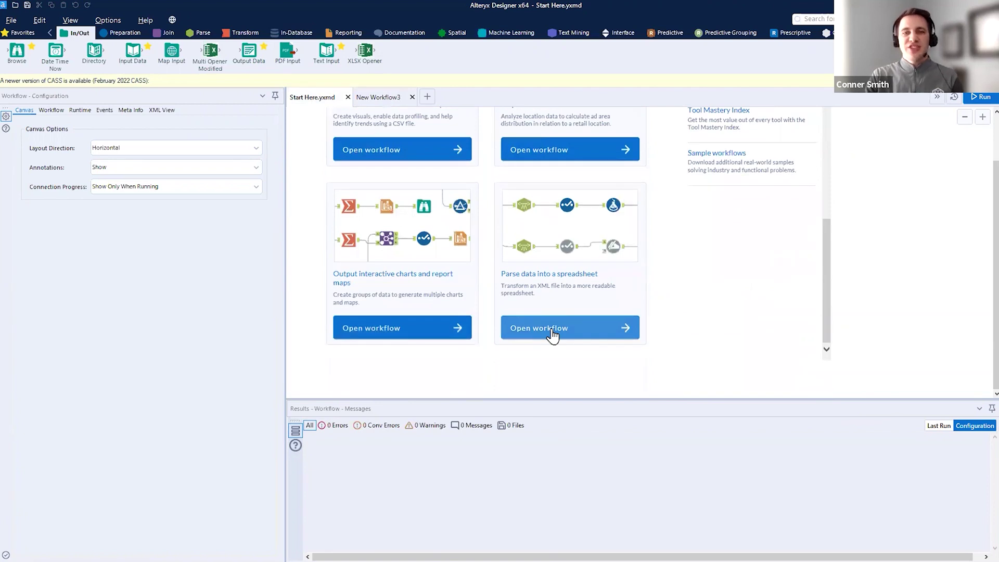
- Scroll the Start Here page to the top and switch to the empty New Workflow3 canvas
scroll(552, 336, "up", 8)
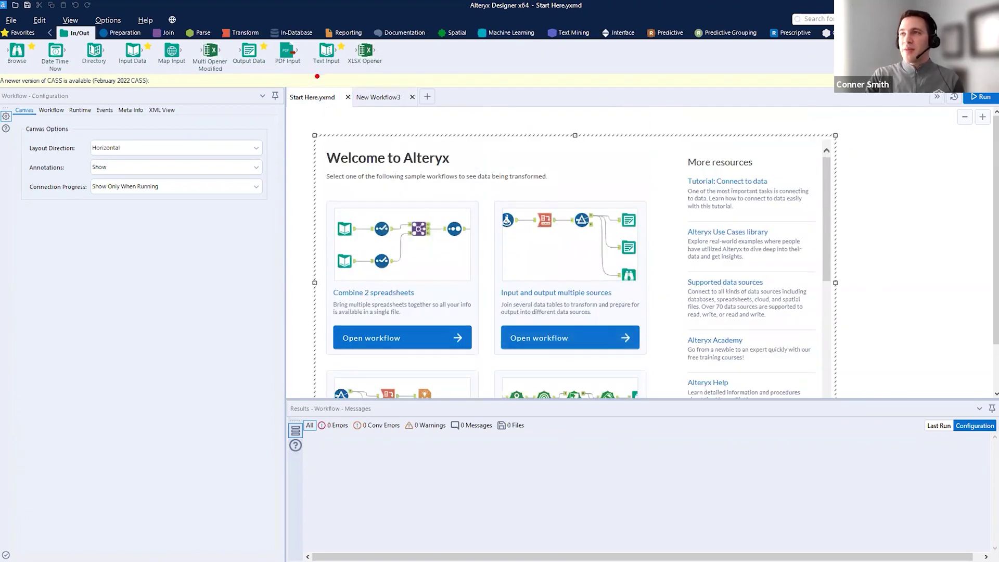
left_click_drag(327, 83, 382, 78)
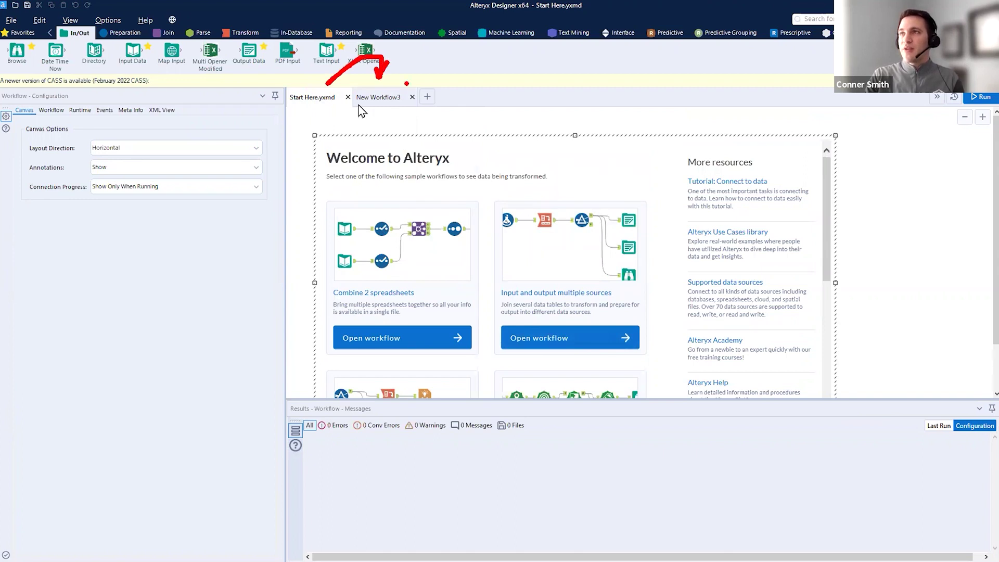
left_click(382, 100)
key("ctrl+2")
left_click_drag(426, 105, 448, 188)
key("Escape")
- Start a blank New Workflow4 and close the New Workflow3 tab
left_click(427, 99)
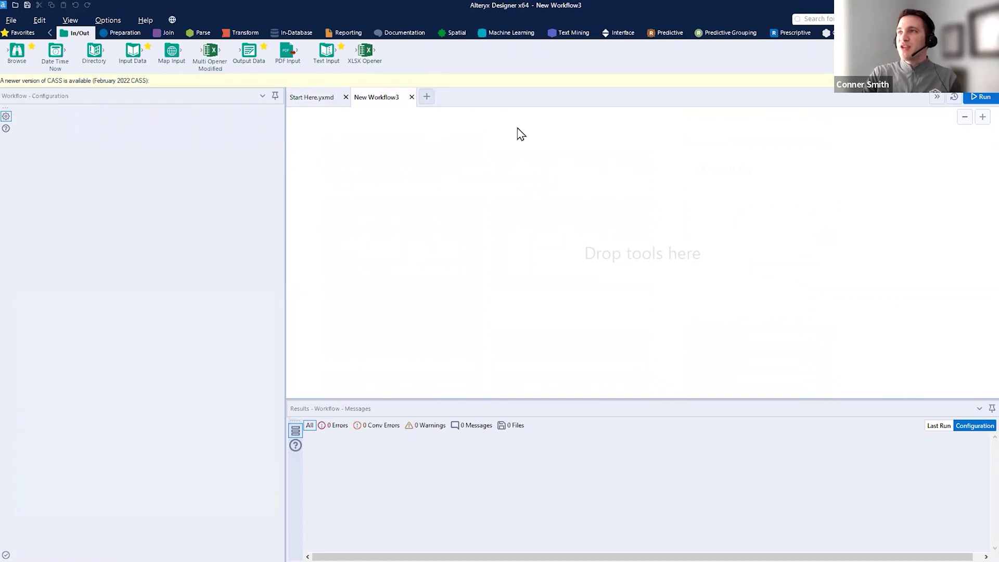
left_click(411, 98)
left_click_drag(312, 108, 964, 380)
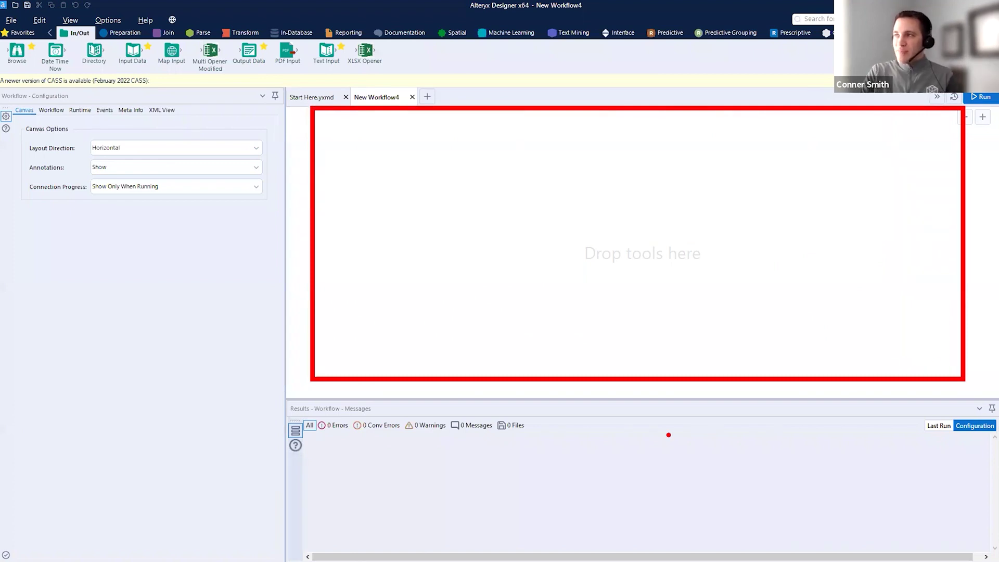
left_click_drag(580, 270, 721, 277)
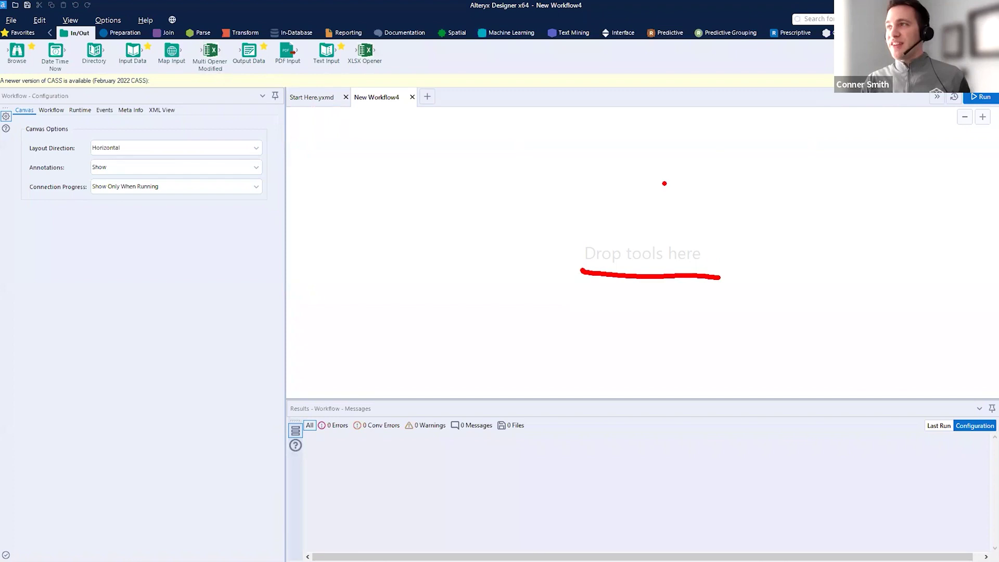
key("Escape")
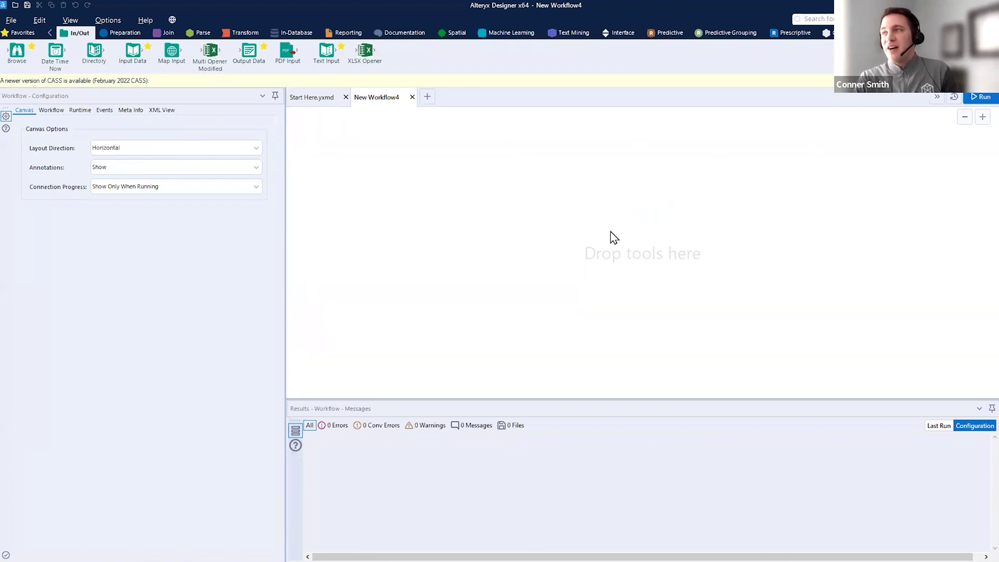
left_click_drag(133, 53, 136, 58)
mouse_move(4, 25)
left_mouse_down()
mouse_move(269, 61)
mouse_move(992, 72)
left_mouse_up()
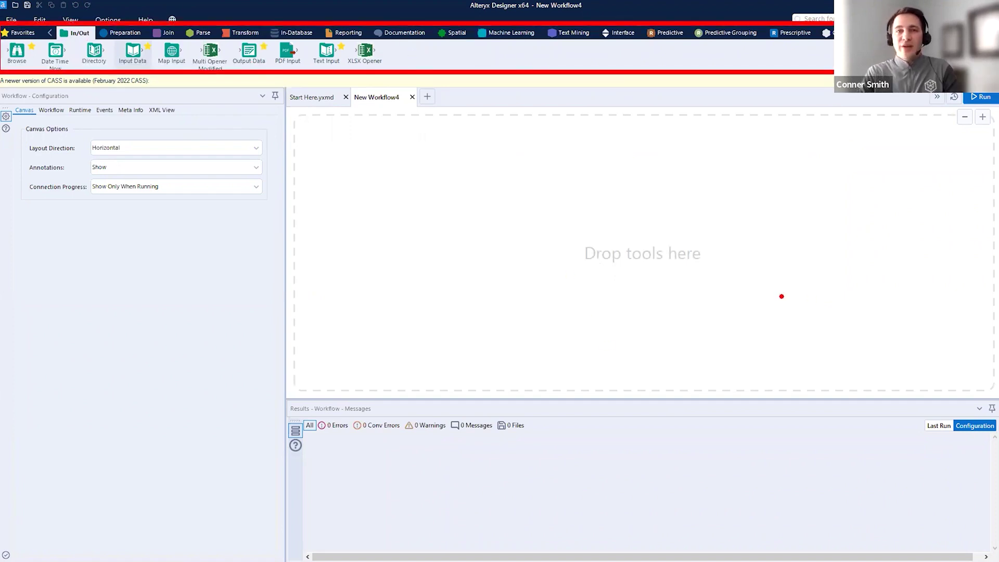
key("Escape")
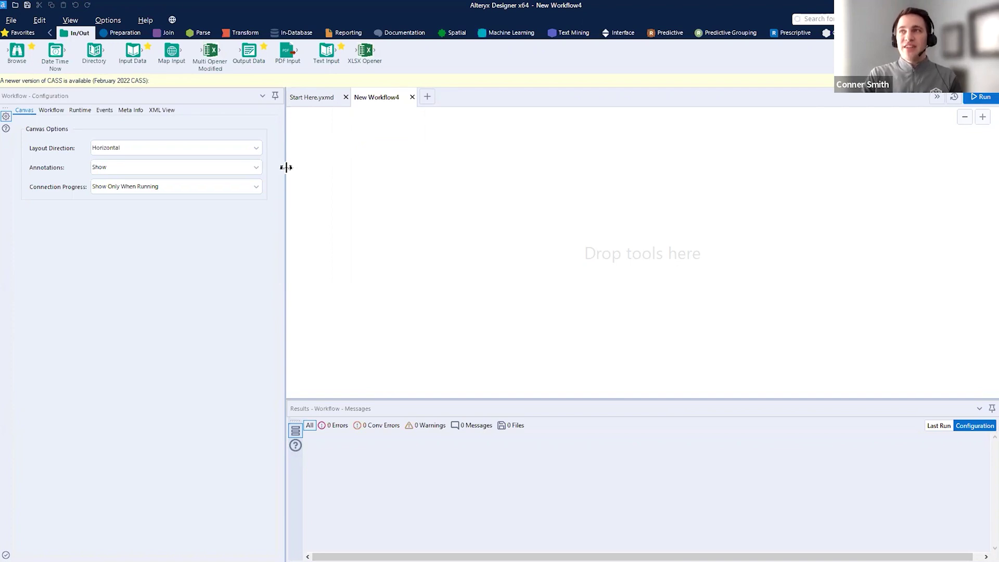
- Drag an Input Data tool from the In/Out palette onto the New Workflow4 canvas
mouse_move(315, 119)
left_mouse_down()
mouse_move(960, 414)
mouse_move(959, 373)
mouse_move(981, 376)
left_mouse_up()
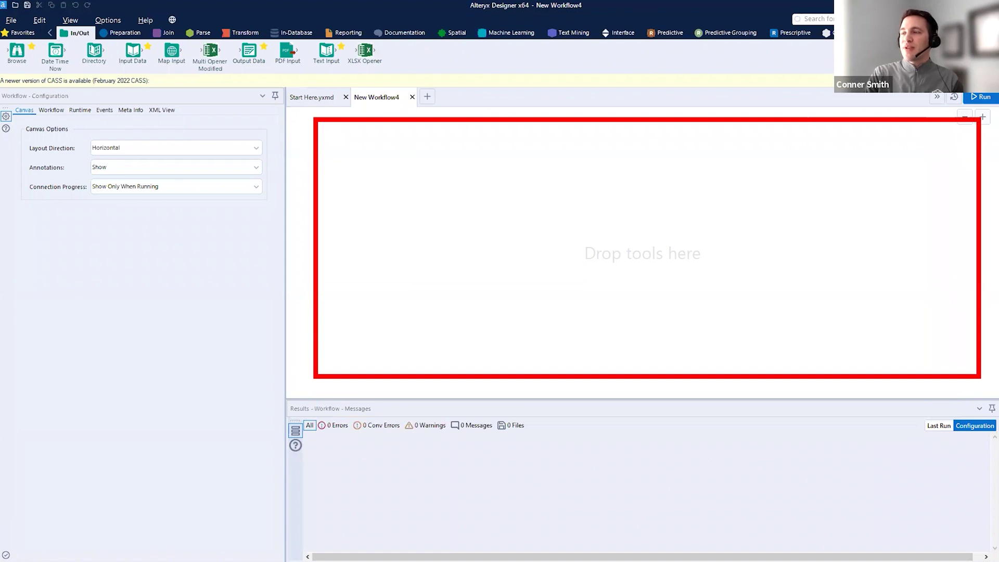
key("Escape")
key("ctrl+2")
mouse_move(287, 89)
left_mouse_down()
mouse_move(161, 314)
mouse_move(26, 431)
mouse_move(1, 511)
left_mouse_up()
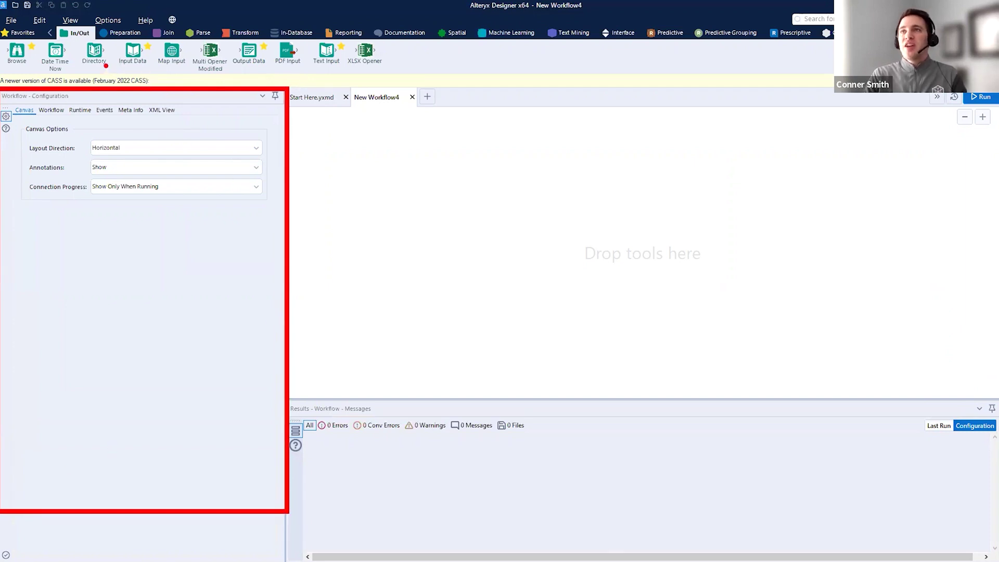
left_click_drag(120, 67, 158, 66)
left_click_drag(444, 208, 350, 143)
key("Escape")
mouse_move(133, 51)
left_mouse_down()
mouse_move(263, 93)
mouse_move(476, 222)
left_mouse_up()
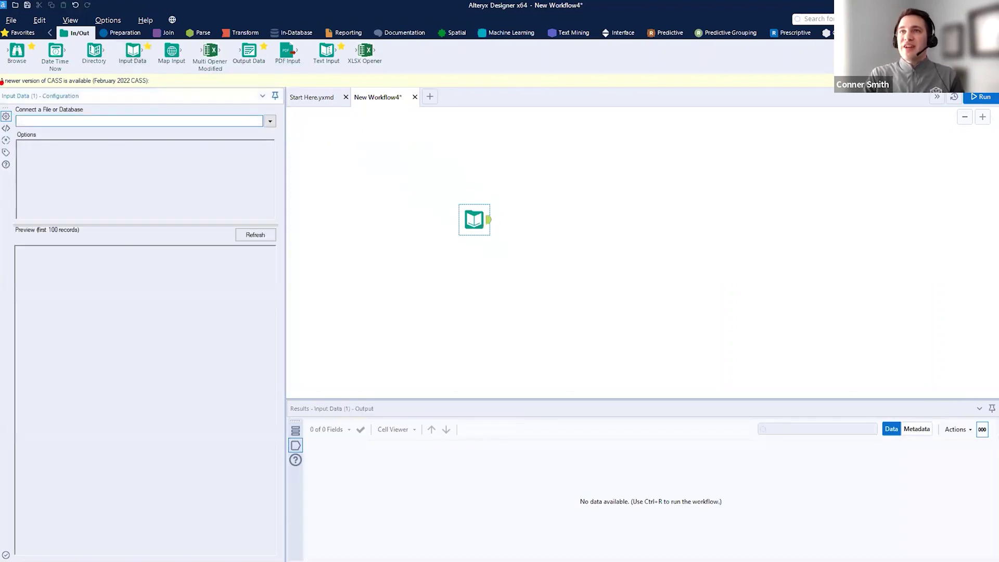
- Delete the Input Data tool from the canvas and bring up the Data folder in File Explorer
mouse_move(1, 84)
left_mouse_down()
mouse_move(235, 417)
mouse_move(285, 404)
mouse_move(246, 462)
mouse_move(283, 470)
left_mouse_up()
left_click_drag(458, 219, 359, 208)
key("Escape")
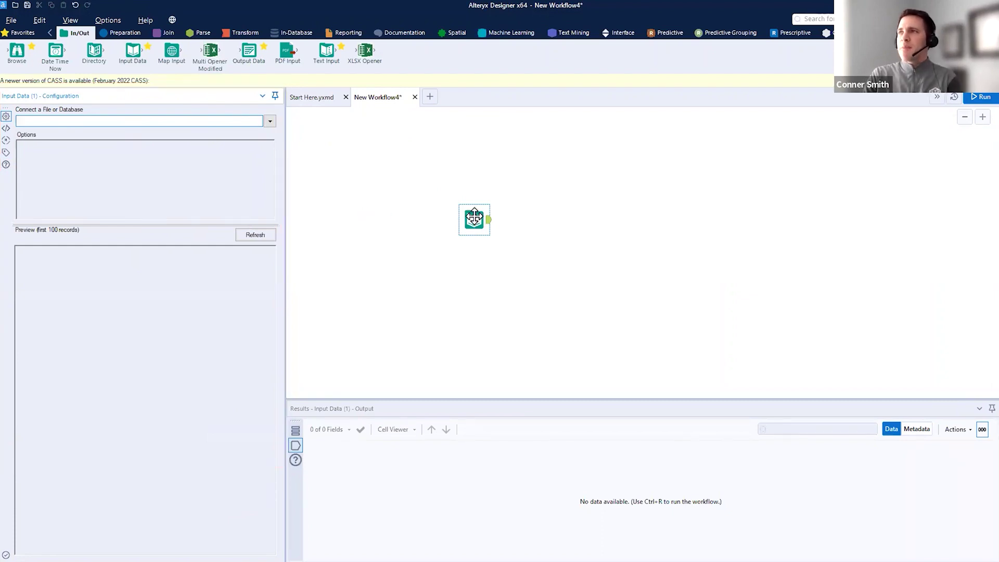
left_click(474, 216)
key("Delete")
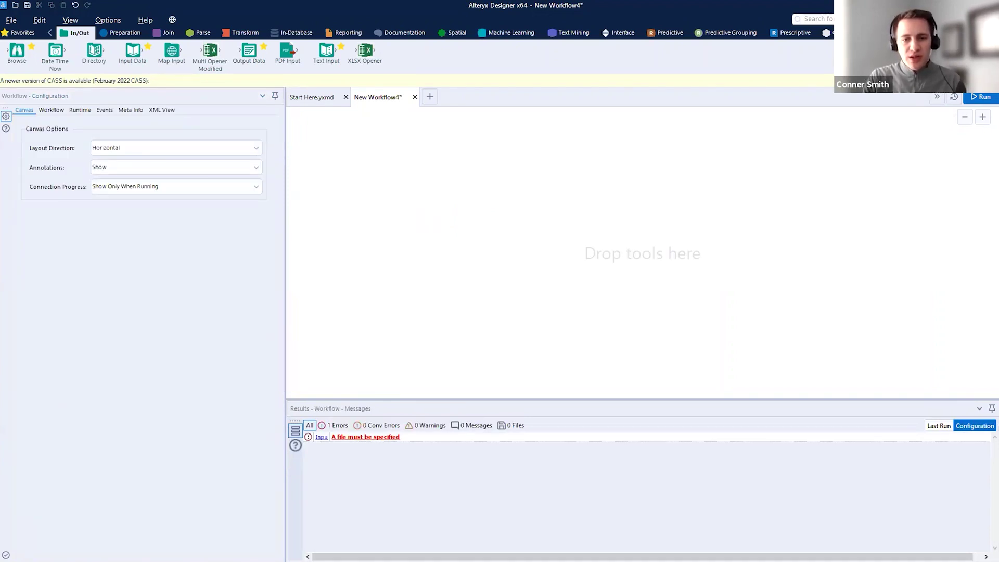
key("alt+Tab")
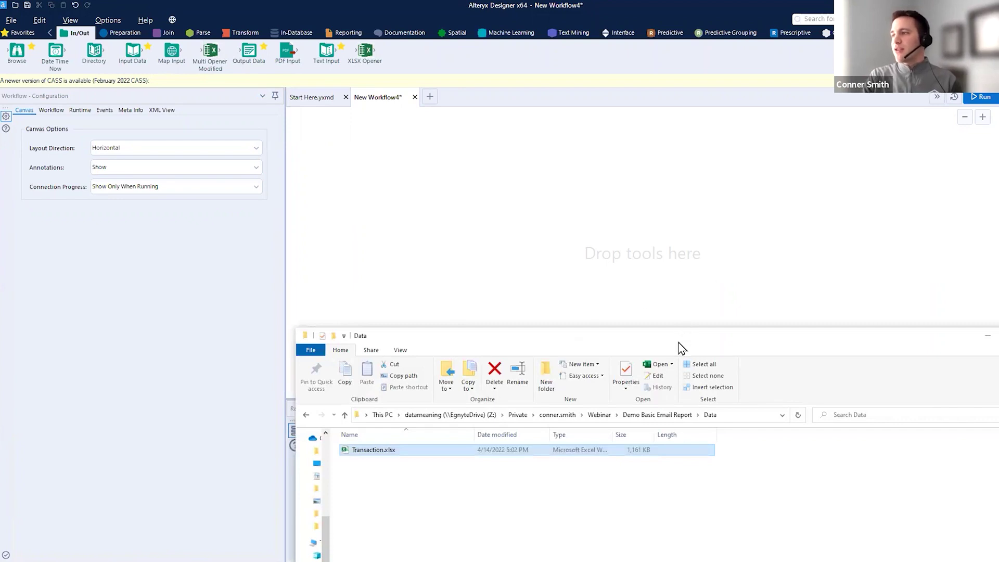
- Drag Transaction.xlsx from the Data folder onto the workflow canvas
mouse_move(626, 425)
left_mouse_down()
mouse_move(708, 424)
mouse_move(704, 407)
mouse_move(724, 417)
left_mouse_up()
key("Escape")
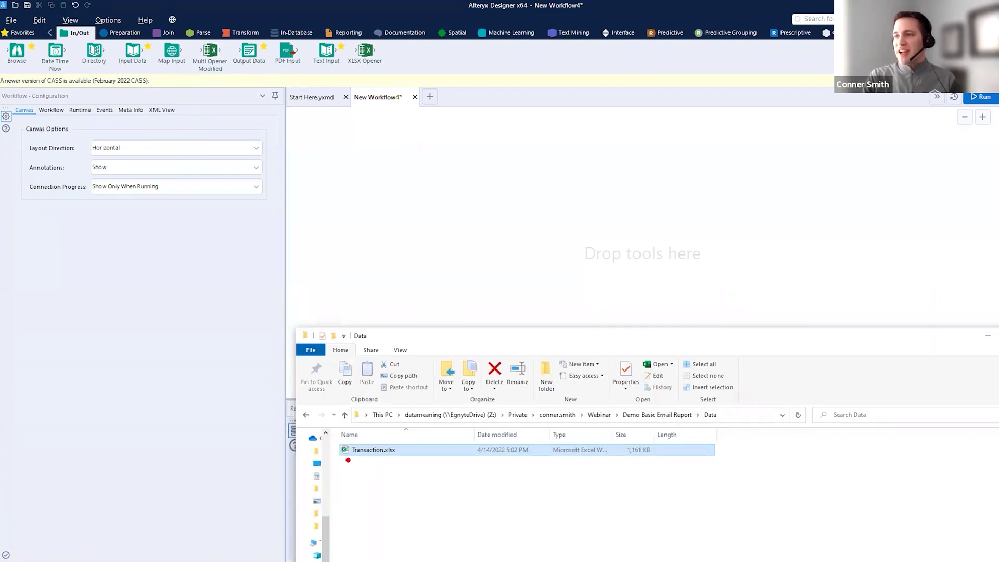
left_click_drag(348, 460, 413, 457)
key("Escape")
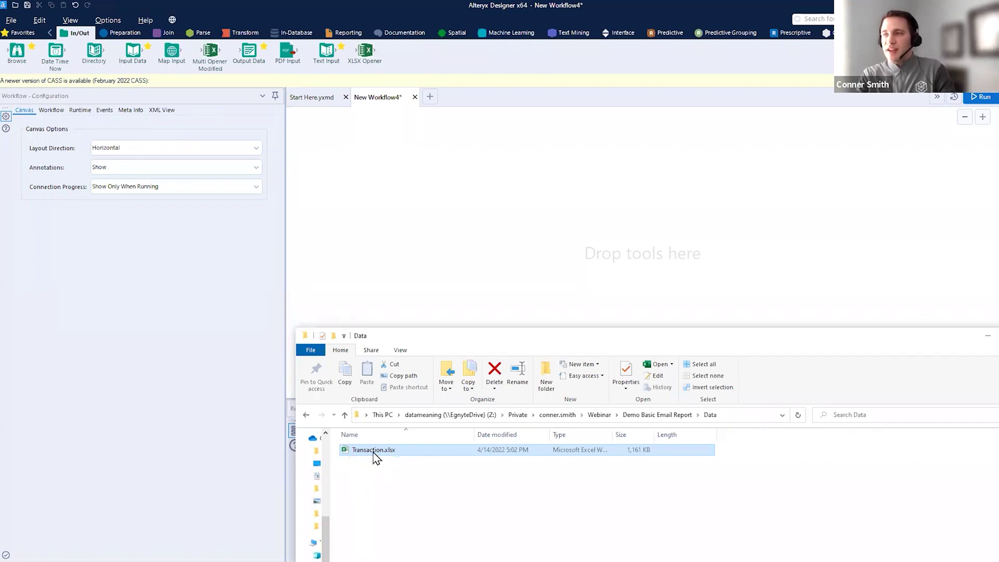
left_click_drag(375, 458, 391, 239)
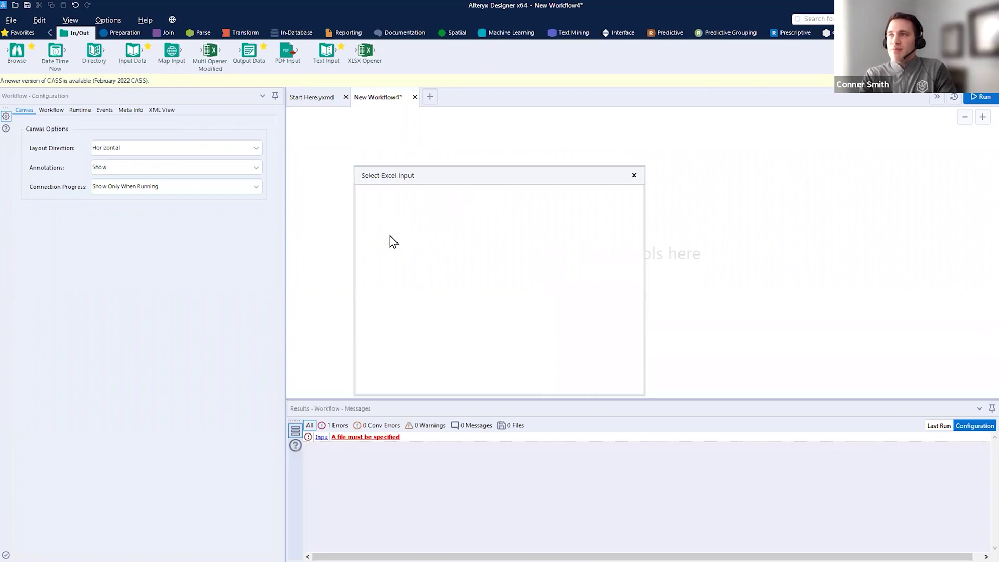
key("alt+Tab")
- Keep Data as the sheet to read from Transaction.xlsx and confirm
key("ctrl+2")
left_click_drag(346, 460, 394, 462)
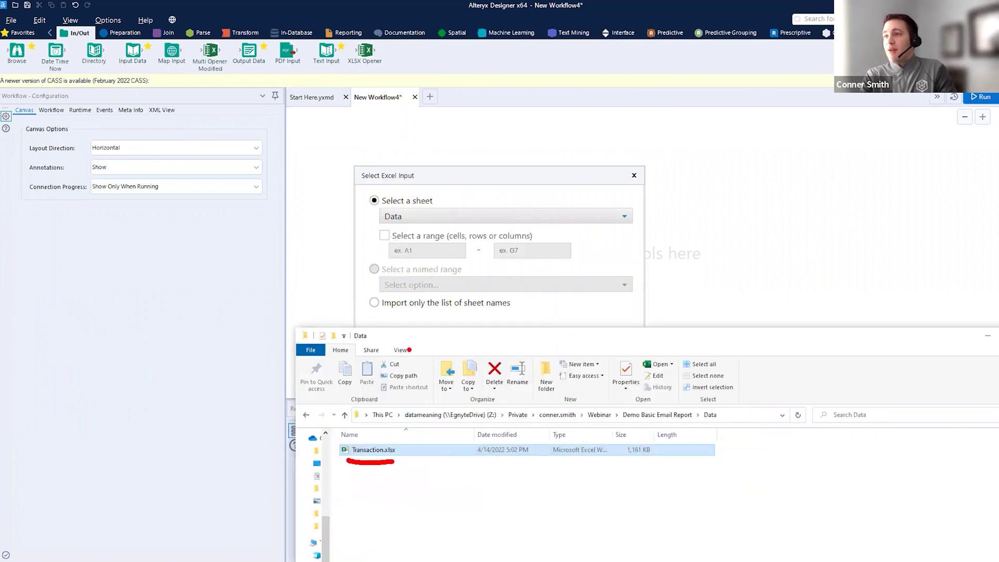
left_click_drag(310, 334, 802, 547)
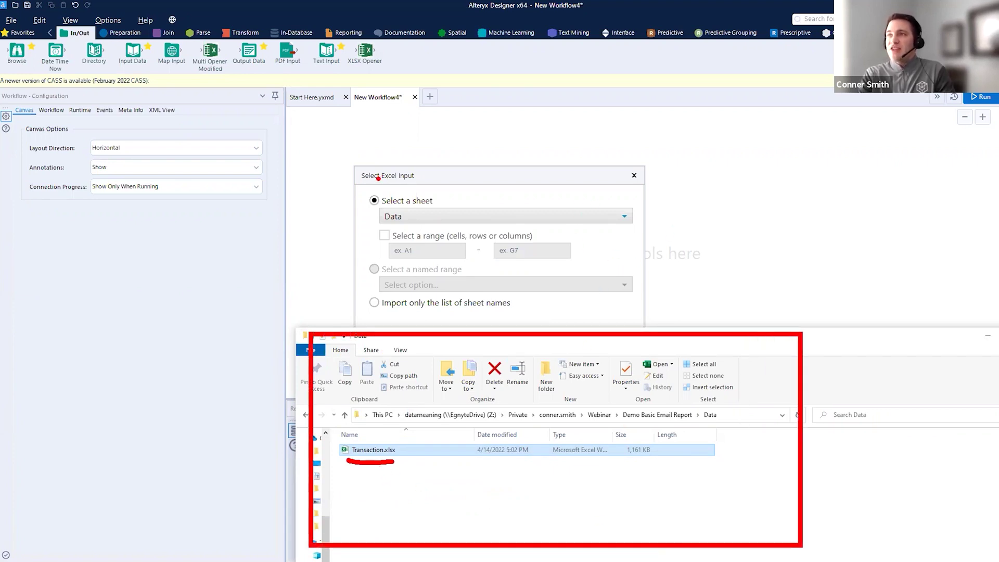
left_click_drag(420, 216, 512, 157)
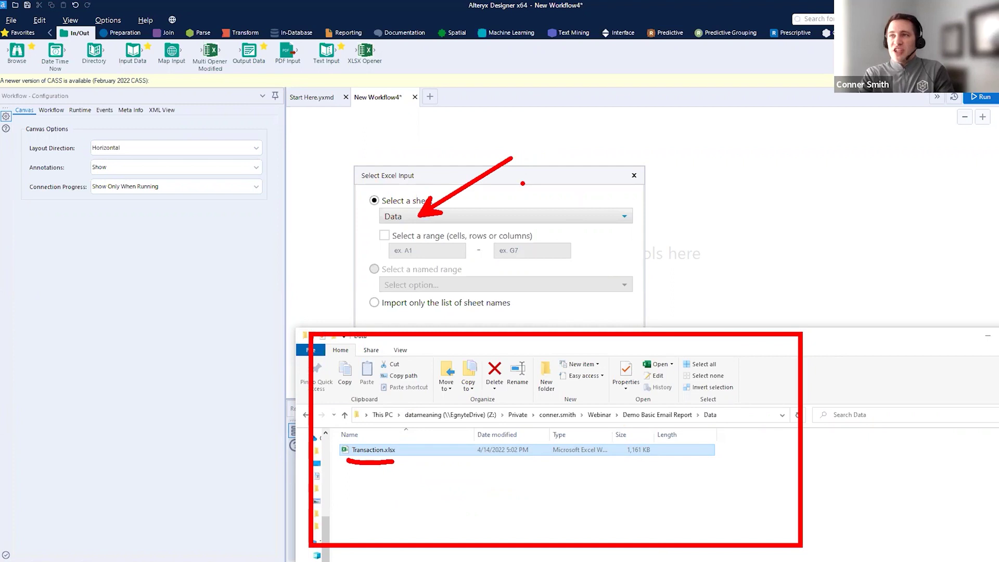
left_click_drag(392, 475, 413, 526)
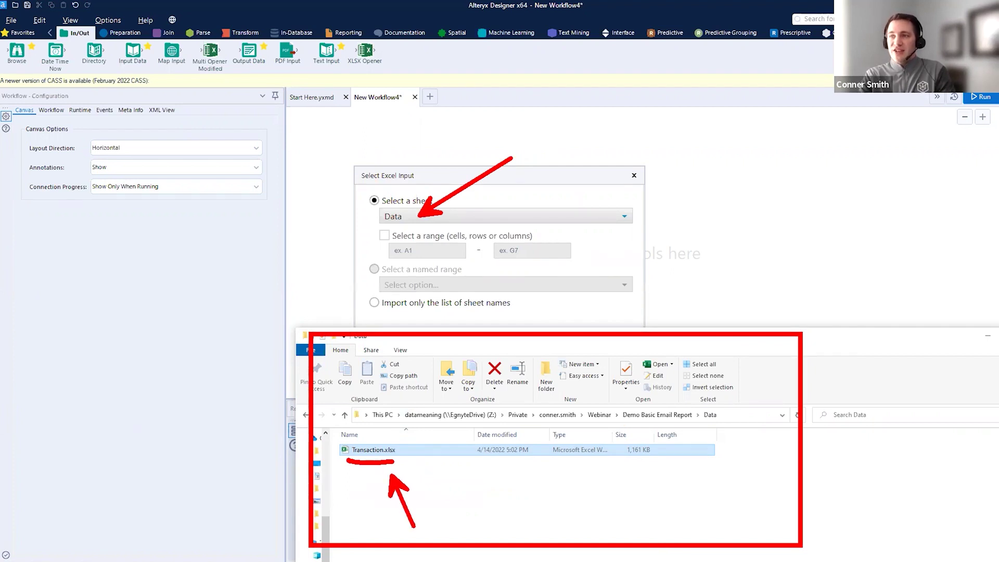
key("Escape")
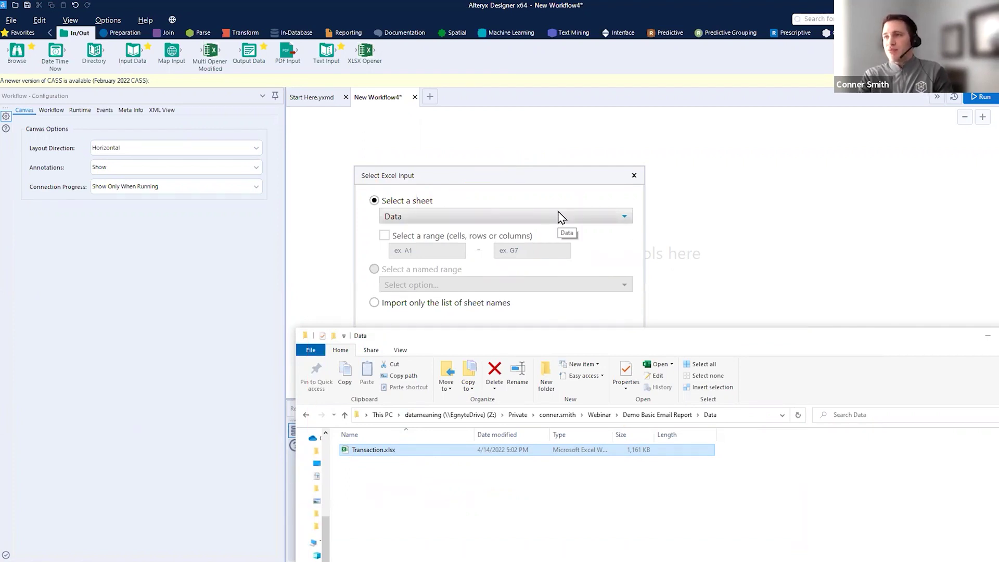
left_click(562, 213)
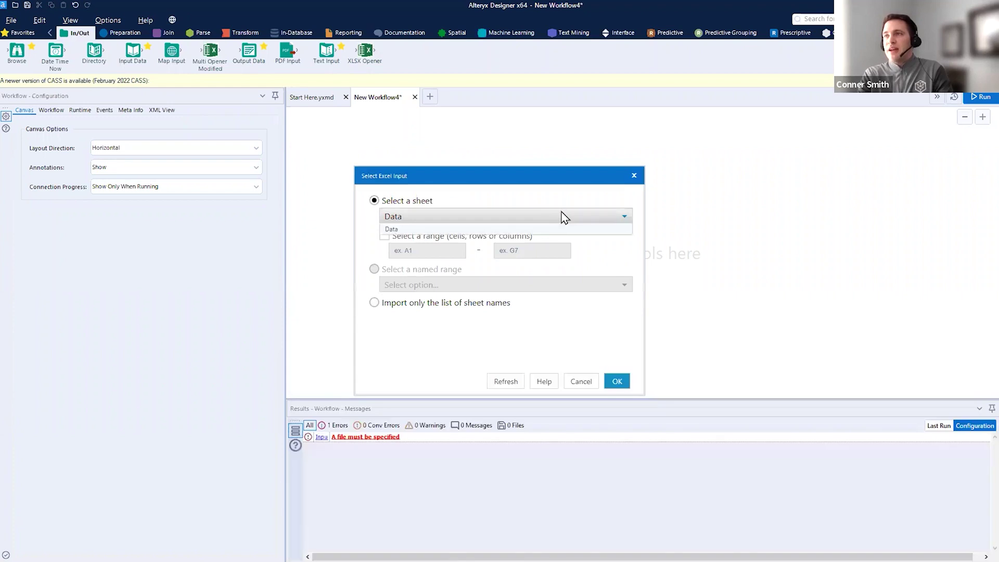
left_click(543, 233)
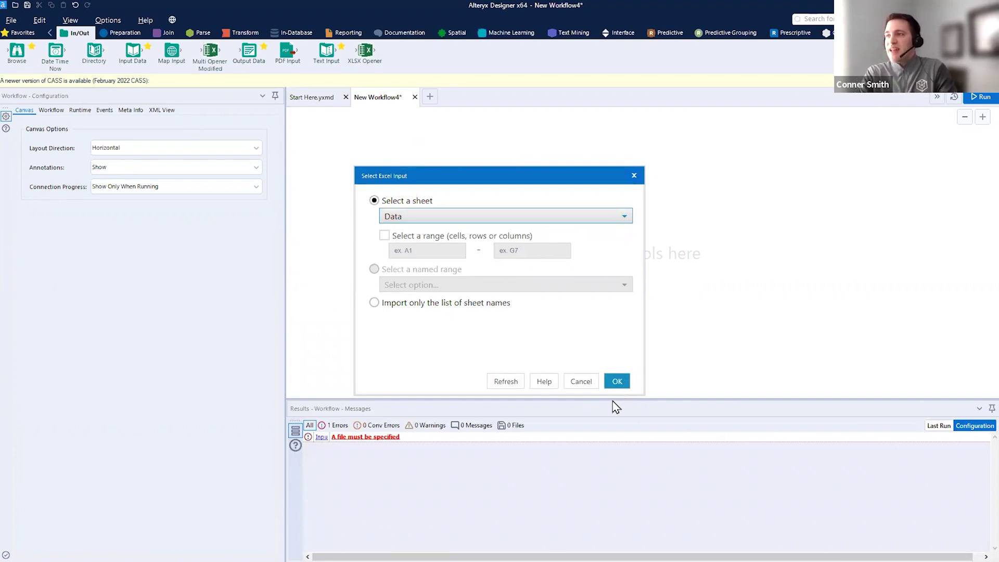
left_click(617, 384)
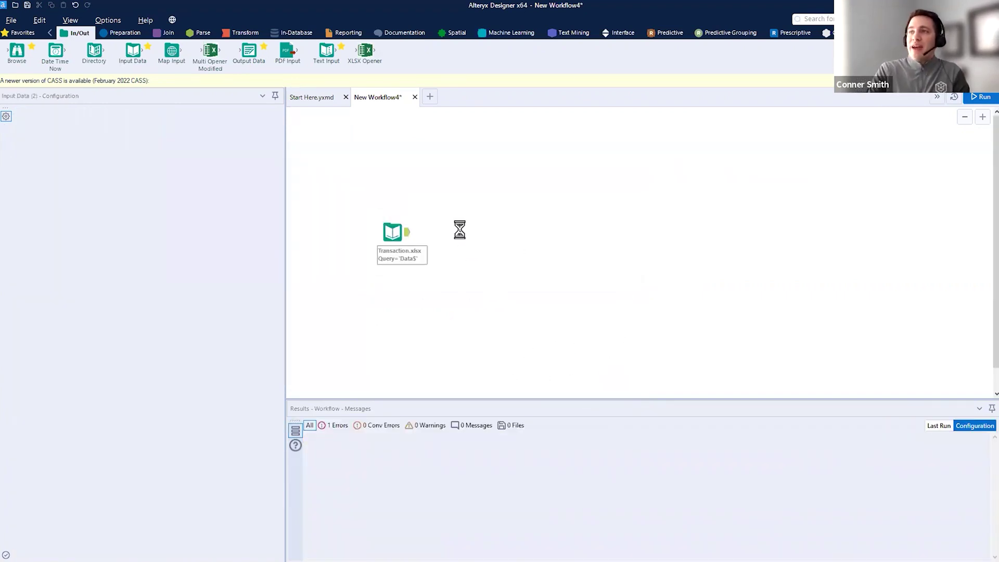
- Select the Input Data tool to inspect its Transaction.xlsx path and data preview
key("alt+Tab")
mouse_move(430, 440)
left_mouse_down()
mouse_move(467, 250)
mouse_move(495, 283)
left_mouse_up()
mouse_move(431, 211)
left_mouse_down()
mouse_move(380, 254)
mouse_move(358, 206)
left_mouse_up()
left_click(390, 259)
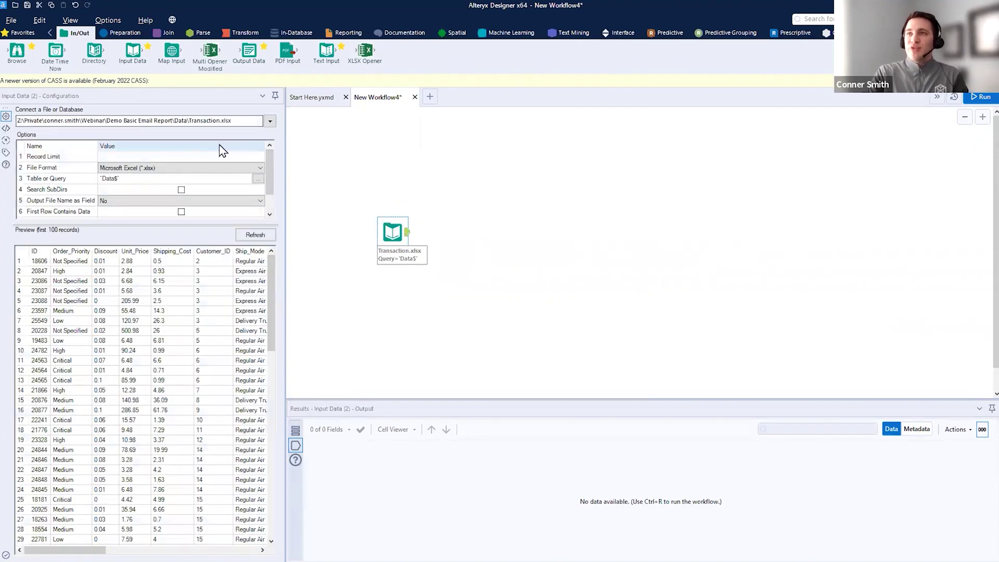
left_click_drag(12, 128, 232, 132)
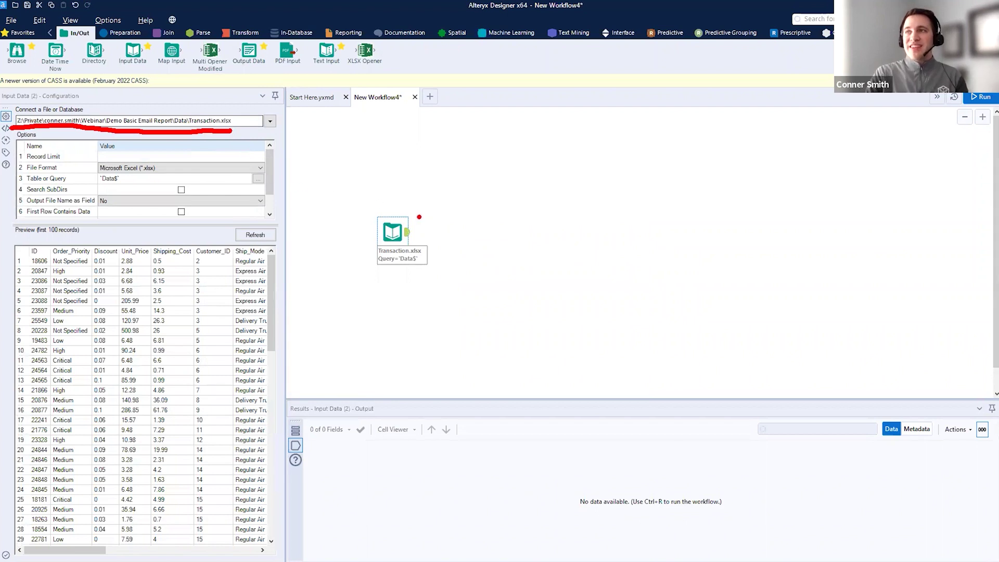
left_click_drag(228, 111, 265, 45)
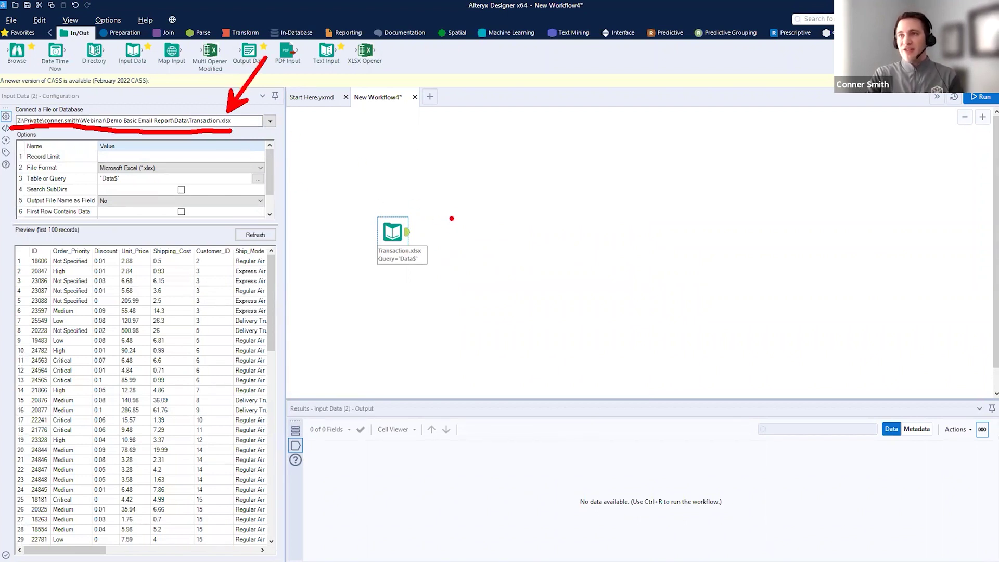
key("Escape")
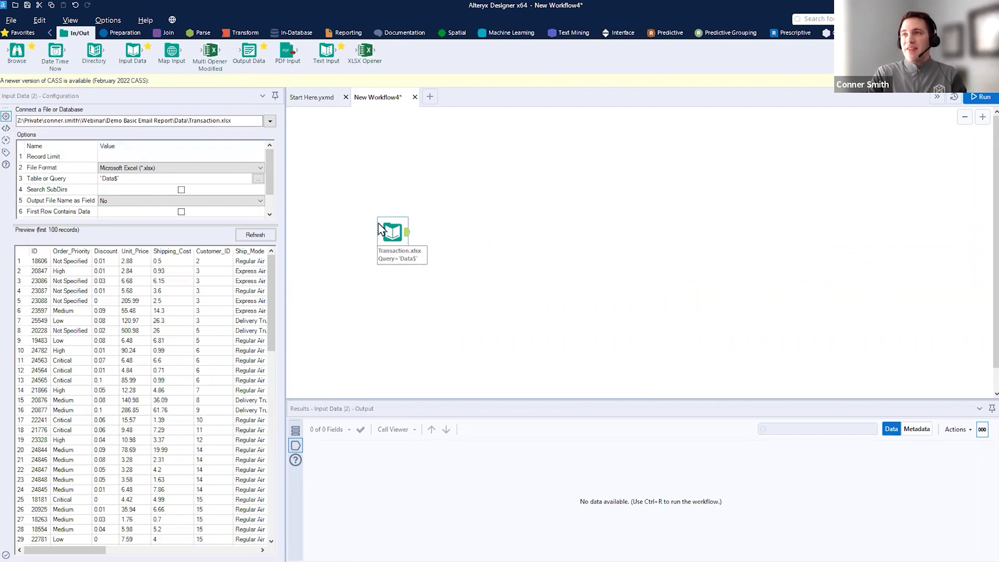
- Delete Transaction.xlsx from the Data folder and run the workflow, which fails to find the file
key("alt+Tab")
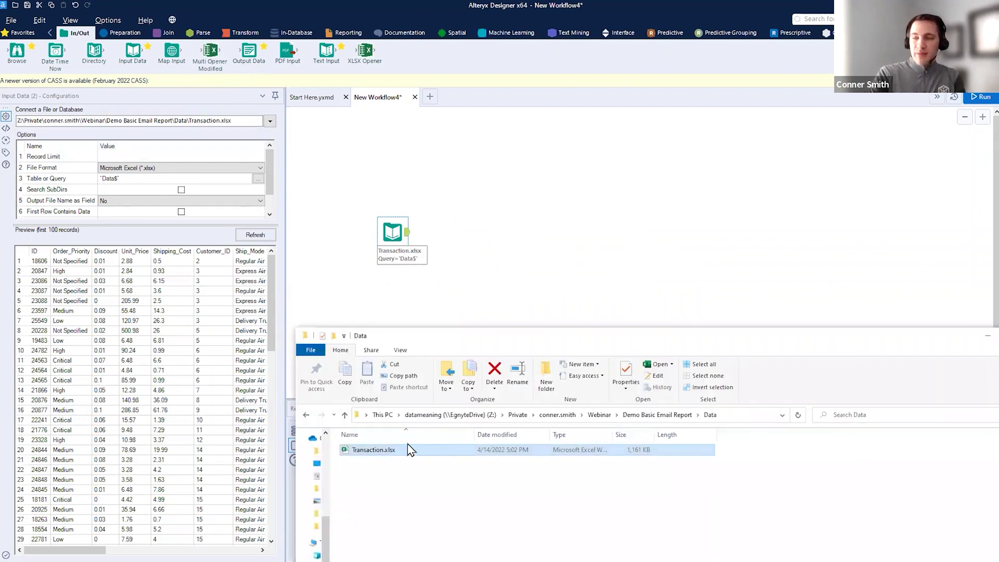
key("Delete")
left_click(544, 329)
left_click(582, 210)
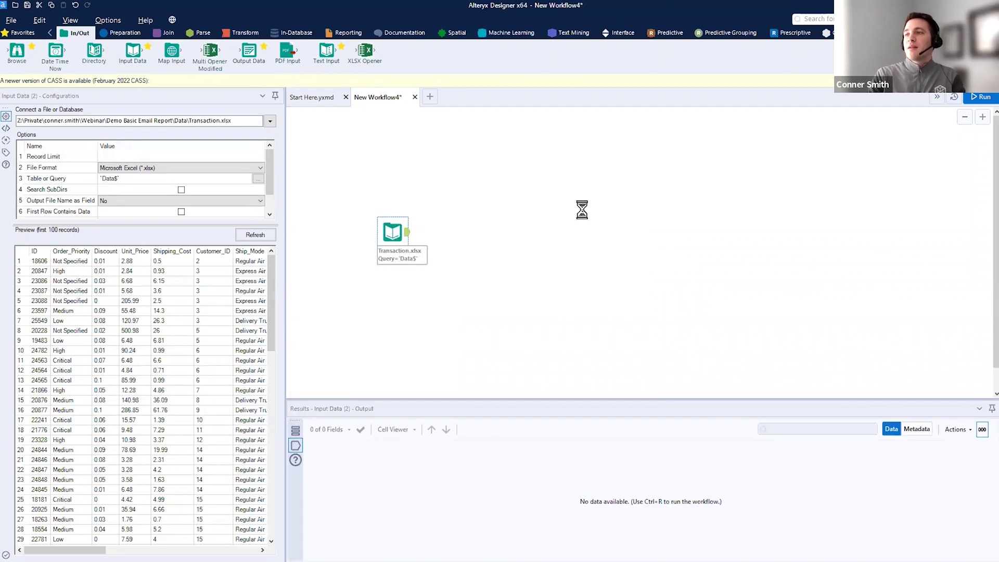
mouse_move(366, 196)
left_mouse_down()
mouse_move(408, 255)
mouse_move(338, 251)
left_mouse_up()
key("Escape")
left_click(981, 99)
left_click(391, 252)
- Delete and restore the Input Data tool, then check the now-empty Data folder in Explorer
key("Delete")
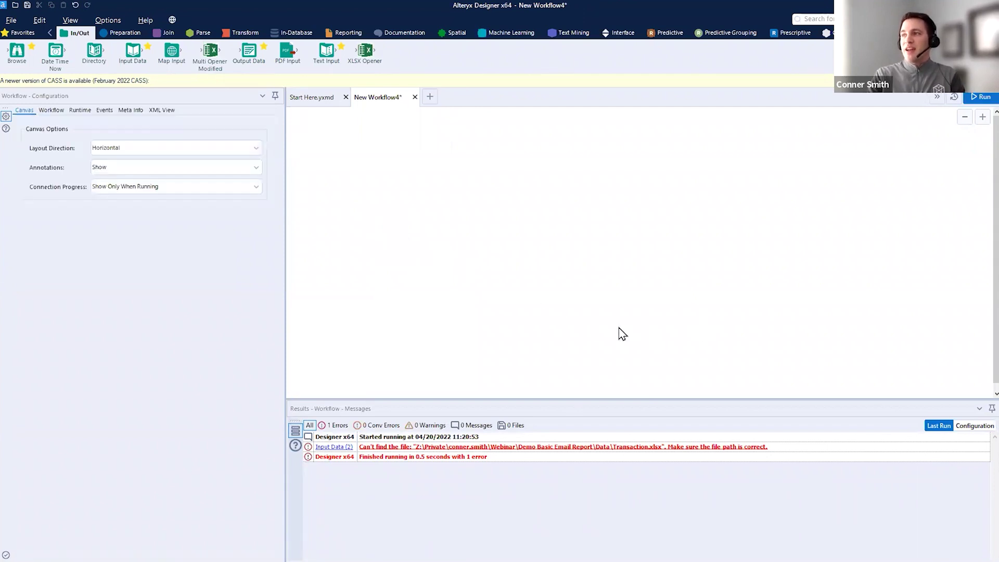
key("ctrl+z")
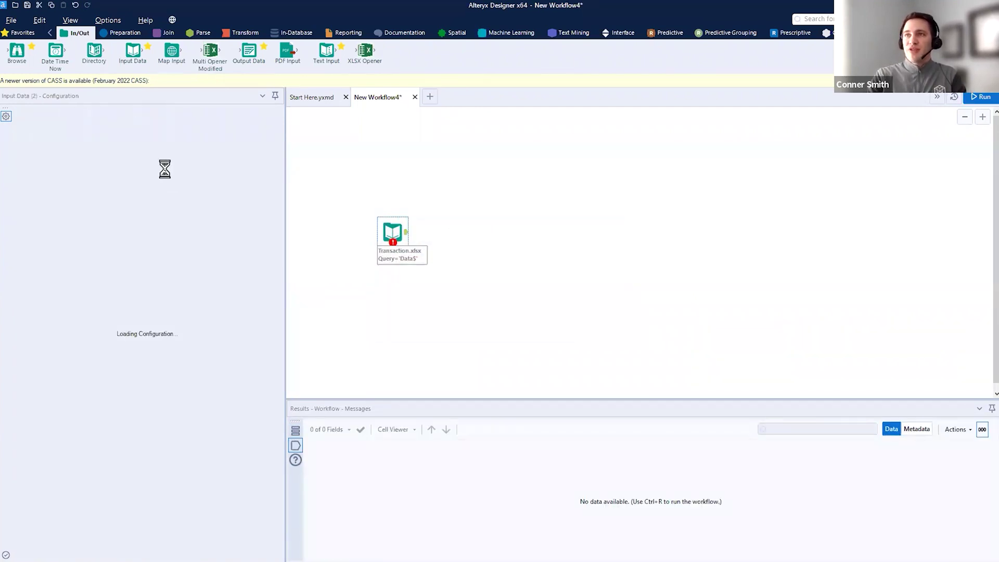
left_click_drag(167, 130, 236, 131)
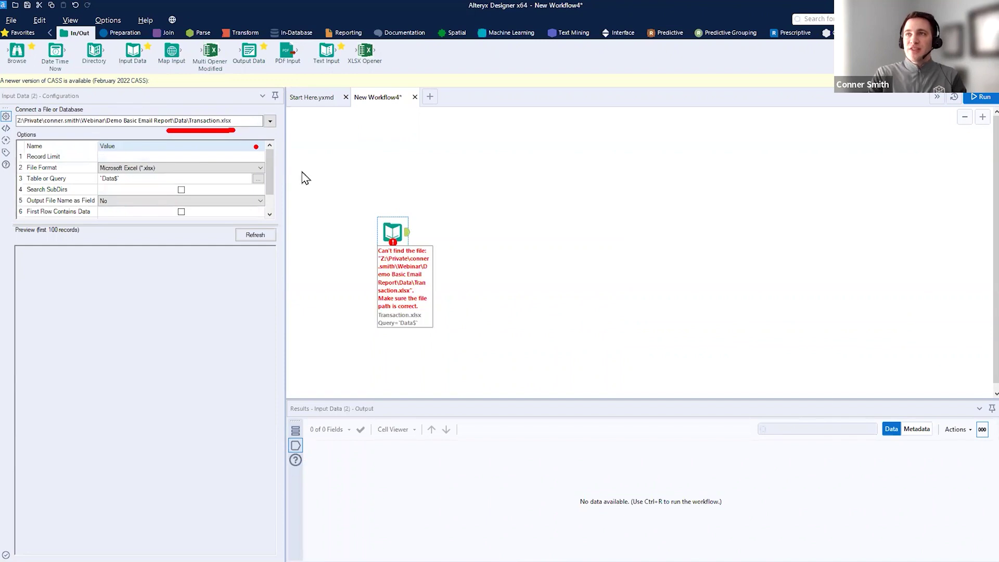
key("alt+Tab")
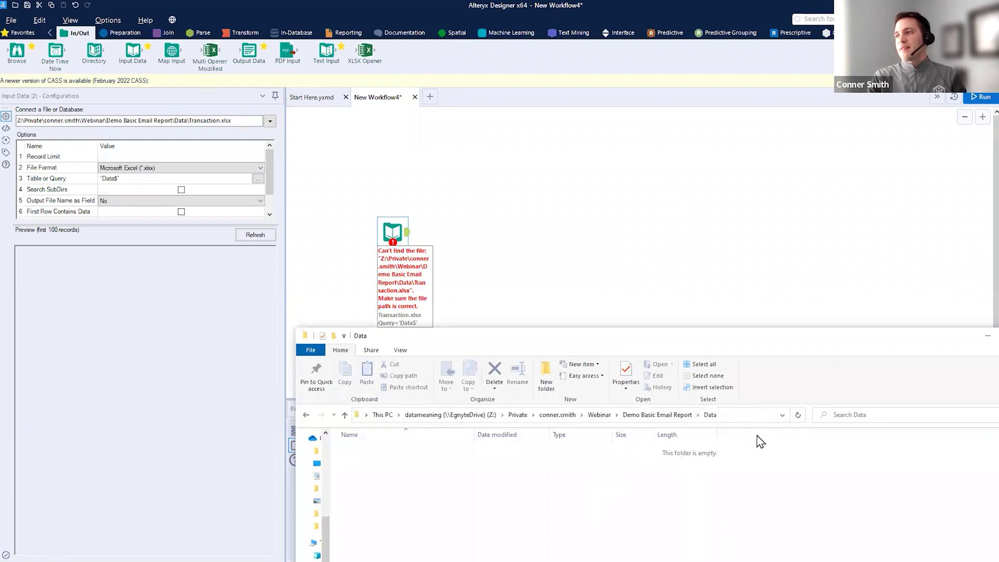
left_click_drag(672, 337, 613, 123)
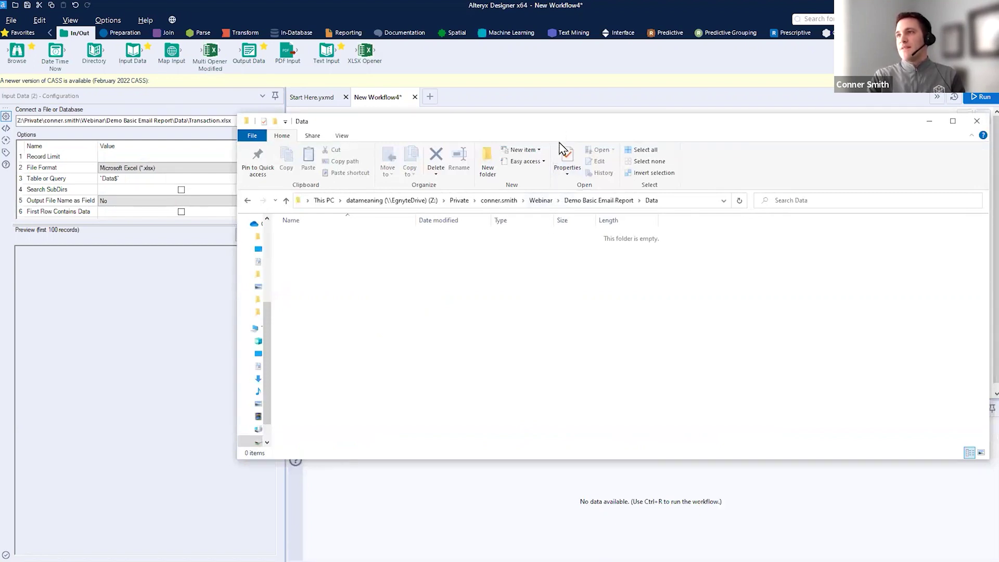
left_click_drag(550, 120, 602, 312)
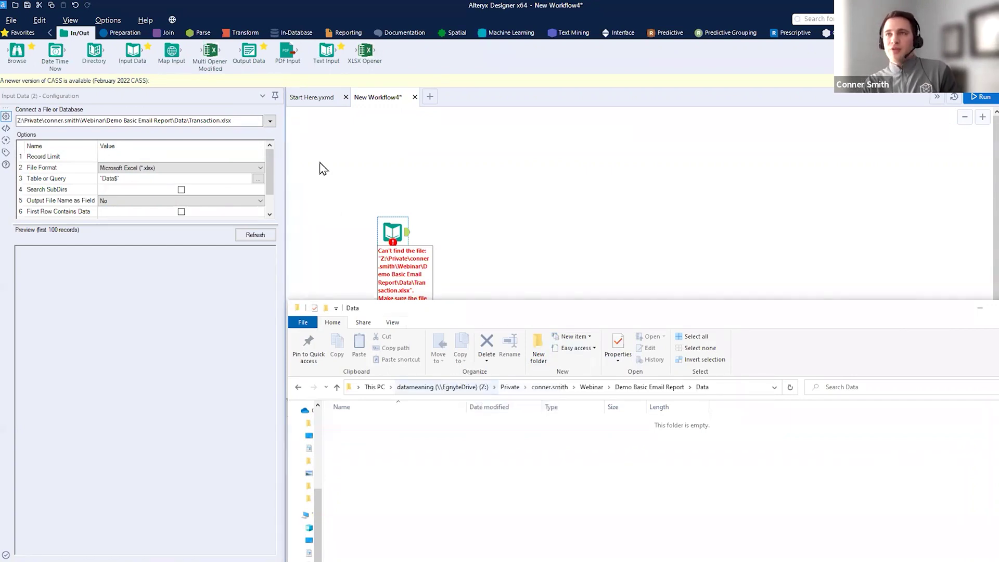
- Enlarge the configuration area to show all seven Input Data options
left_click_drag(234, 223, 241, 340)
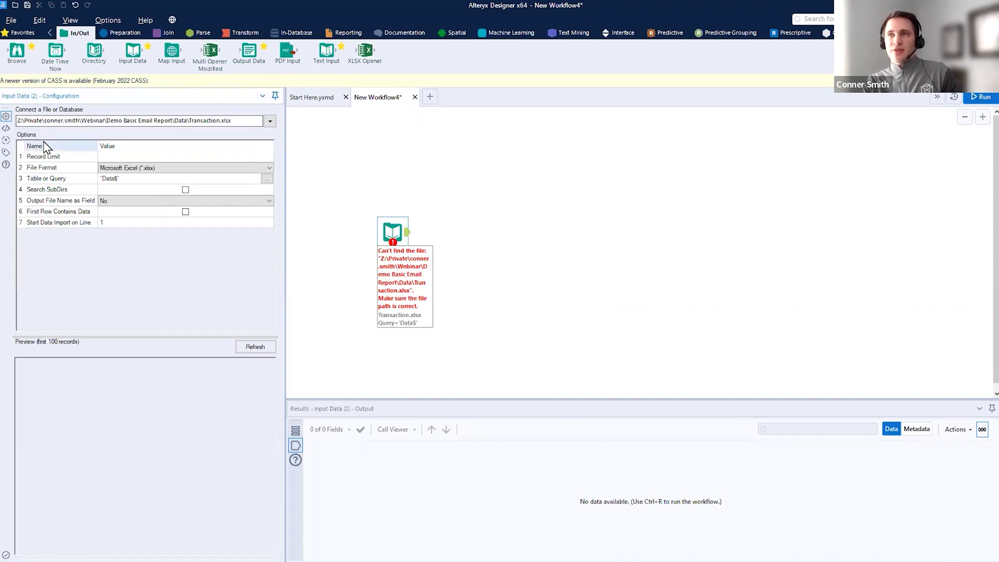
left_click_drag(18, 138, 36, 249)
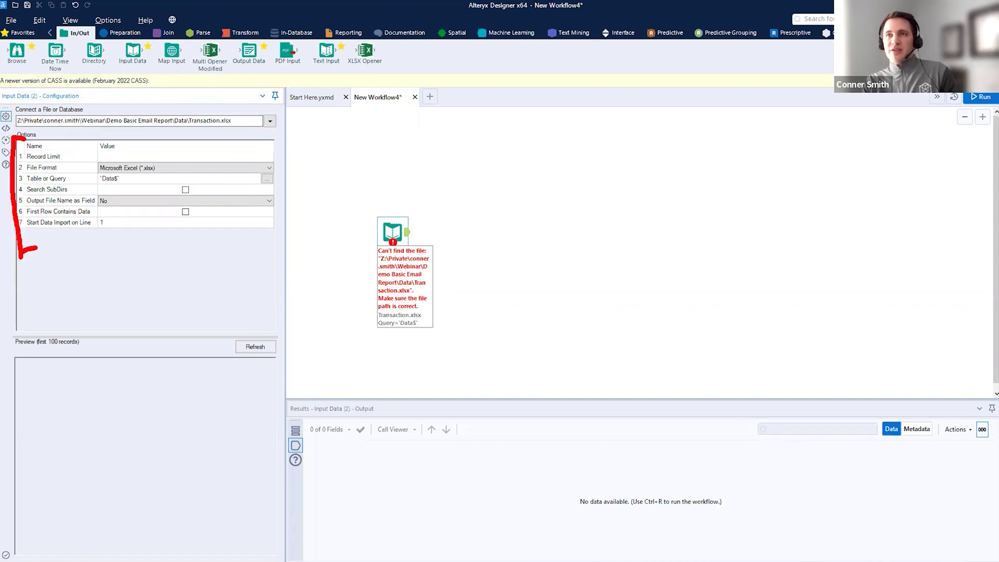
left_click_drag(433, 209, 486, 133)
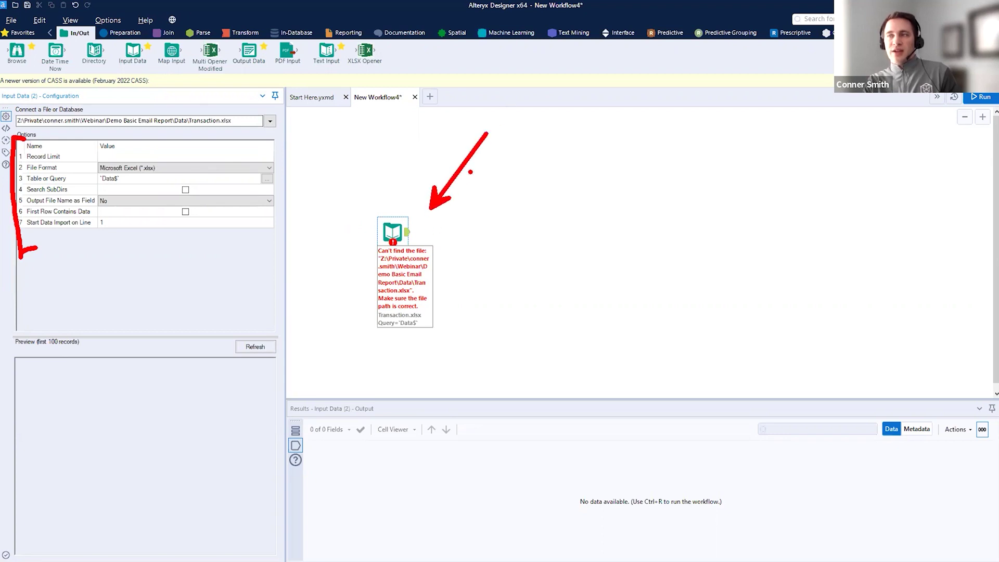
key("Escape")
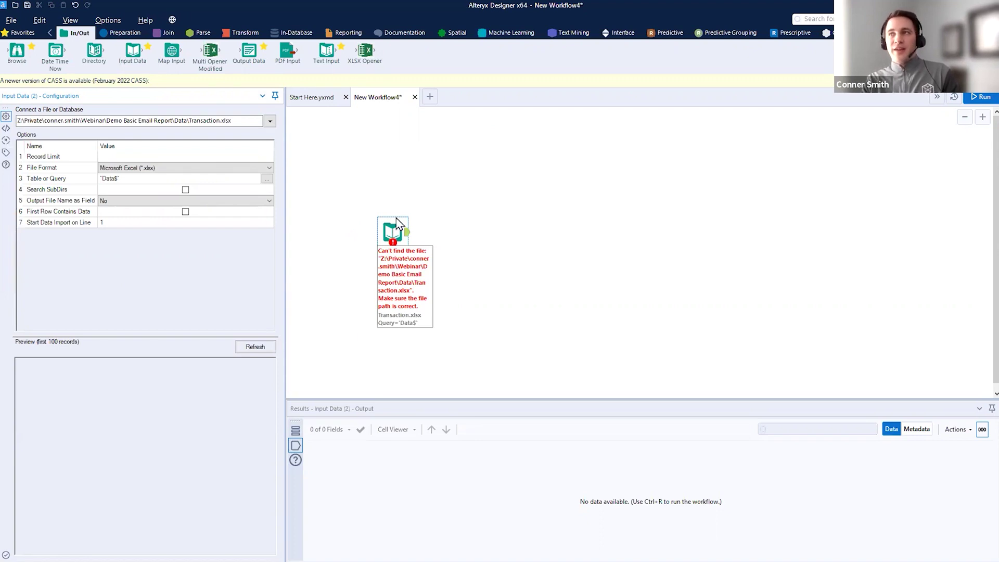
left_click(389, 234)
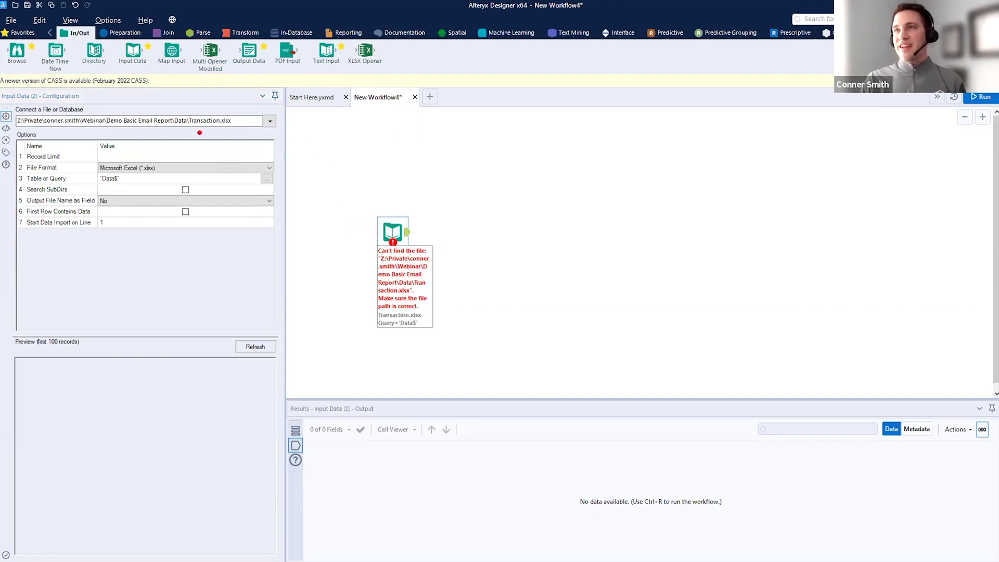
left_click_drag(186, 131, 270, 132)
- Choose SQL Server ODBC under Data sources to connect to ALTERYX_DEMO
left_click(270, 121)
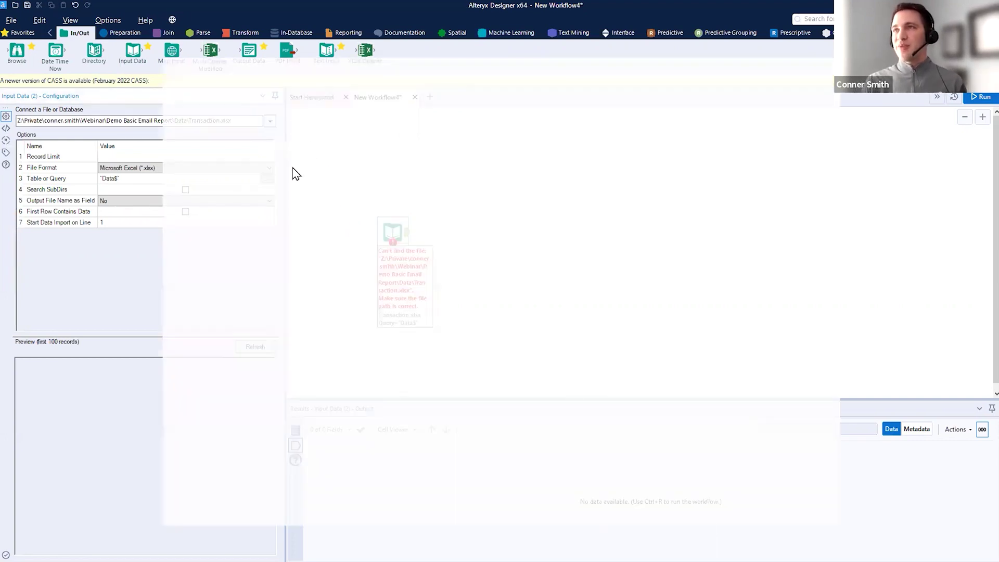
left_click(210, 127)
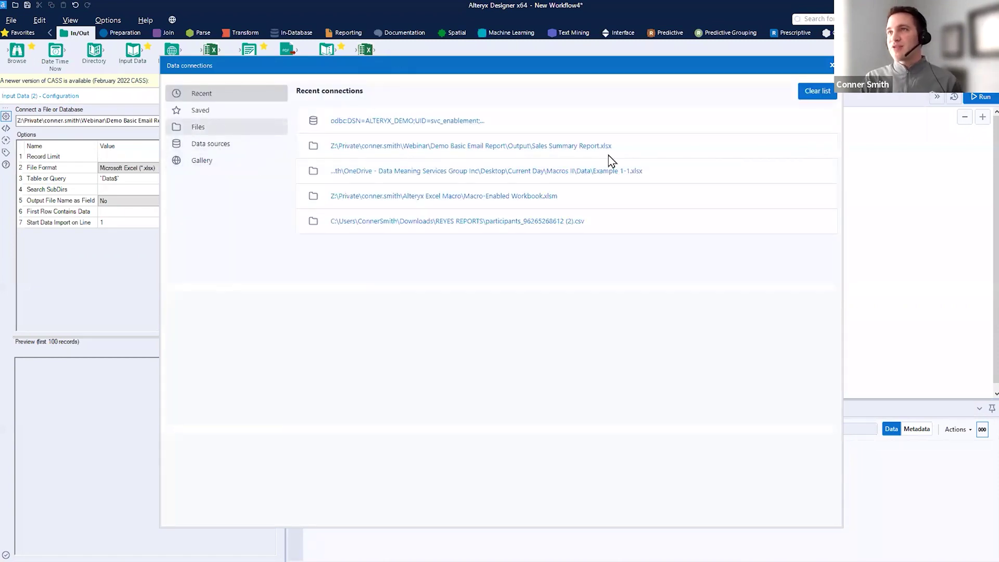
left_click(204, 146)
left_click(474, 143)
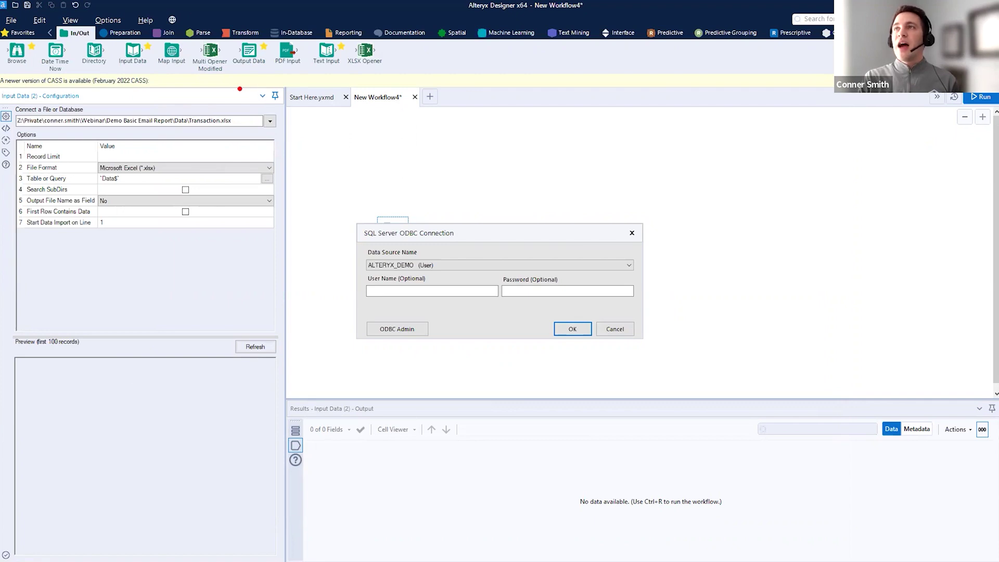
mouse_move(391, 41)
left_mouse_down()
mouse_move(353, 60)
mouse_move(350, 76)
left_mouse_up()
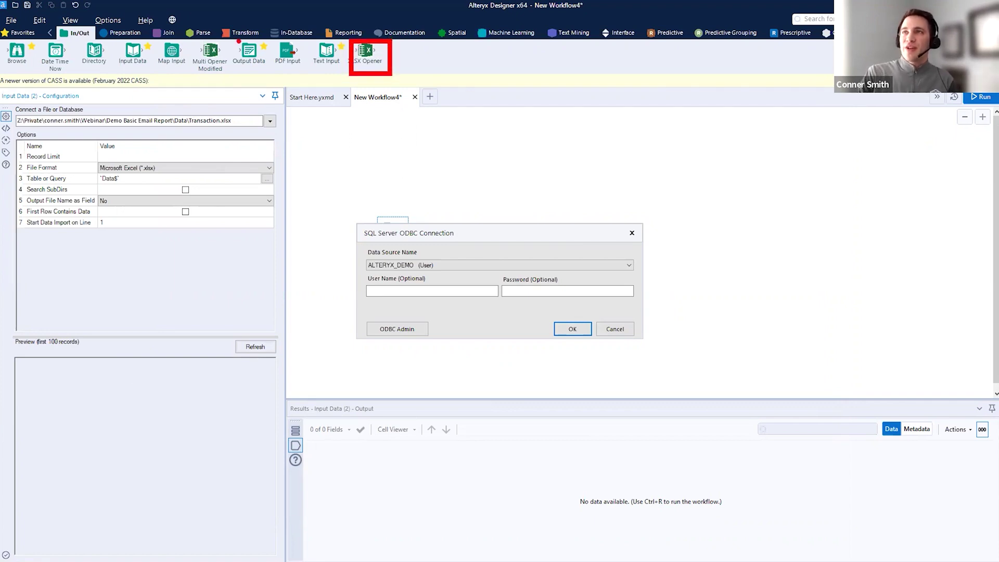
mouse_move(237, 39)
left_mouse_down()
mouse_move(188, 41)
mouse_move(198, 68)
left_mouse_up()
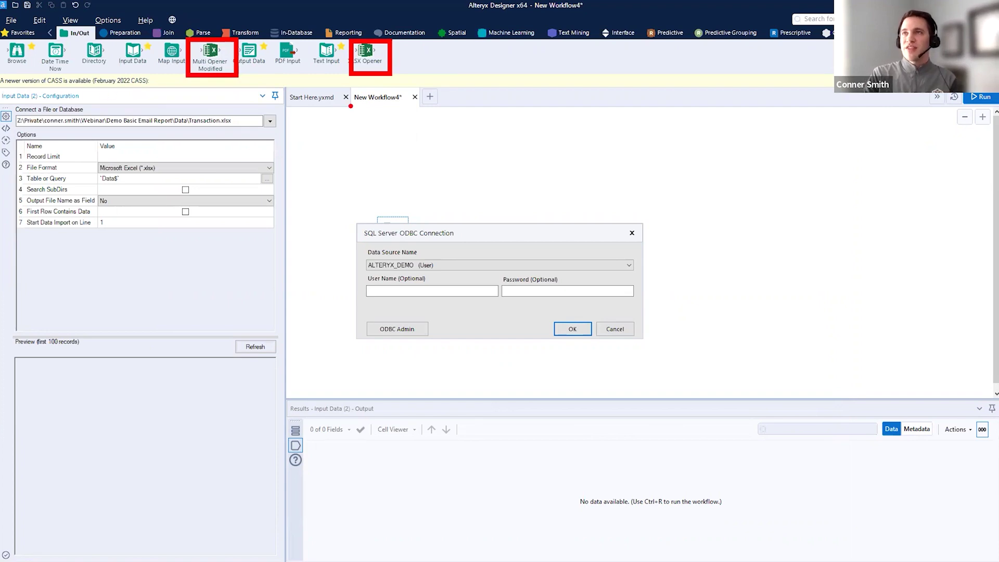
key("Escape")
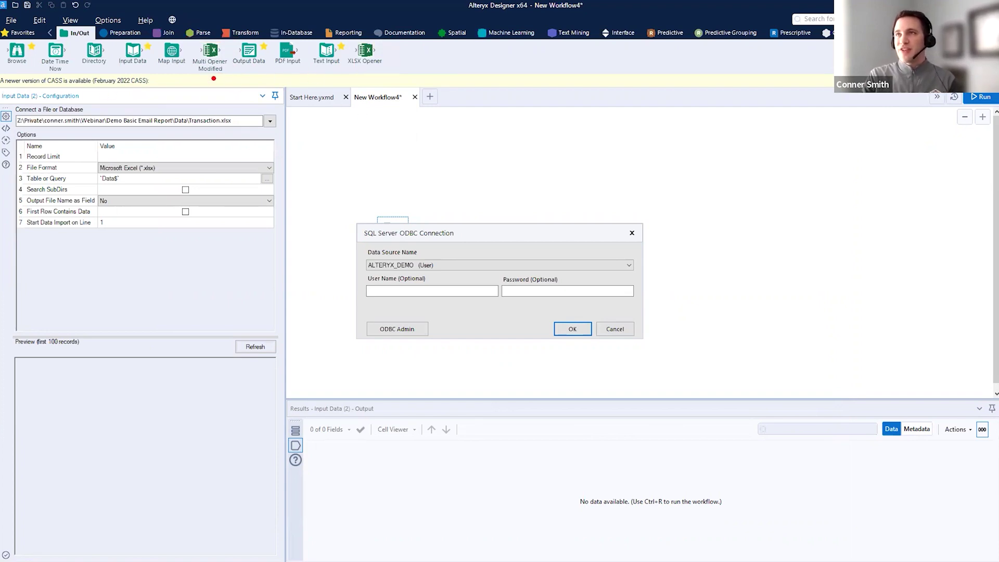
left_click_drag(214, 79, 226, 142)
left_click_drag(381, 67, 422, 121)
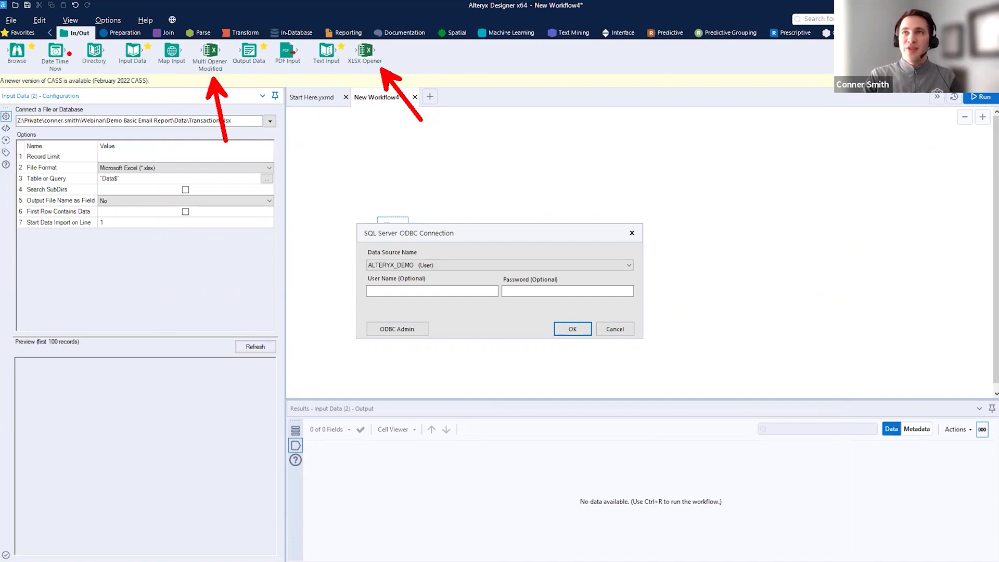
left_click_drag(54, 22, 102, 45)
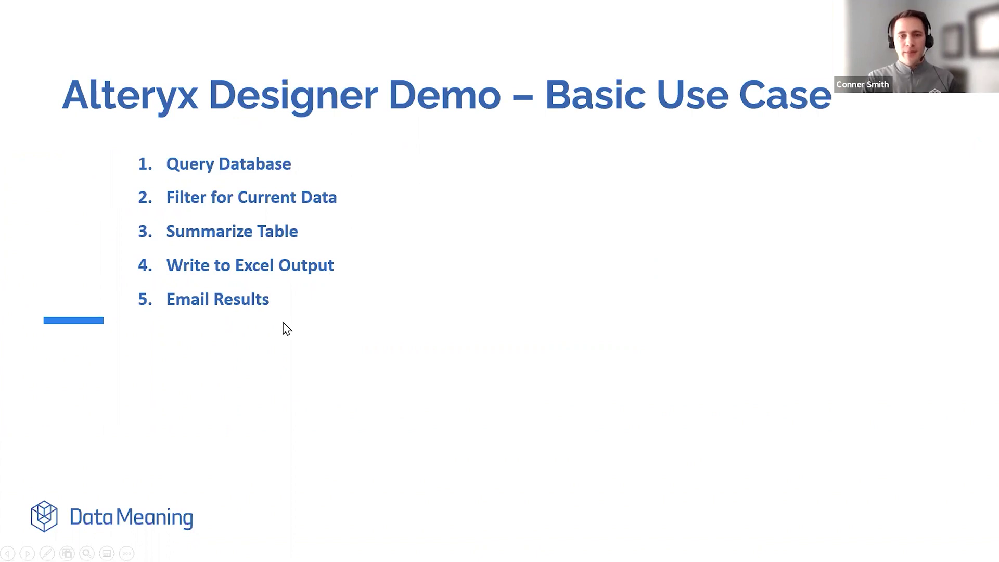
- Paste the database user name into the ODBC Connection dialog
key("alt+Tab")
left_click(414, 292)
type("svc_enablement")
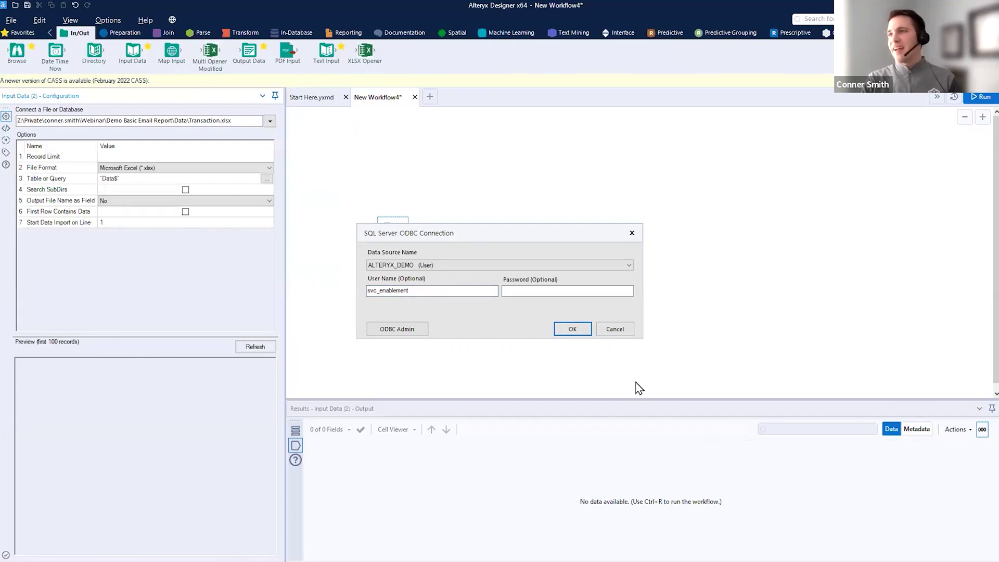
- Submit the ODBC connection, then dismiss the parsing error and close the table selection
left_click(576, 292)
left_click(579, 333)
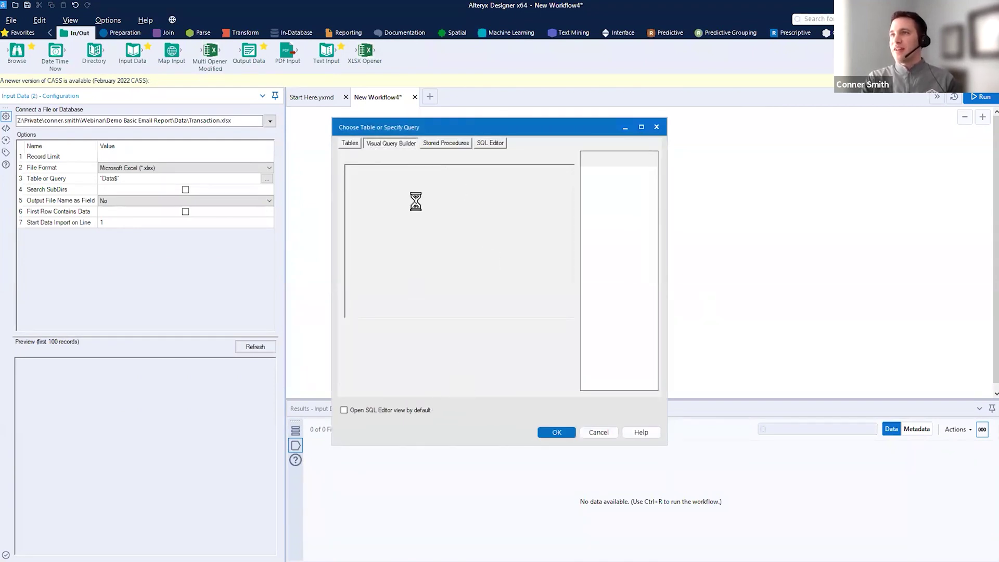
left_click(536, 324)
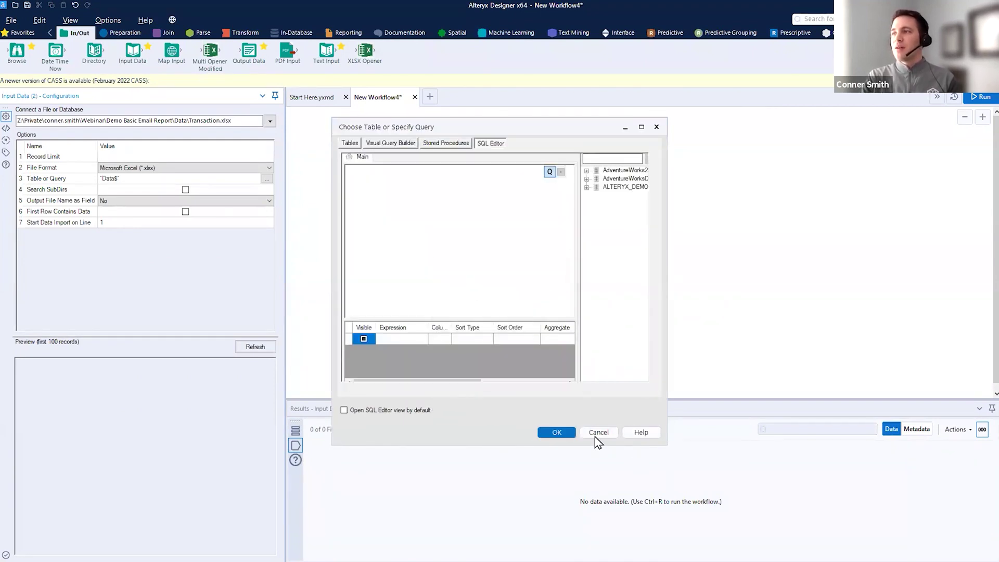
left_click(598, 434)
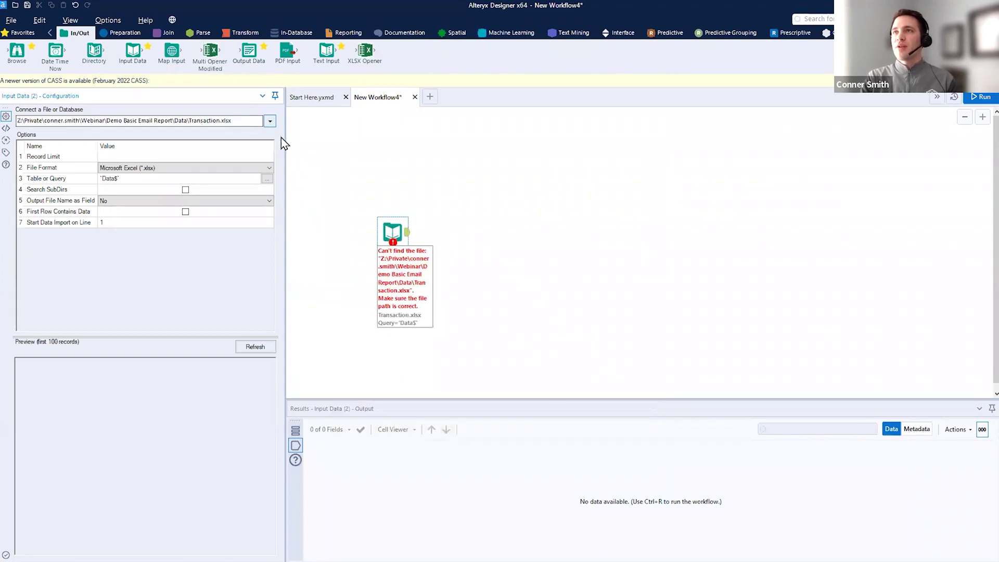
- Reconnect to the SQL Server ODBC source, entering the database password and service user name
left_click(270, 122)
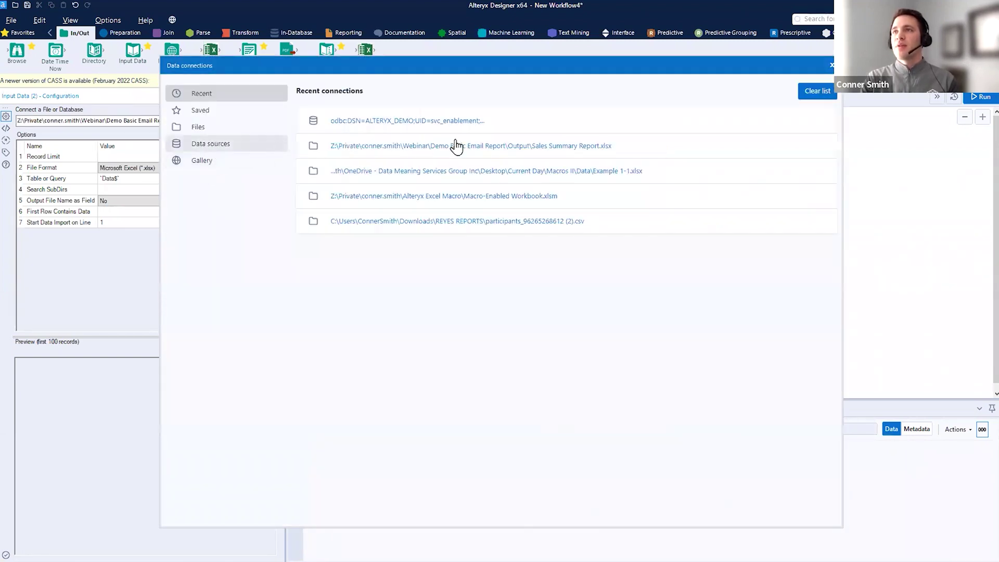
left_click(468, 141)
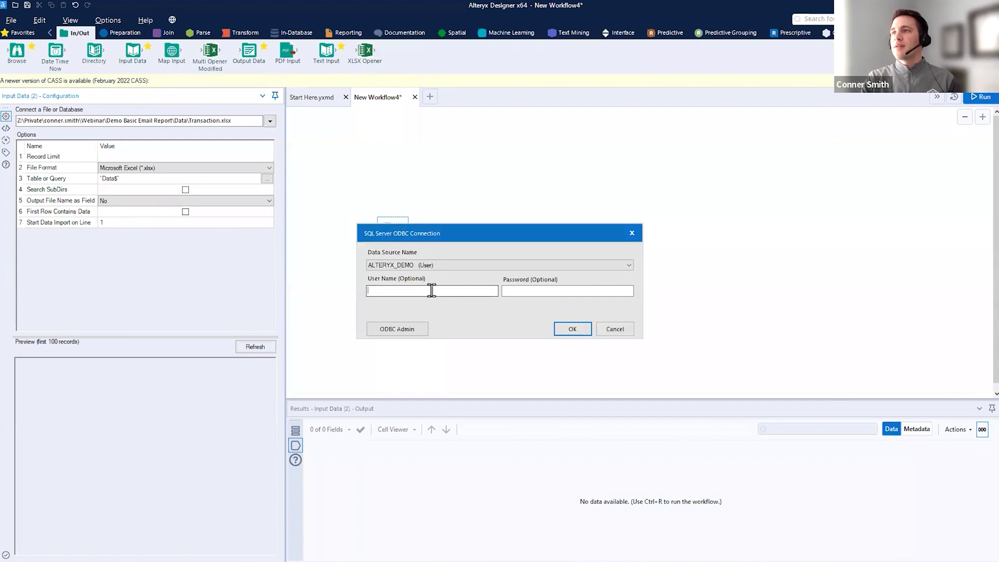
left_click(540, 289)
key("ctrl+v")
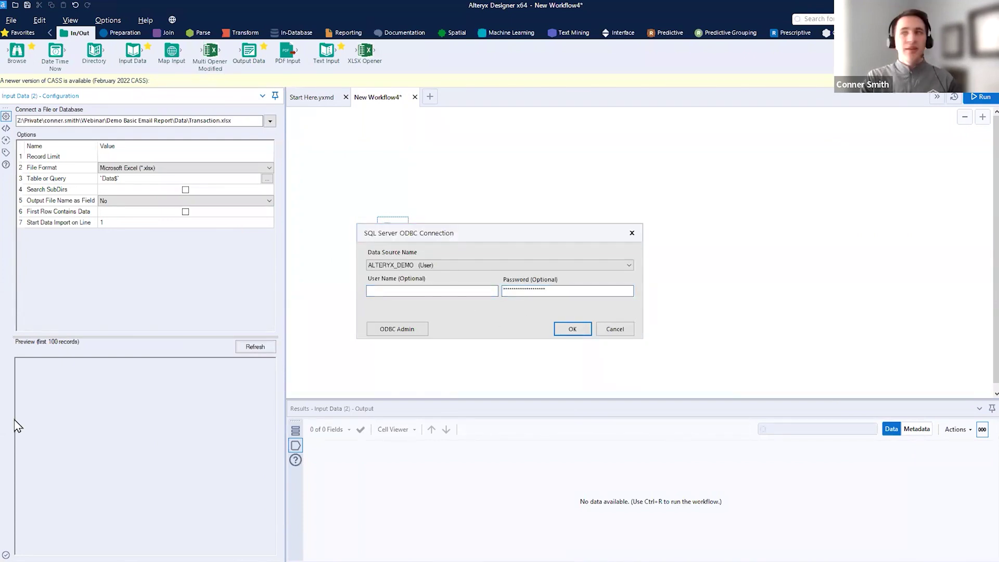
left_click(439, 294)
type("svc_enablement")
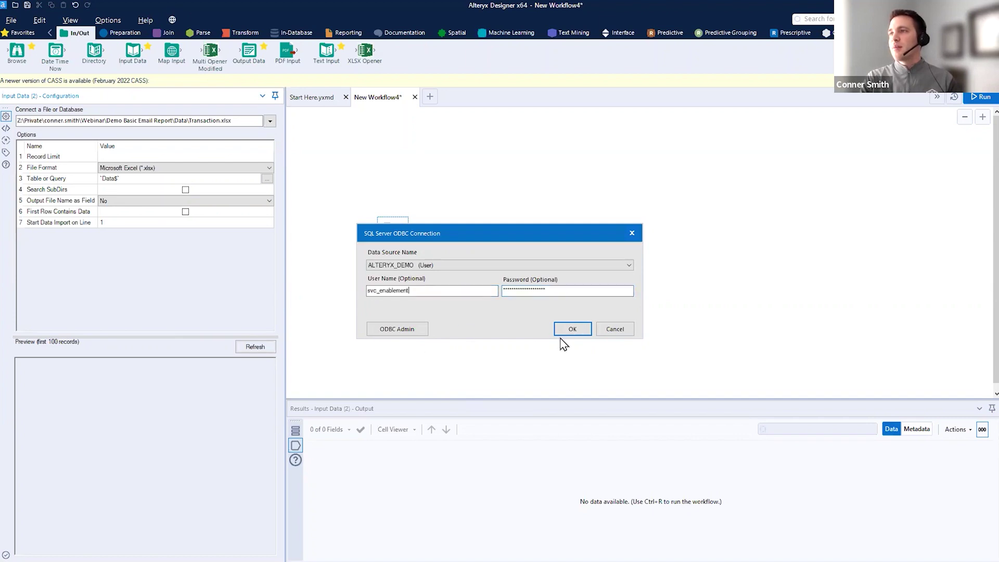
left_click(566, 333)
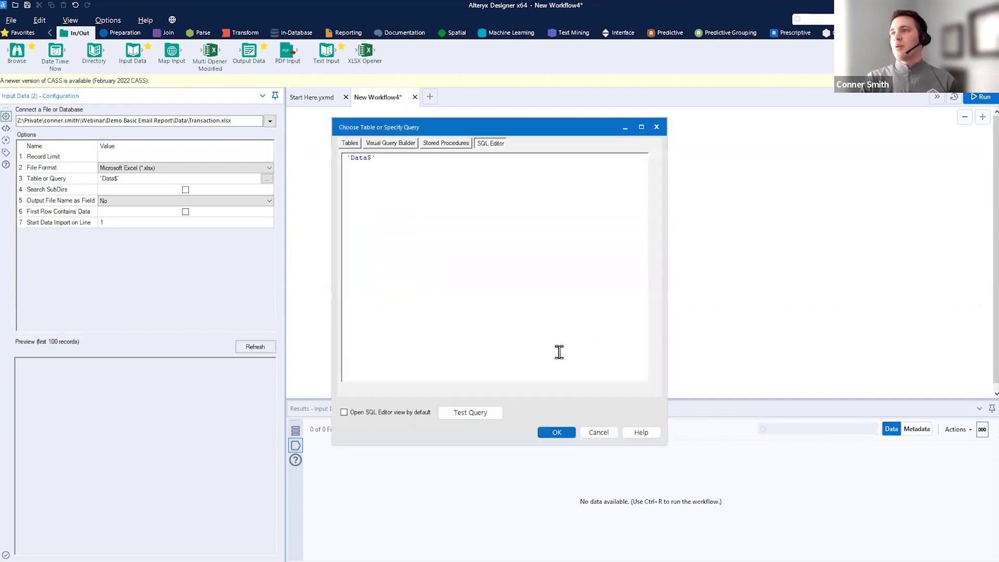
- Replace the spreadsheet query with the ALTERYX_DEMO dbo Transactions table
left_click_drag(335, 157, 404, 182)
key("Delete")
left_click(391, 143)
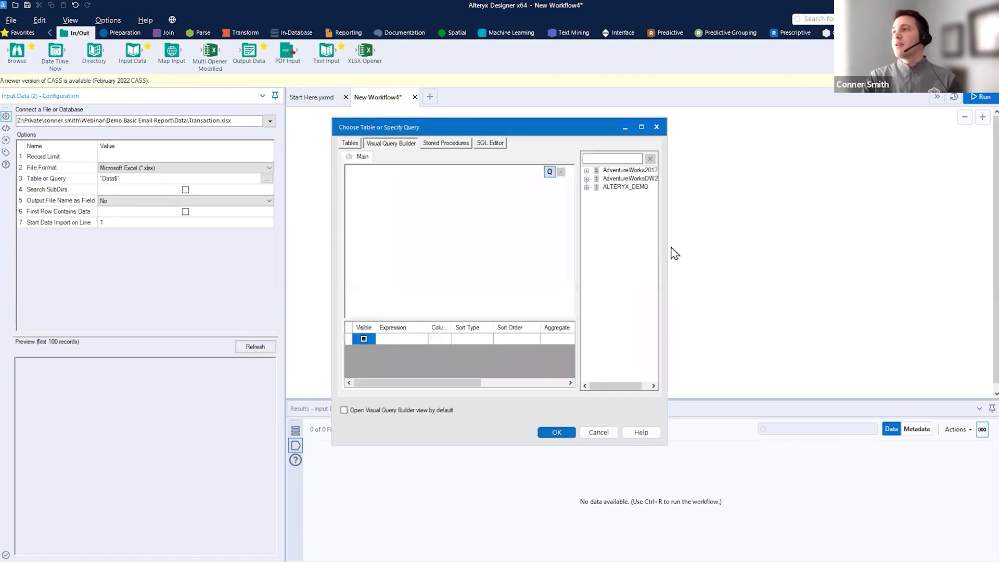
left_click(587, 187)
left_click(596, 196)
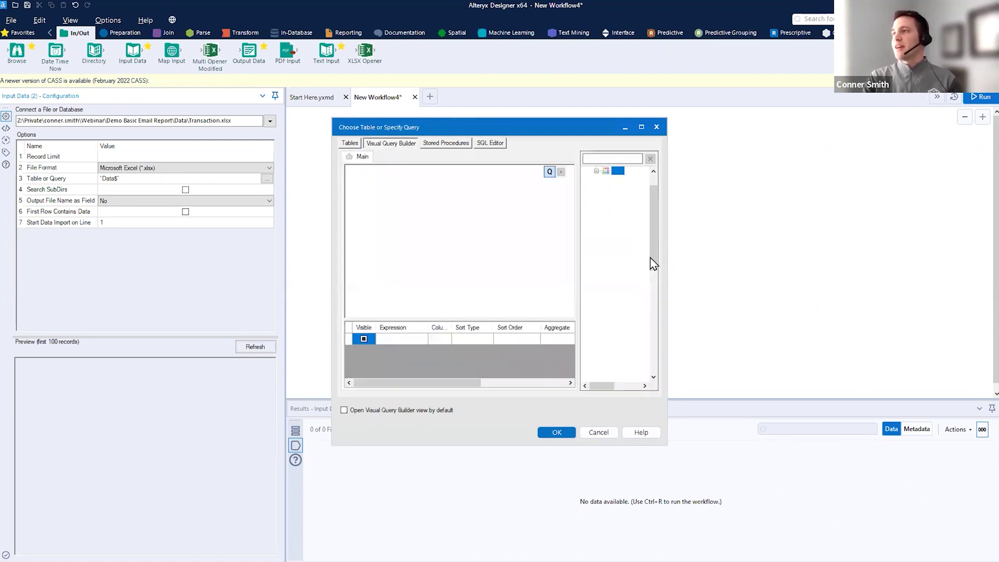
left_click_drag(668, 244, 827, 245)
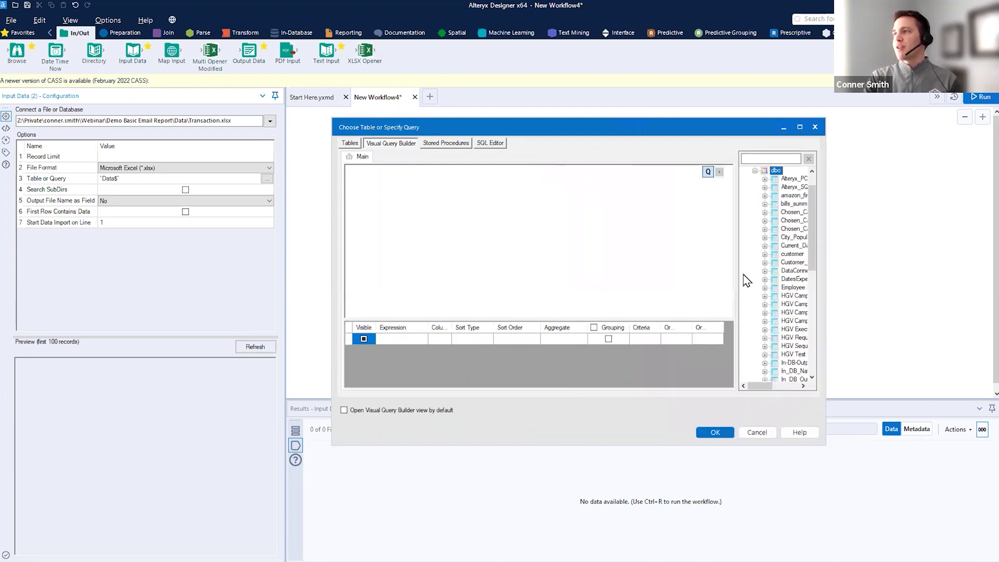
left_click_drag(737, 274, 636, 267)
left_click_drag(814, 245, 816, 324)
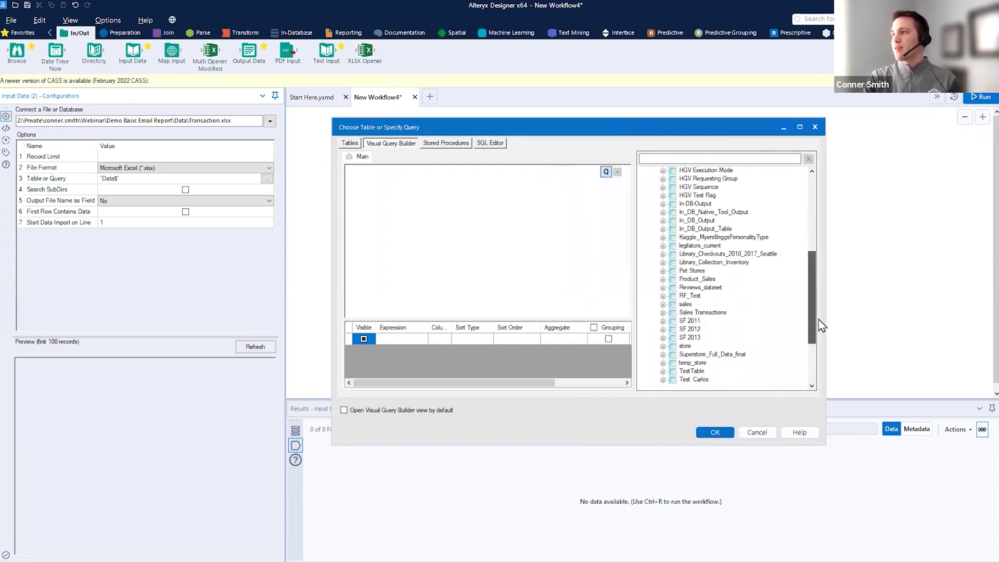
scroll(707, 355, "down", 3)
double_click(696, 338)
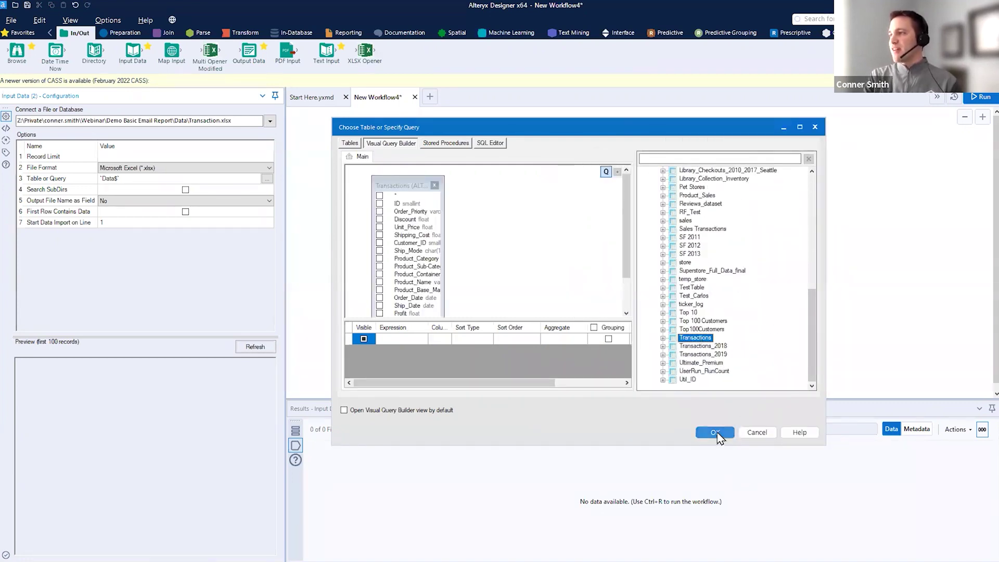
left_click(715, 433)
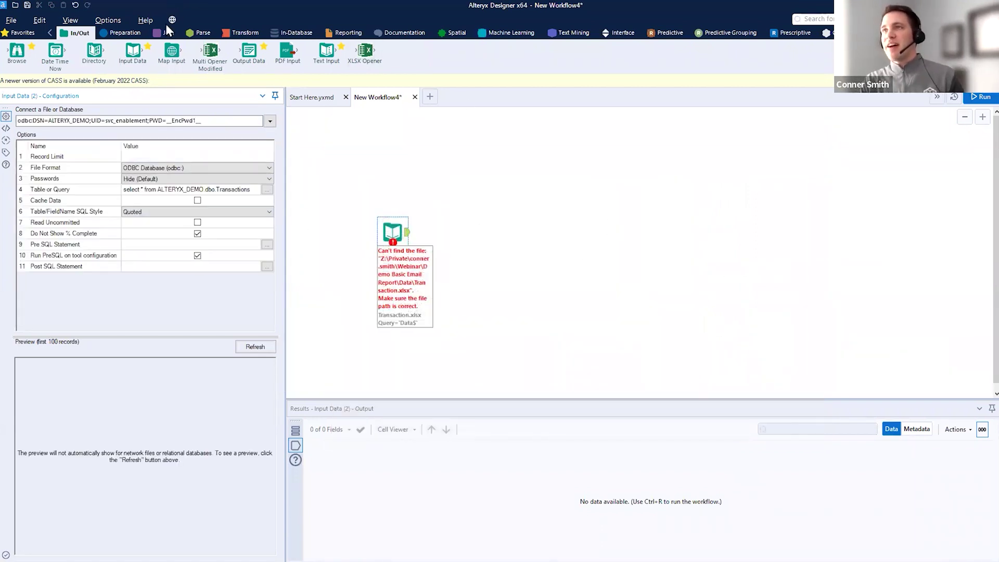
- Add an Output Data tool after the input, writing to the Data sheet of Transaction.xlsx
left_click_drag(249, 50, 475, 226)
left_click(126, 123)
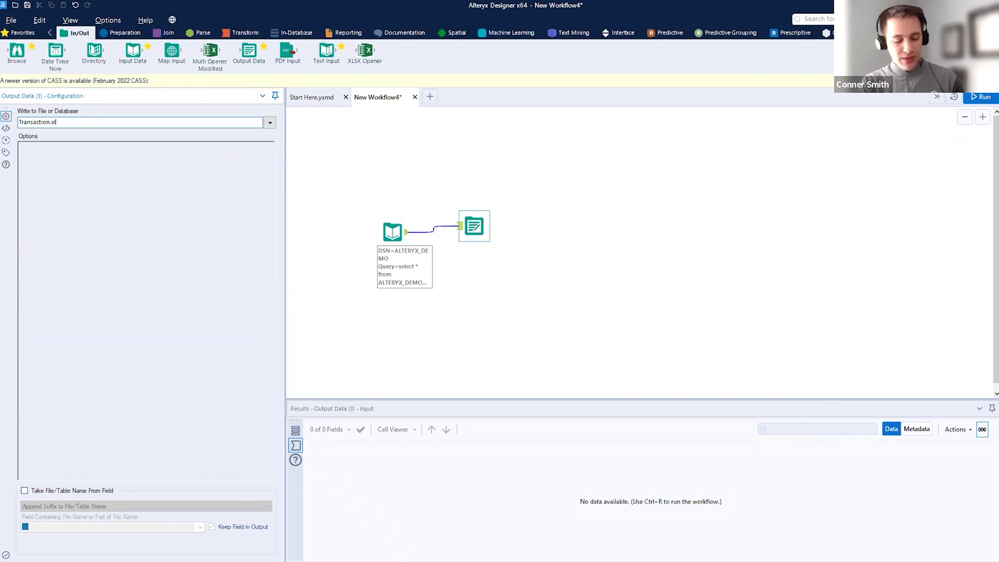
type("Data")
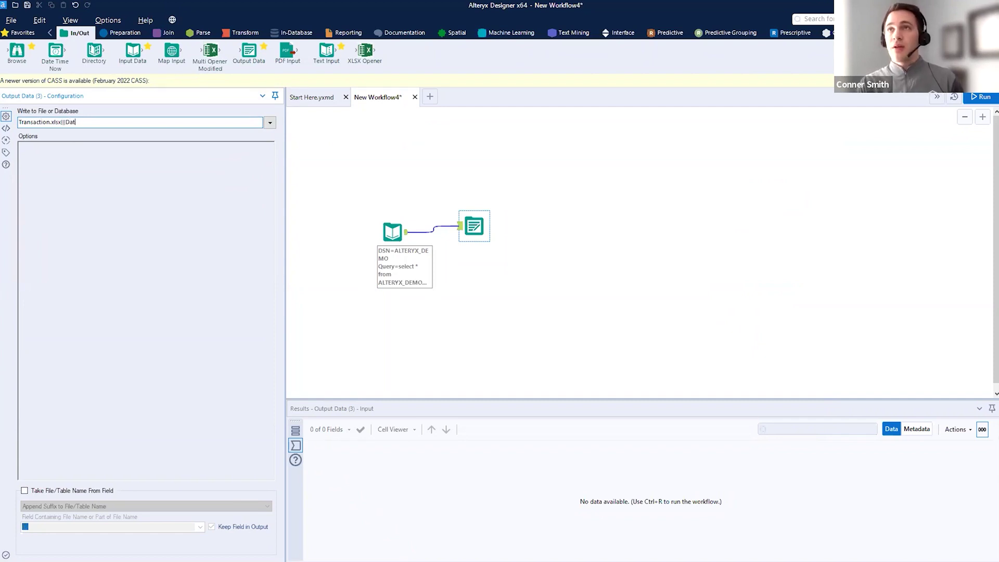
- Run the workflow and dismiss the finished message reporting an access-denied error
left_click(980, 98)
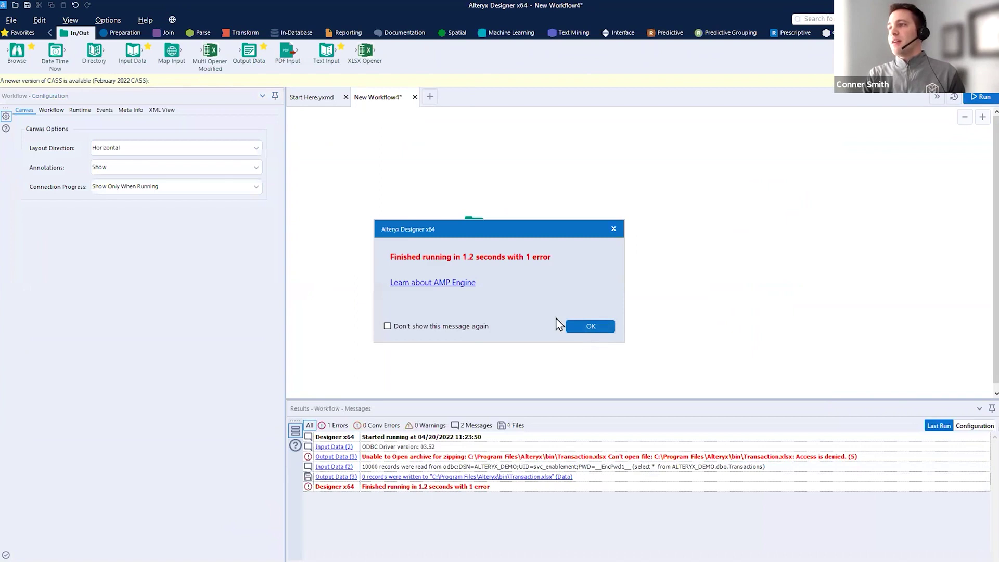
left_click(594, 327)
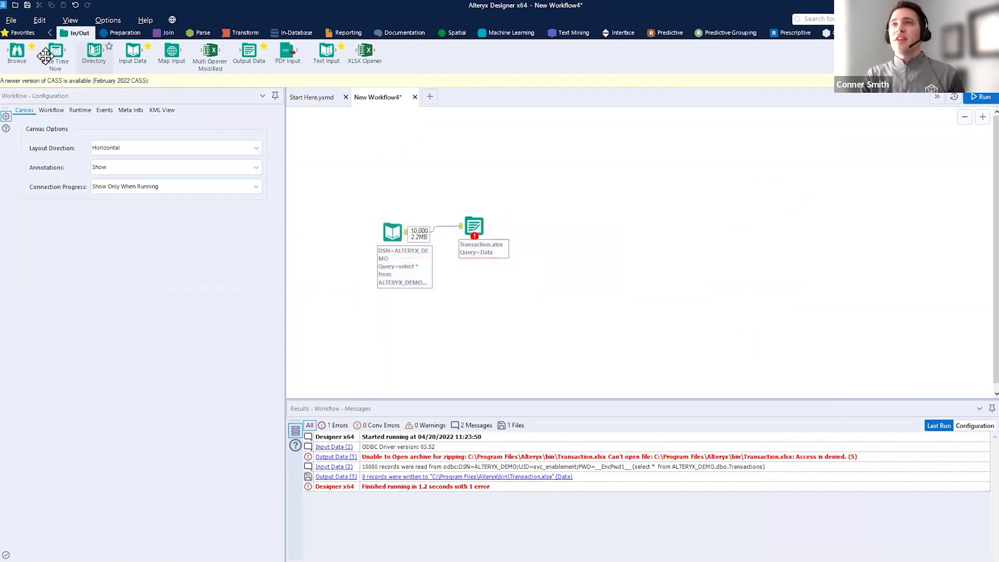
left_click(17, 24)
- Save over Basic Email Report.yxmd in the Demo folder and rerun, writing 10,000 records
mouse_move(48, 120)
left_click(146, 120)
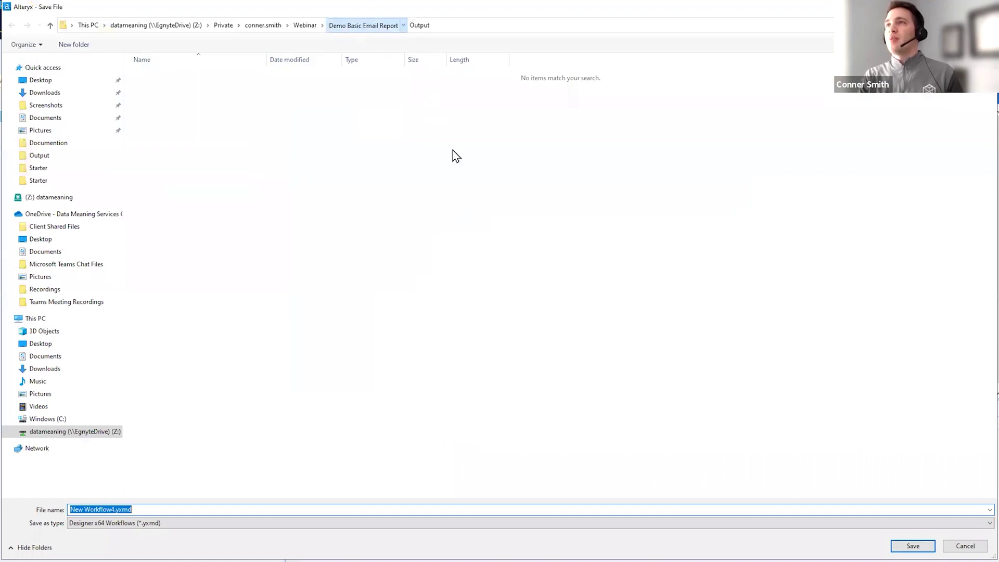
double_click(159, 88)
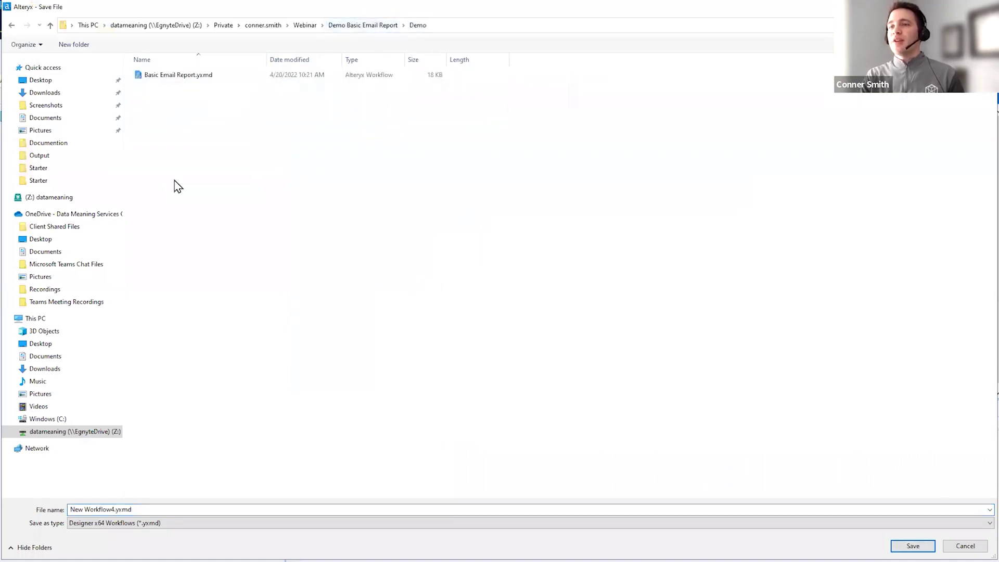
left_click(219, 78)
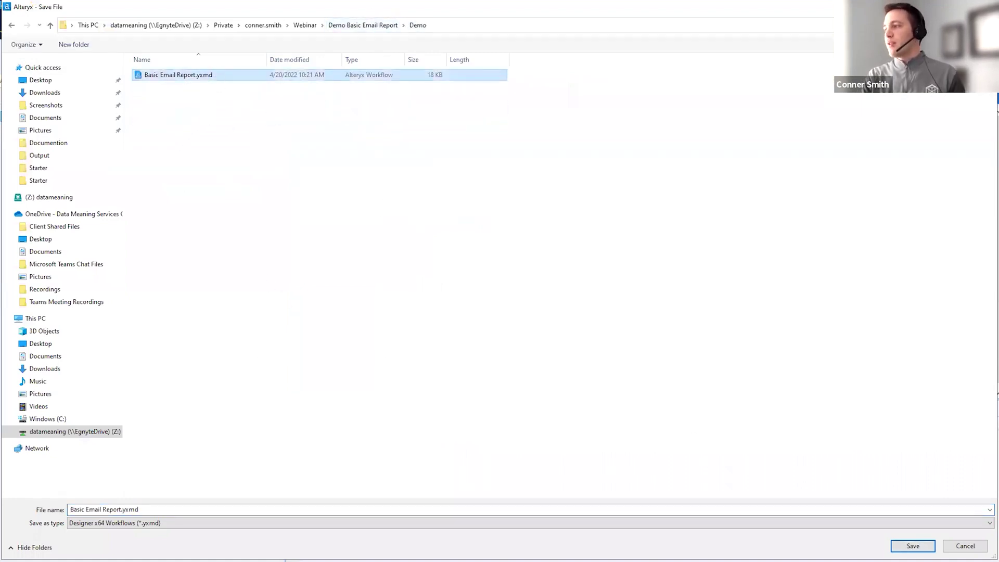
key("Return")
left_click(522, 289)
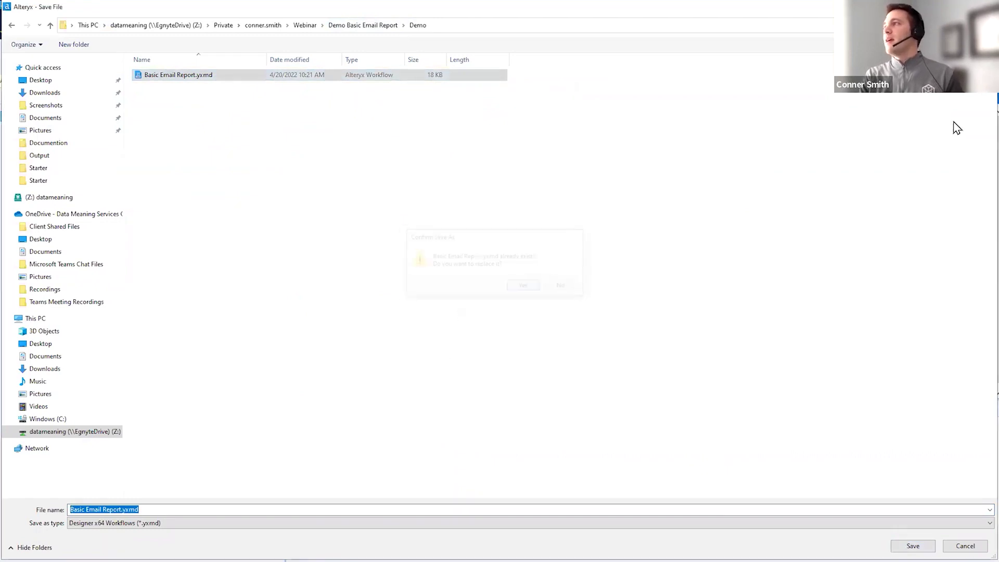
left_click(979, 97)
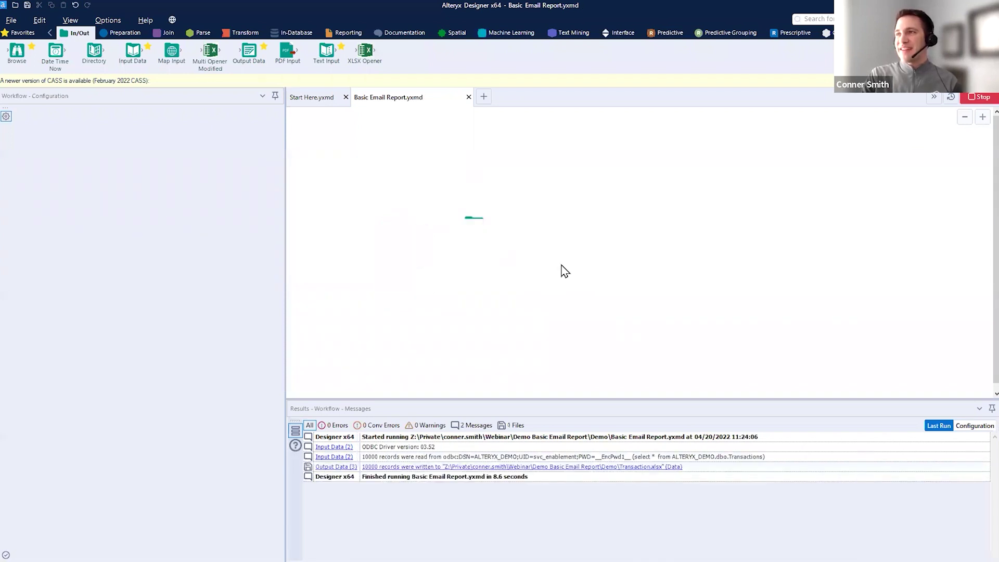
- Clear the canvas by deleting both tools and their connection
left_click(585, 329)
left_click_drag(519, 190, 387, 277)
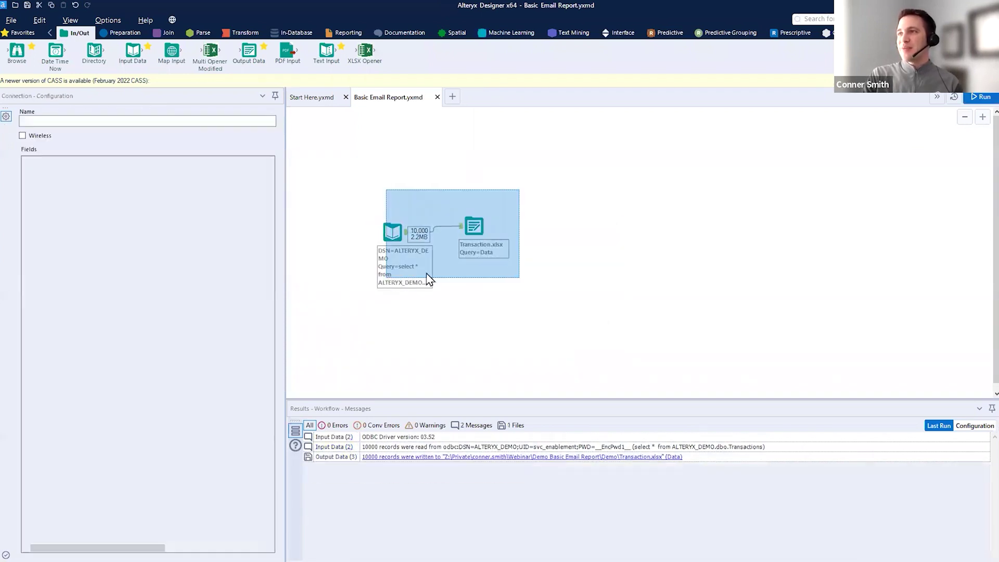
key("Delete")
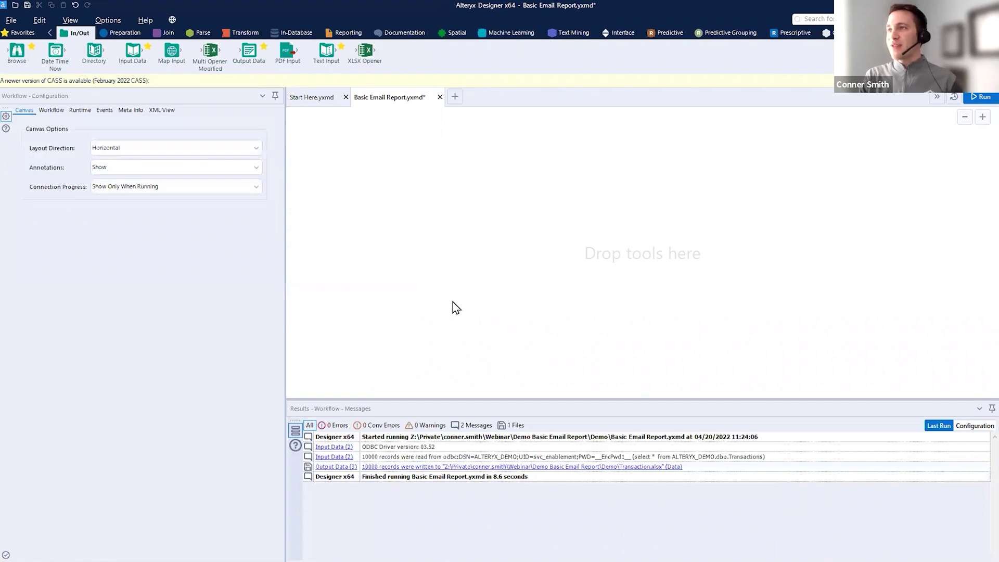
- Go to the Data folder in File Explorer and drop Transaction.xlsx onto the Alteryx canvas
key("alt+Tab")
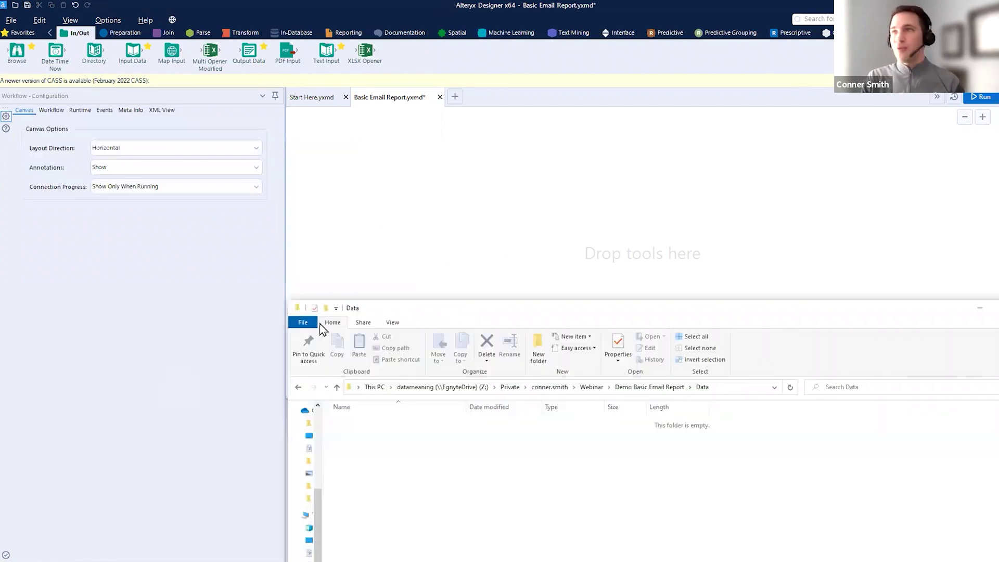
left_click(627, 390)
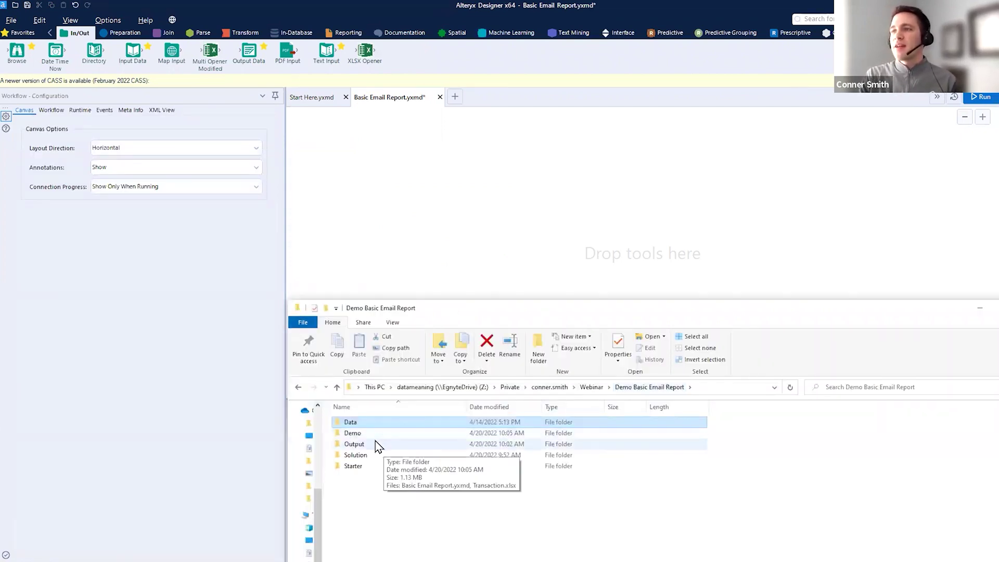
double_click(378, 435)
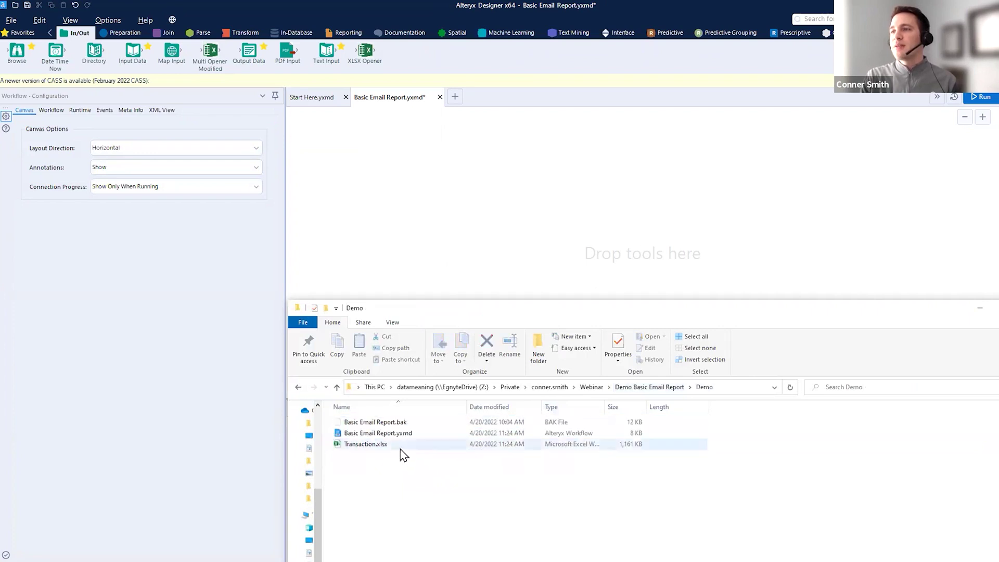
left_click(649, 387)
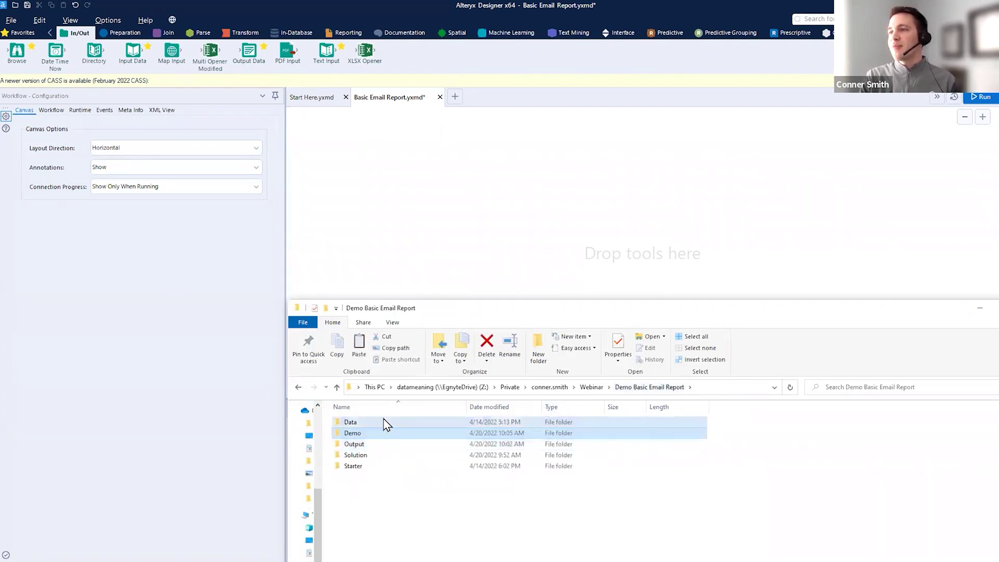
double_click(352, 422)
key("ctrl+v")
left_click_drag(373, 431, 399, 215)
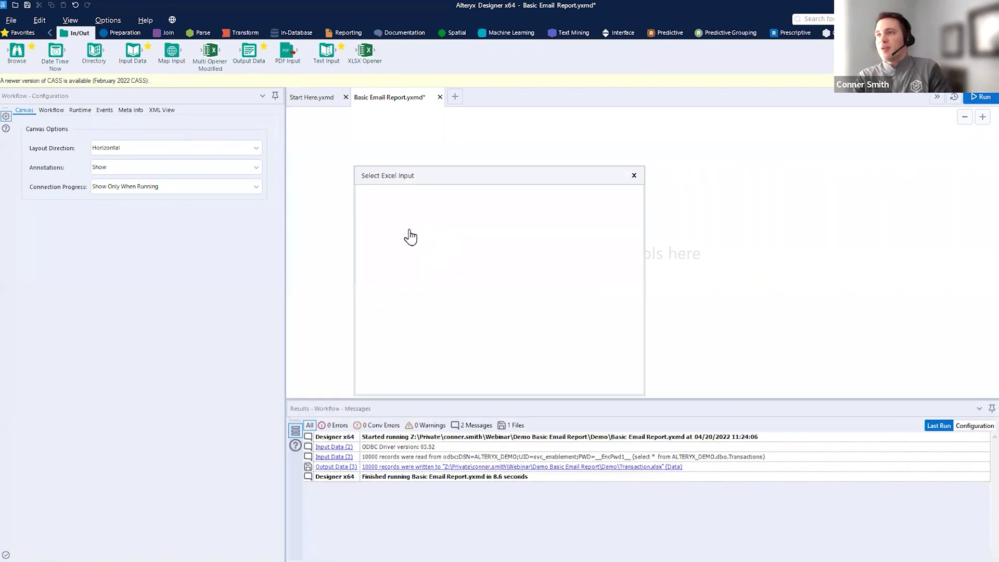
- Accept the Data sheet and review the new Transaction.xlsx Input Data configuration
left_click(617, 381)
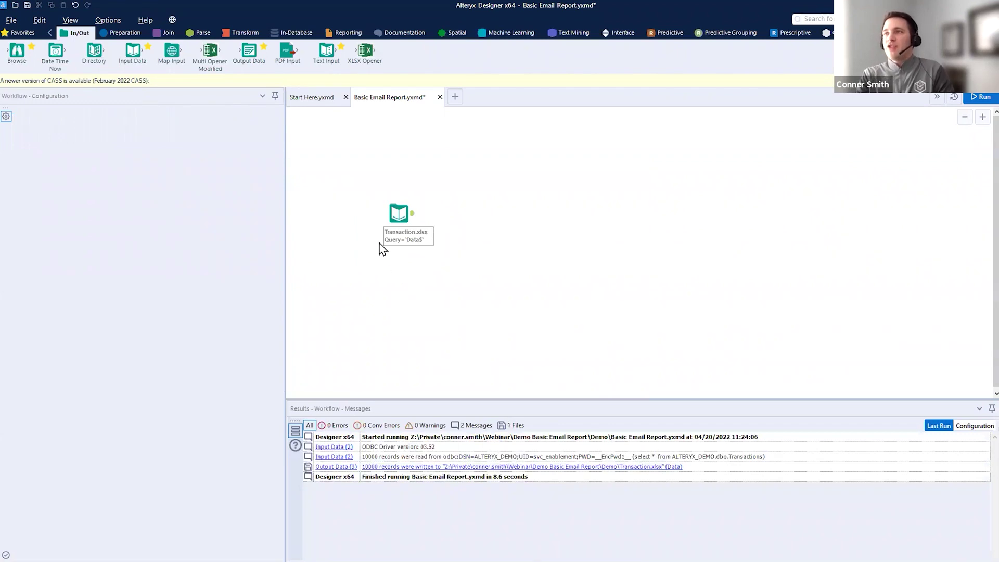
left_click(411, 214)
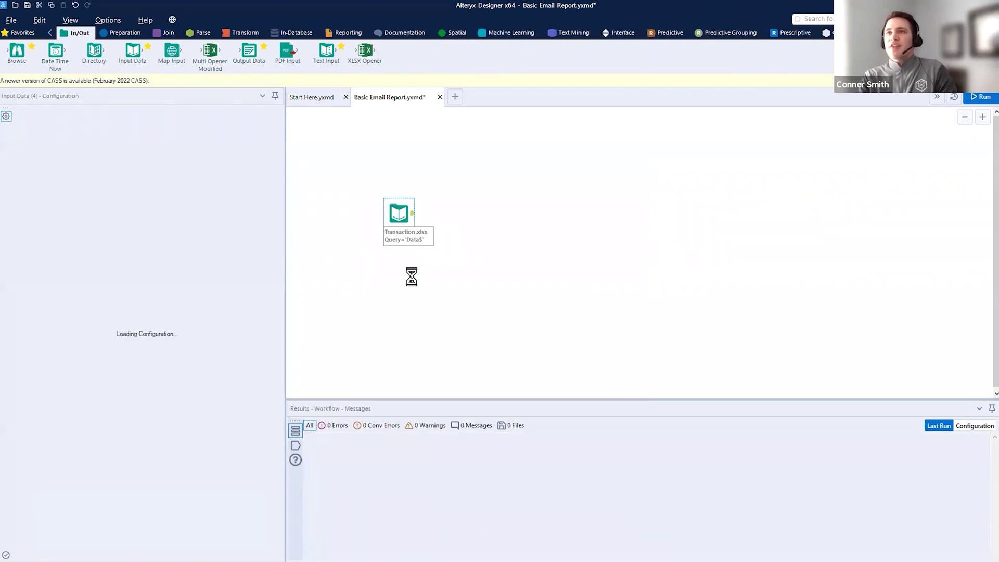
mouse_move(177, 126)
left_mouse_down()
mouse_move(221, 128)
mouse_move(191, 47)
left_mouse_up()
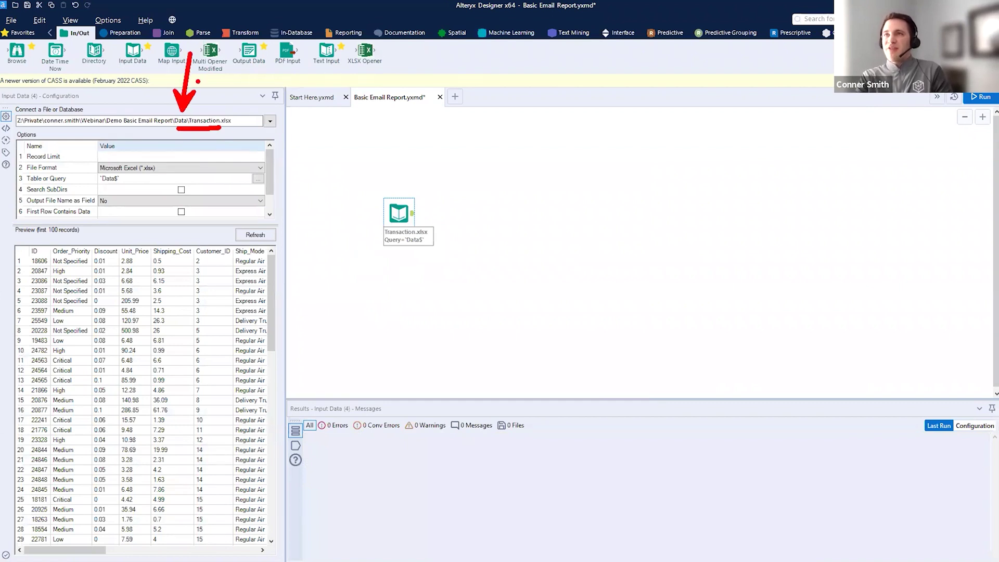
key("e")
mouse_move(3, 83)
left_mouse_down()
mouse_move(277, 558)
mouse_move(293, 561)
left_mouse_up()
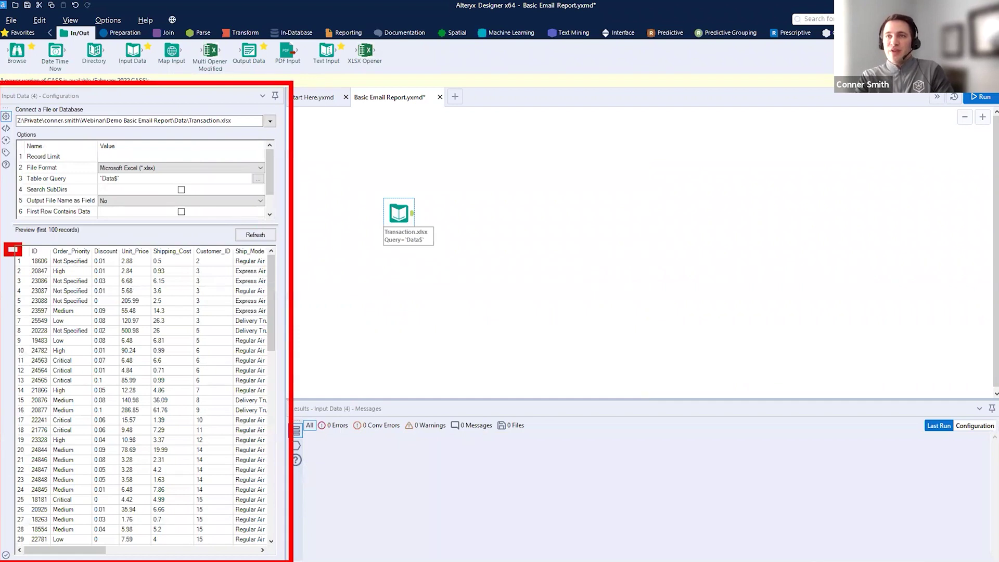
key("Escape")
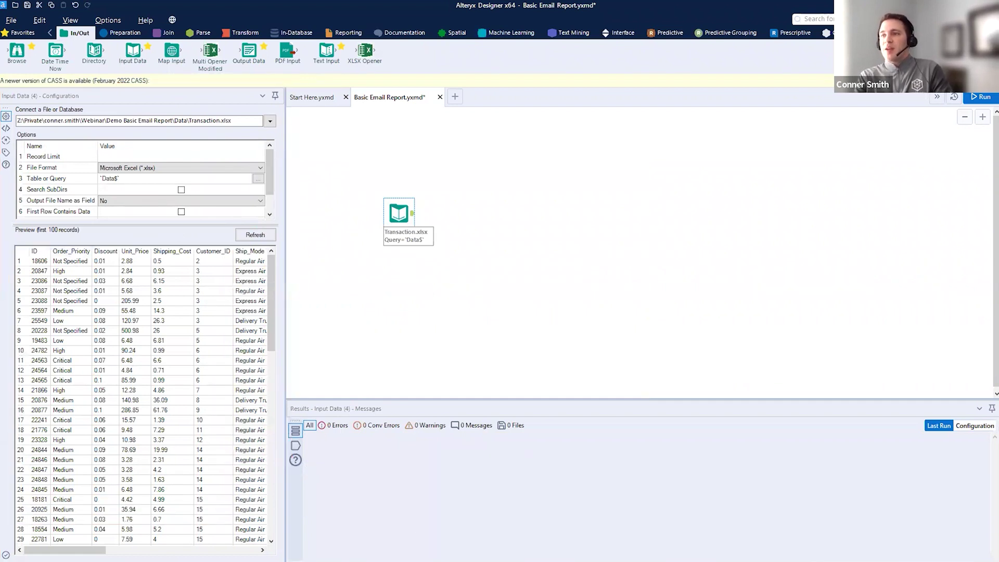
left_click_drag(288, 390, 997, 561)
key("Escape")
- Enlarge the results grid, run the workflow, and view the input's 18 fields
left_click_drag(721, 349, 734, 294)
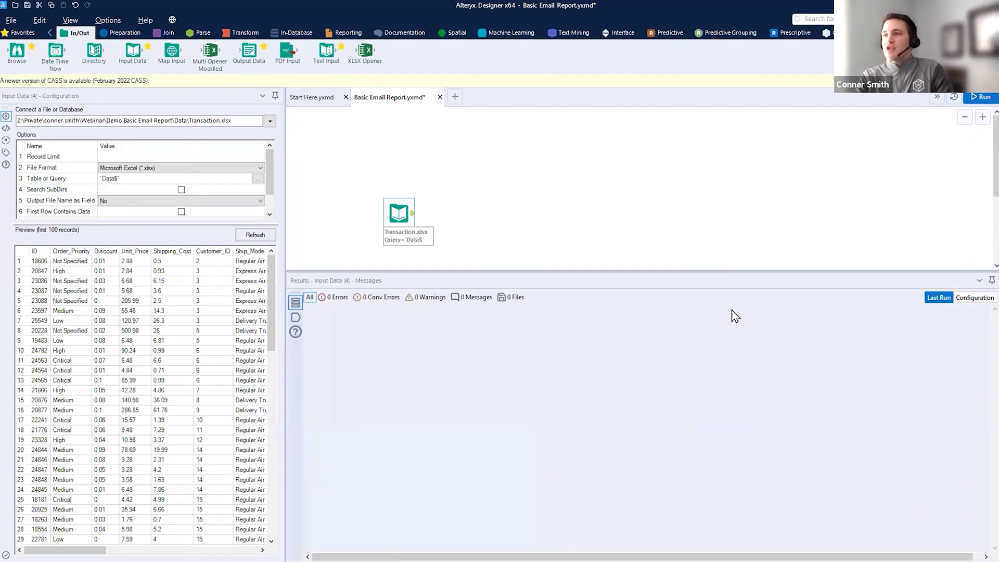
left_click(414, 221)
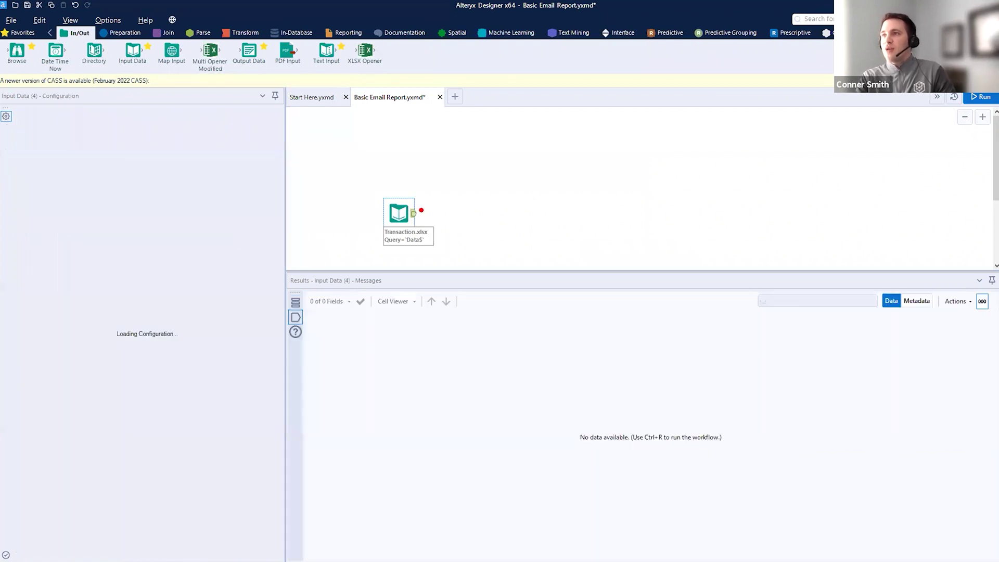
key("ctrl+2")
left_click_drag(421, 211, 478, 163)
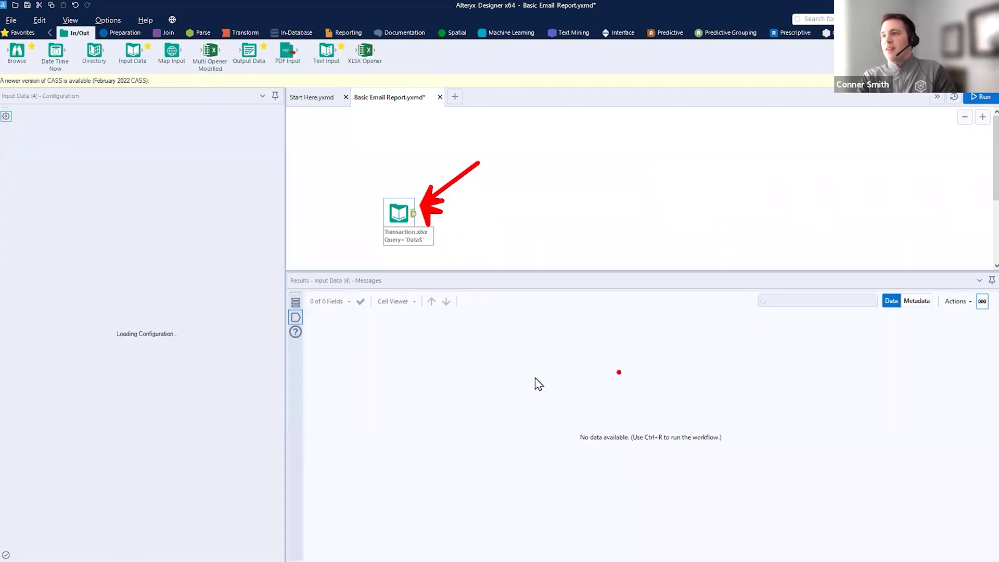
key("e")
mouse_move(288, 277)
left_mouse_down()
mouse_move(794, 537)
mouse_move(996, 559)
left_mouse_up()
left_click_drag(579, 446, 717, 452)
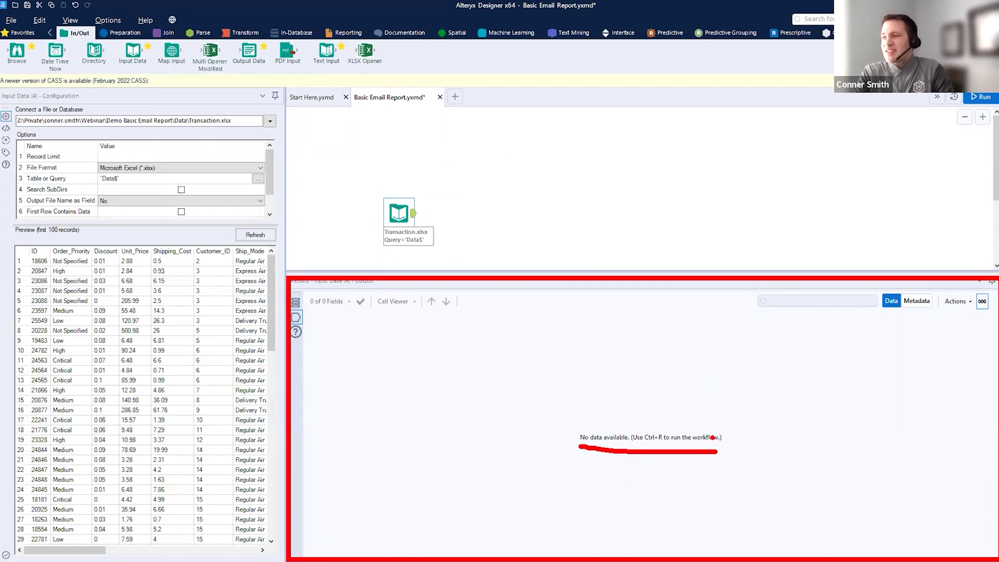
left_click_drag(674, 445, 720, 446)
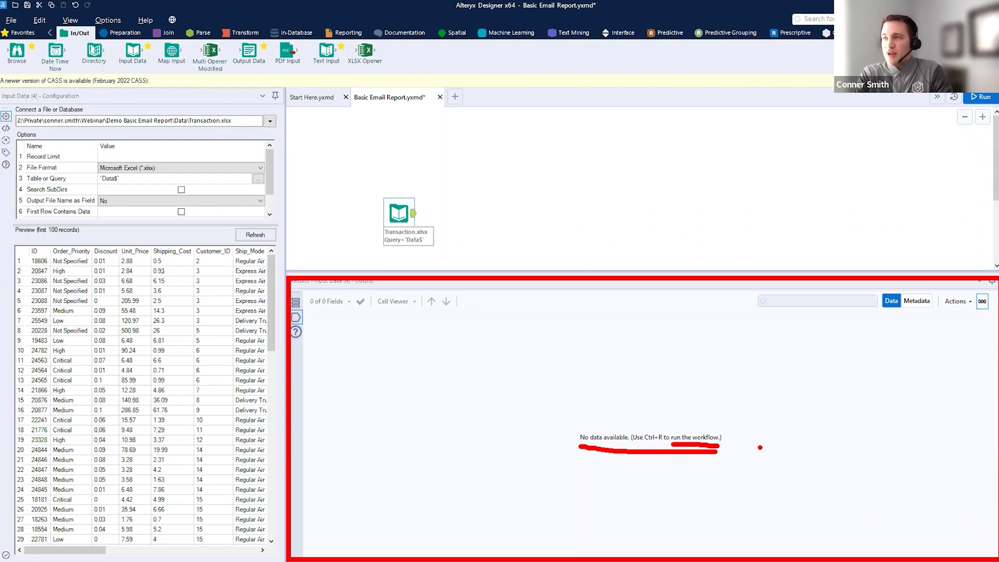
key("Escape")
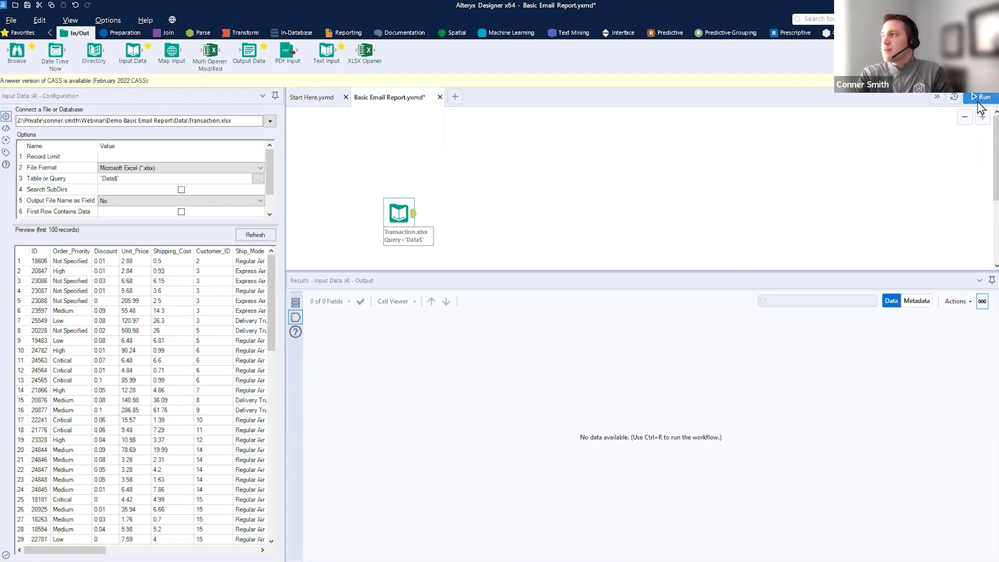
left_click(979, 100)
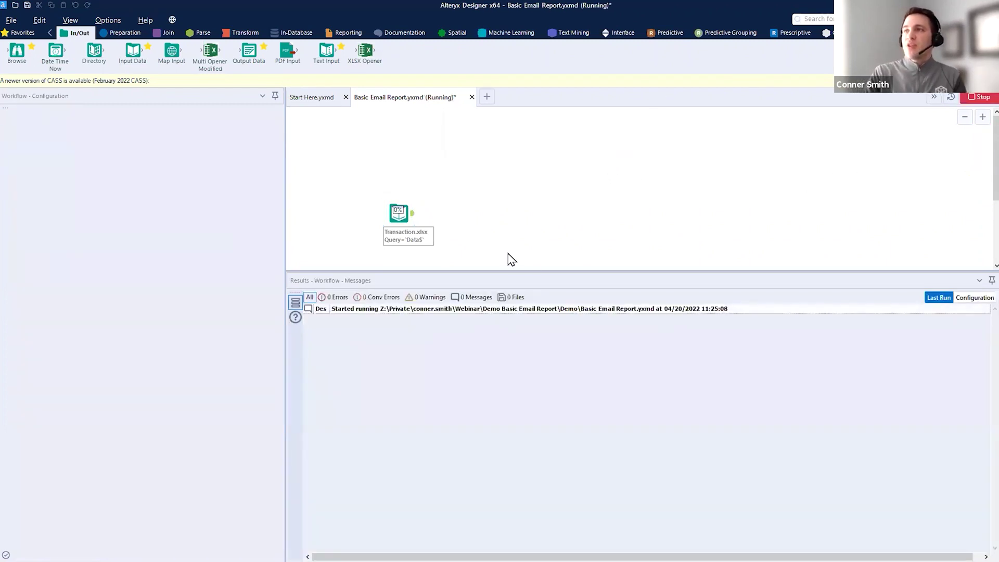
left_click(408, 211)
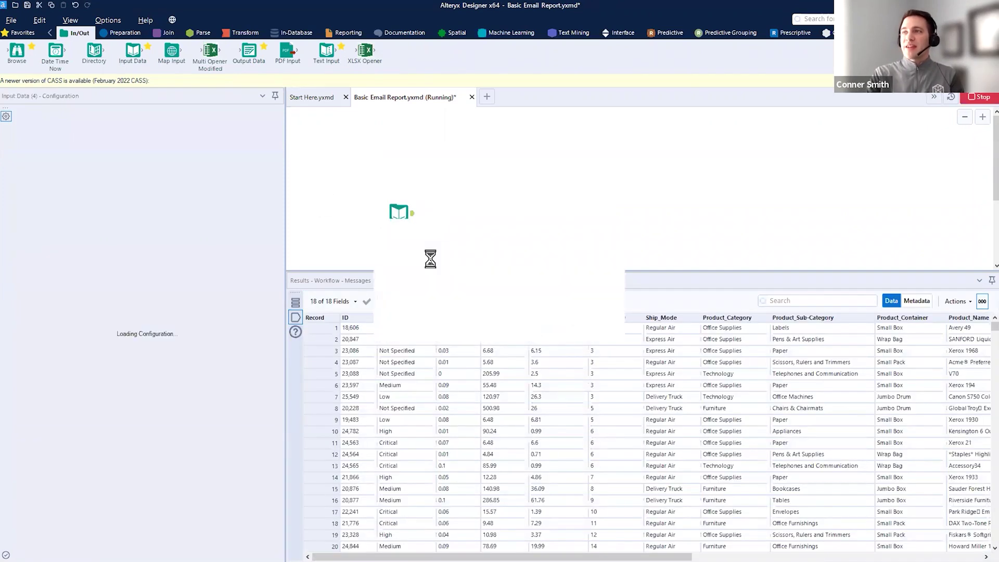
left_click(592, 327)
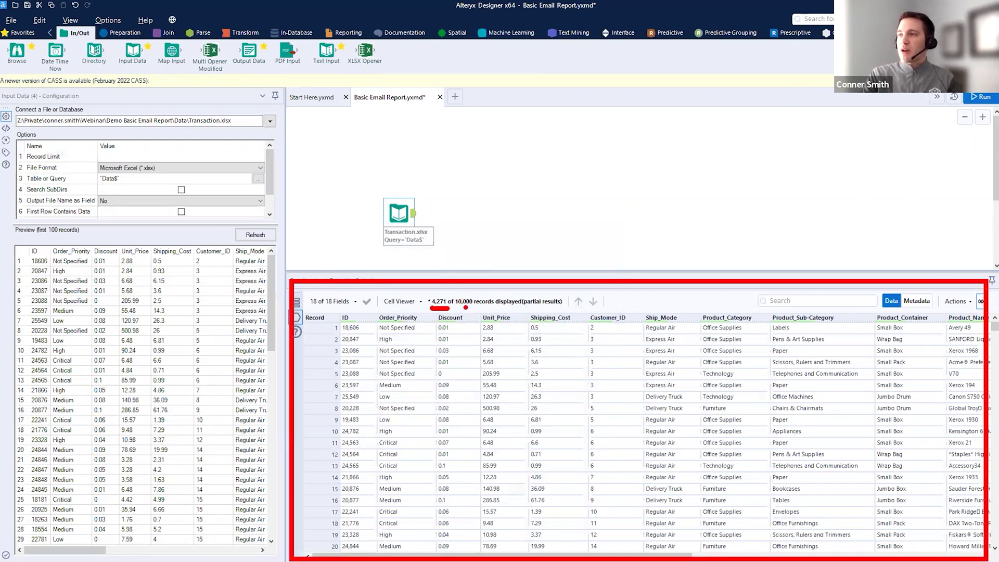
left_click_drag(995, 327, 995, 551)
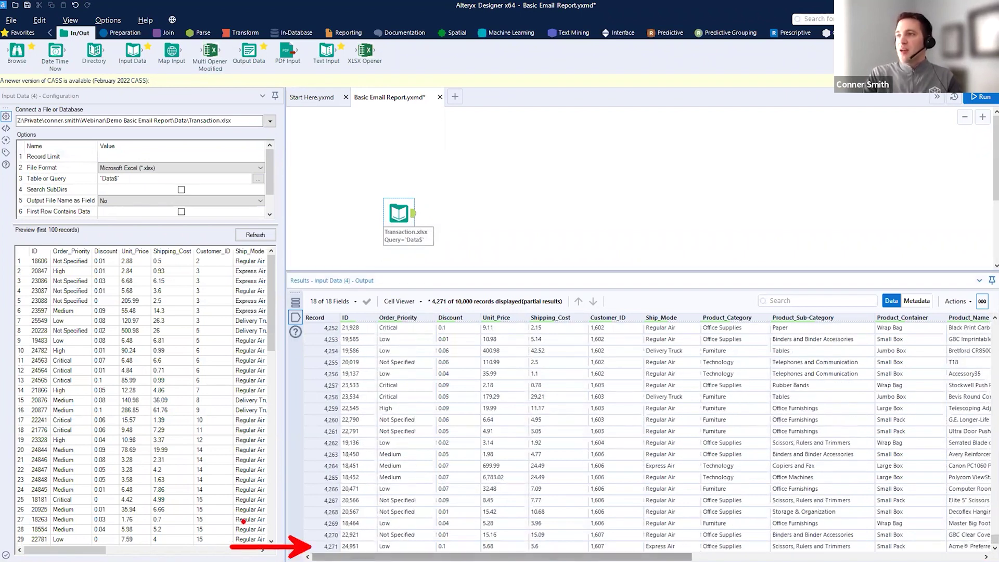
left_click_drag(455, 308, 480, 306)
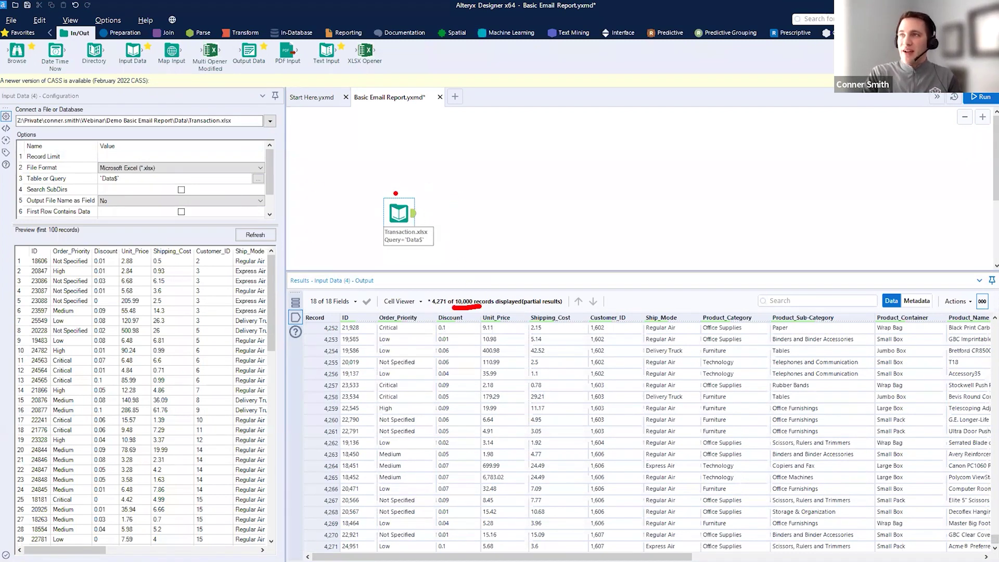
left_click_drag(395, 193, 417, 105)
key("Escape")
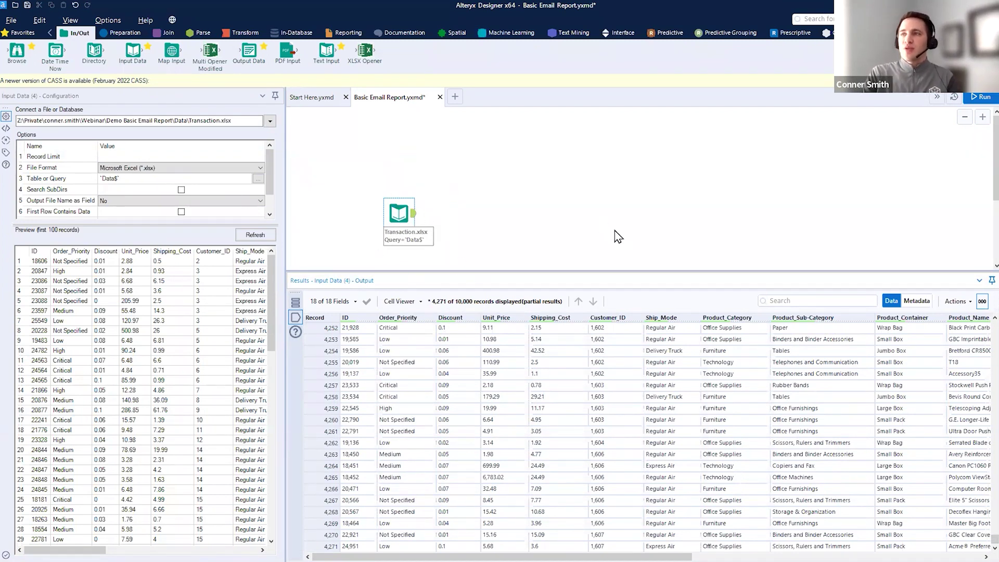
key("ctrl+2")
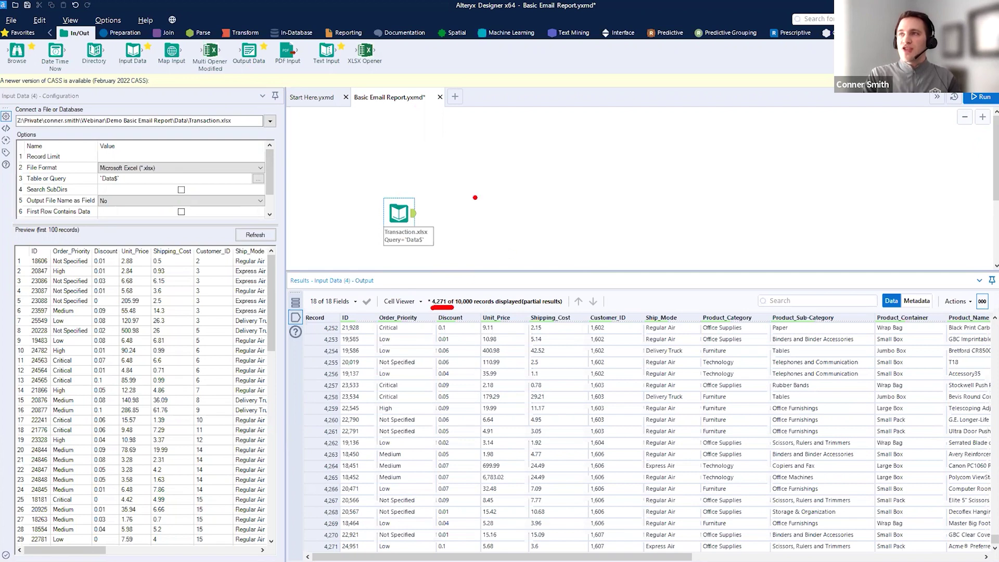
left_click_drag(418, 201, 431, 88)
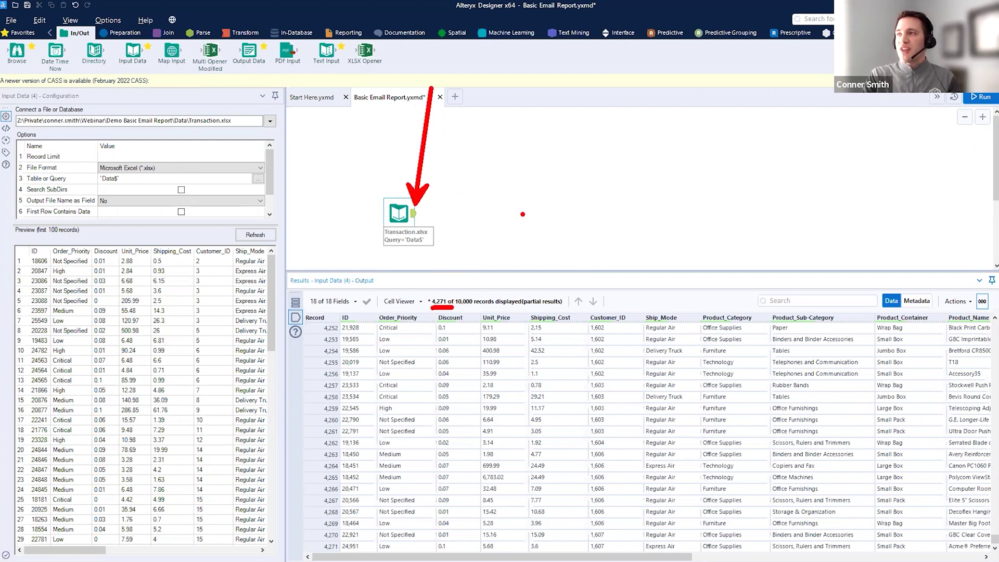
left_click_drag(523, 212, 531, 140)
key("Escape")
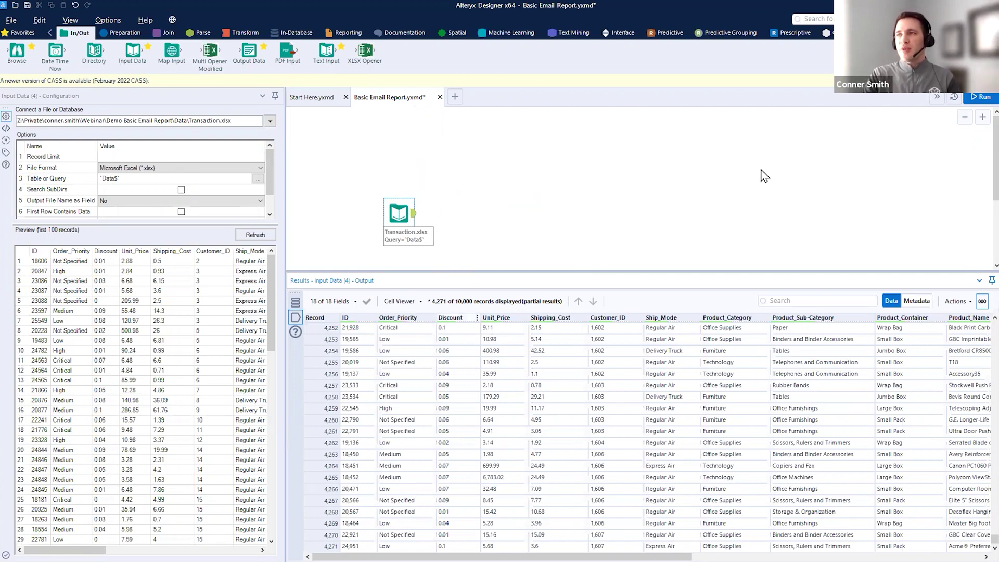
key("ctrl+2")
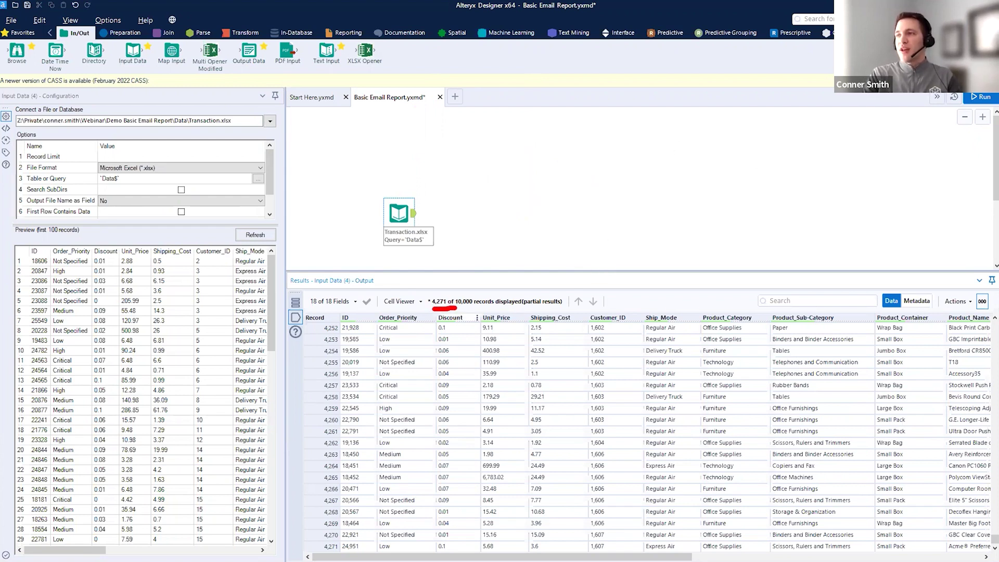
left_click_drag(240, 525, 307, 557)
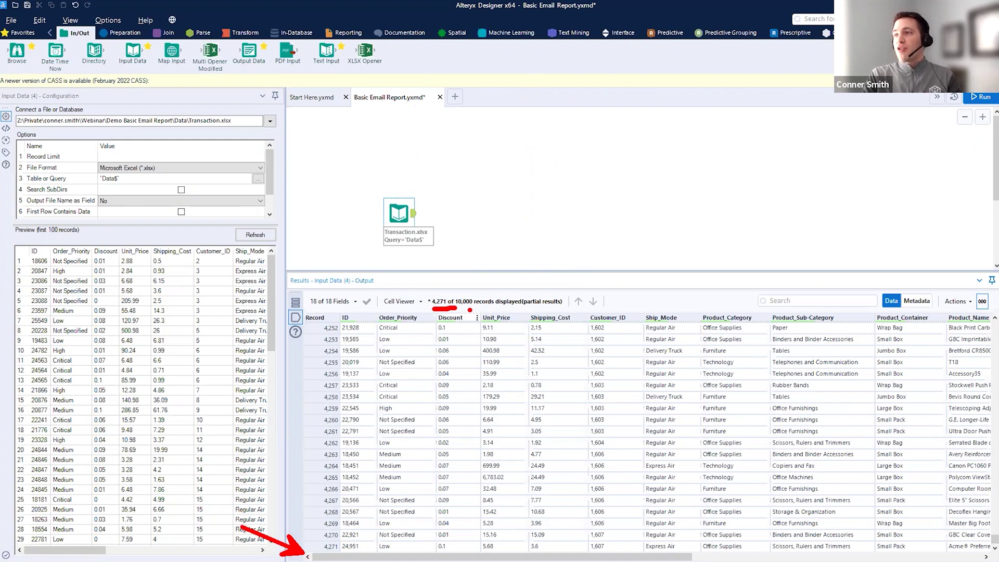
left_click_drag(446, 180, 373, 148)
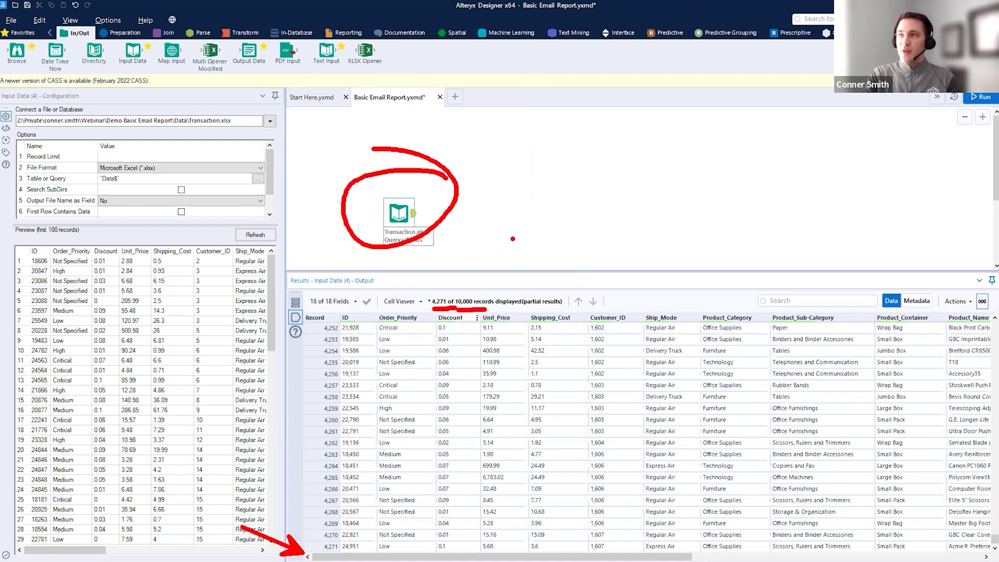
key("Escape")
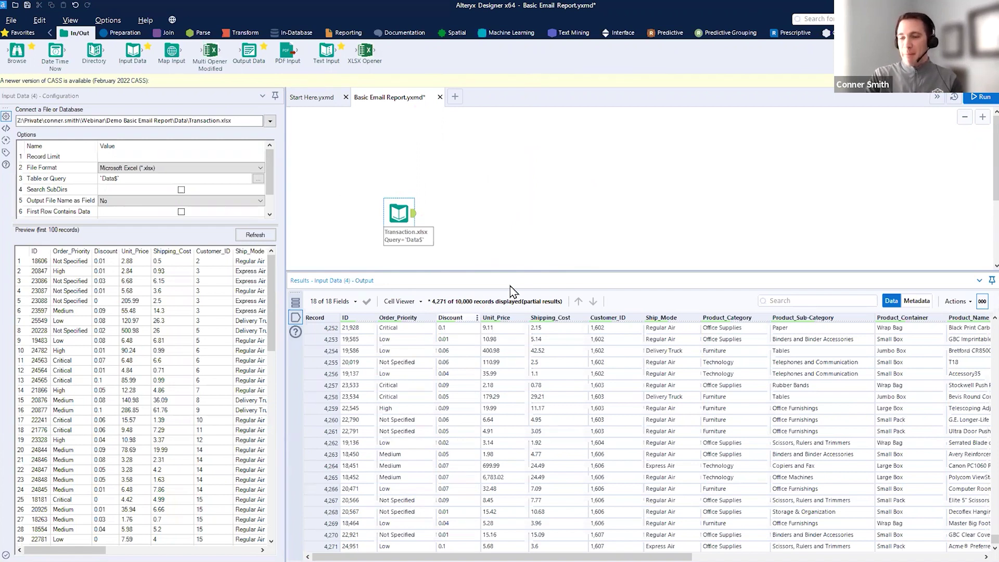
left_click_drag(432, 309, 460, 311)
key("Escape")
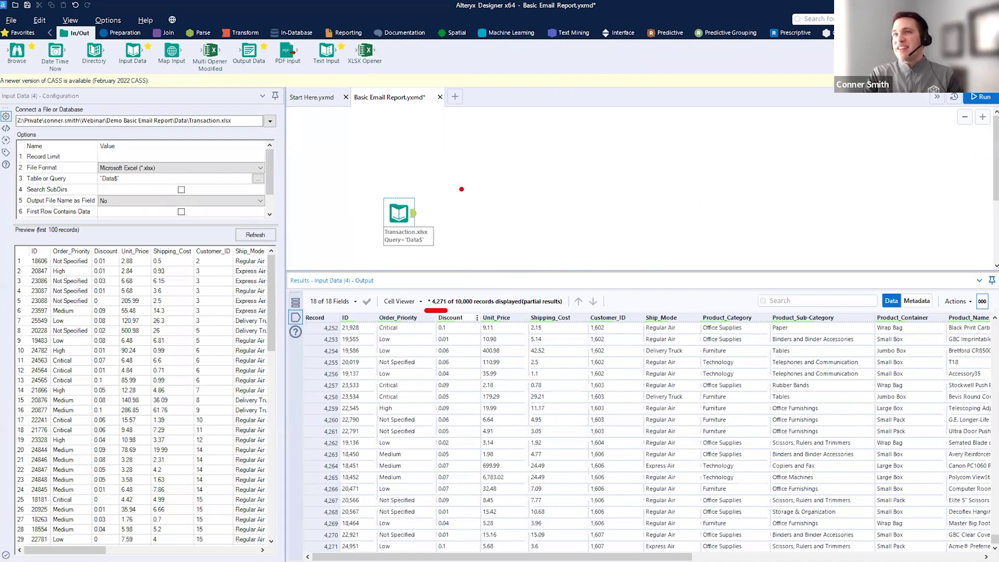
- Add a Browse tool after Transaction.xlsx and run to show 10,000 records with 18 fields
left_click_drag(30, 58, 474, 184)
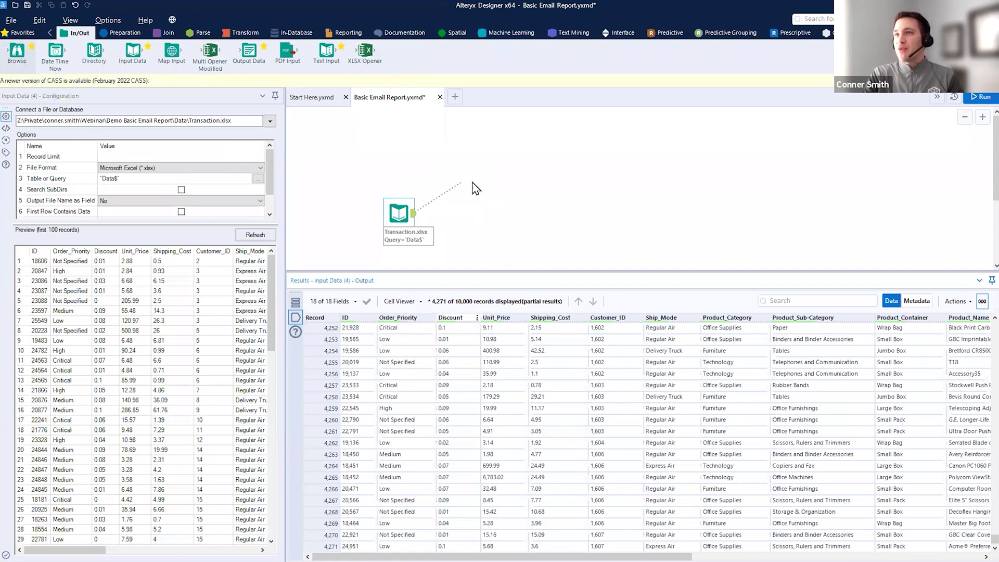
left_click(506, 165)
key("ctrl+r")
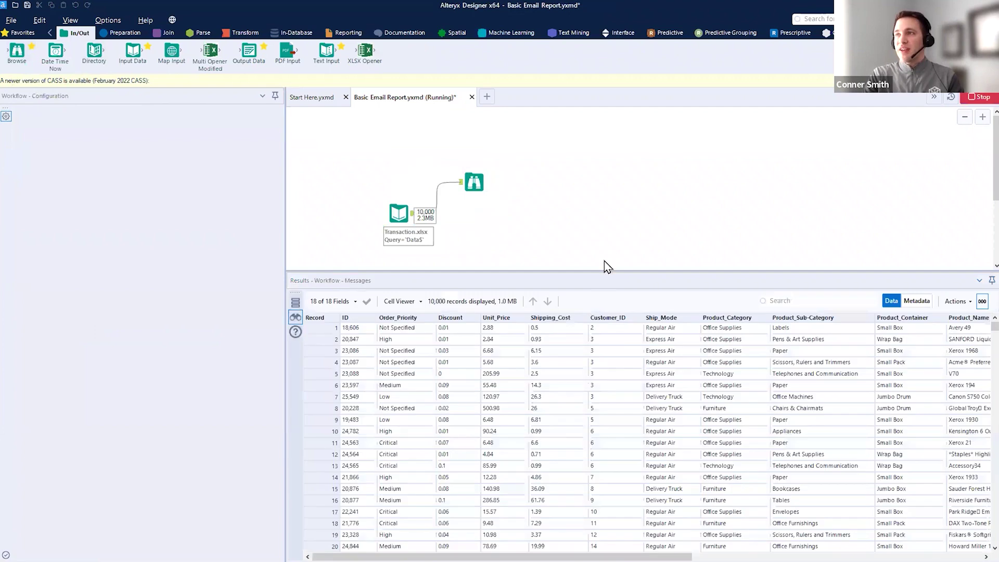
left_click(591, 326)
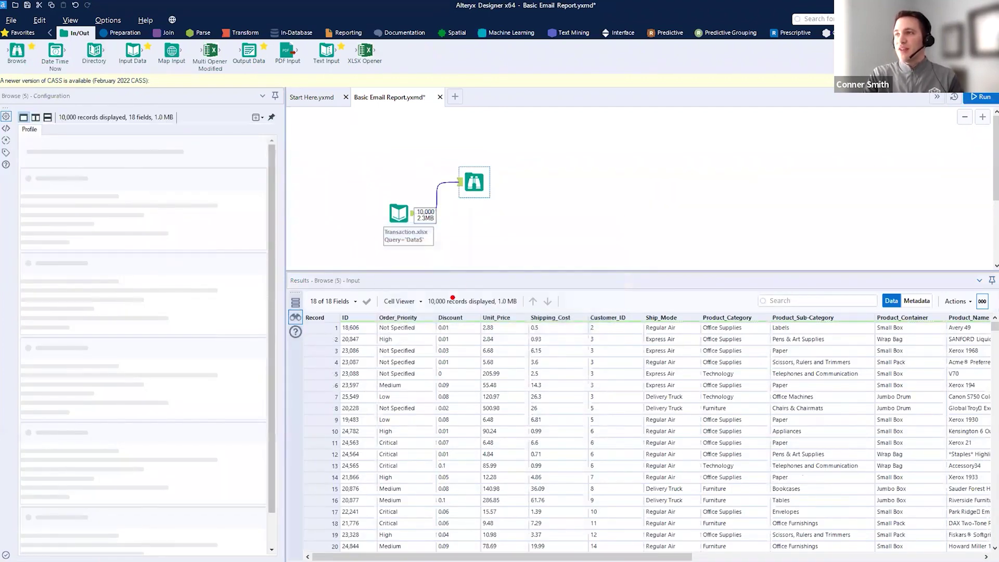
left_click_drag(994, 328, 994, 541)
mouse_move(471, 180)
left_mouse_down()
mouse_move(471, 130)
mouse_move(485, 156)
mouse_move(510, 155)
left_mouse_up()
key("Escape")
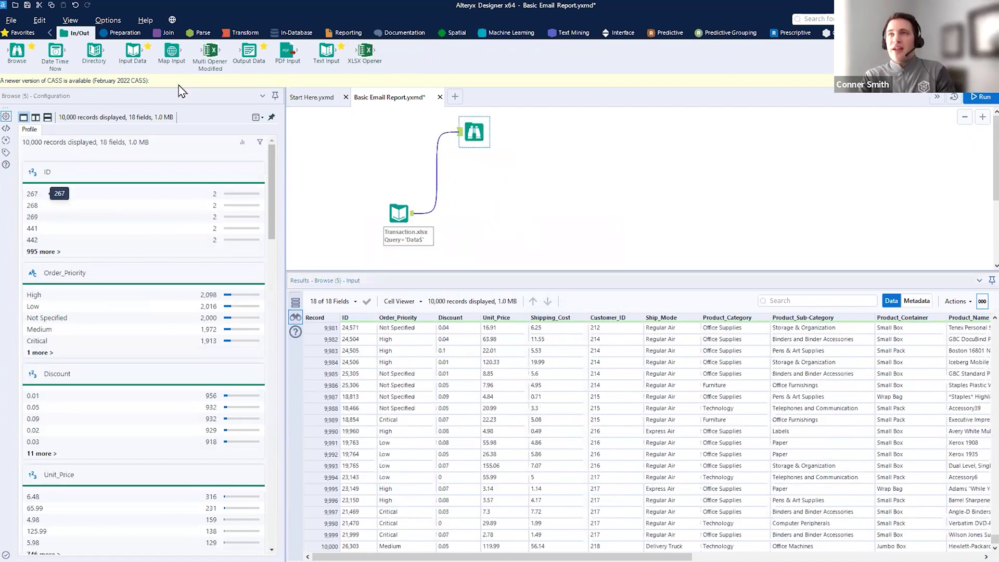
left_click(124, 33)
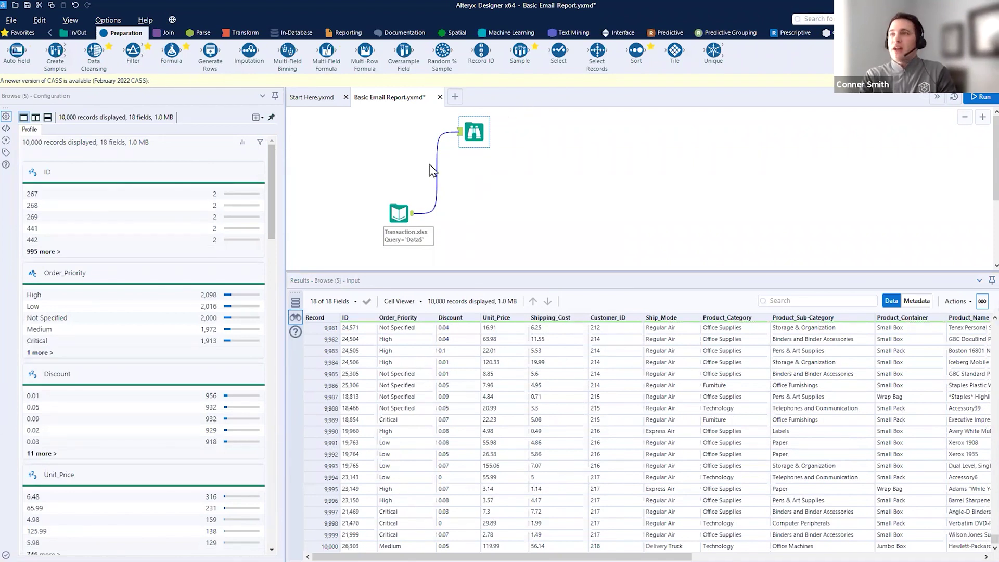
- Add a Sort on Order_Date descending after the input and run to see newest orders first
left_click_drag(431, 308, 479, 304)
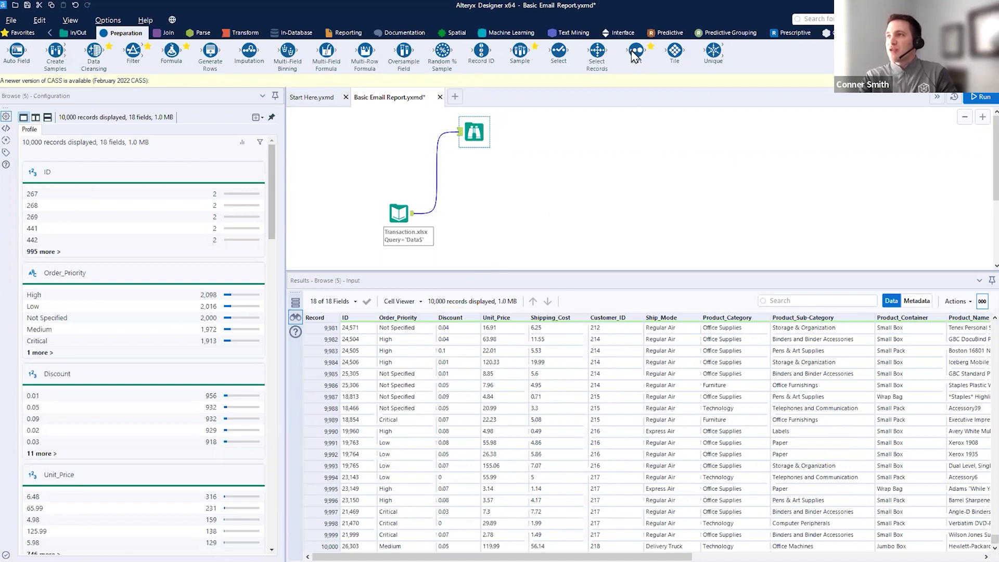
left_click_drag(636, 51, 468, 214)
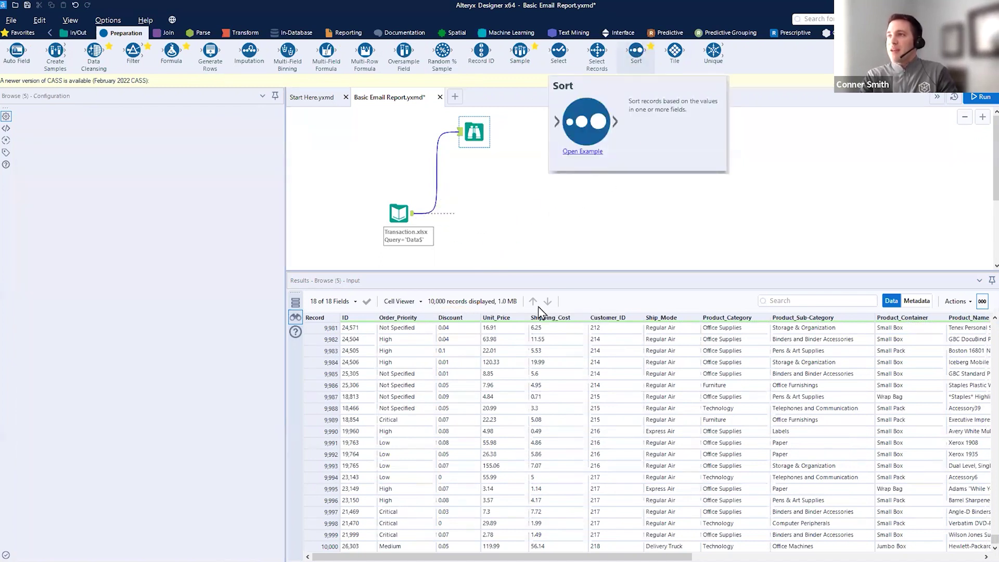
left_click_drag(500, 557, 788, 557)
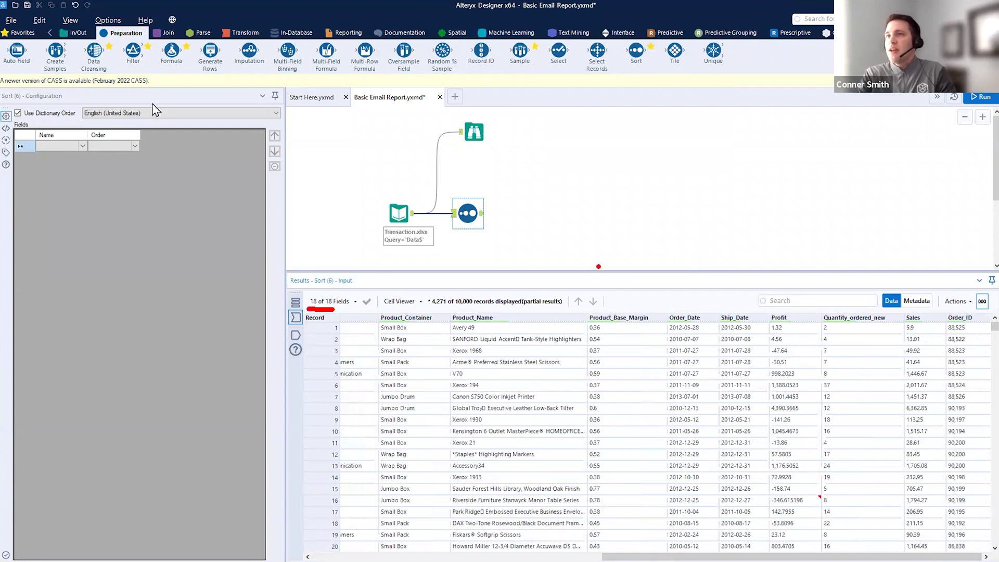
left_click(82, 146)
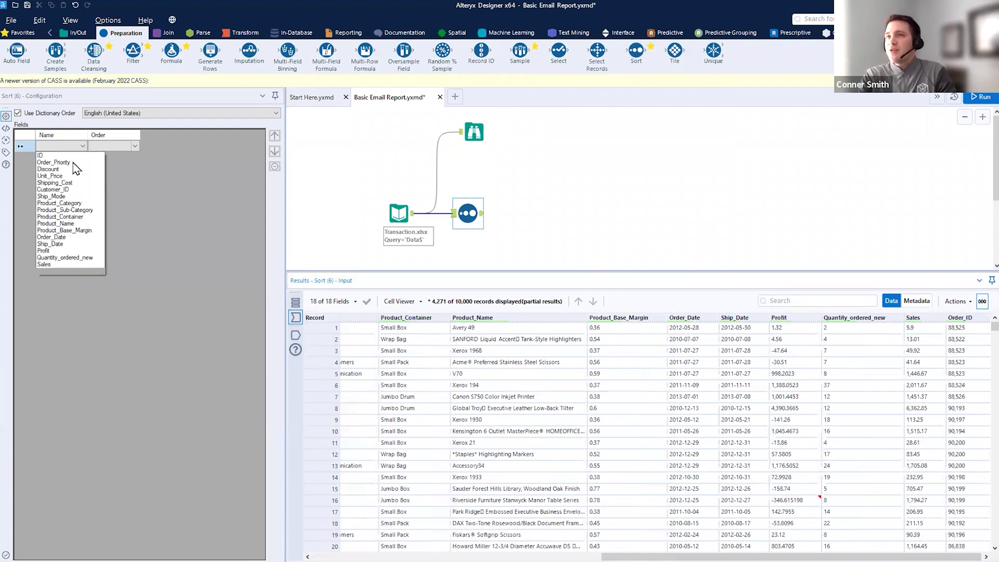
left_click(68, 237)
left_click(135, 146)
left_click(127, 163)
left_click(980, 102)
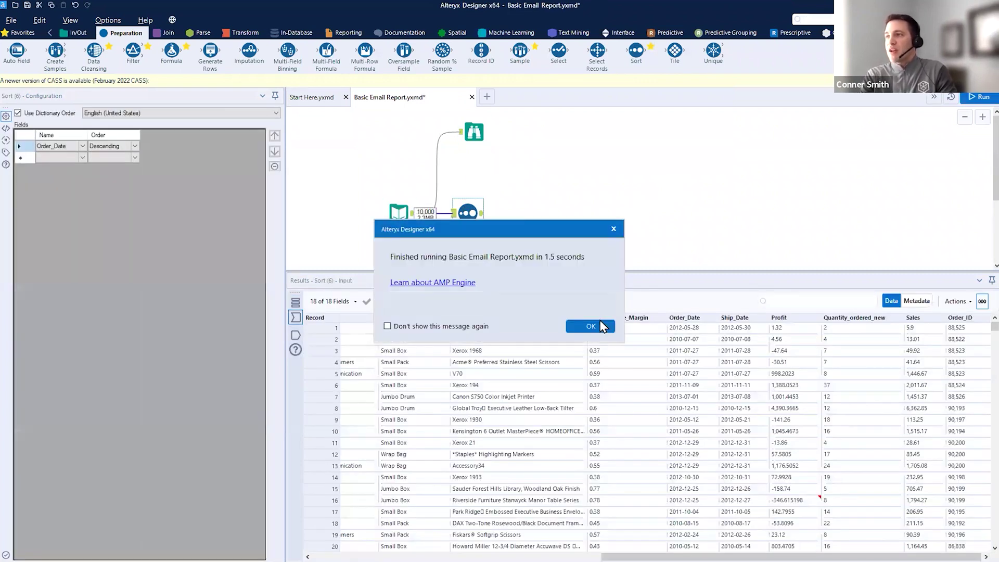
key("Return")
left_click(481, 214)
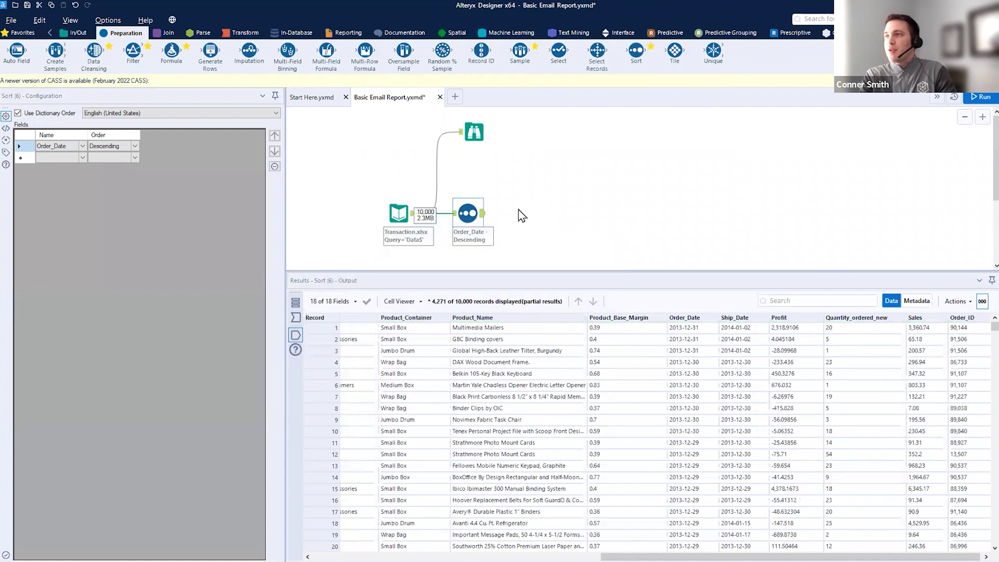
left_click_drag(477, 203, 471, 200)
left_click_drag(712, 521, 712, 329)
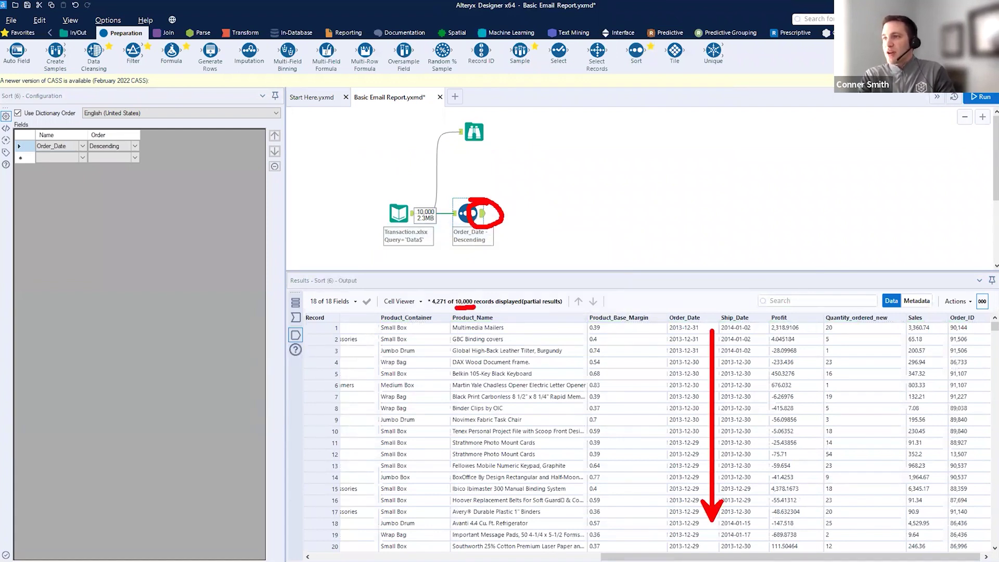
key("Escape")
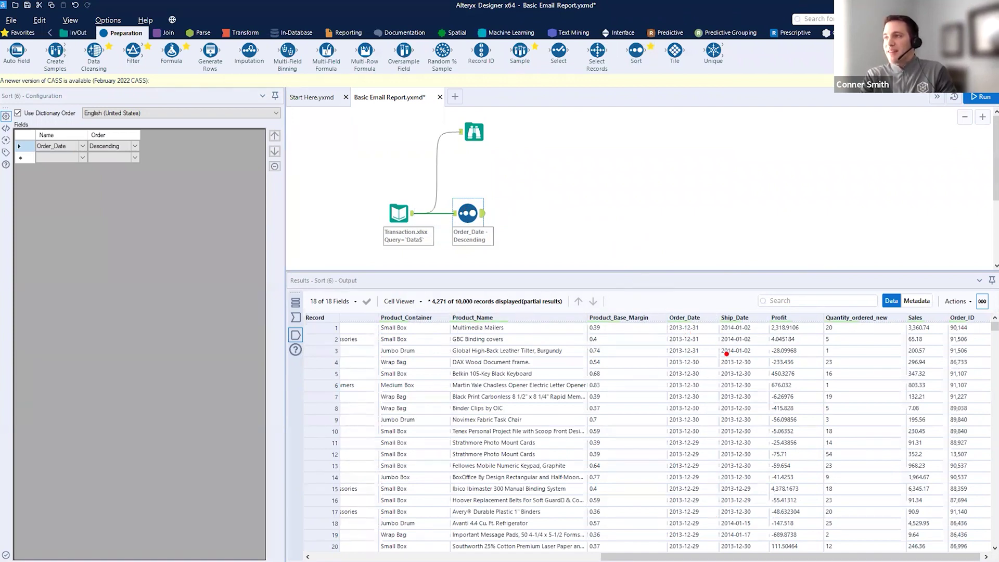
mouse_move(659, 307)
left_mouse_down()
mouse_move(698, 406)
mouse_move(718, 519)
left_mouse_up()
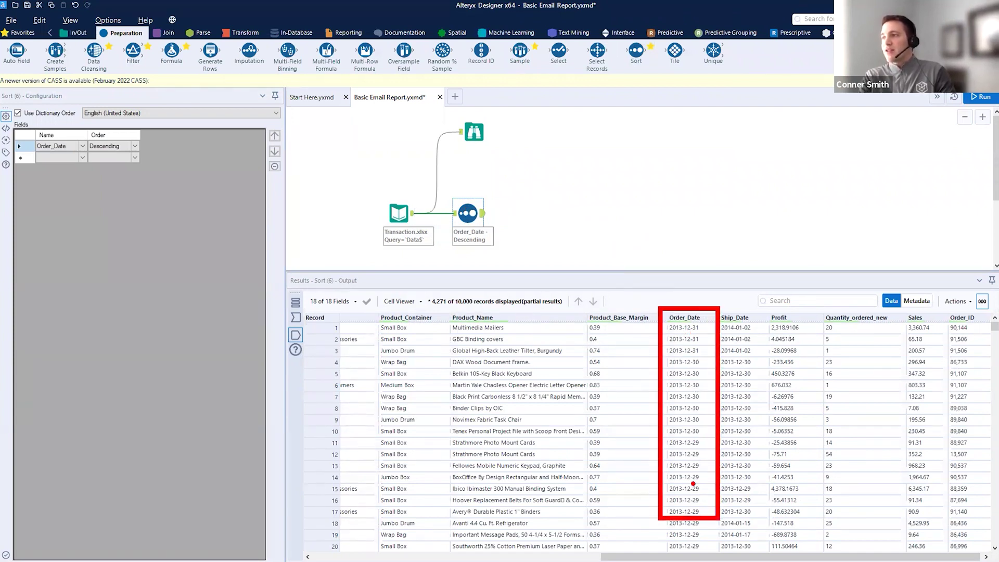
left_click_drag(336, 323, 315, 400)
key("Escape")
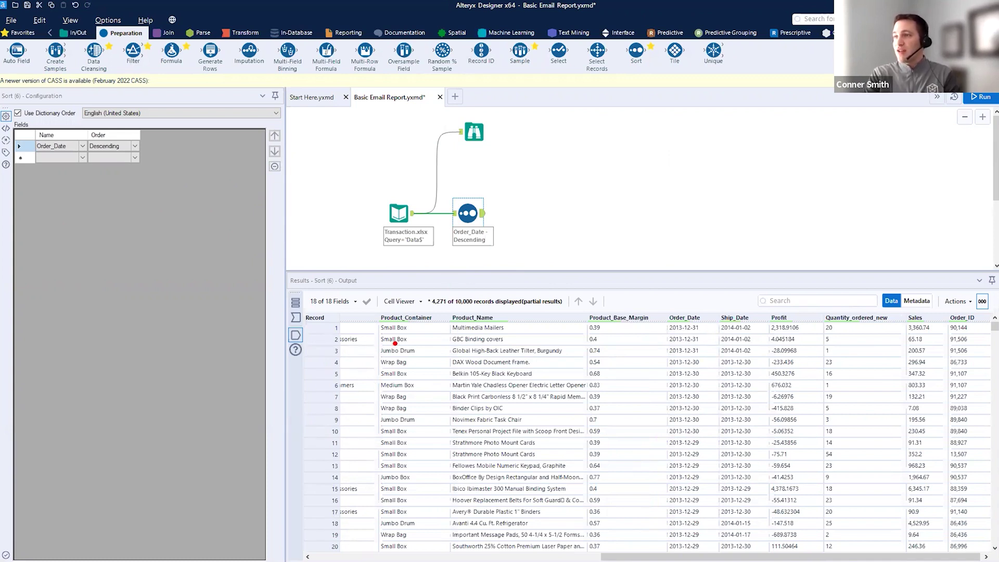
left_click_drag(701, 430, 703, 323)
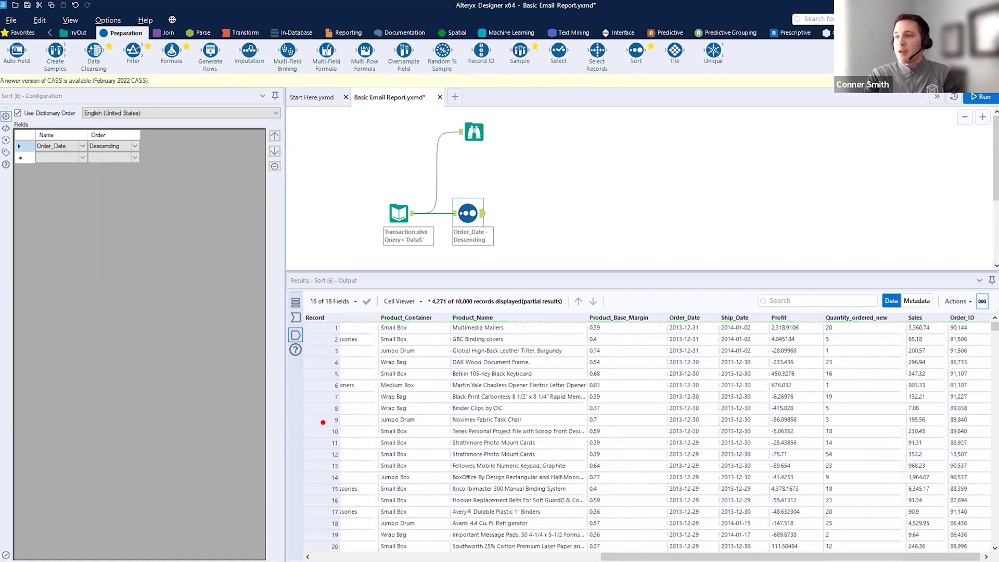
mouse_move(301, 440)
left_mouse_down()
mouse_move(568, 524)
mouse_move(976, 560)
left_mouse_up()
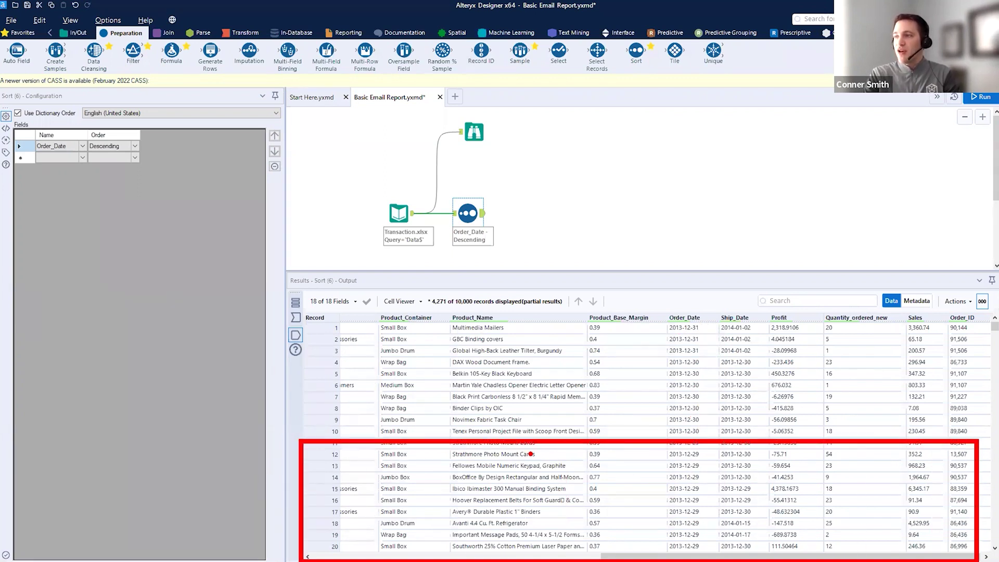
left_click_drag(528, 452, 820, 550)
left_click_drag(871, 464, 427, 520)
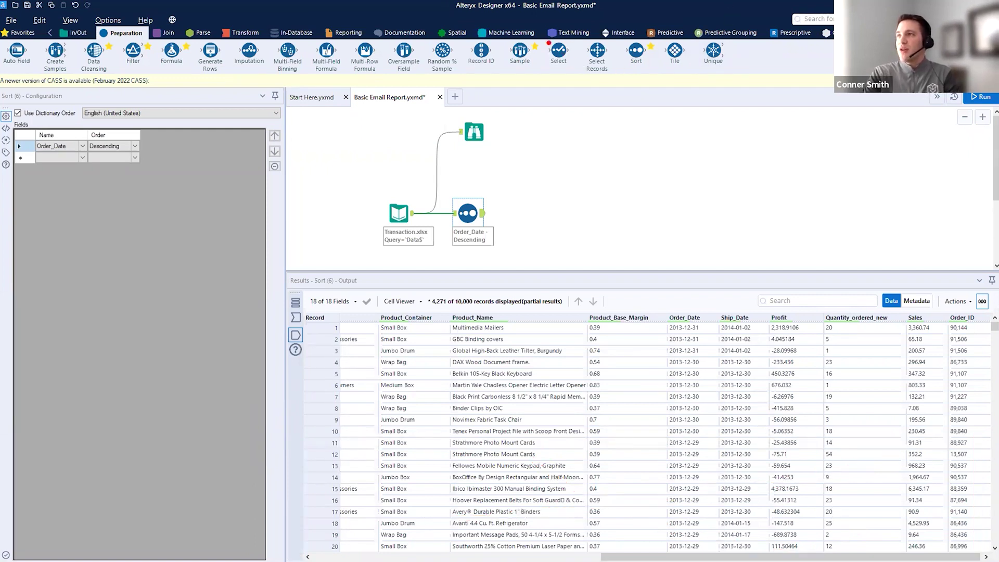
mouse_move(533, 39)
left_mouse_down()
mouse_move(495, 58)
mouse_move(520, 29)
left_mouse_up()
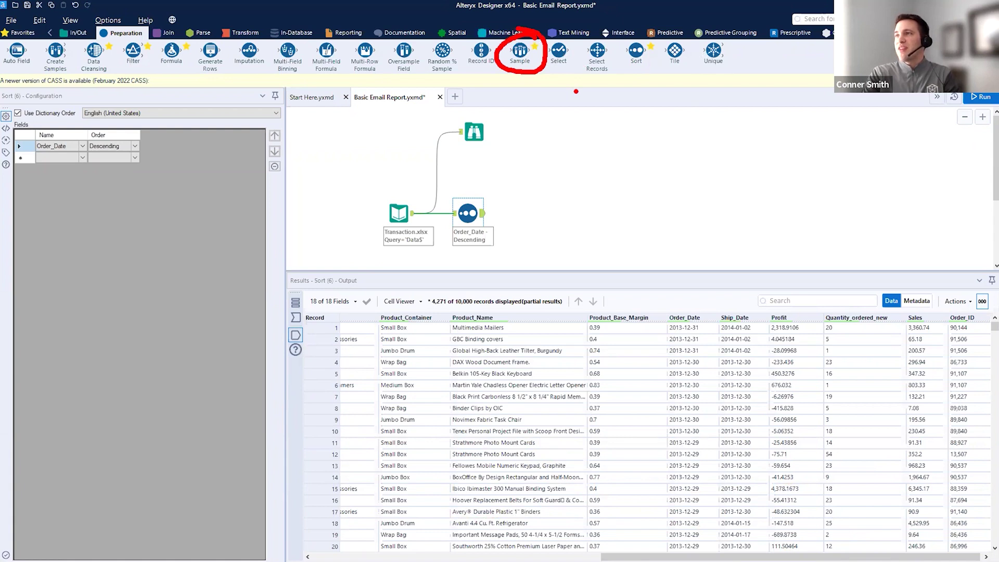
- Add a Sample tool after the Order_Date Sort step
key("Escape")
key("ctrl+2")
left_click_drag(1, 23, 75, 40)
key("Escape")
mouse_move(520, 51)
left_mouse_down()
mouse_move(591, 178)
mouse_move(530, 213)
left_mouse_up()
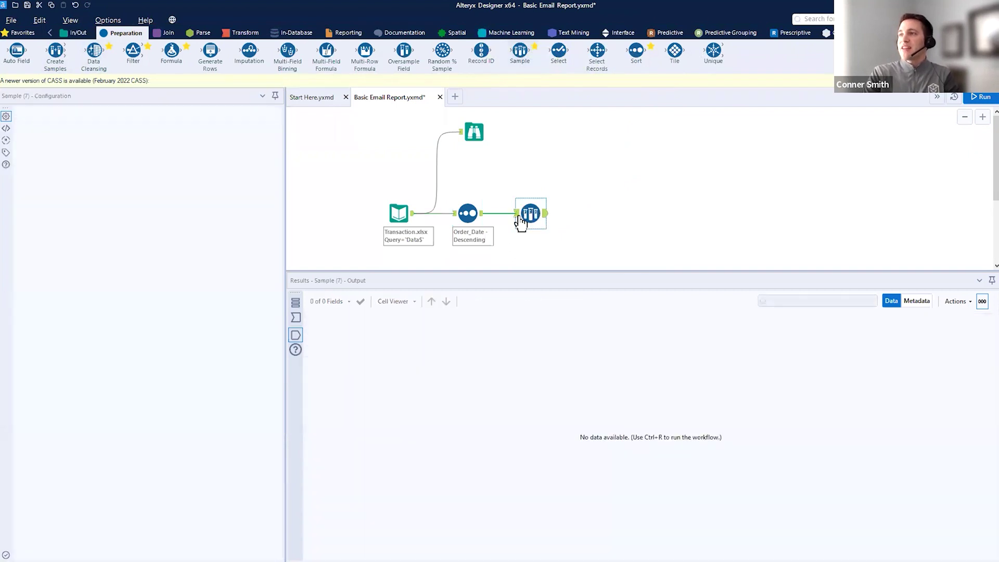
key("ctrl+2")
left_click_drag(1, 85, 281, 422)
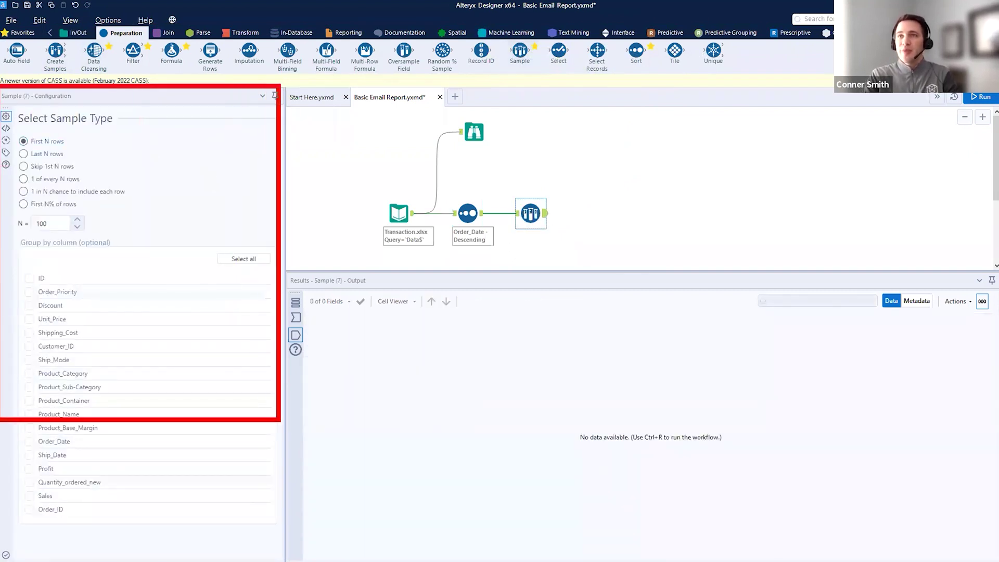
key("Escape")
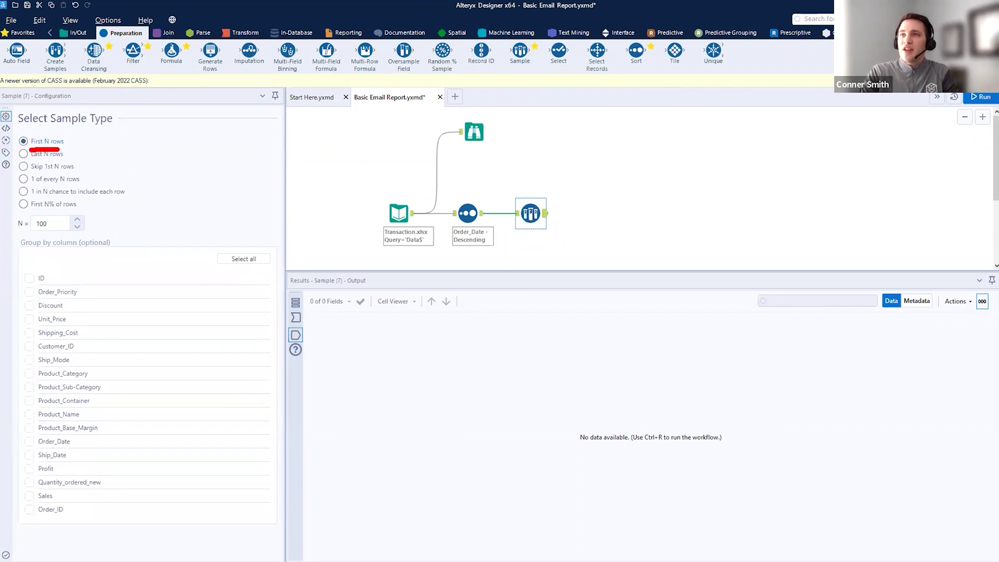
mouse_move(49, 136)
left_mouse_down()
mouse_move(141, 166)
mouse_move(91, 213)
left_mouse_up()
left_click_drag(23, 234, 72, 236)
key("Escape")
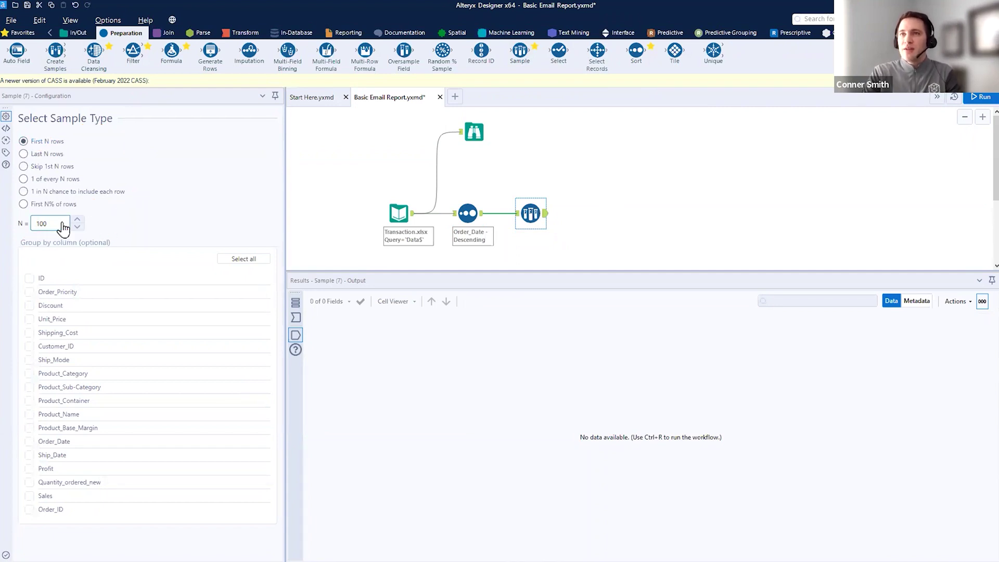
- Set the Sample to the first 10 rows and run to view those records
left_click(63, 228)
key("BackSpace")
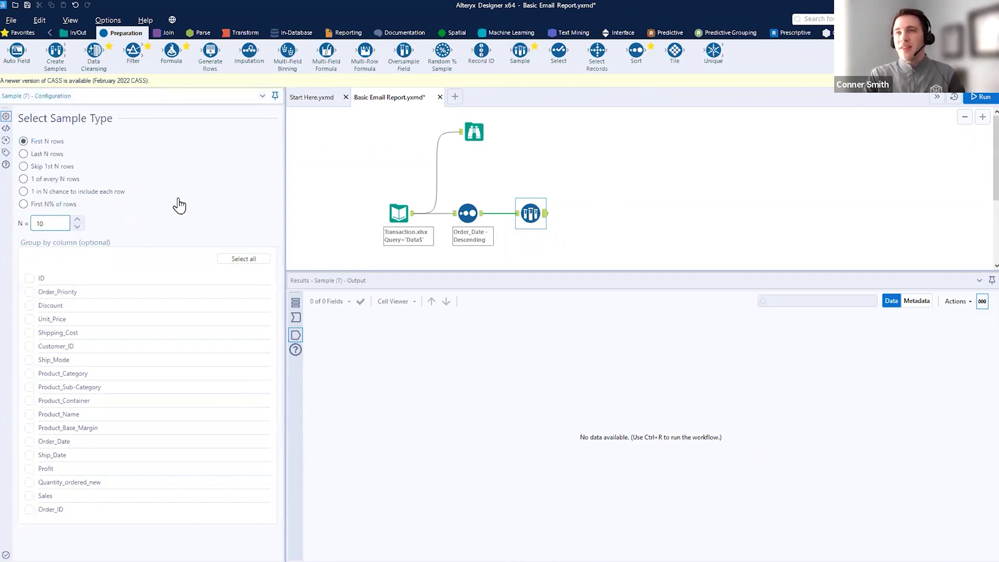
left_click_drag(531, 200, 542, 111)
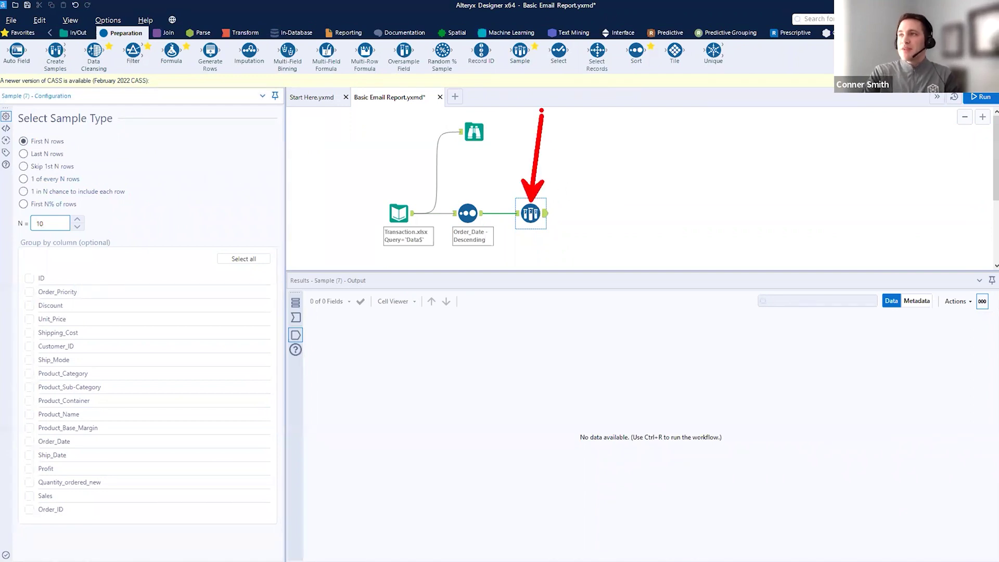
key("Escape")
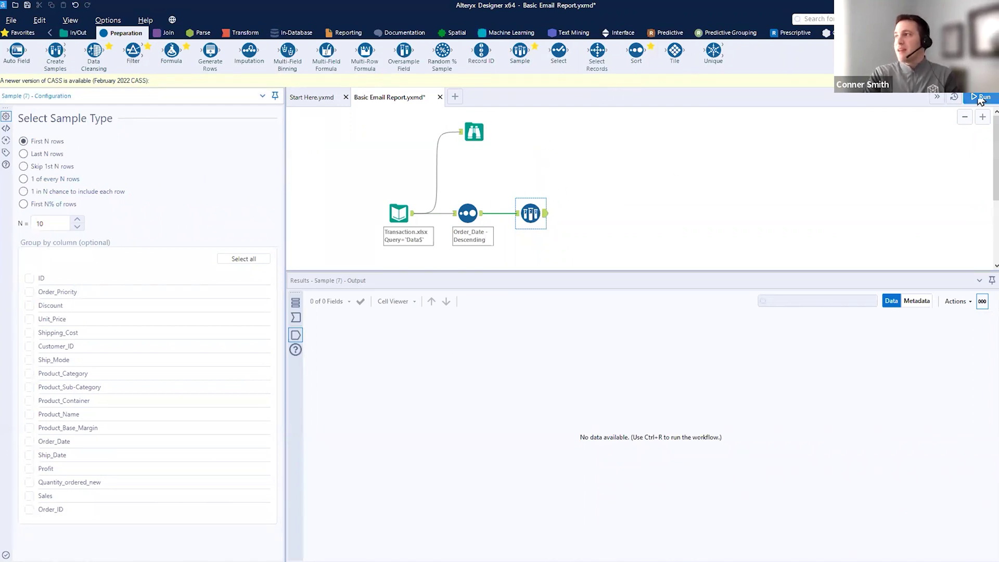
left_click(981, 98)
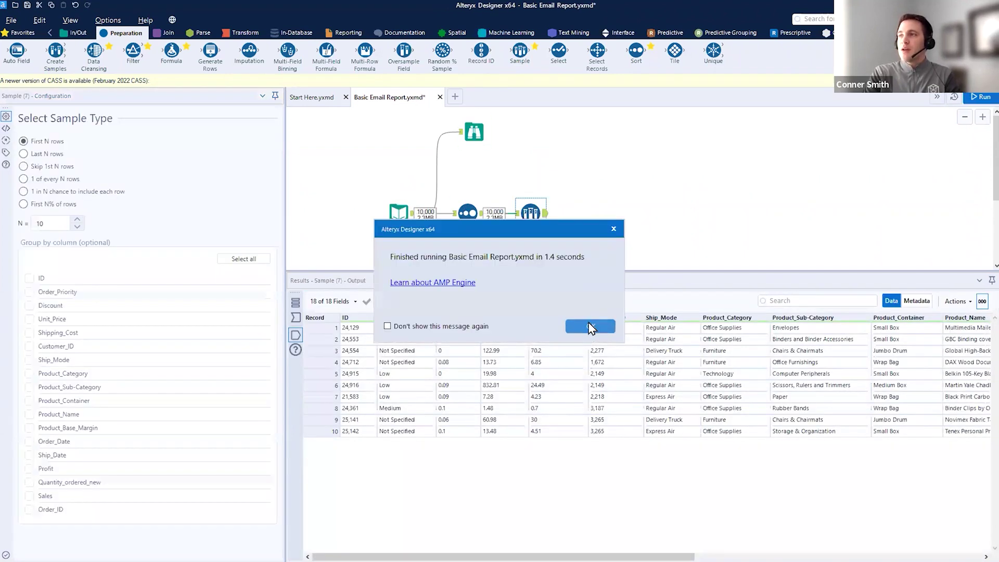
left_click(574, 321)
left_click_drag(556, 208, 585, 145)
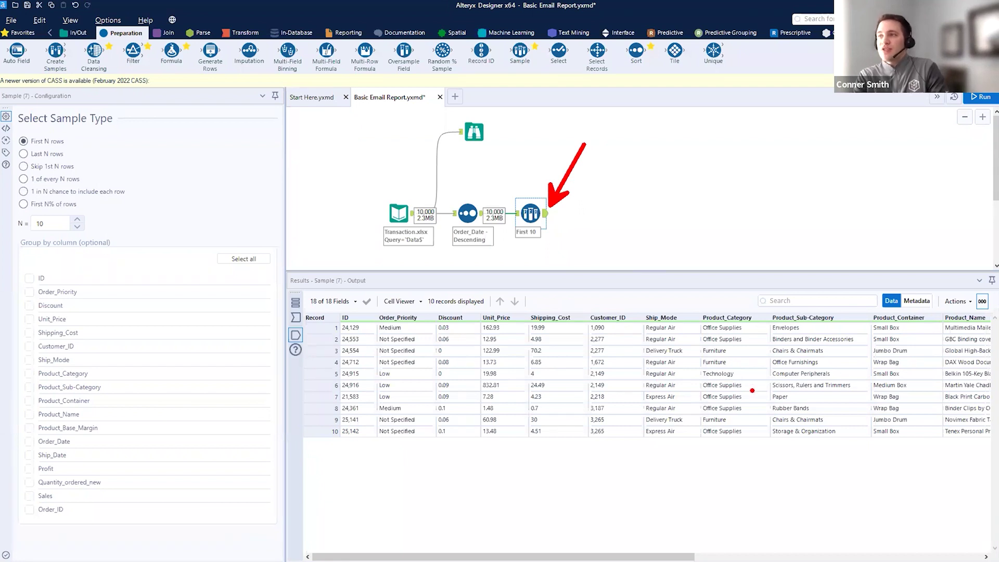
mouse_move(494, 183)
left_mouse_down()
mouse_move(484, 233)
mouse_move(455, 179)
left_mouse_up()
left_click_drag(547, 239, 601, 315)
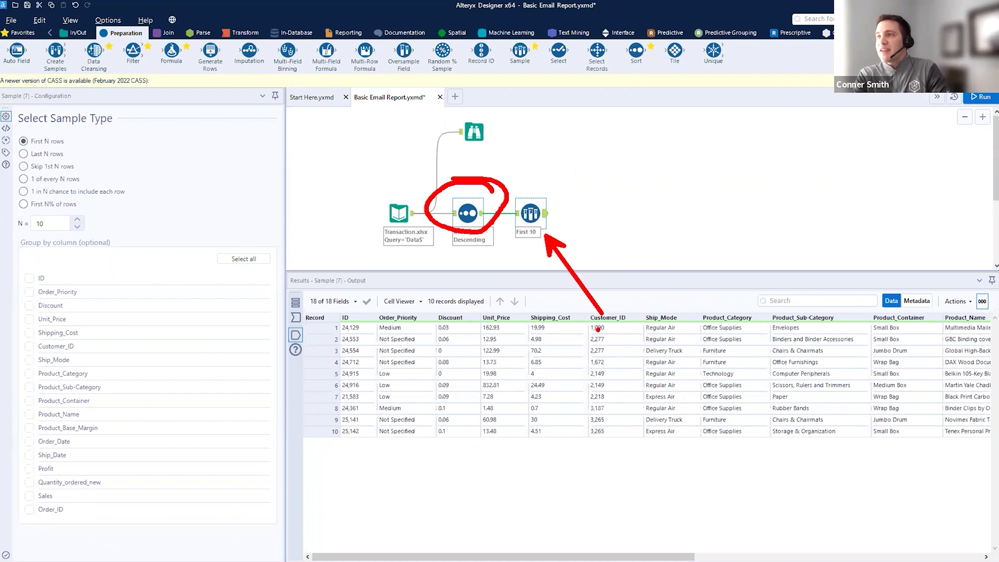
key("Escape")
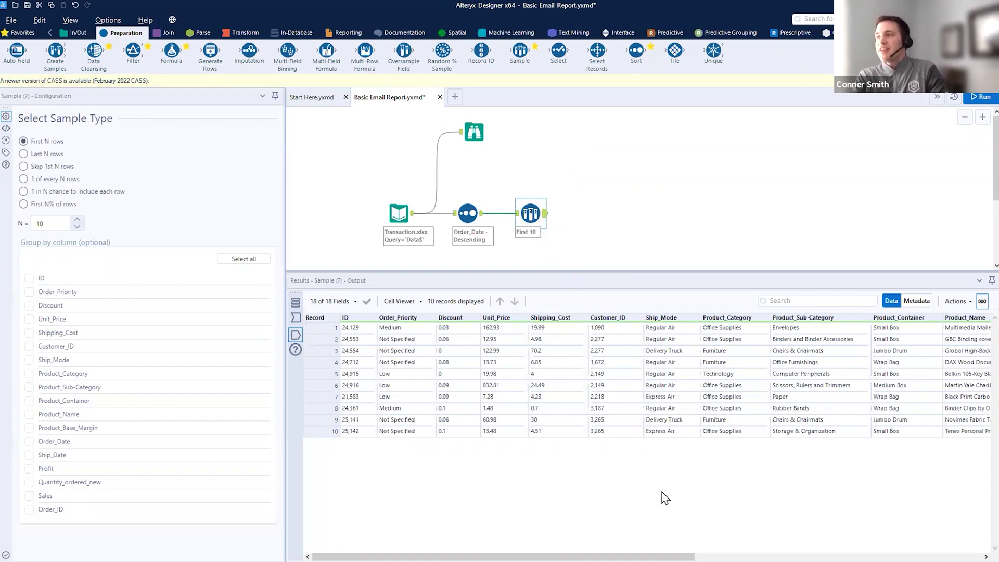
scroll(645, 380, "right", 10)
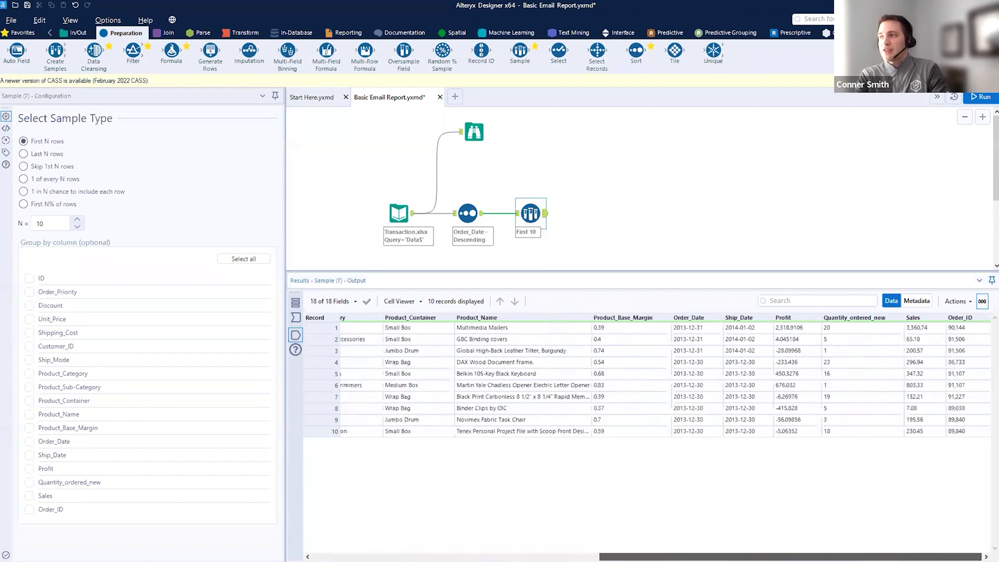
scroll(614, 344, "left", 10)
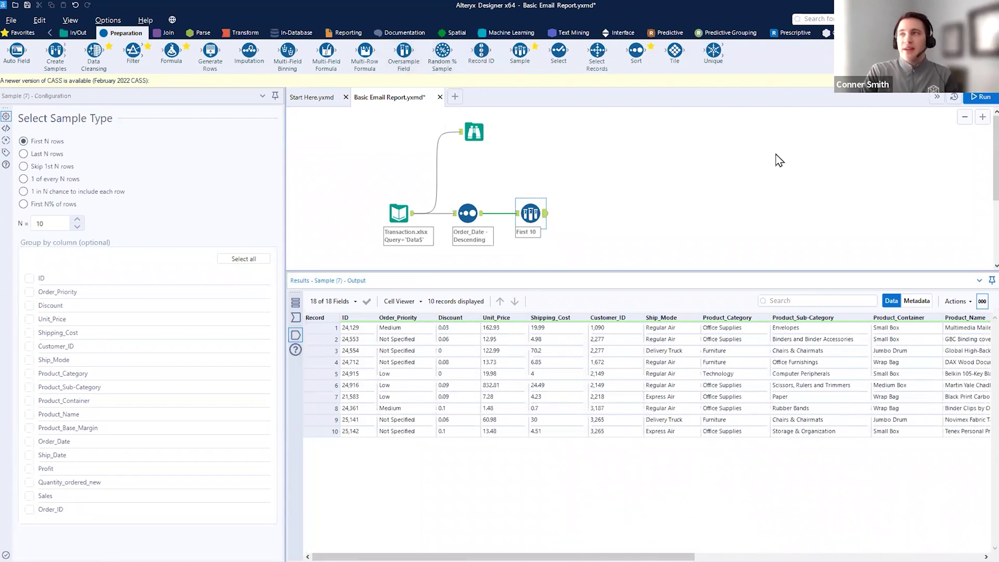
left_click(238, 33)
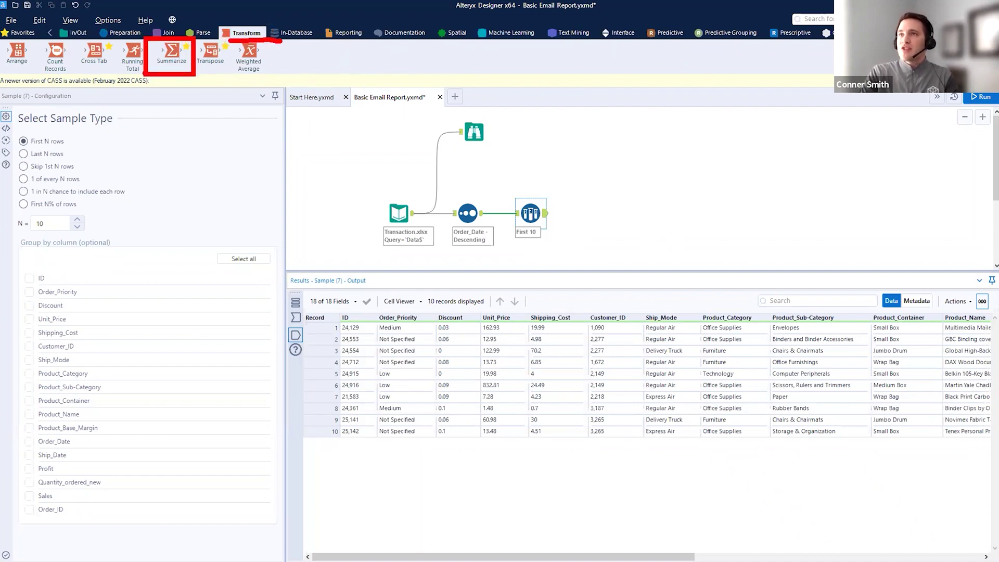
- Add a Summarize tool after the First 10 sample and inspect its incoming records
left_click_drag(172, 52, 588, 217)
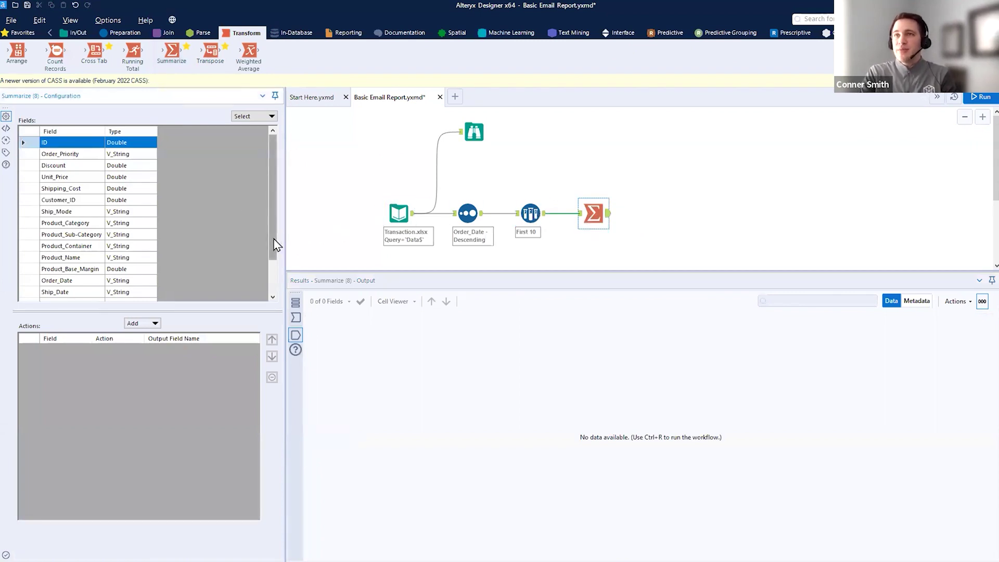
scroll(274, 239, "down", 2)
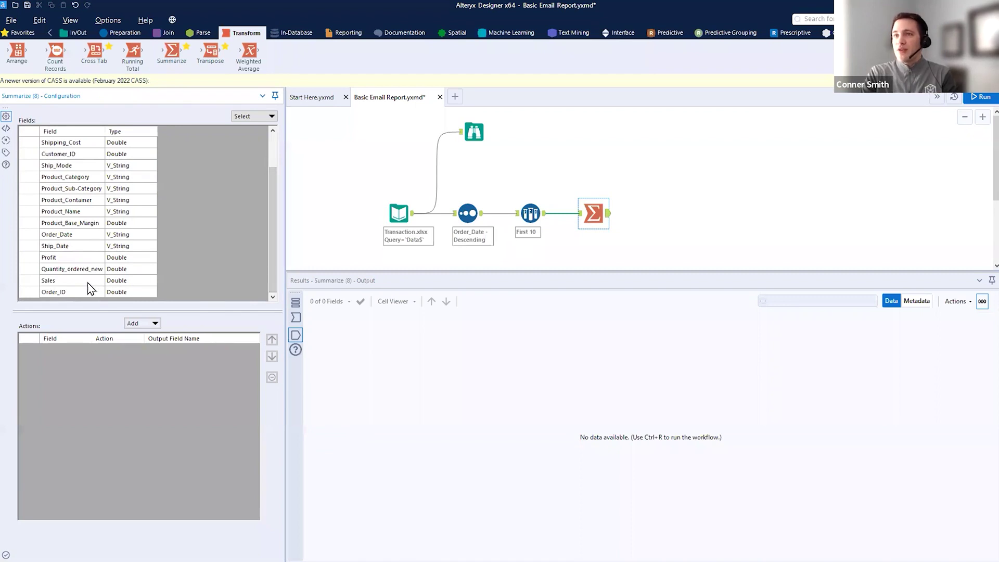
left_click_drag(92, 276, 249, 210)
key("Escape")
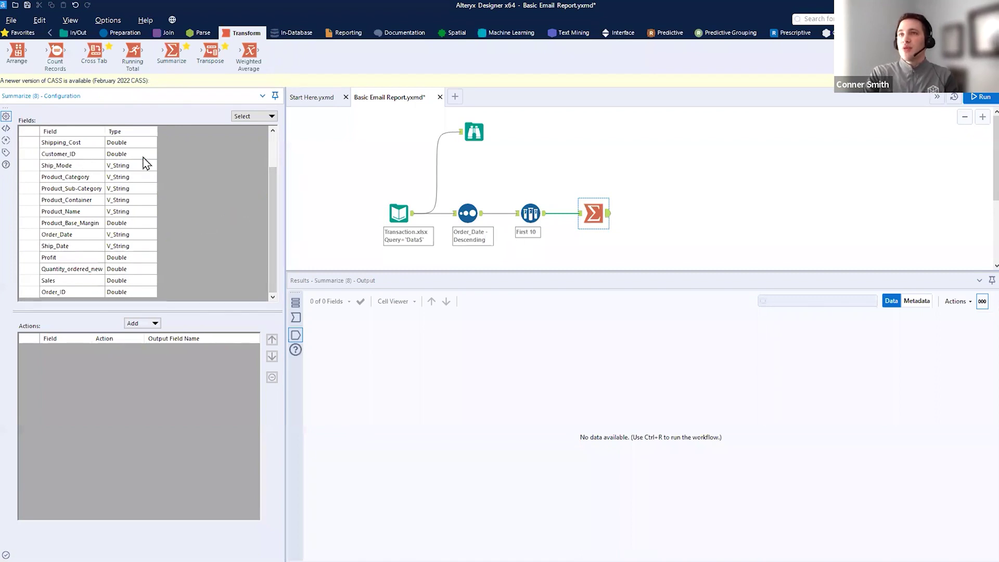
left_click_drag(4, 99, 217, 294)
key("Escape")
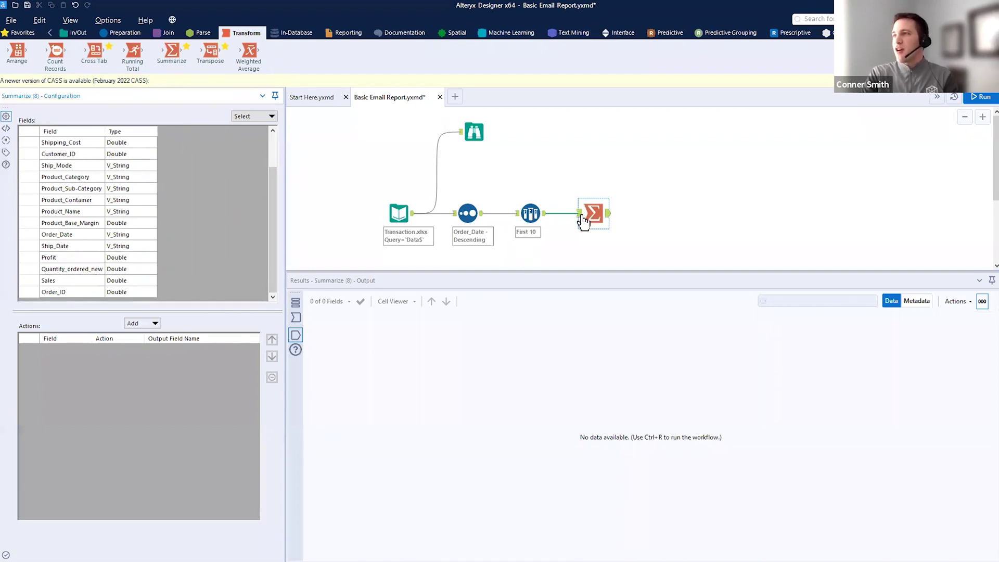
left_click(580, 214)
left_click_drag(312, 290, 997, 338)
key("Escape")
left_click_drag(520, 557, 808, 557)
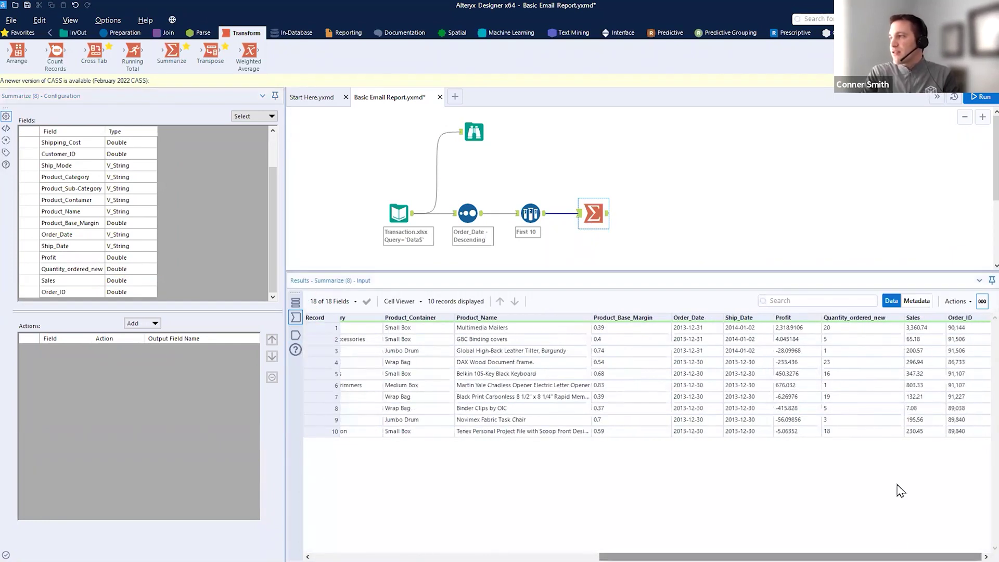
left_click_drag(900, 299, 953, 461)
key("Escape")
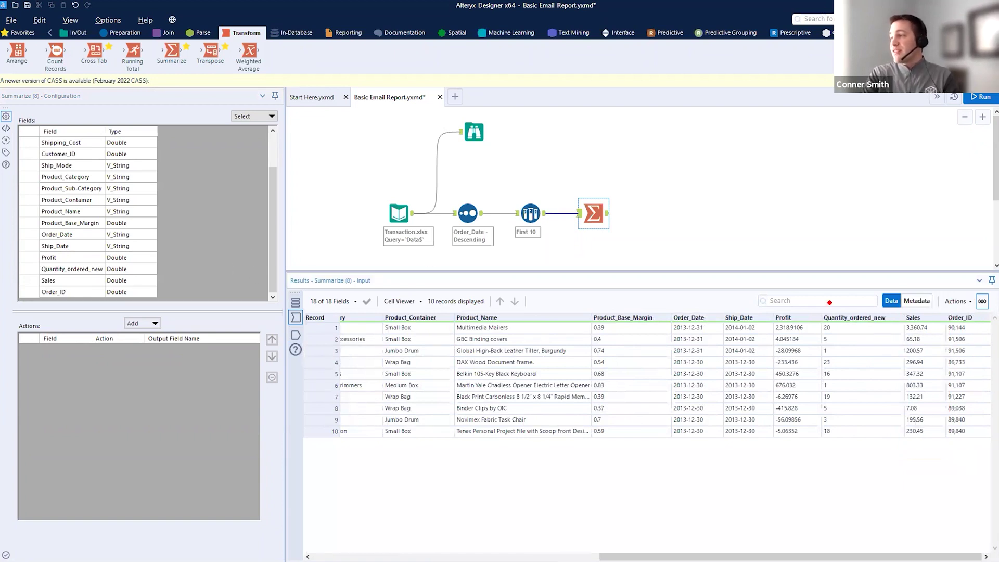
- Sum the Sales field in Summarize and run to see the total
left_click(78, 282)
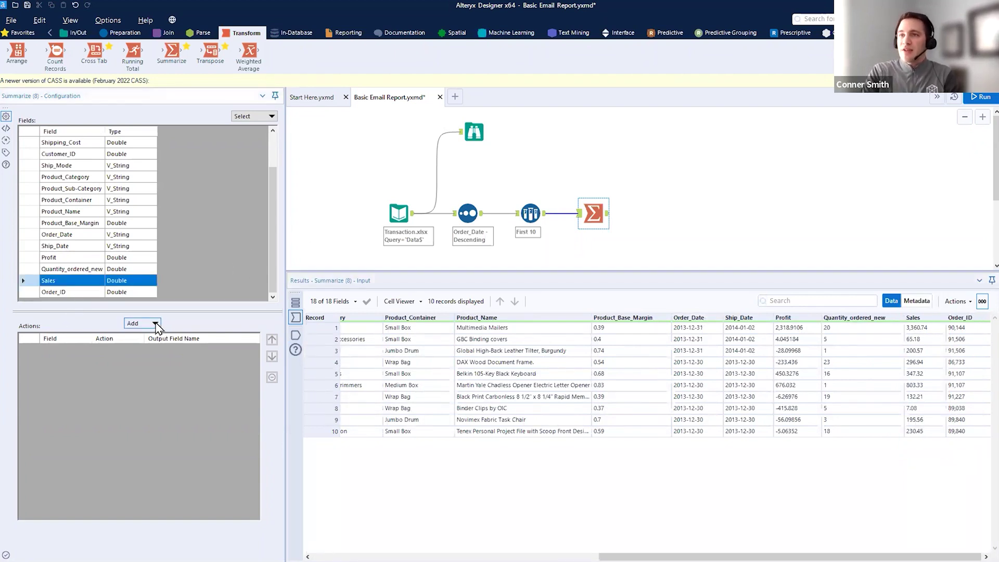
left_click(155, 324)
left_click(170, 348)
left_click(981, 97)
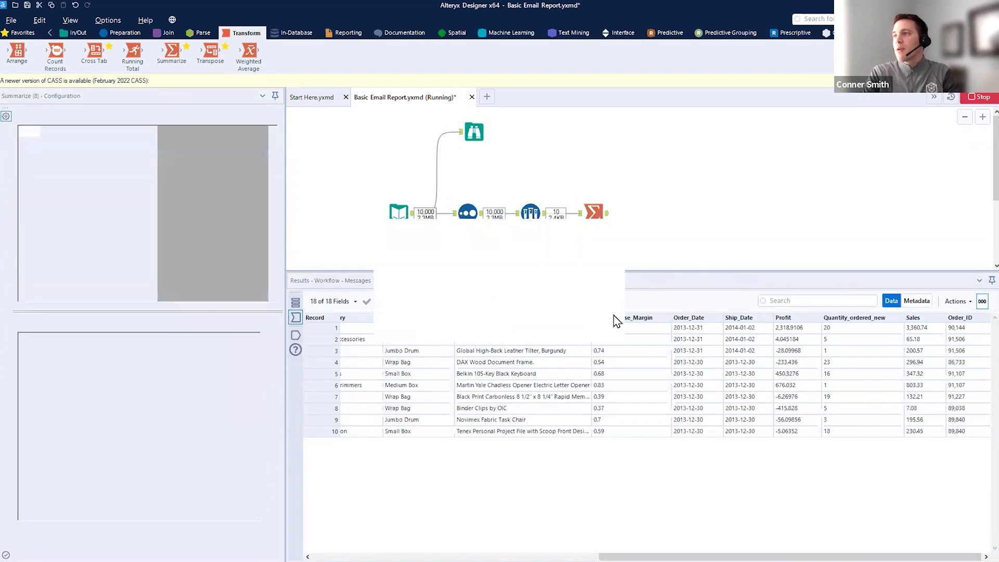
left_click(611, 329)
left_click(608, 213)
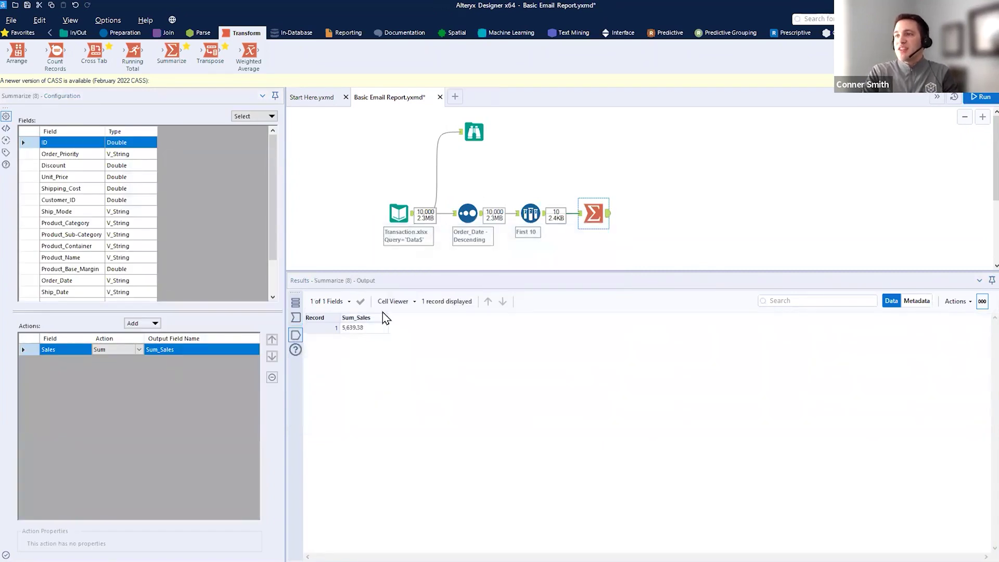
mouse_move(343, 343)
left_mouse_down()
mouse_move(376, 342)
mouse_move(401, 295)
mouse_move(495, 243)
left_mouse_up()
key("Escape")
key("Escape")
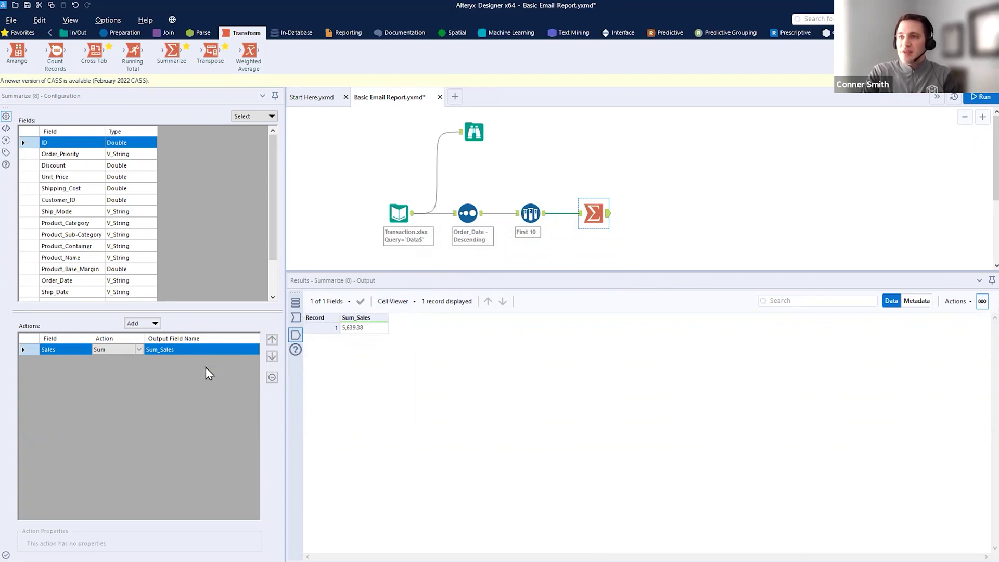
- Rename the summed field to Total Sales and rerun, giving 5,639.38
left_click(119, 348)
type("Tota")
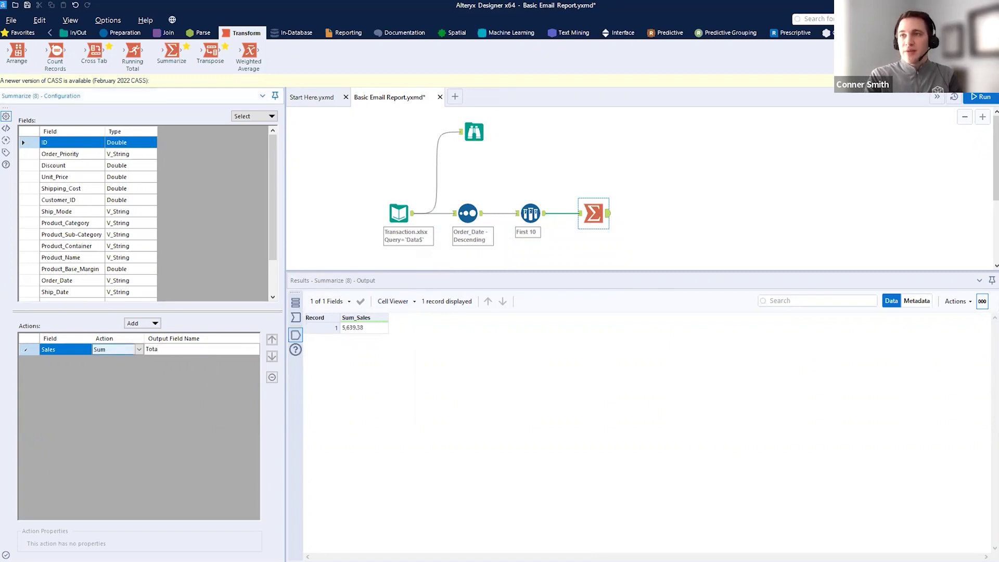
type("l Sales")
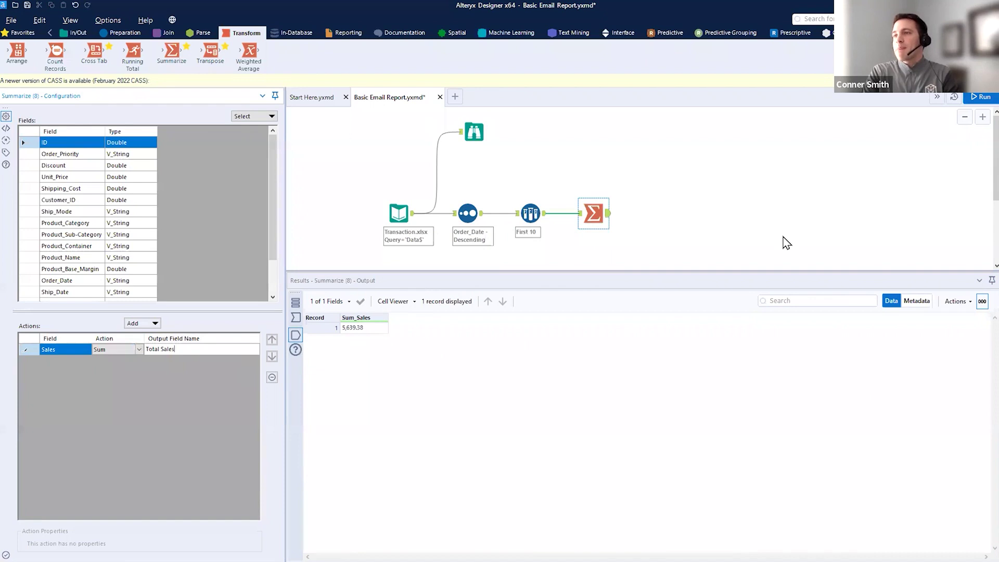
left_click(985, 99)
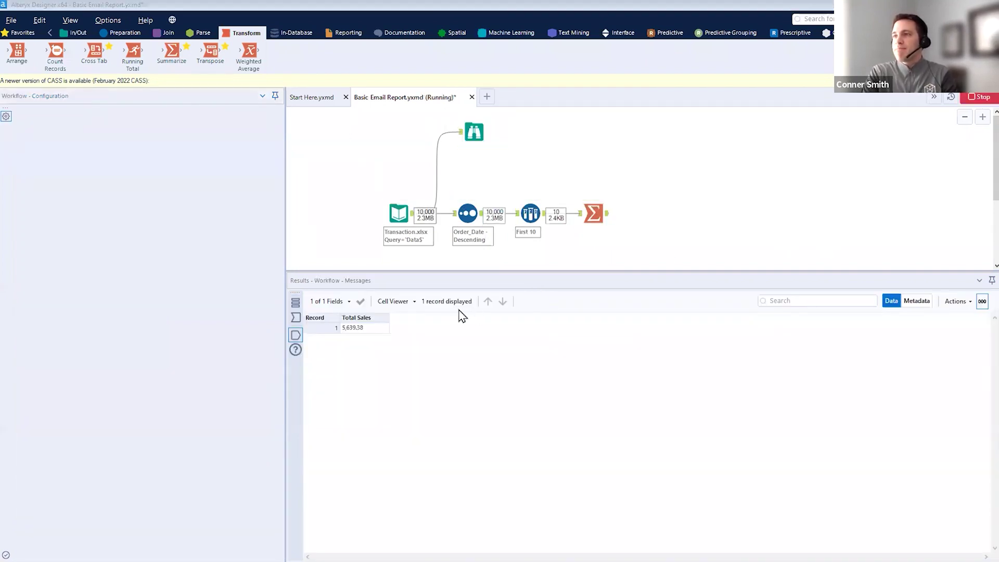
left_click(590, 326)
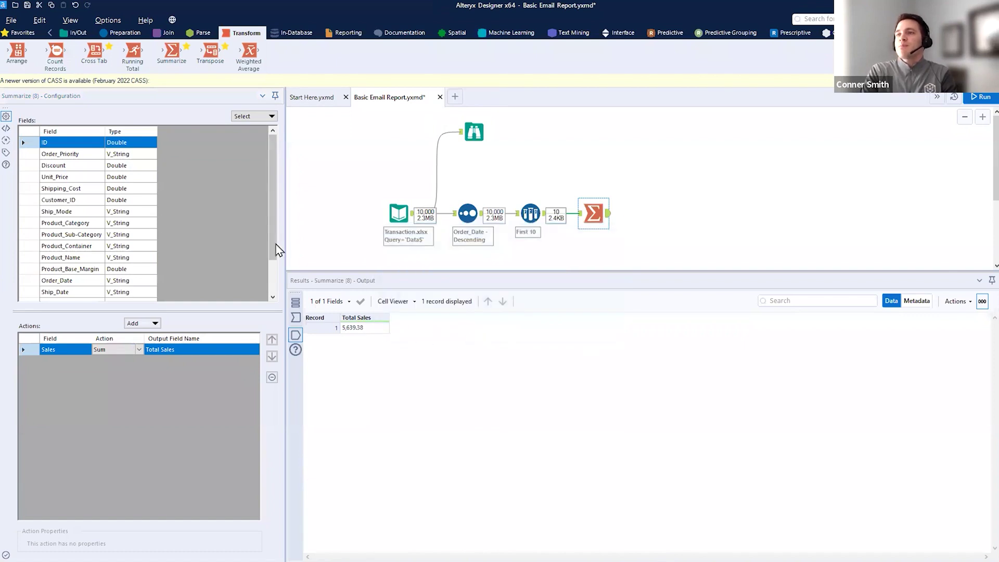
scroll(273, 248, "down", 2)
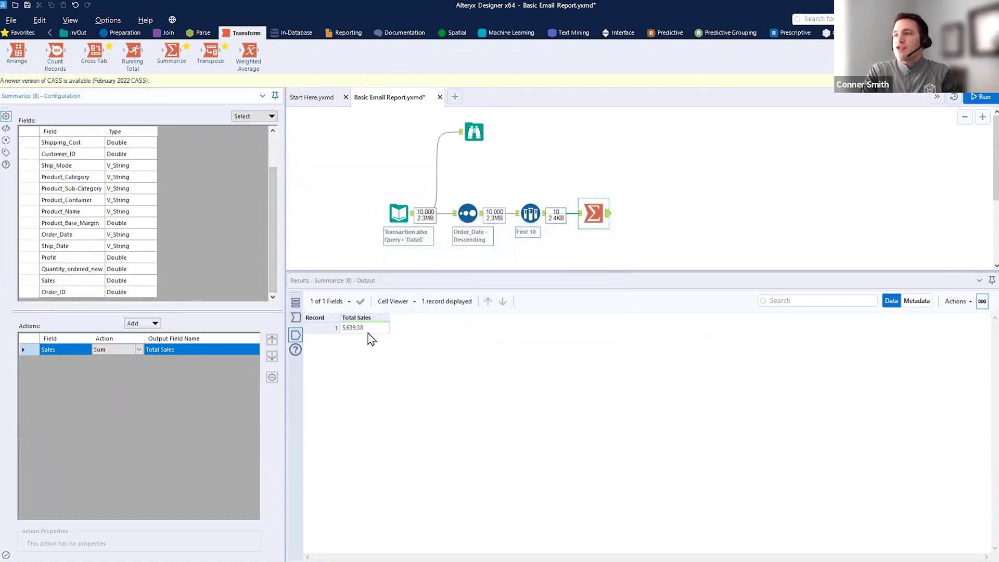
left_click_drag(336, 337, 400, 341)
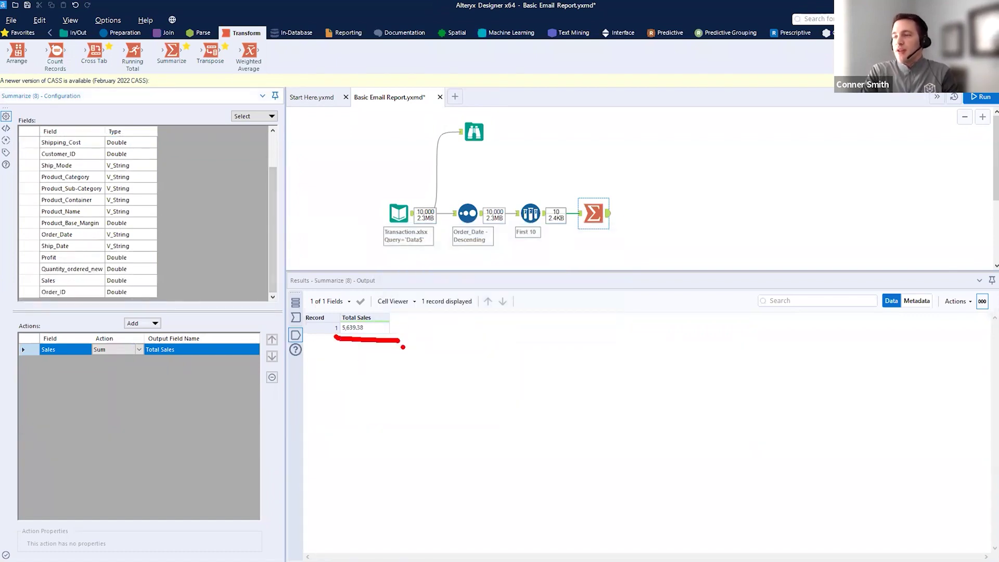
left_click(580, 213)
- Add Product_Category as a Group By action and move it above the Sales sum
left_click_drag(573, 557, 622, 557)
key("ctrl+2")
left_click_drag(614, 299, 697, 453)
left_click_drag(429, 308, 472, 310)
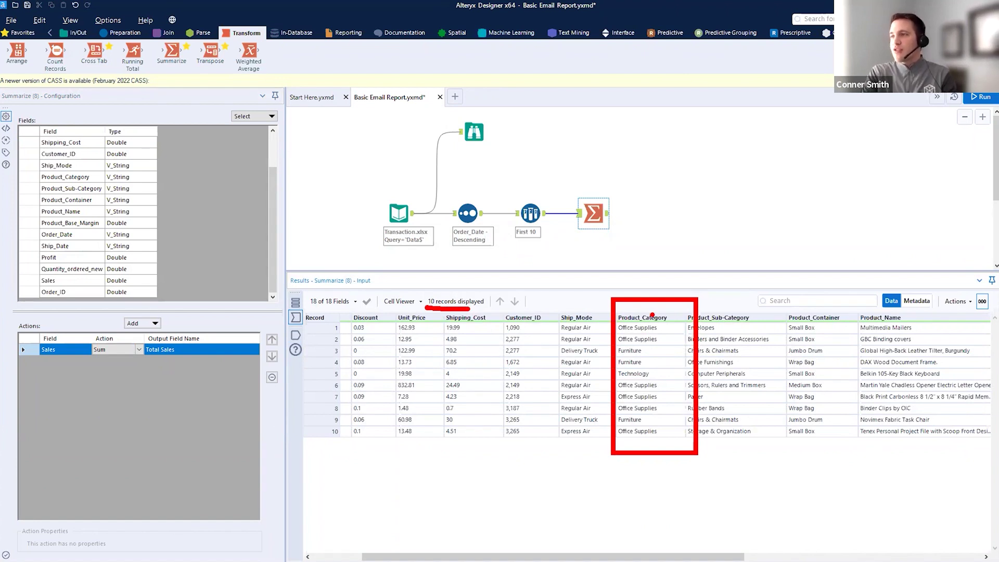
key("Escape")
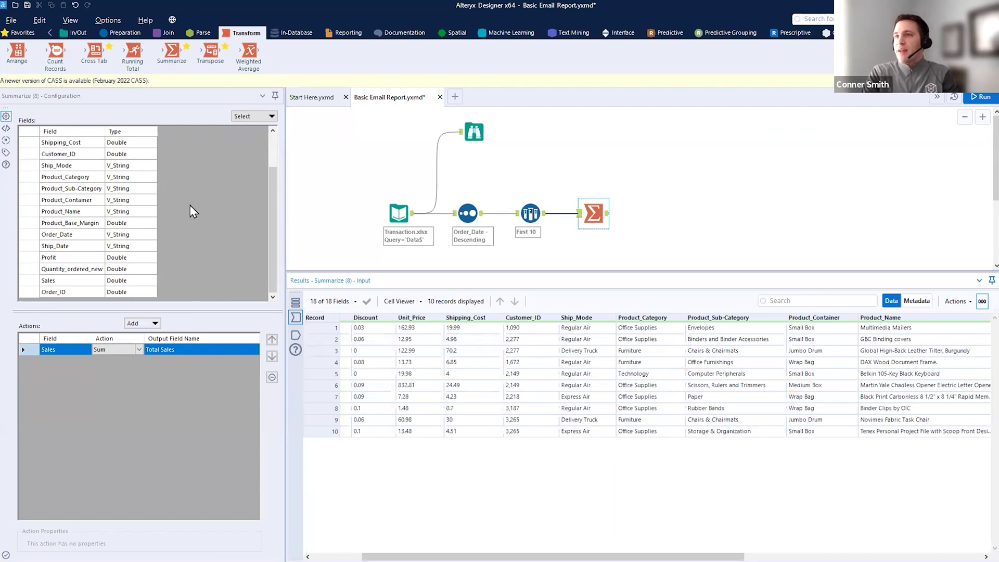
scroll(276, 216, "up", 1)
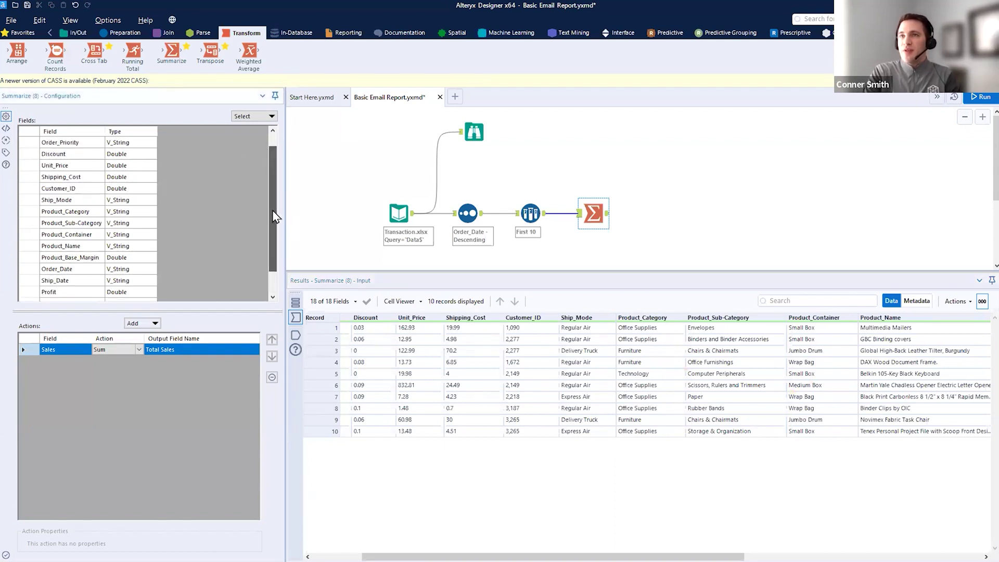
scroll(275, 216, "up", 1)
left_click(78, 223)
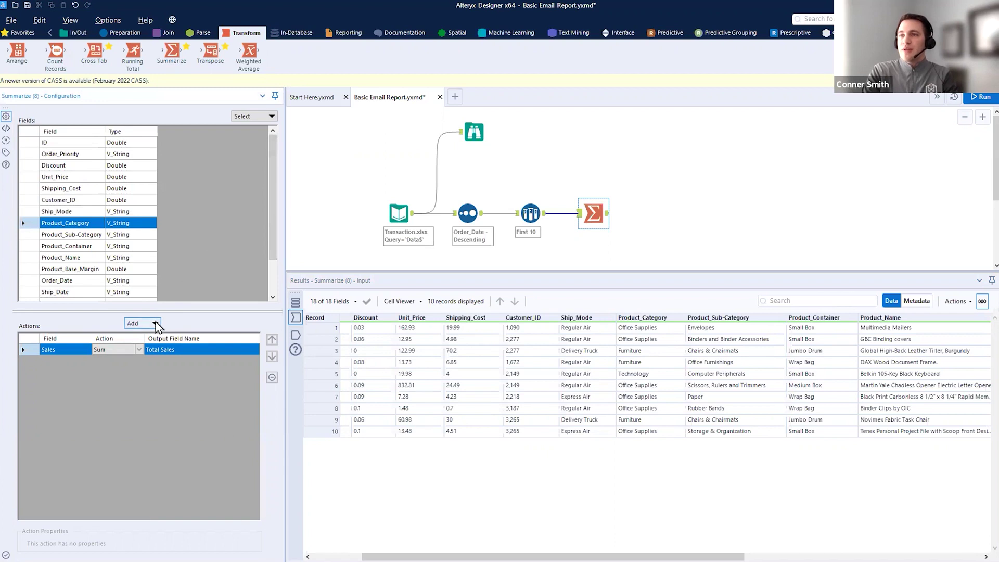
left_click(156, 324)
left_click(161, 337)
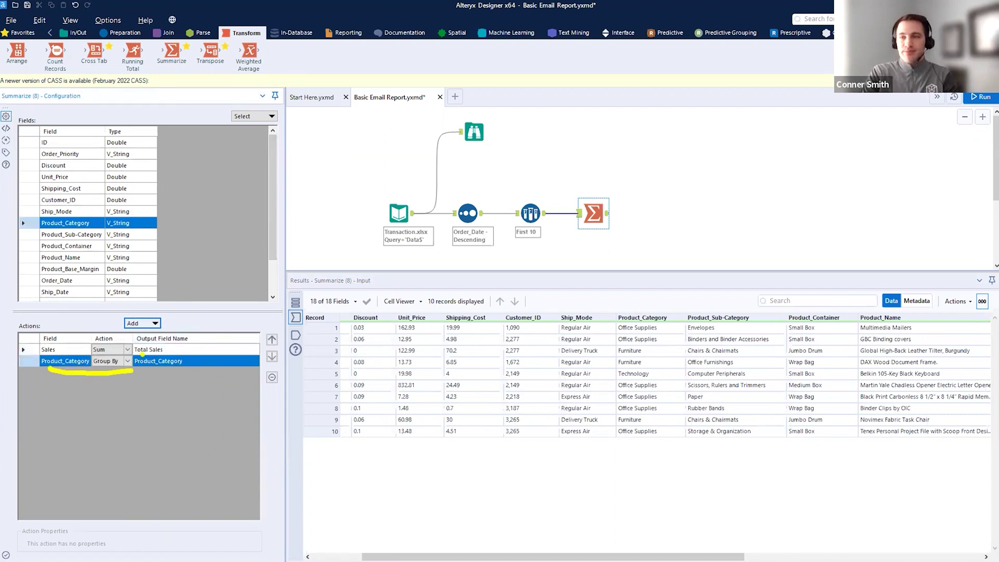
left_click(272, 340)
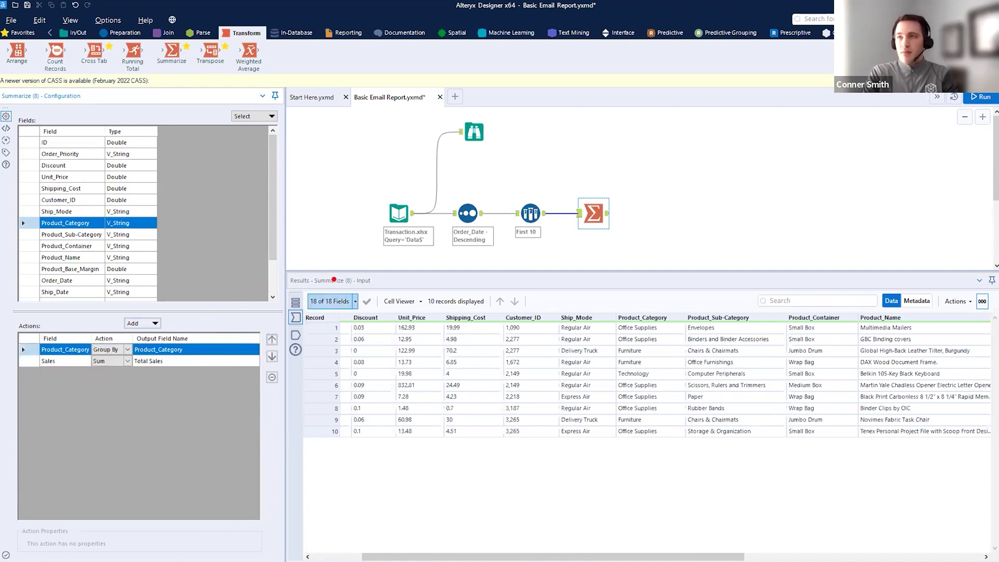
- Run and view Total Sales for Furniture, Office Supplies and Technology
left_click(982, 98)
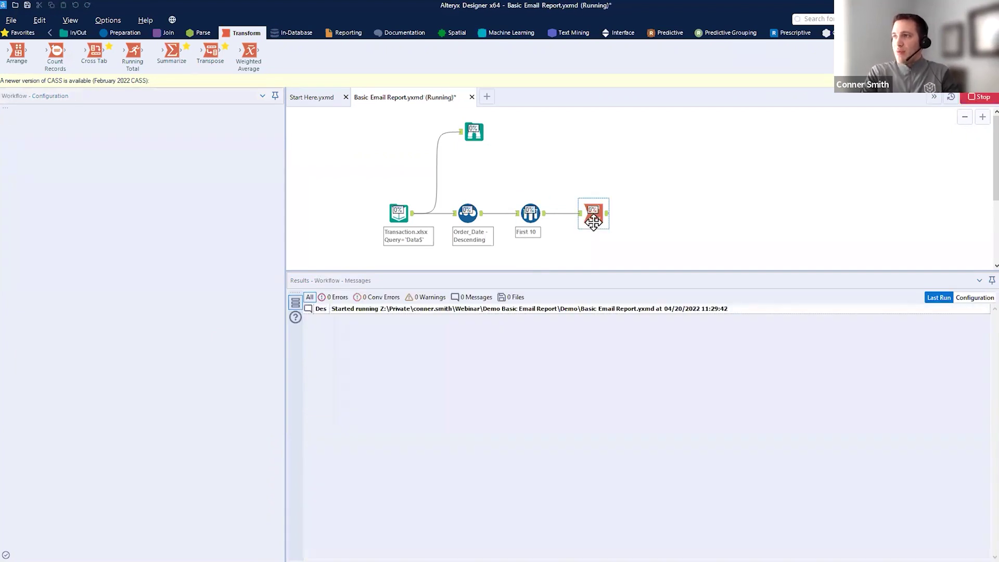
left_click(614, 229)
left_click(607, 213)
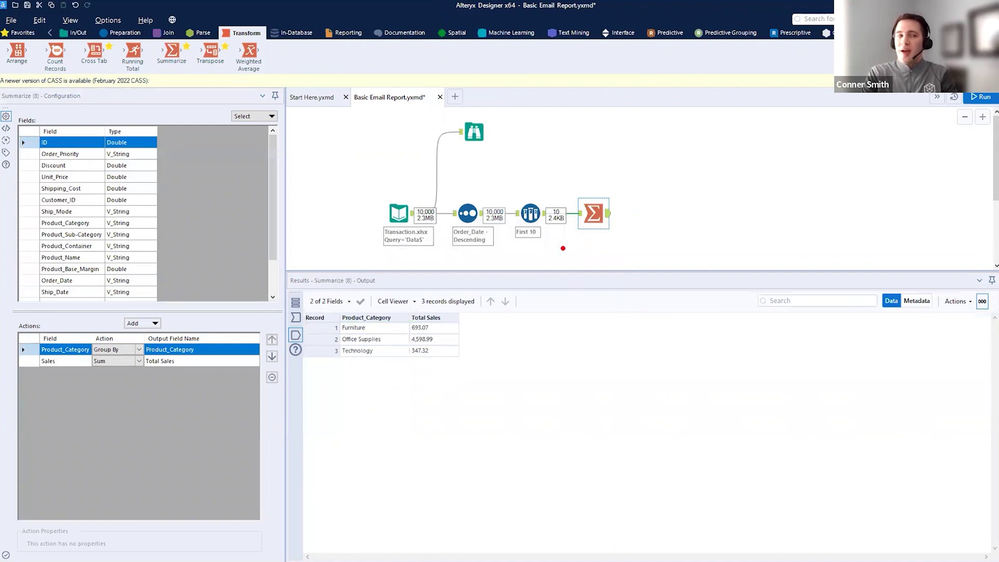
mouse_move(289, 283)
left_mouse_down()
mouse_move(509, 346)
mouse_move(557, 370)
left_mouse_up()
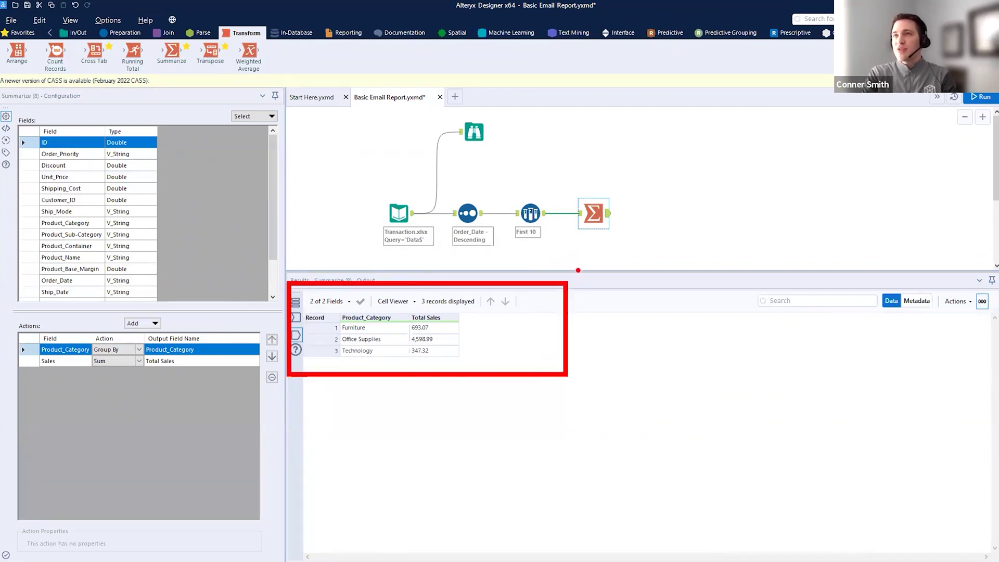
key("Escape")
- Place an Output Data tool after Summarize and list its supported output file types
left_click(76, 33)
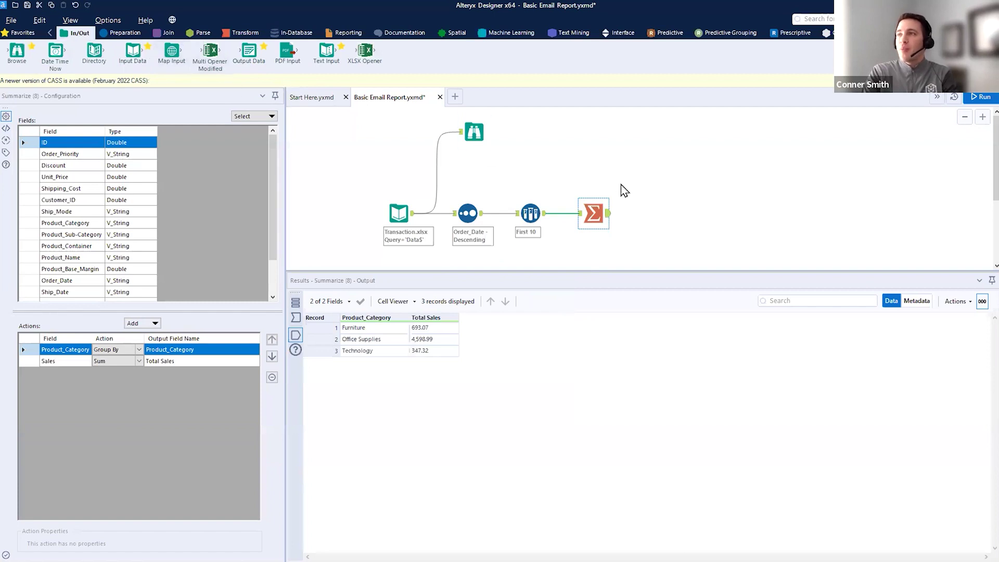
left_click_drag(289, 282, 557, 398)
key("Escape")
mouse_move(249, 52)
left_mouse_down()
mouse_move(271, 79)
mouse_move(270, 51)
mouse_move(248, 54)
left_mouse_up()
left_click_drag(57, 40, 101, 37)
mouse_move(232, 35)
left_mouse_down()
mouse_move(269, 76)
mouse_move(658, 213)
left_mouse_up()
key("Escape")
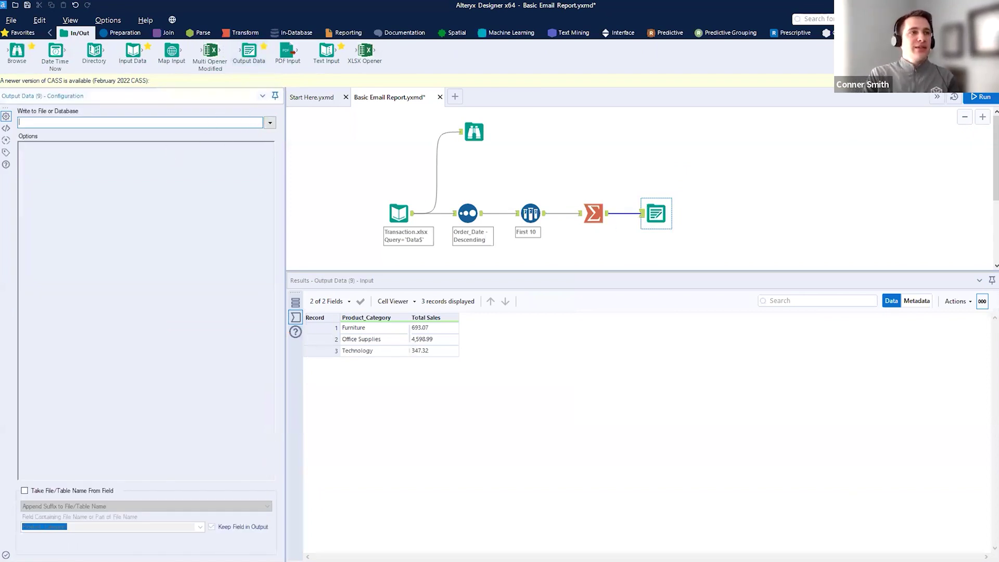
left_click(267, 127)
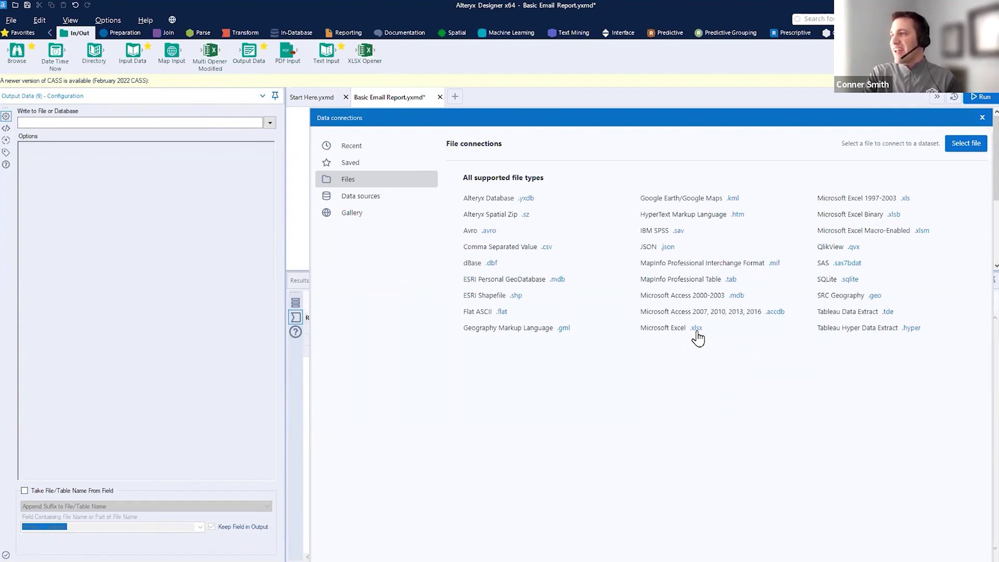
- Write output as Sales Summary Report - Demo.xlsx in the Output folder, sheet Summary
left_click(696, 329)
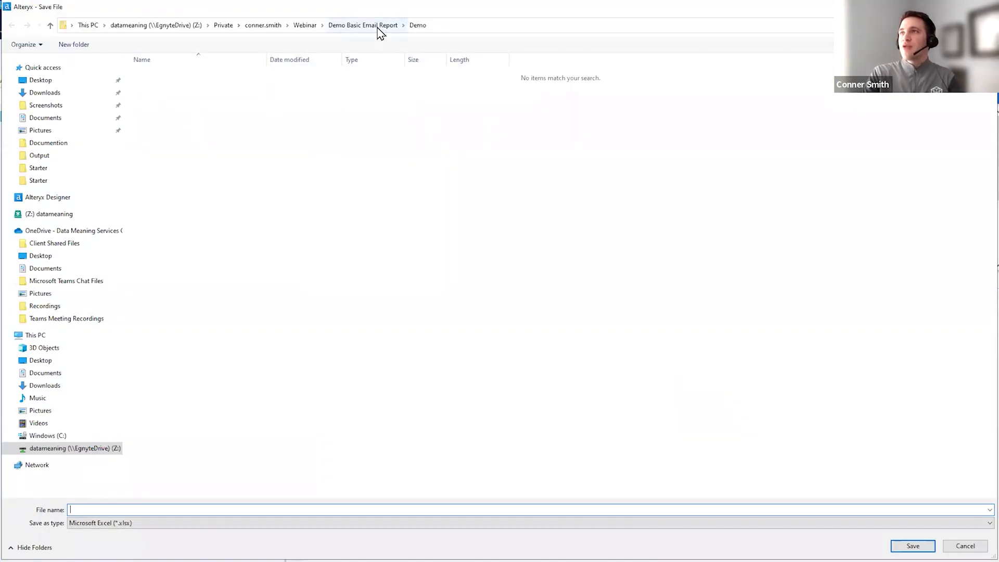
left_click(378, 28)
left_click(172, 97)
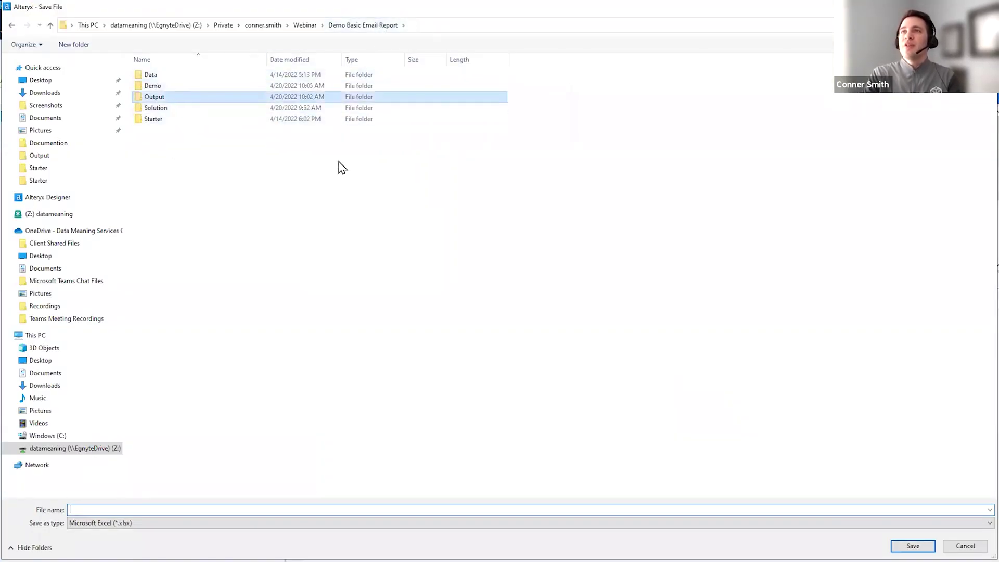
key("Return")
left_click(206, 78)
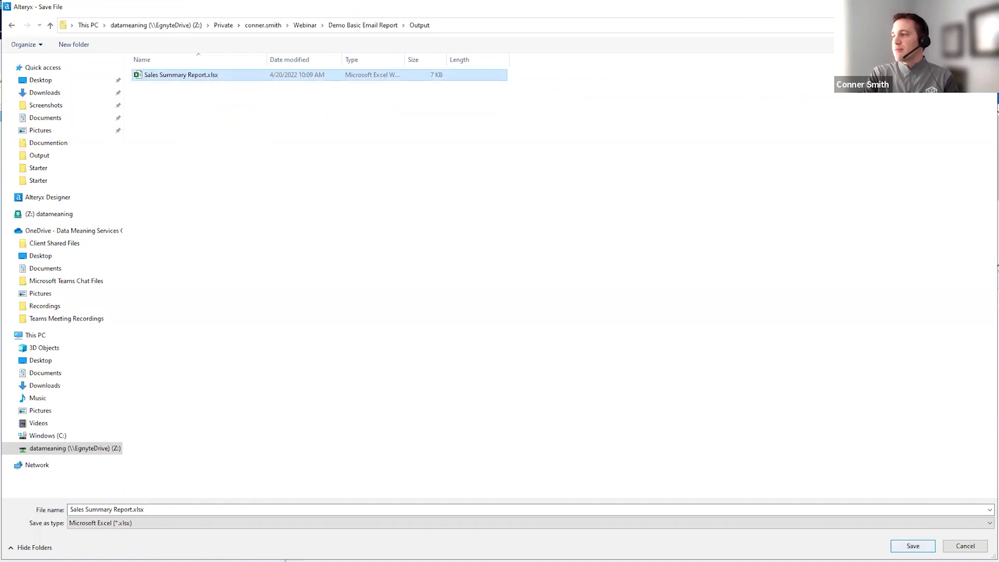
left_click(133, 511)
left_click(132, 510)
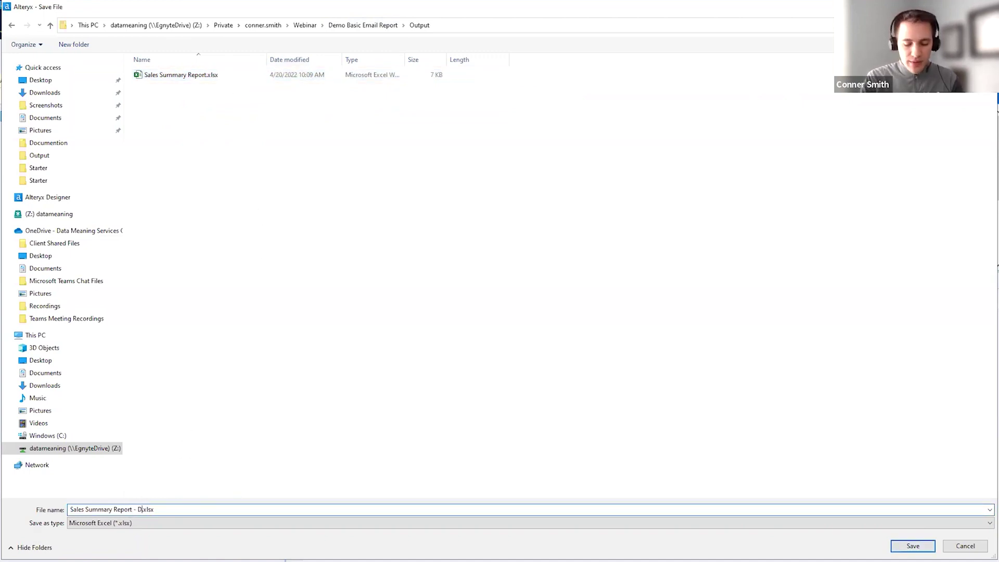
key("Return")
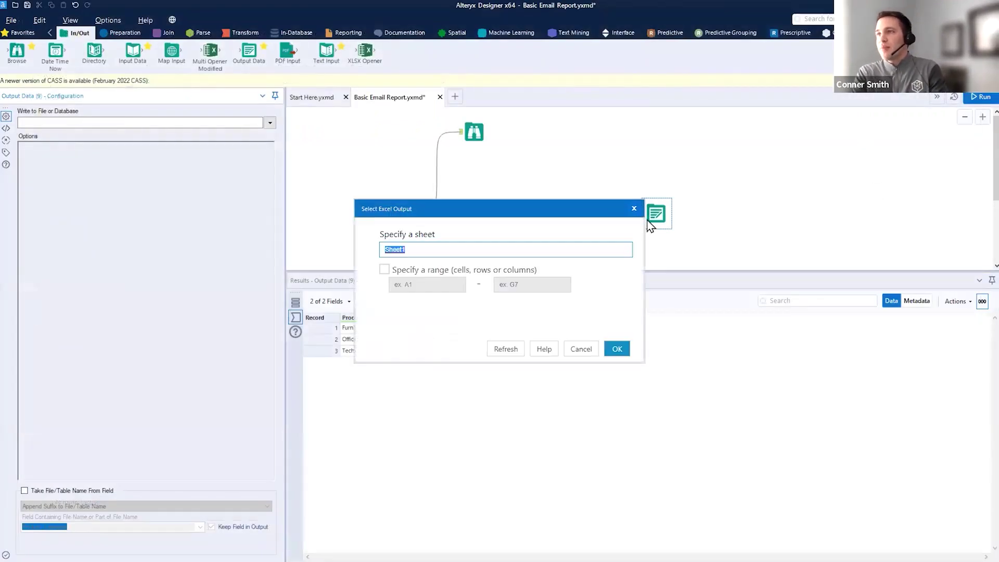
type("Summary")
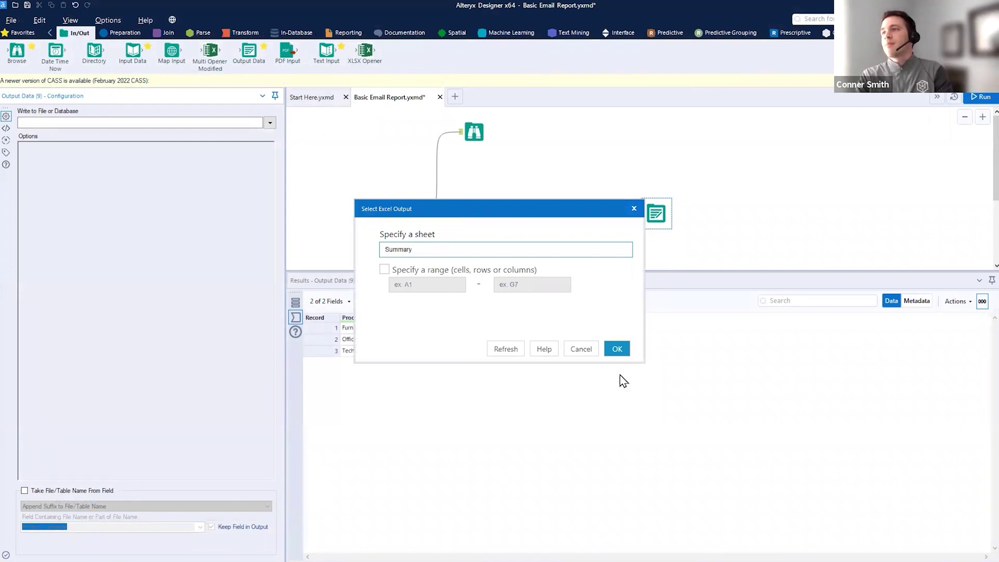
left_click(618, 349)
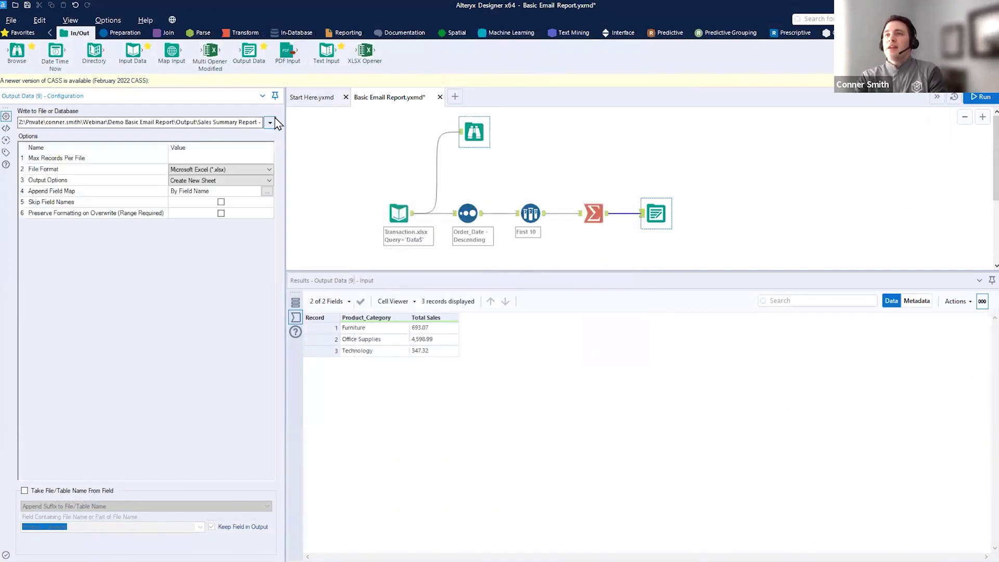
- Trim the Write to File path to Sales Summary Report - Demo.xlsx|||Summary
left_click_drag(285, 123, 522, 125)
left_click_drag(319, 131, 26, 127)
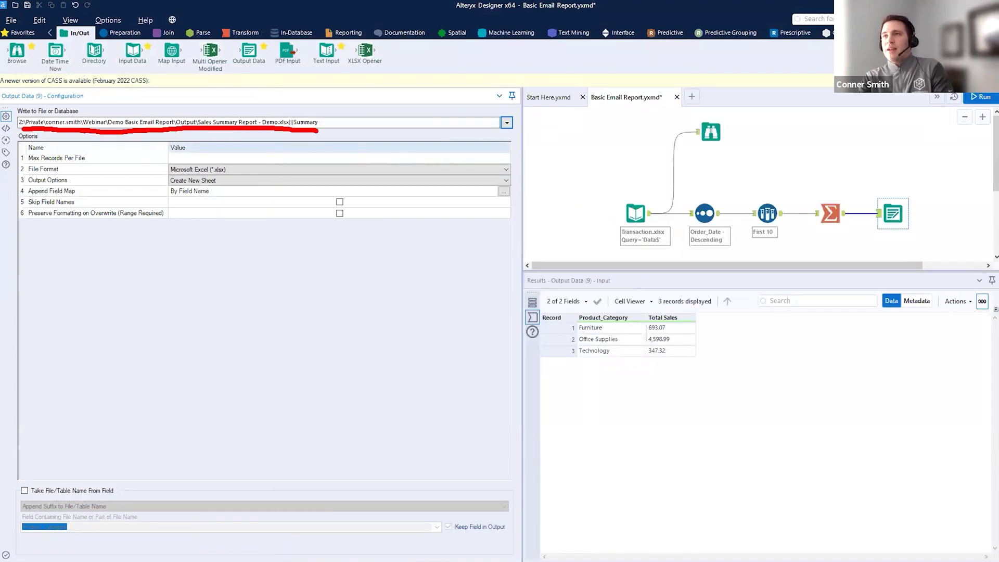
key("Escape")
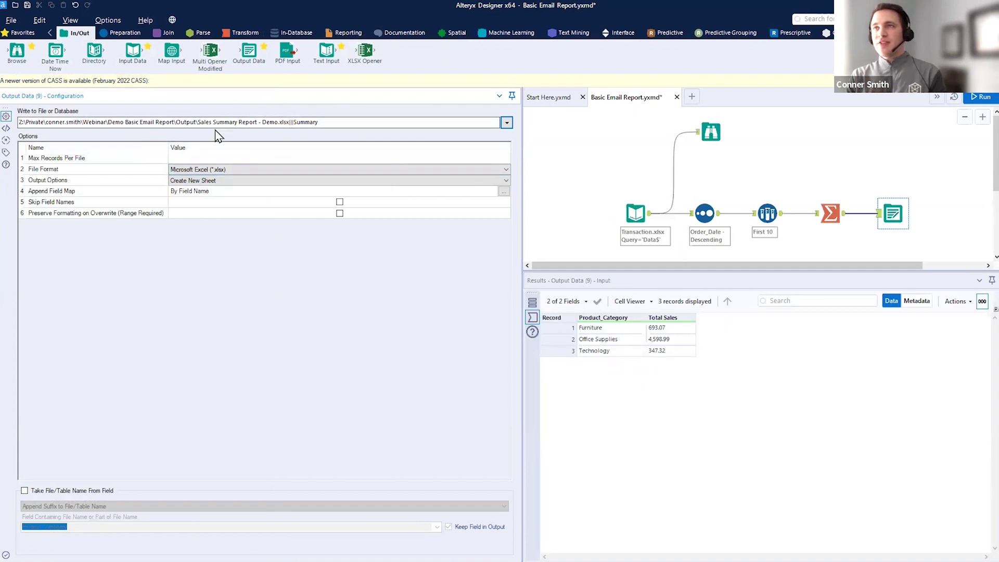
mouse_move(171, 130)
left_mouse_down()
mouse_move(198, 132)
mouse_move(19, 122)
mouse_move(107, 130)
left_mouse_up()
key("Escape")
key("BackSpace")
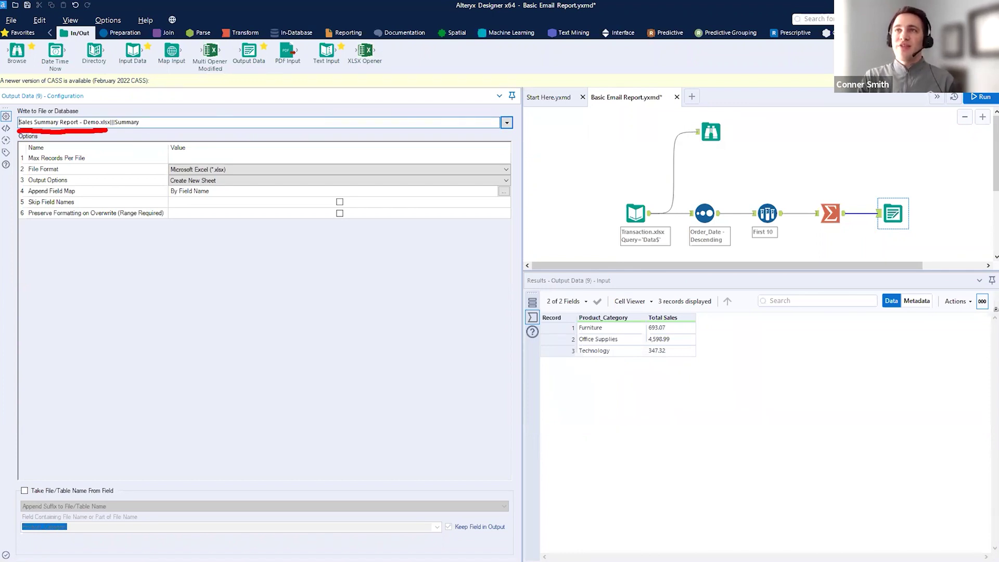
left_click_drag(17, 118, 58, 54)
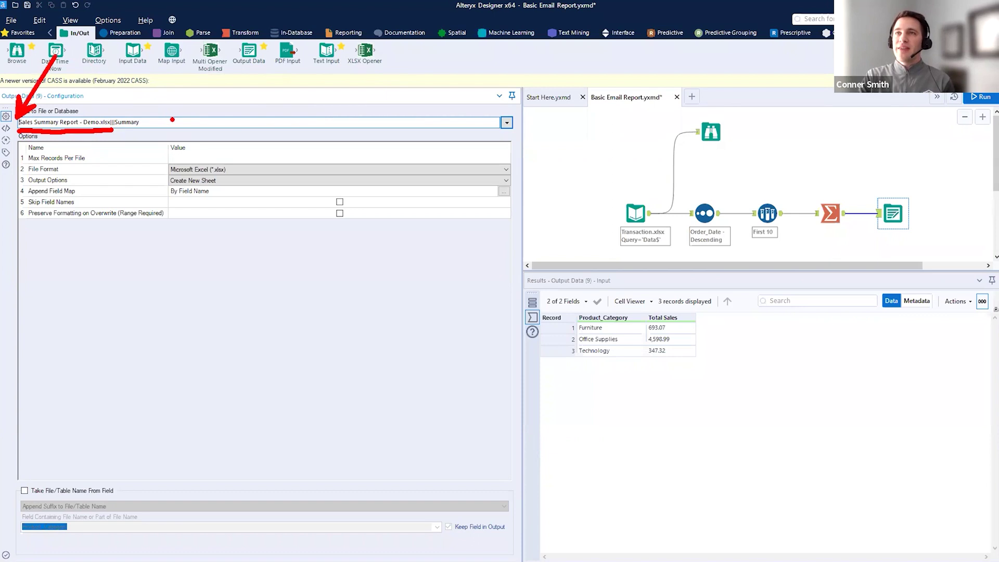
key("Escape")
- Save the workflow from the File menu
left_click_drag(21, 132, 165, 137)
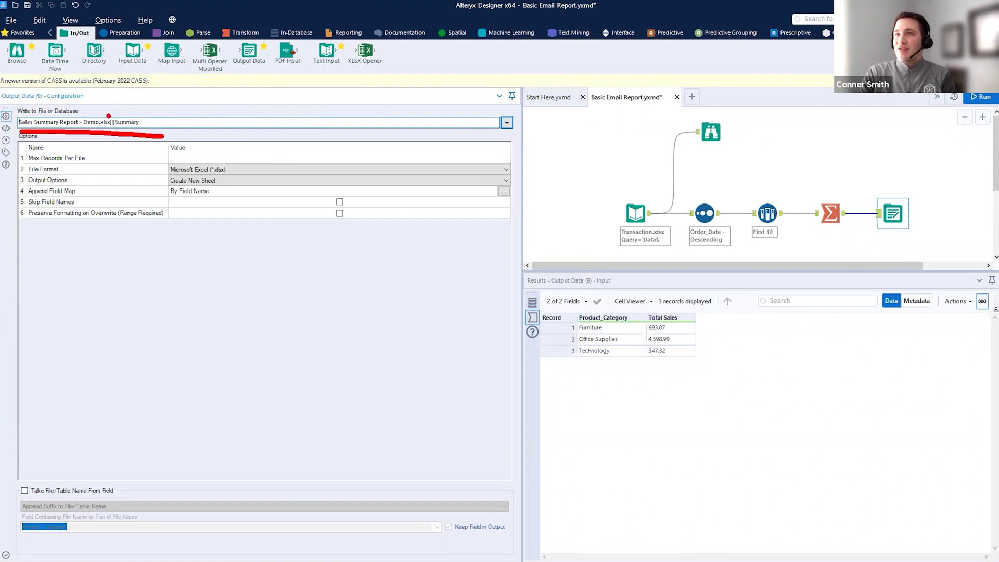
left_click_drag(108, 116, 163, 68)
mouse_move(695, 82)
left_mouse_down()
mouse_move(582, 119)
mouse_move(579, 105)
mouse_move(627, 134)
mouse_move(632, 188)
left_mouse_up()
left_click(11, 20)
left_click(40, 102)
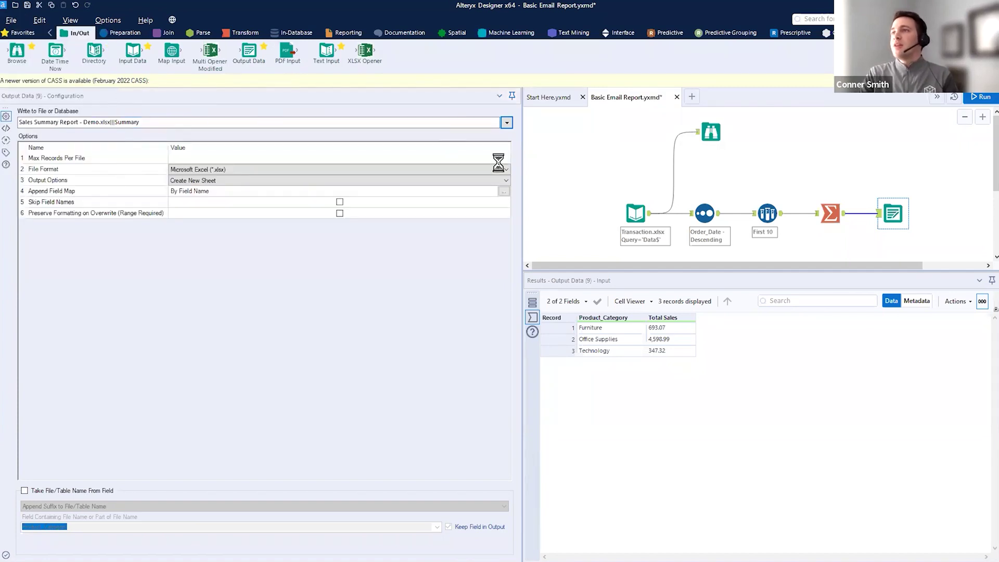
- Start a Save As for the workflow, then cancel it
left_click(11, 20)
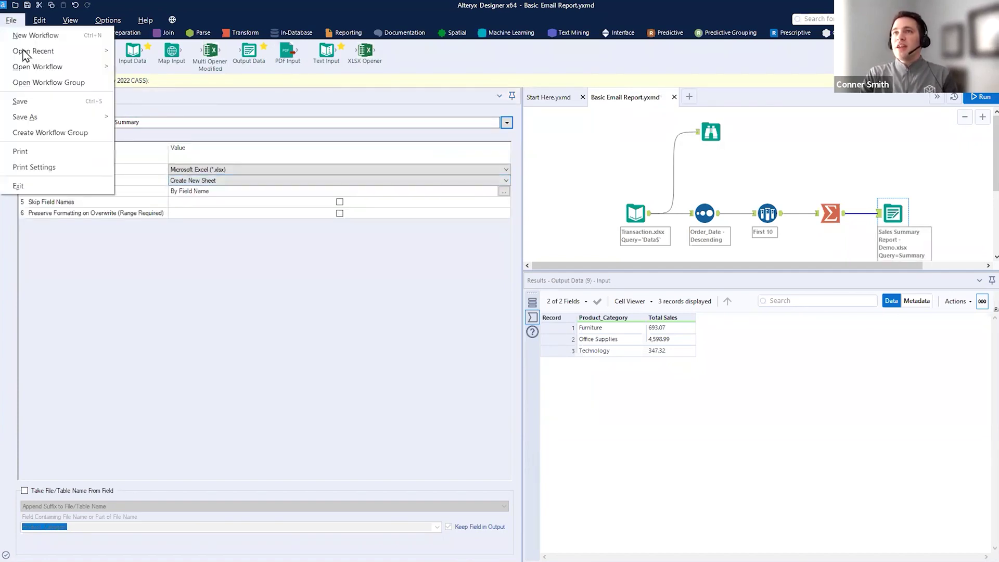
mouse_move(38, 116)
left_click(138, 116)
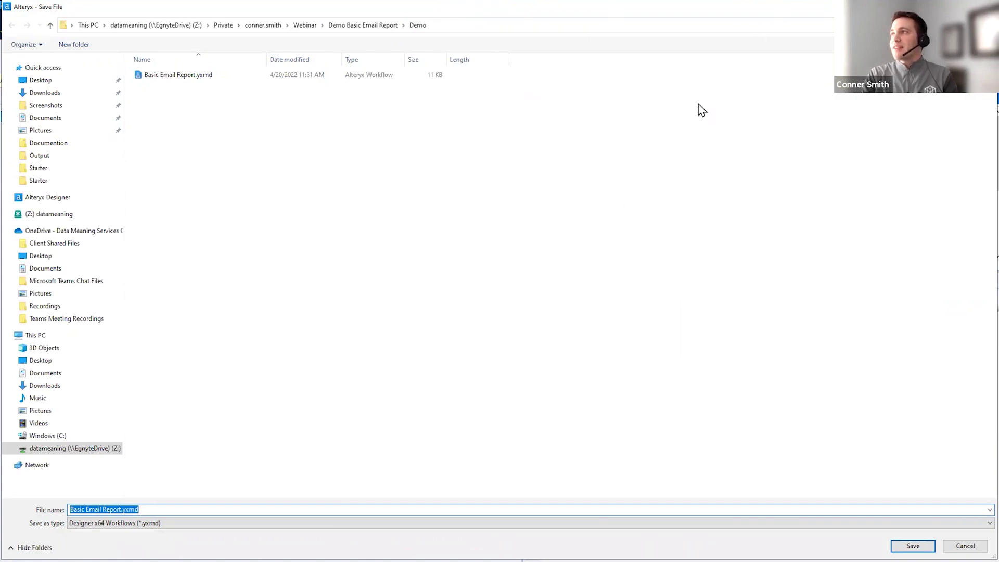
key("Escape")
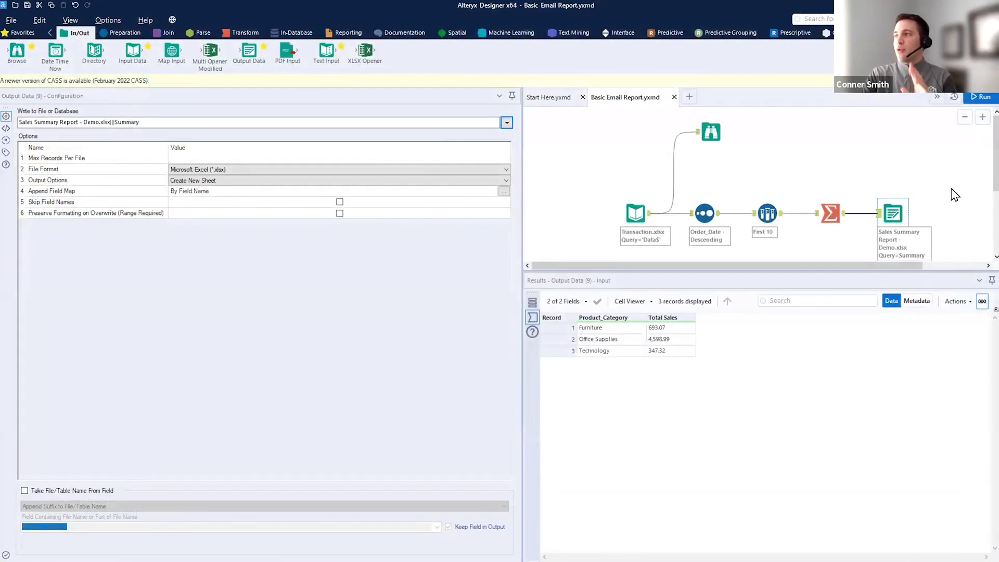
- Set the Output Data tool's Output Options to Overwrite Sheet or Range
left_click(906, 157)
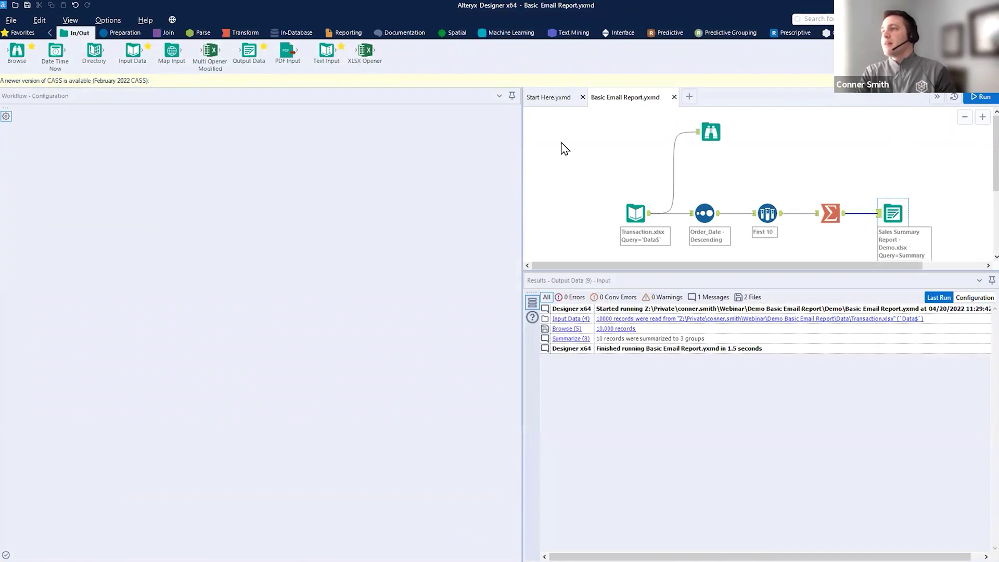
left_click(896, 216)
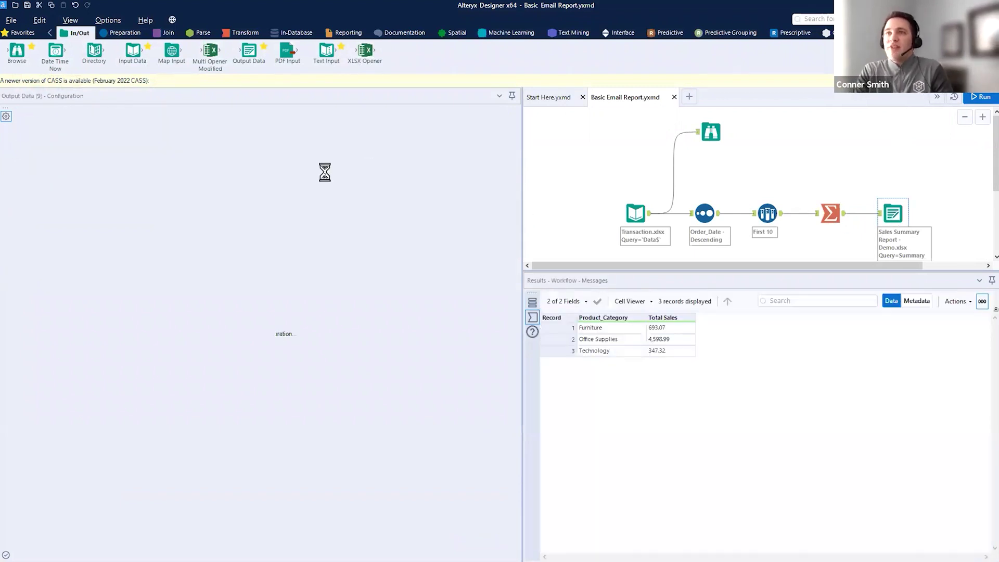
left_click(251, 182)
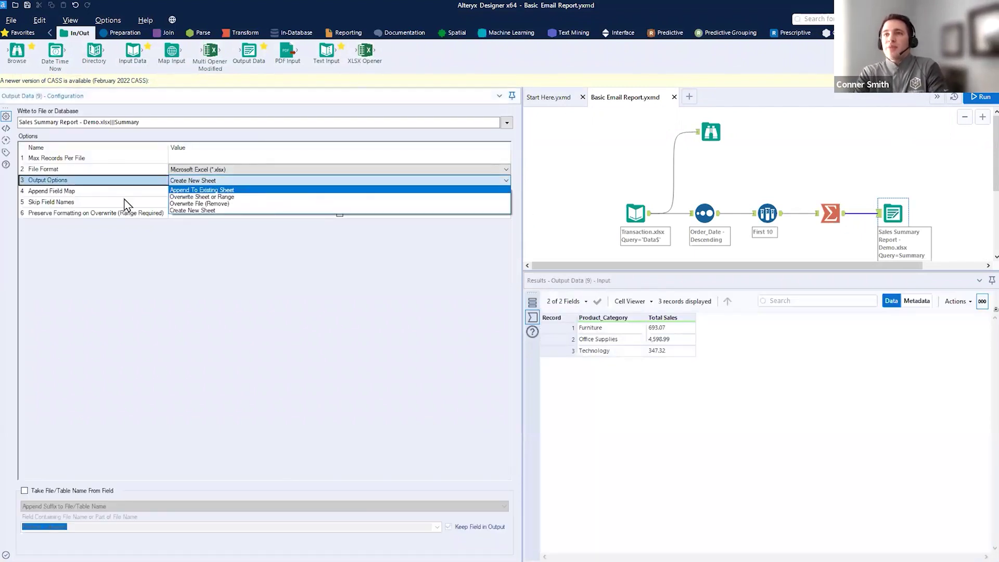
left_click(219, 198)
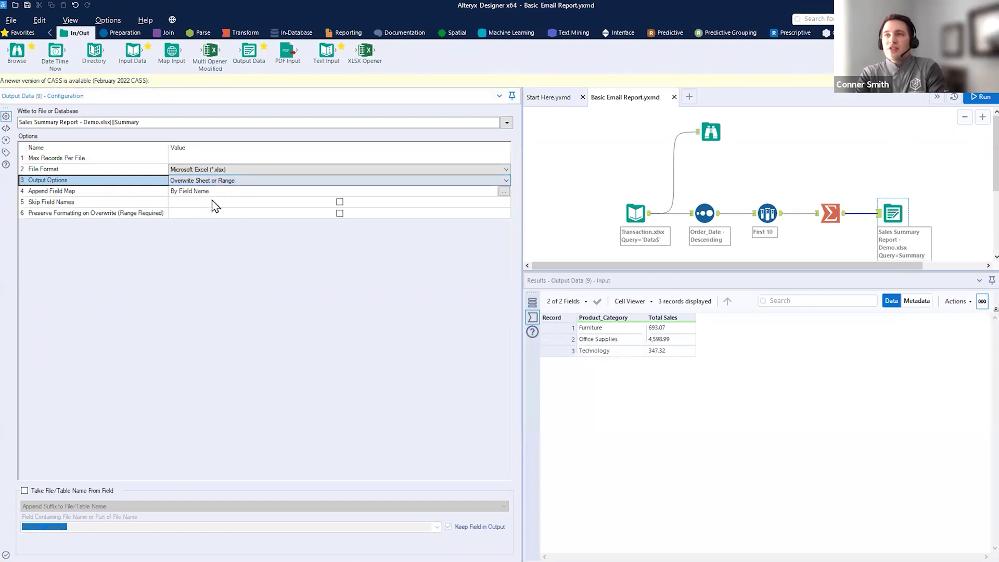
left_click_drag(170, 187, 243, 190)
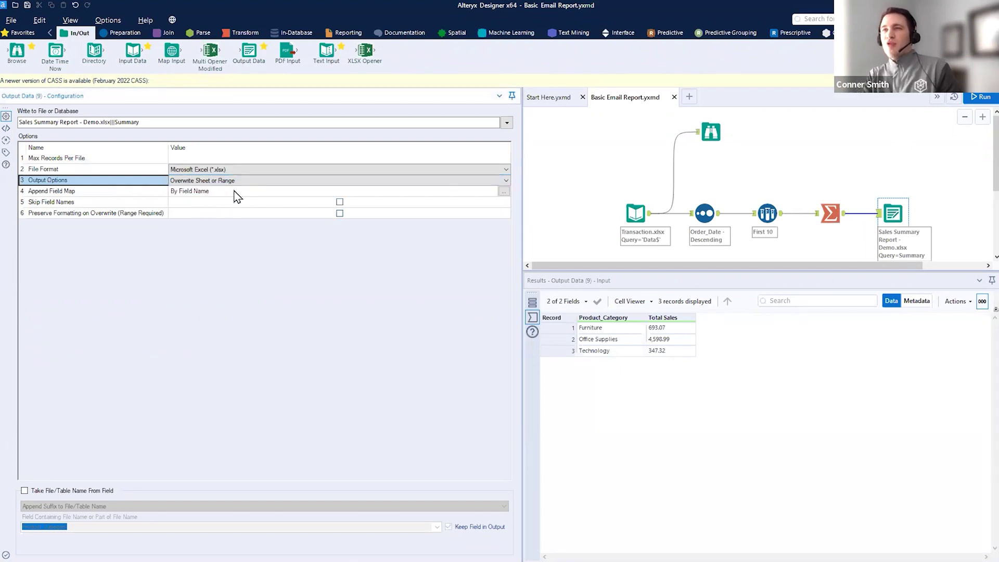
- Run the workflow and confirm 3 records were written to Sales Summary Report - Demo.xlsx
left_click(981, 98)
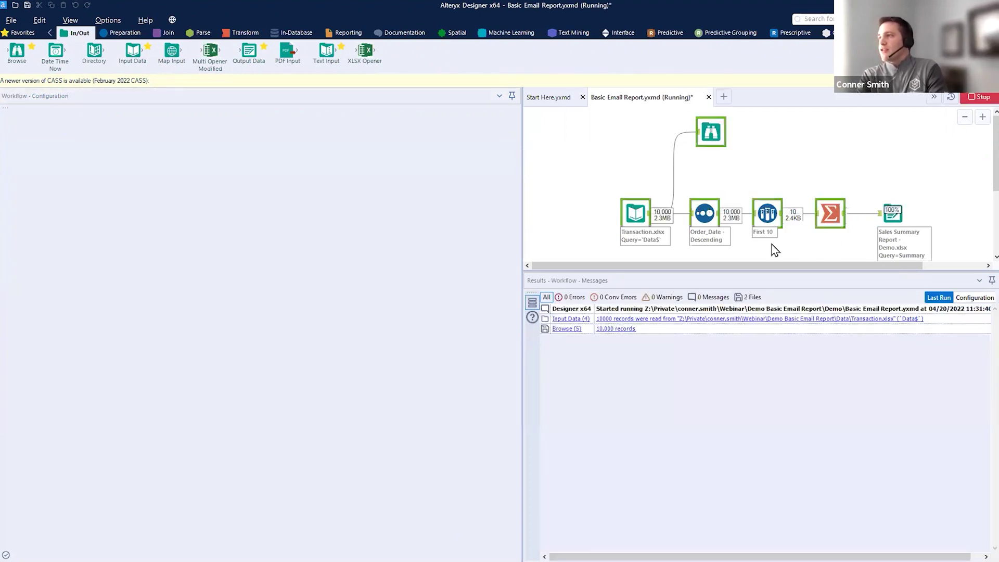
left_click(597, 328)
left_click_drag(523, 234, 283, 234)
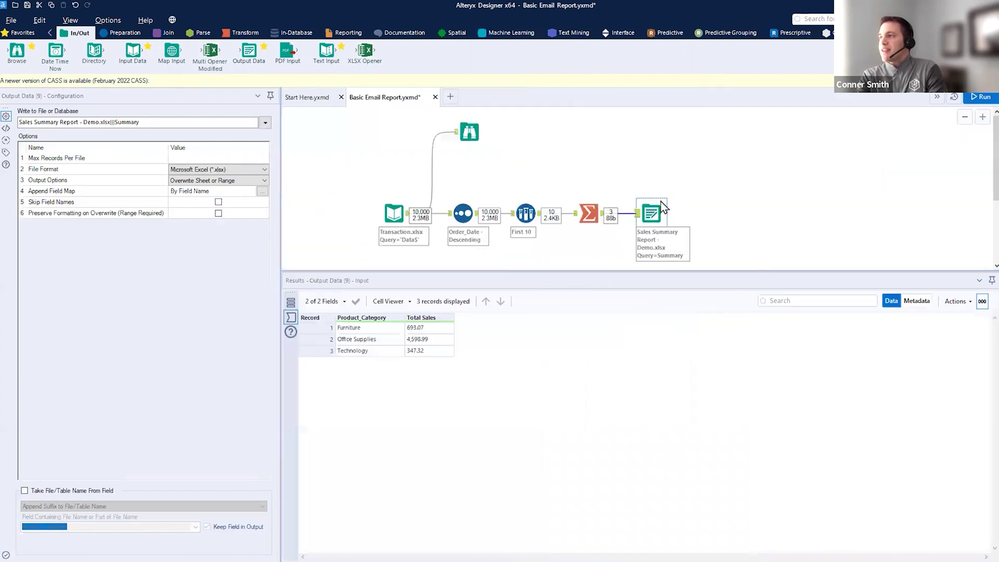
left_click(767, 197)
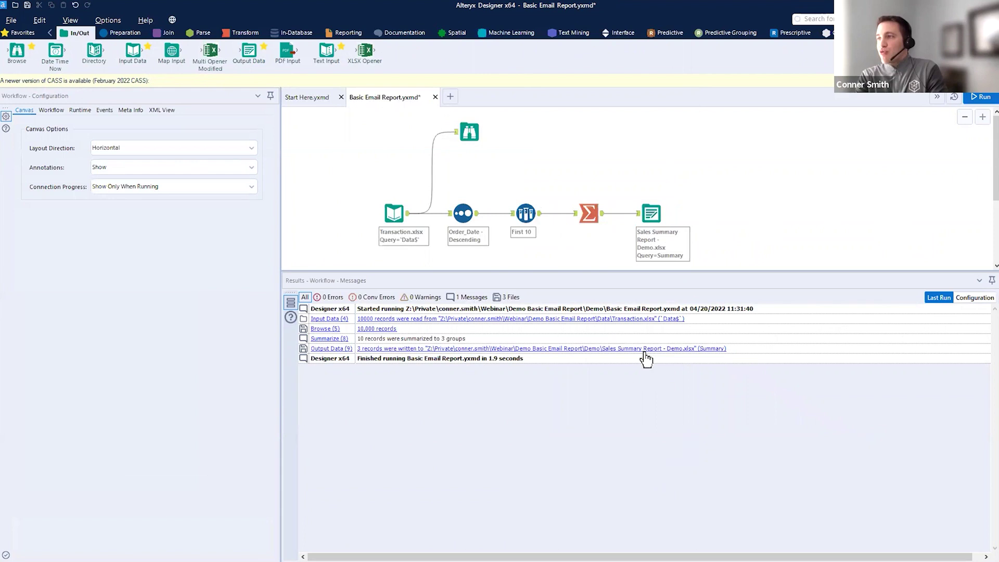
left_click_drag(611, 357, 689, 359)
left_click_drag(593, 360, 616, 421)
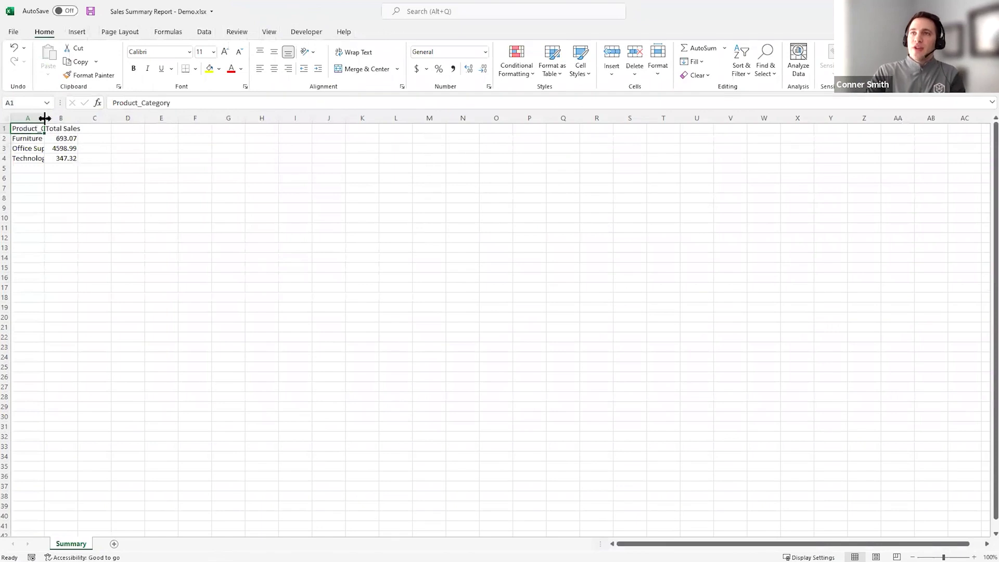
- Auto-fit columns A and B to show Product_Category and Total Sales
double_click(44, 119)
double_click(107, 119)
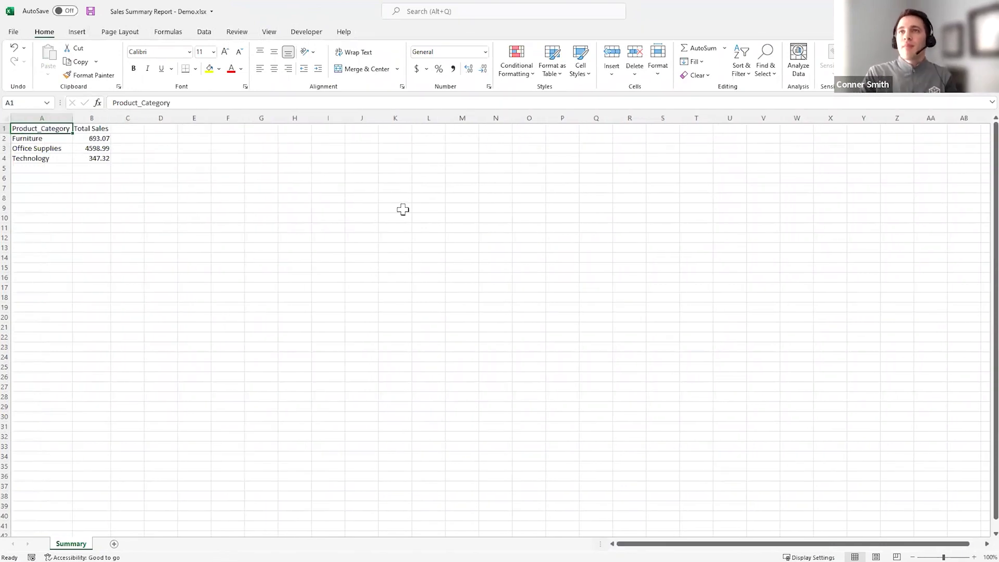
left_click(403, 209)
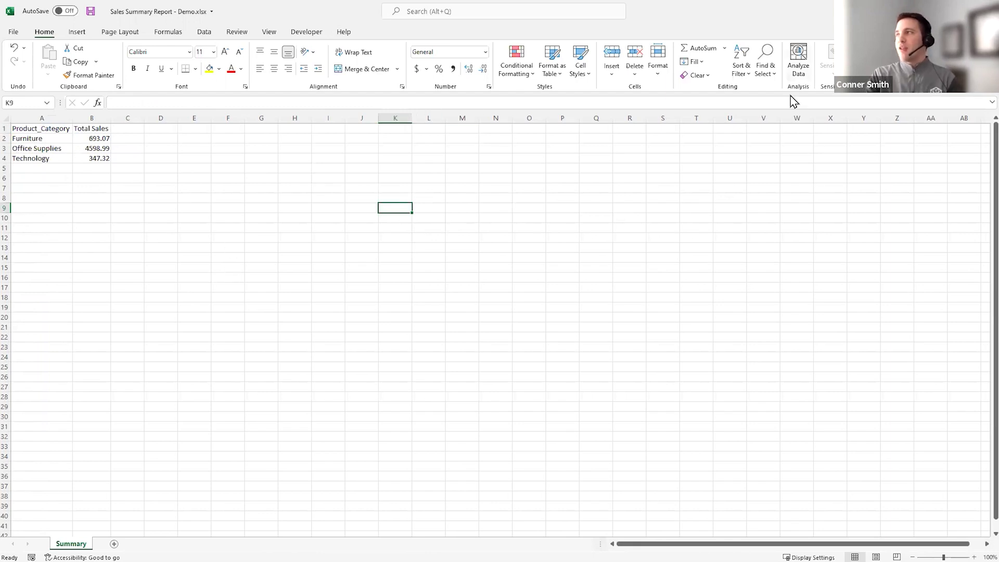
- Close Excel without saving and select the Sales Summary output tool in Alteryx
left_click(987, 11)
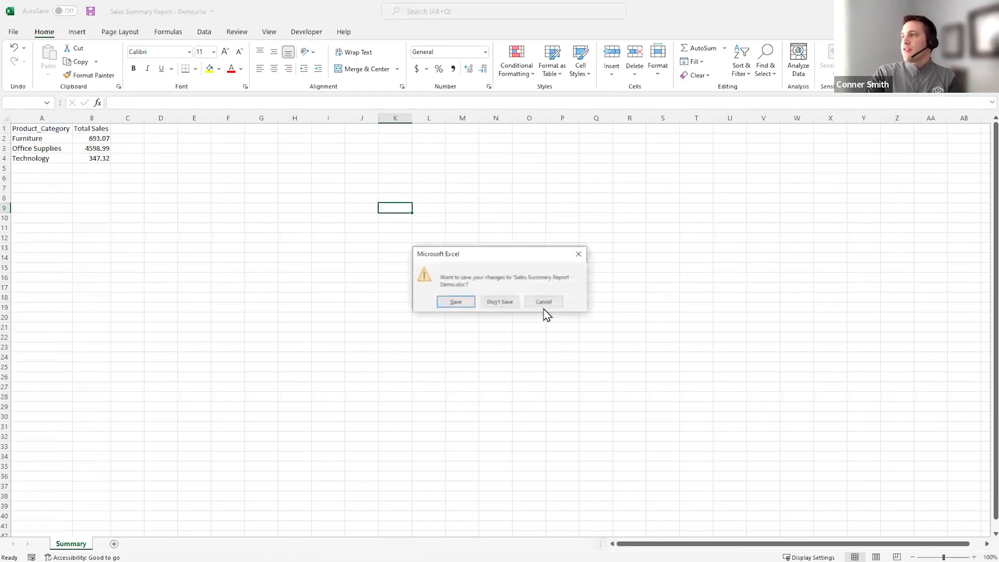
left_click(500, 302)
left_click(628, 225)
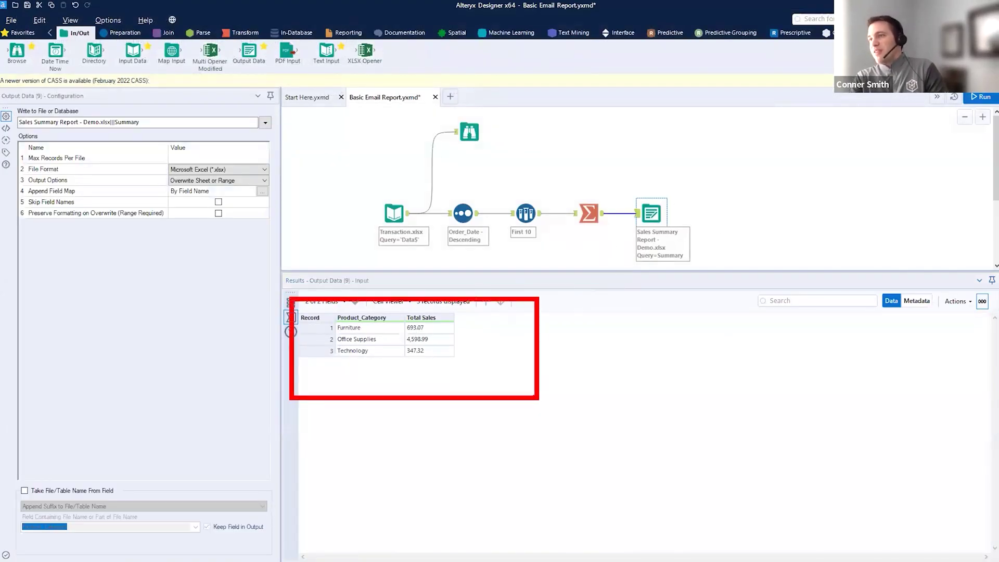
left_click_drag(664, 271, 664, 373)
left_click(525, 214)
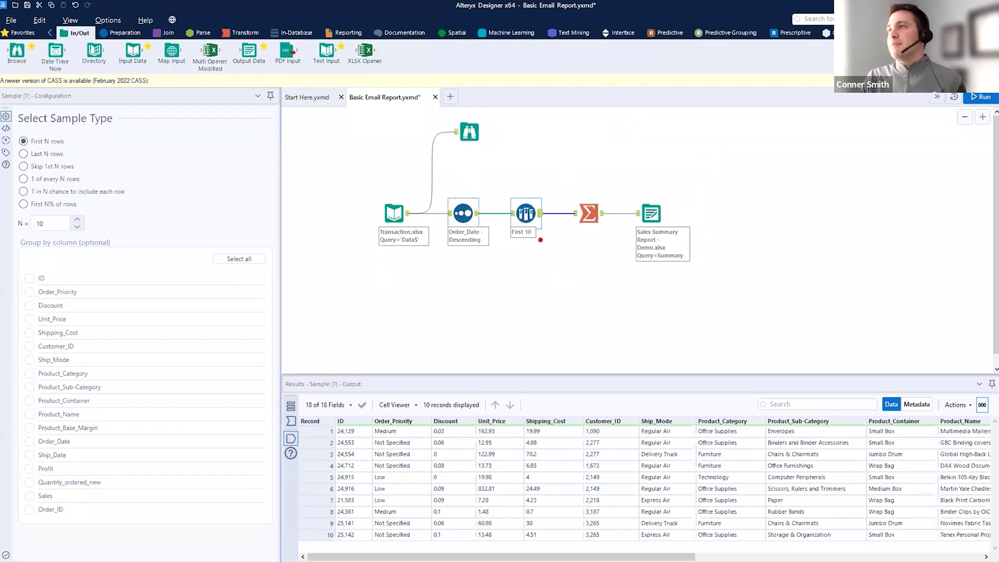
left_click(465, 213)
left_click_drag(458, 196, 525, 92)
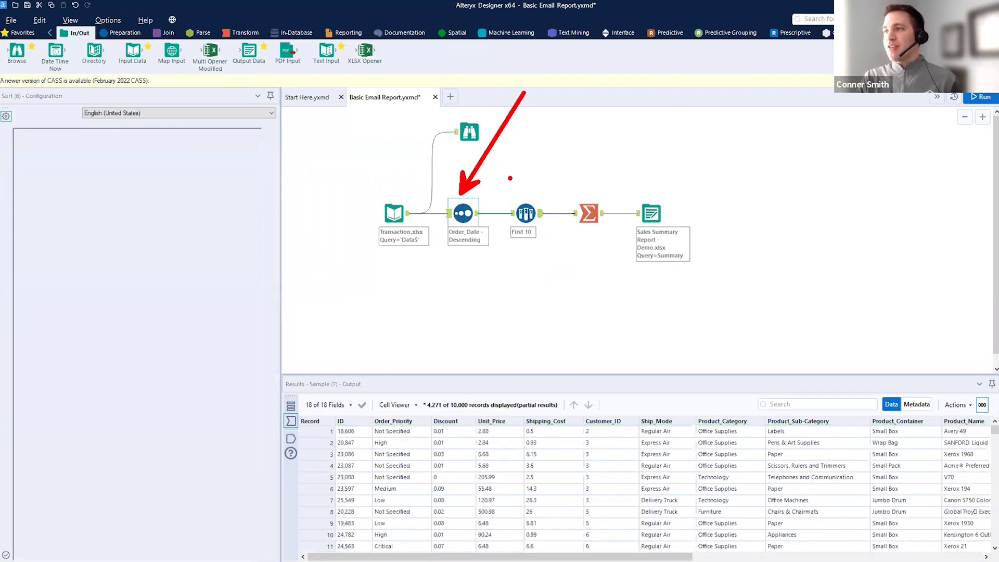
key("Escape")
left_click(477, 213)
left_click_drag(477, 219, 487, 294)
key("Escape")
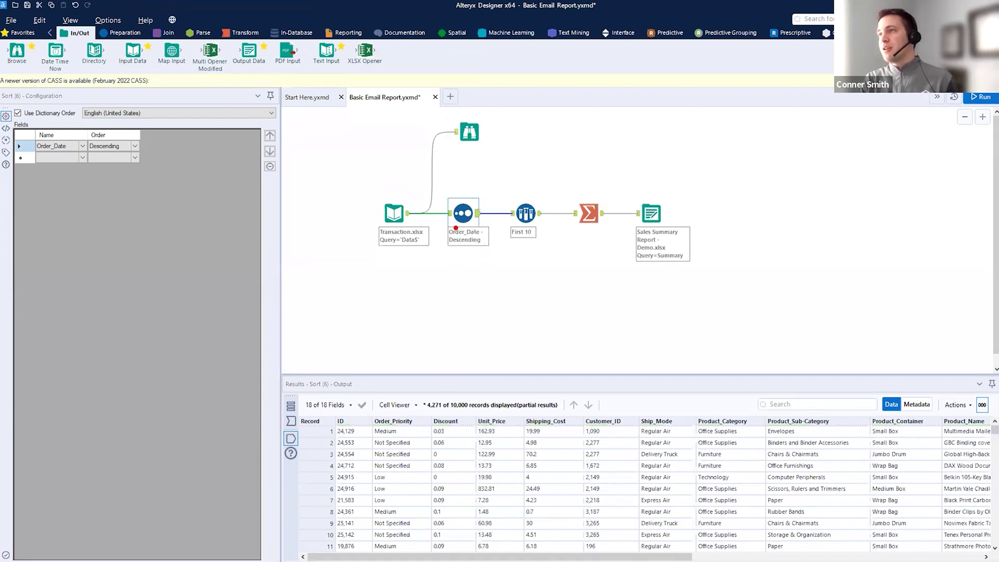
key("Escape")
left_click(444, 214)
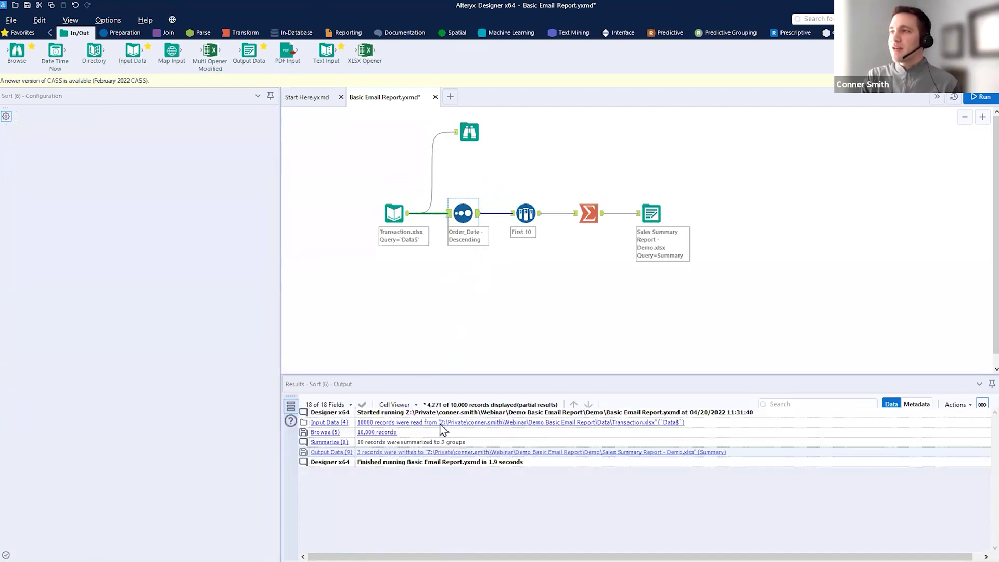
left_click(462, 214)
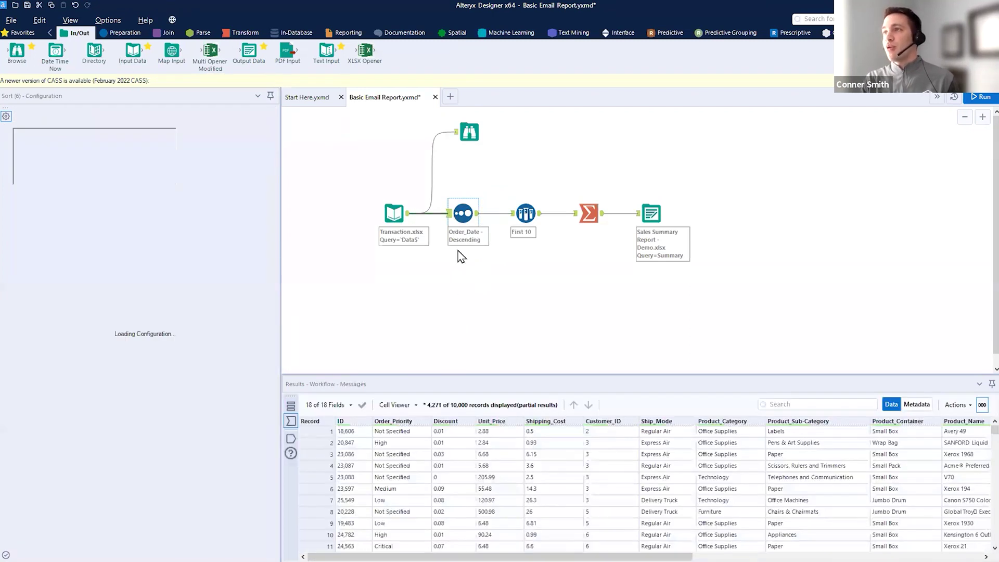
left_click_drag(461, 230, 468, 322)
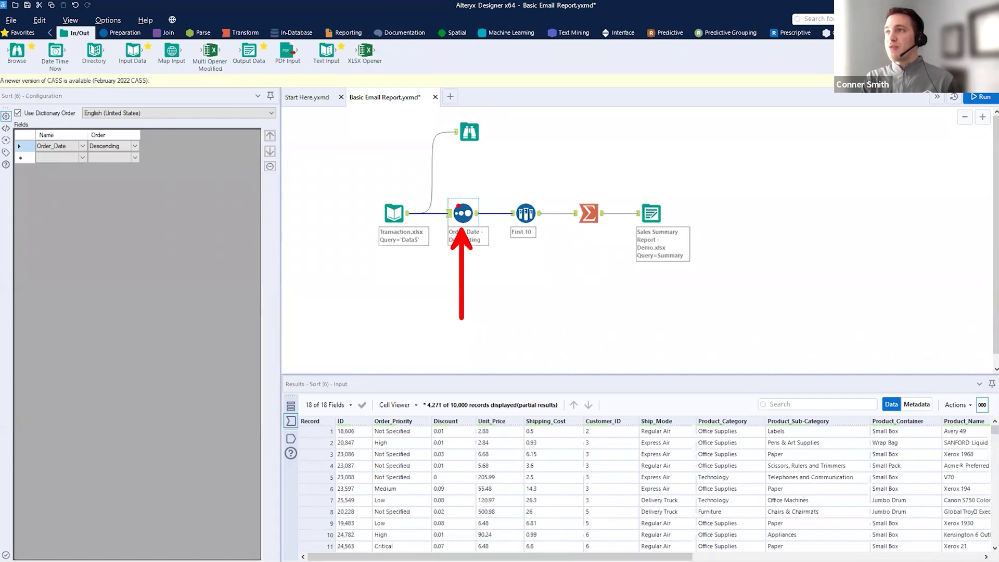
left_click_drag(9, 114, 252, 280)
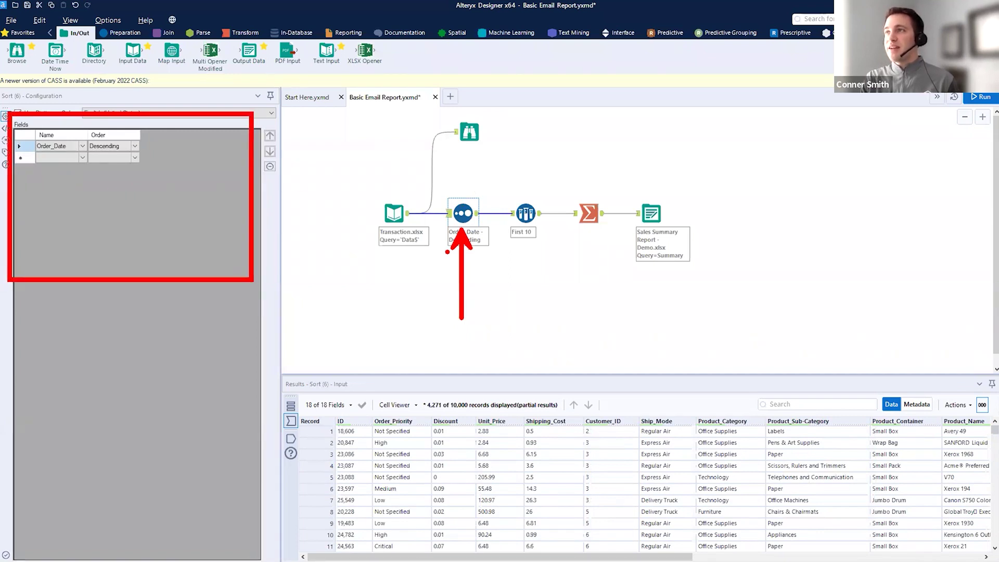
left_click_drag(450, 204, 458, 179)
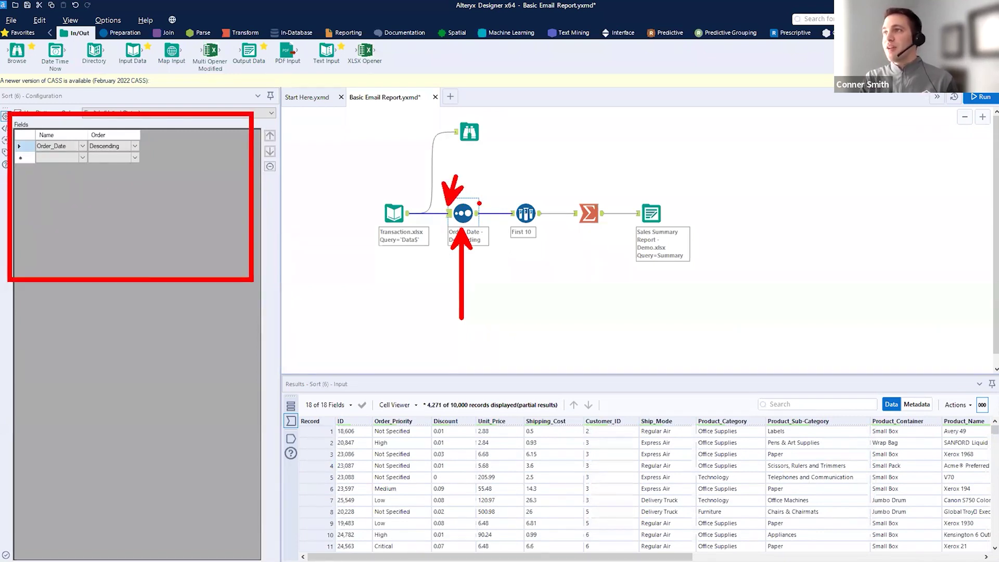
key("Escape")
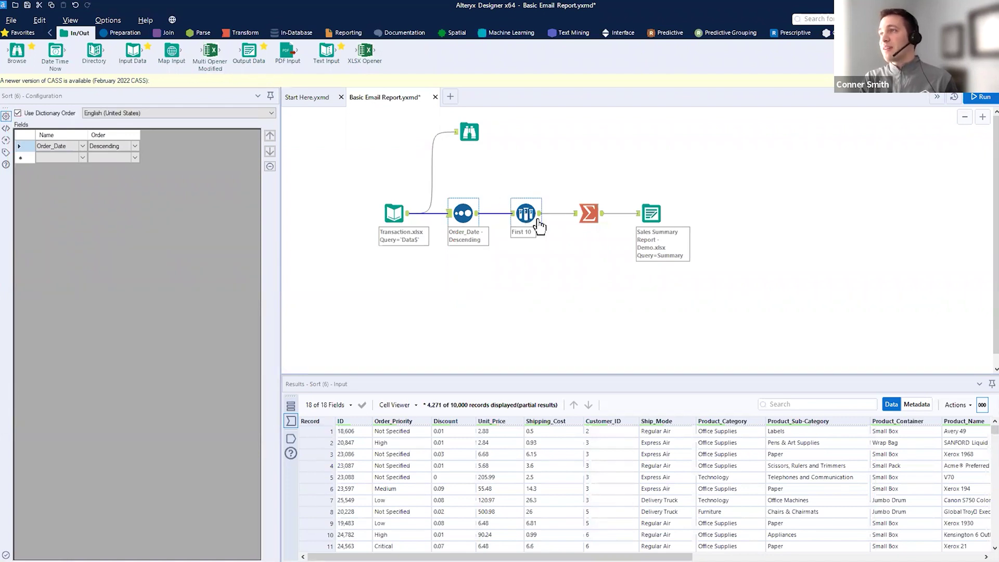
left_click(511, 214)
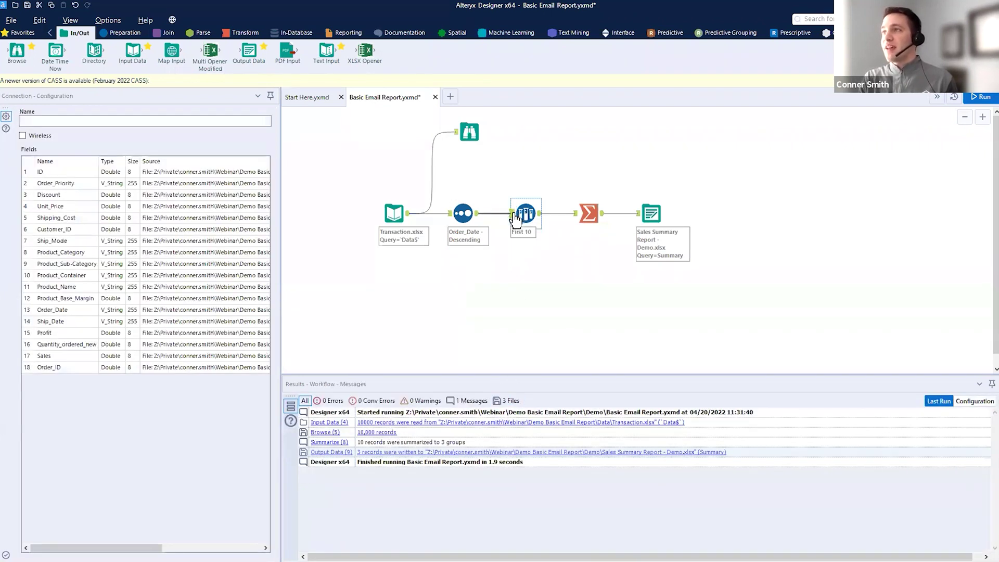
left_click(512, 214)
left_click_drag(441, 413, 474, 410)
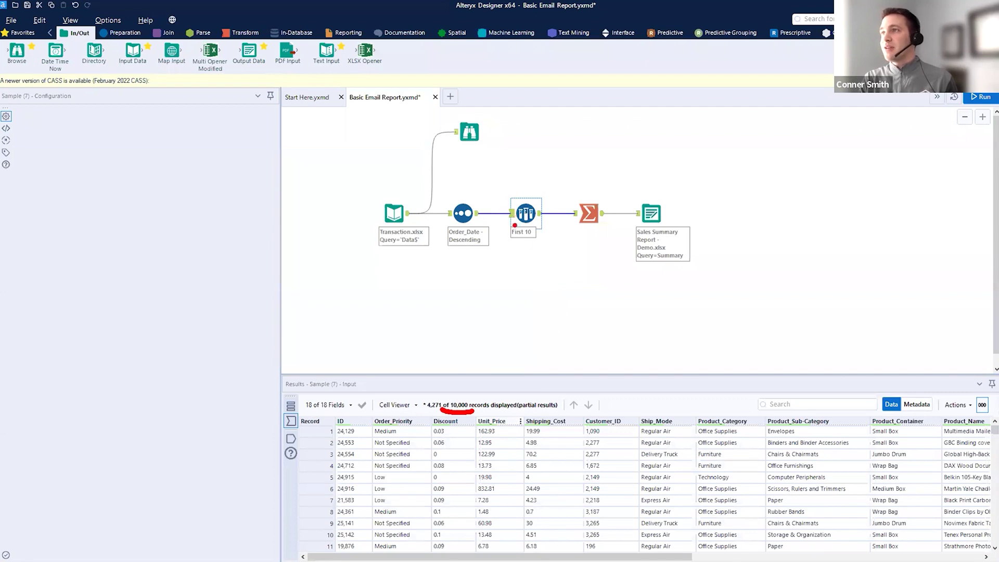
left_click_drag(515, 225, 525, 318)
key("Escape")
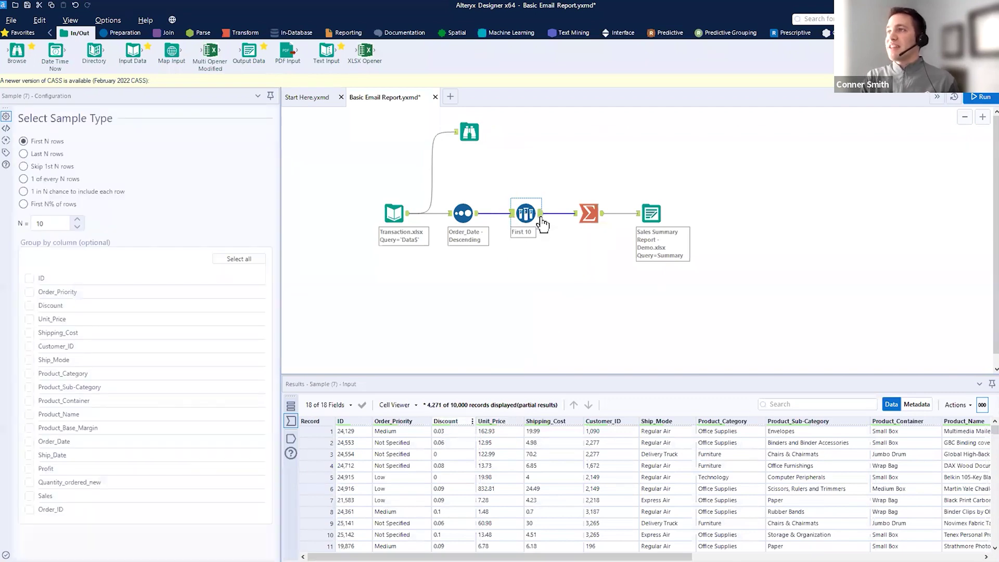
left_click(541, 215)
left_click_drag(525, 213, 575, 145)
key("Escape")
left_click(576, 214)
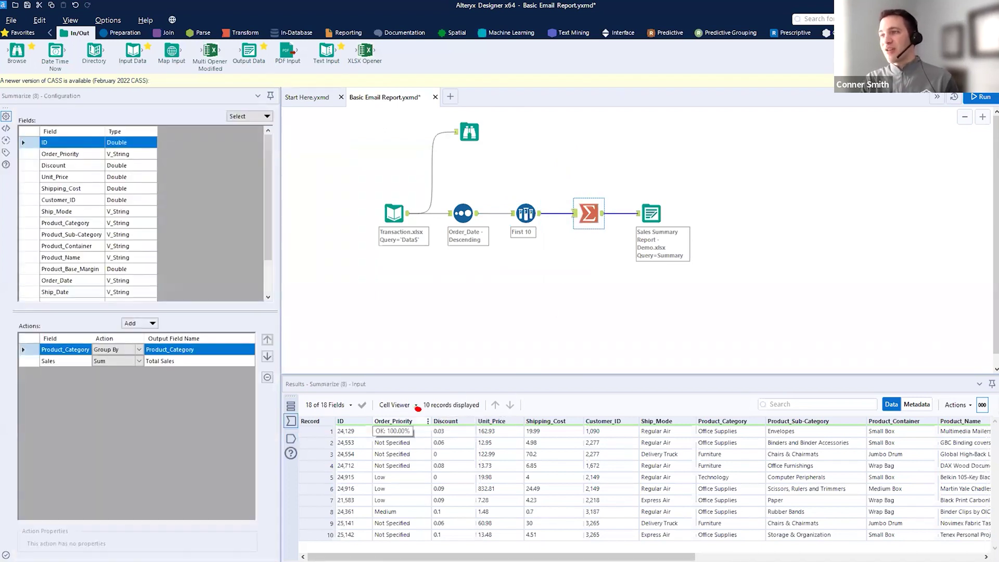
left_click(603, 215)
left_click_drag(411, 410, 461, 411)
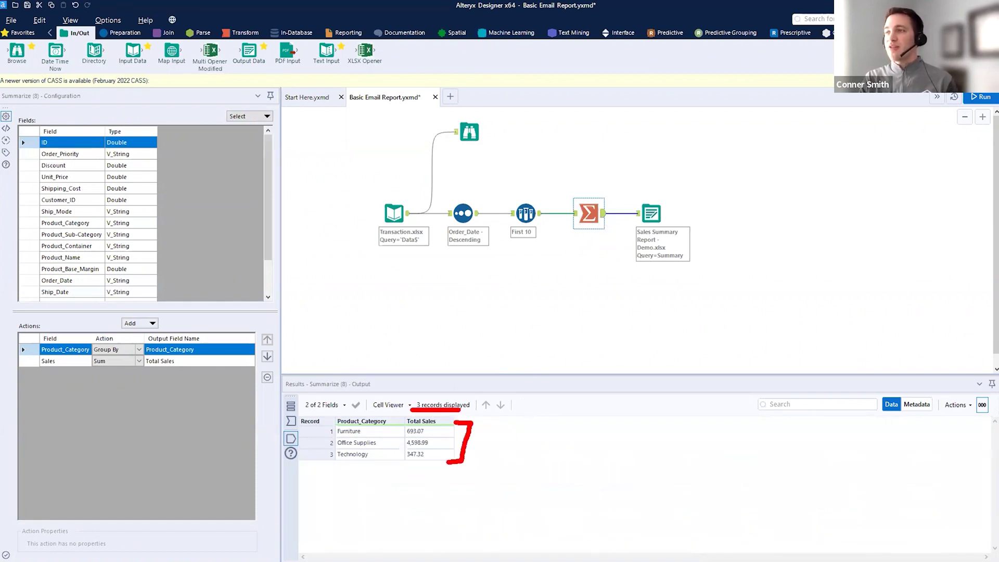
key("Escape")
left_click(540, 214)
left_click_drag(414, 414, 461, 414)
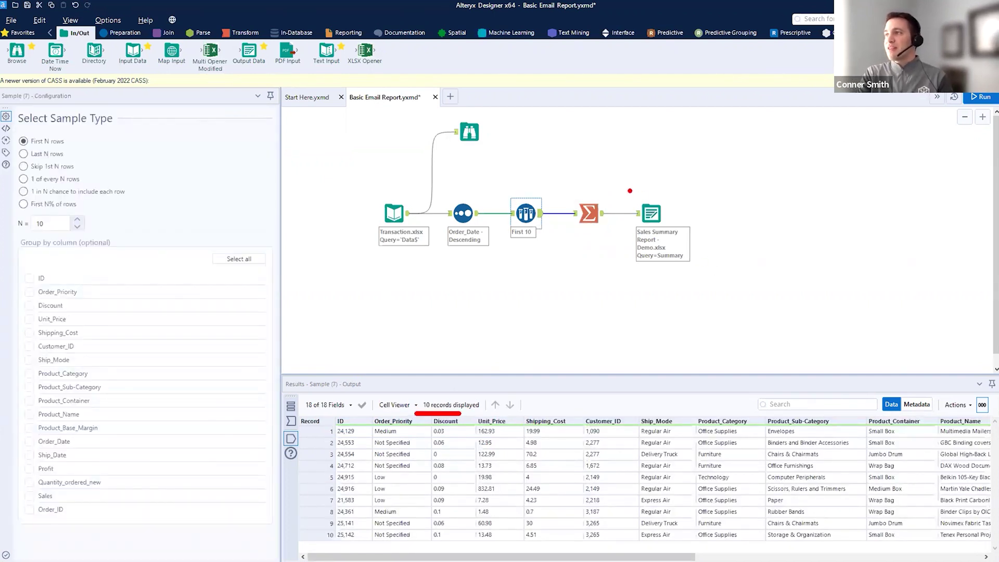
left_click(655, 217)
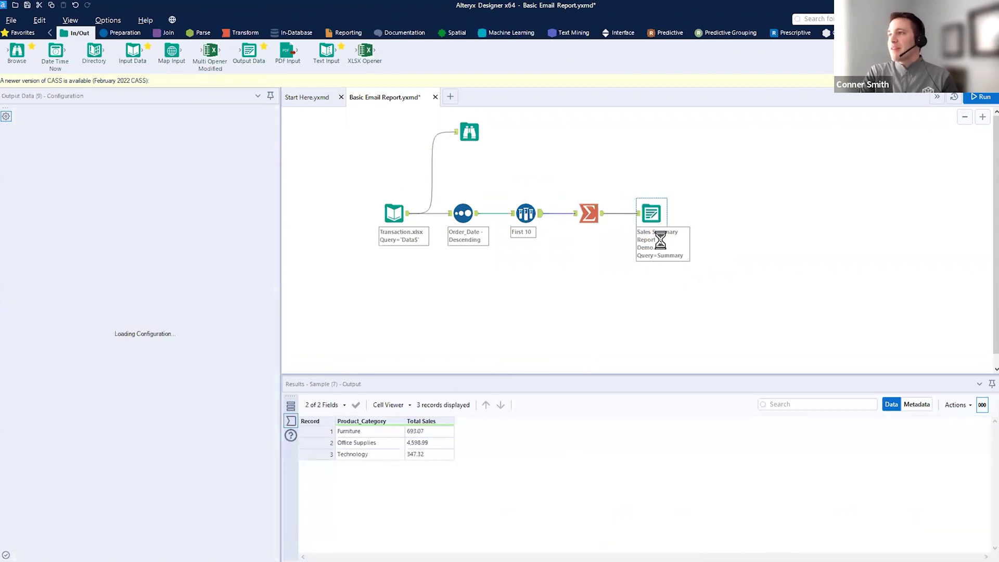
- Duplicate the Sales Summary Output Data tool and connect First 10 to the copy
left_click_drag(665, 230, 709, 311)
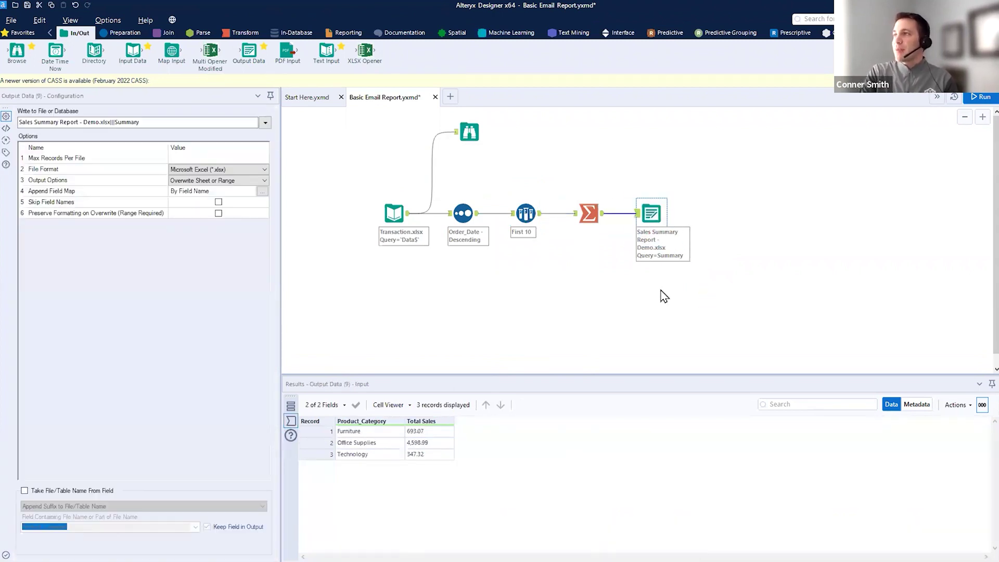
left_click(660, 312)
left_click(659, 218)
right_click(660, 221)
left_click(674, 224)
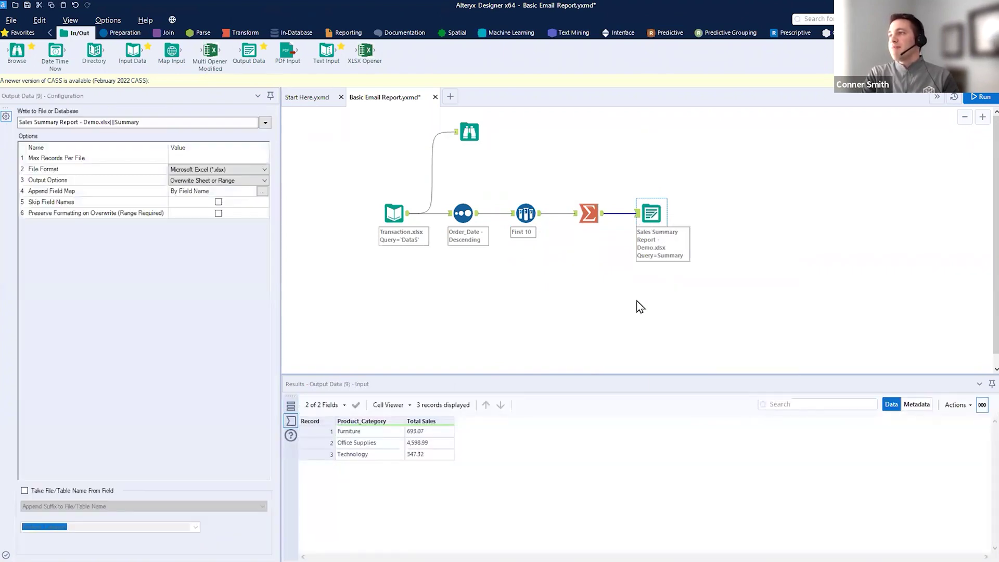
right_click(636, 305)
left_click(673, 310)
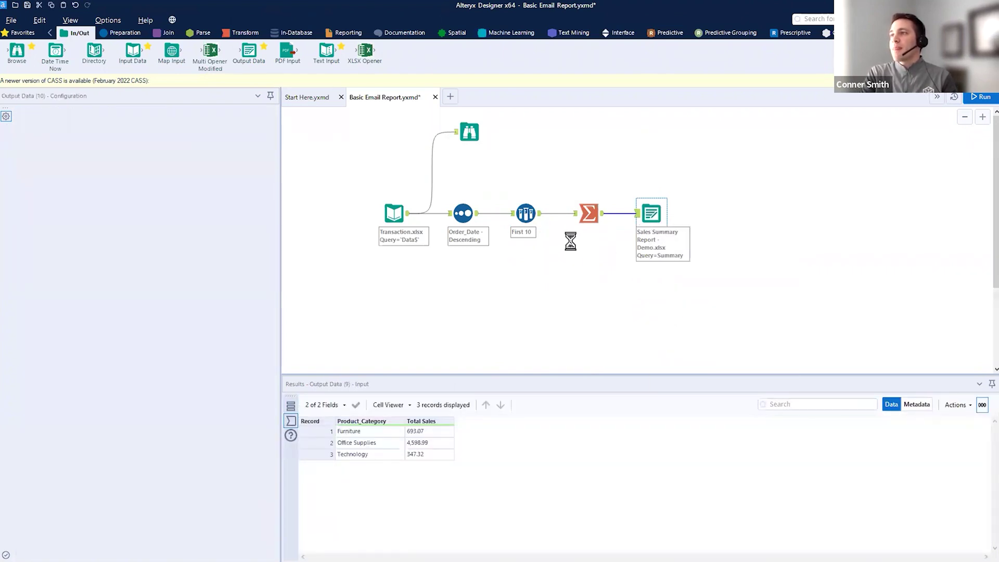
left_click_drag(543, 218, 649, 294)
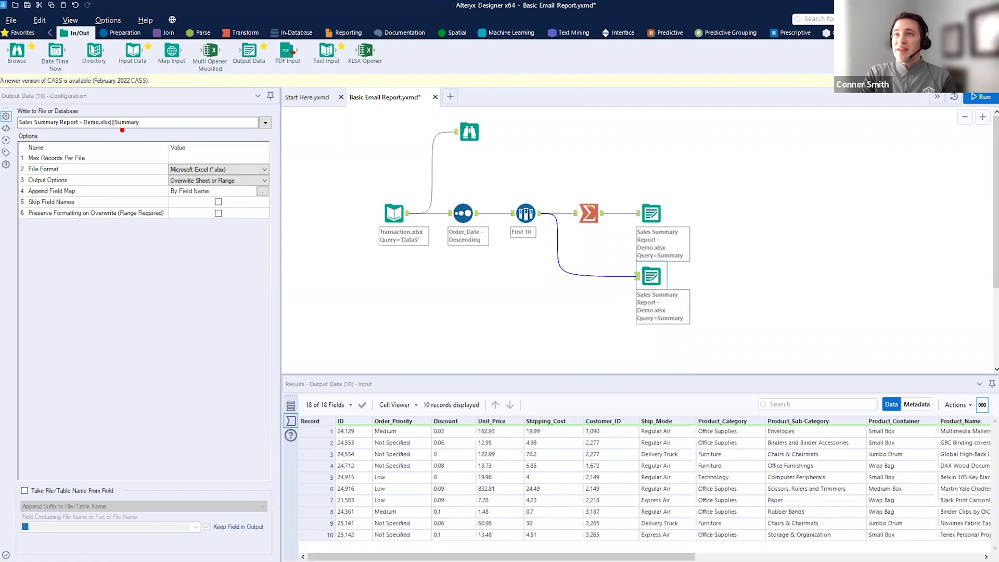
- Change the copy's sheet name from Summary to Data and shift Summarize and both outputs right
left_click_drag(159, 122, 126, 122)
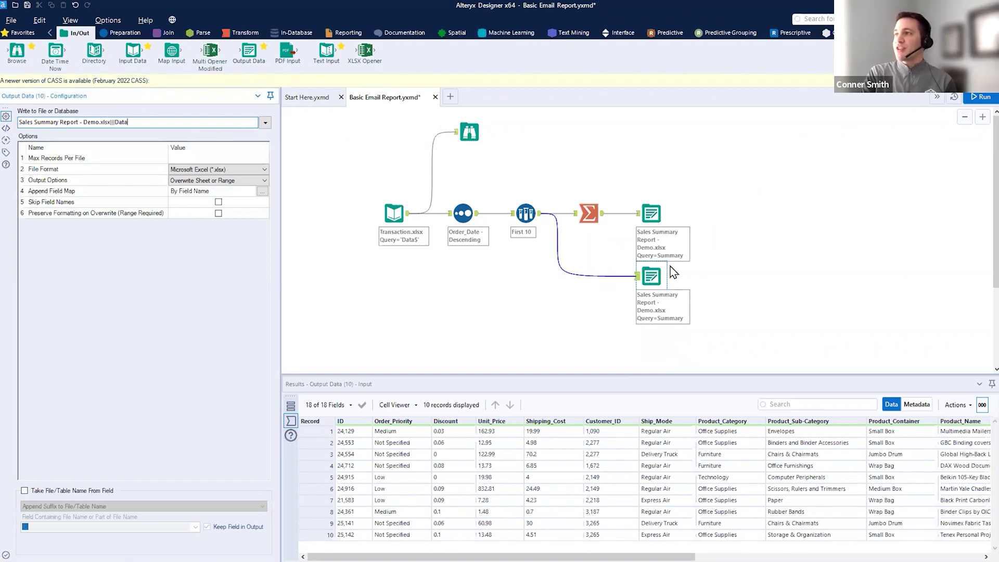
left_click_drag(557, 162, 706, 326)
left_click_drag(653, 268, 729, 268)
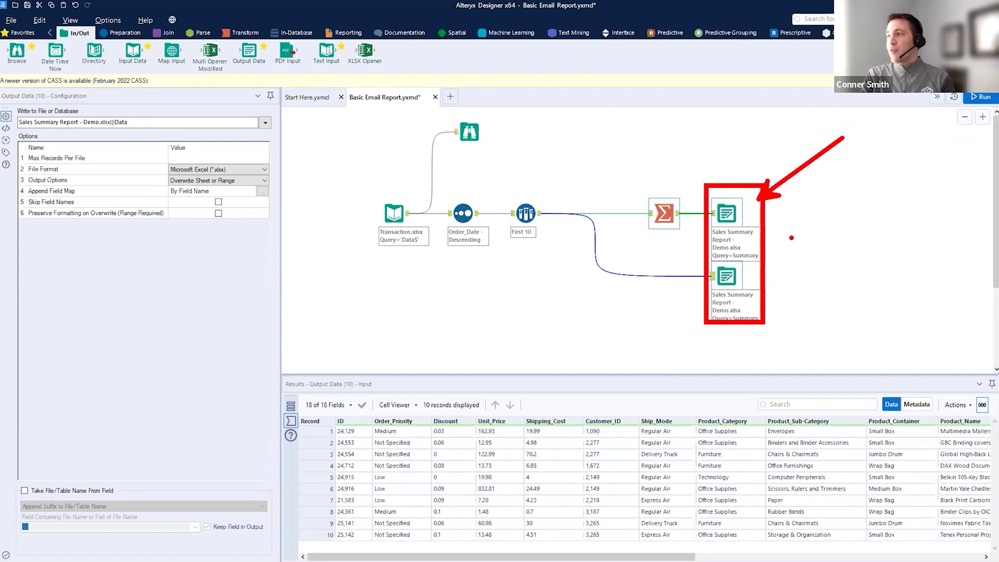
- Add a Block Until Done tool near Summarize via the tool search
left_click(812, 19)
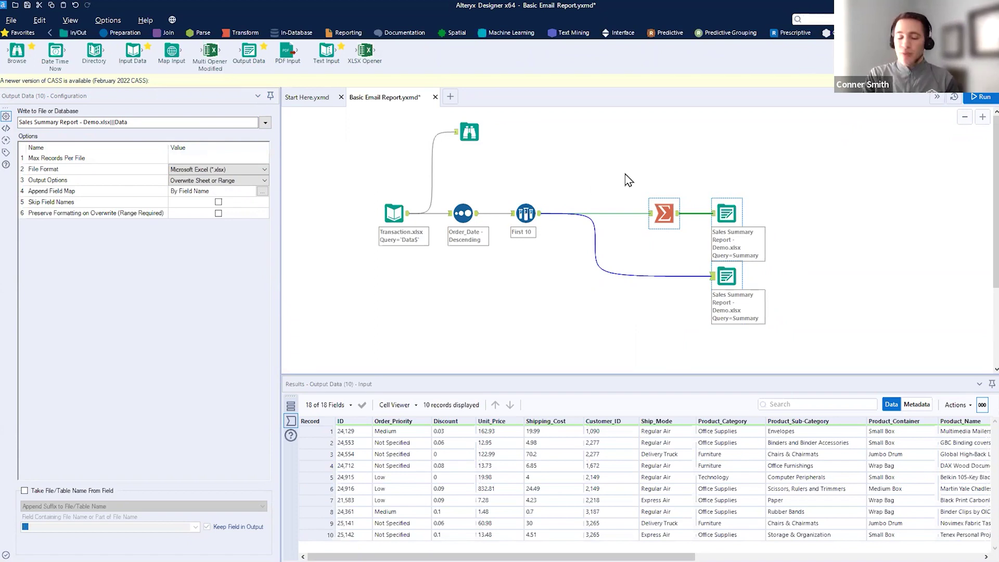
type("Block")
left_click_drag(812, 73, 582, 182)
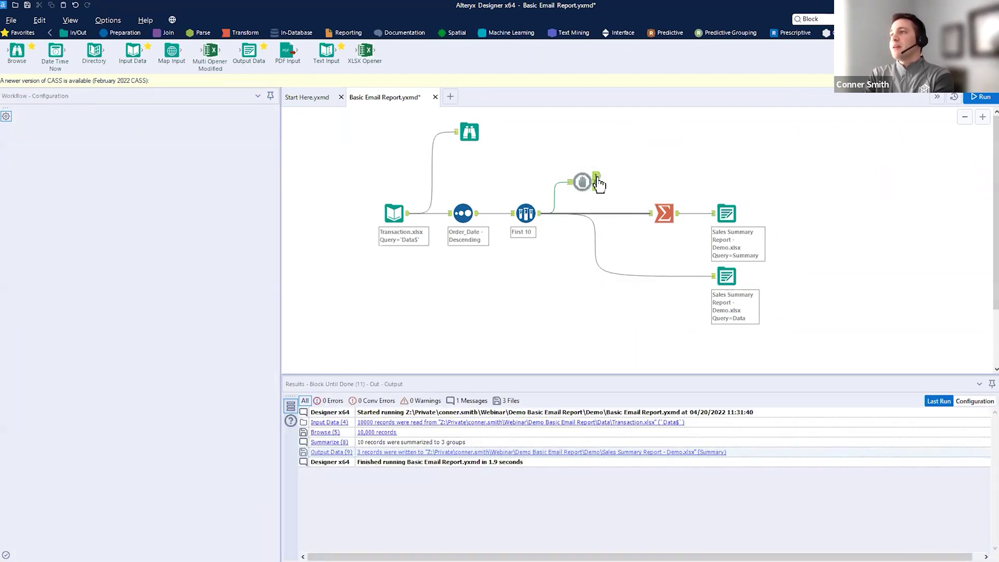
- Wire Block Until Done between First 10 and Summarize, replacing the direct First 10 output link
left_click_drag(597, 175, 672, 223)
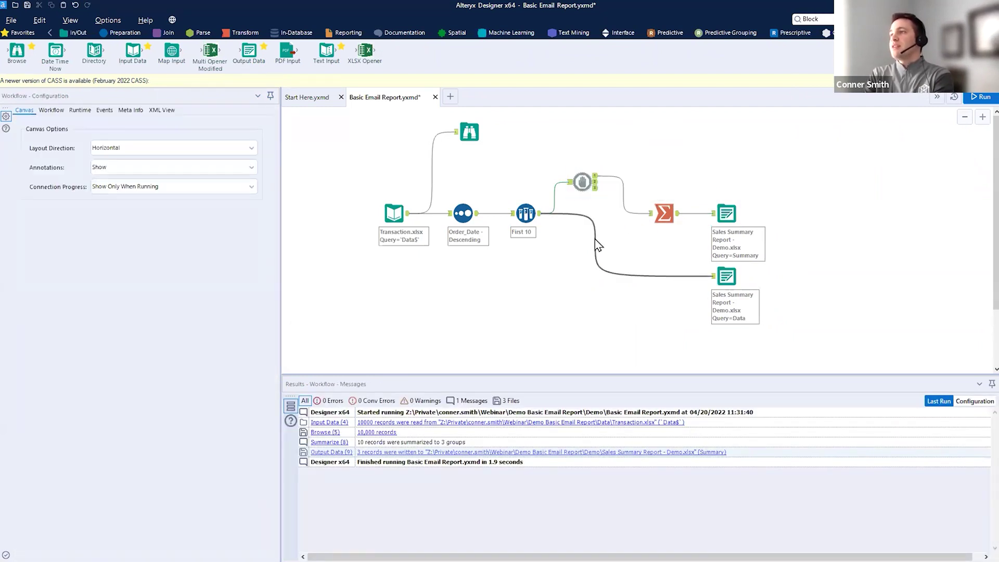
left_click(595, 237)
key("Delete")
left_click_drag(591, 186, 726, 292)
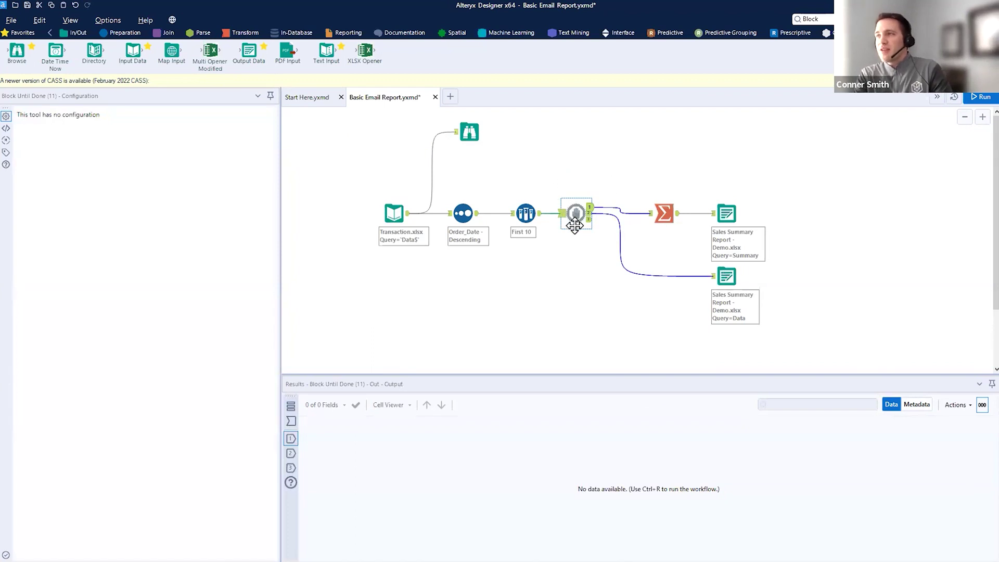
left_click_drag(748, 197, 845, 121)
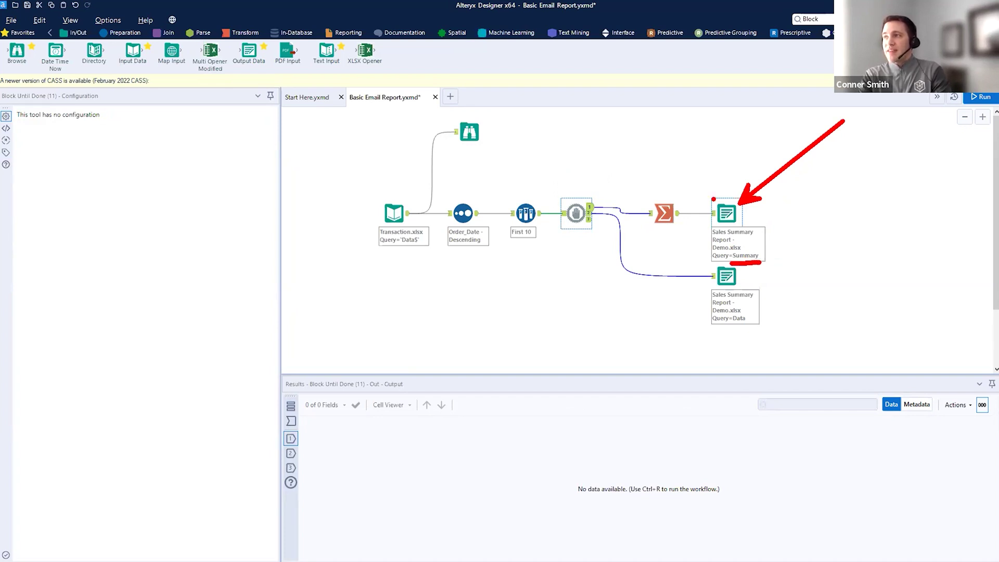
key("Escape")
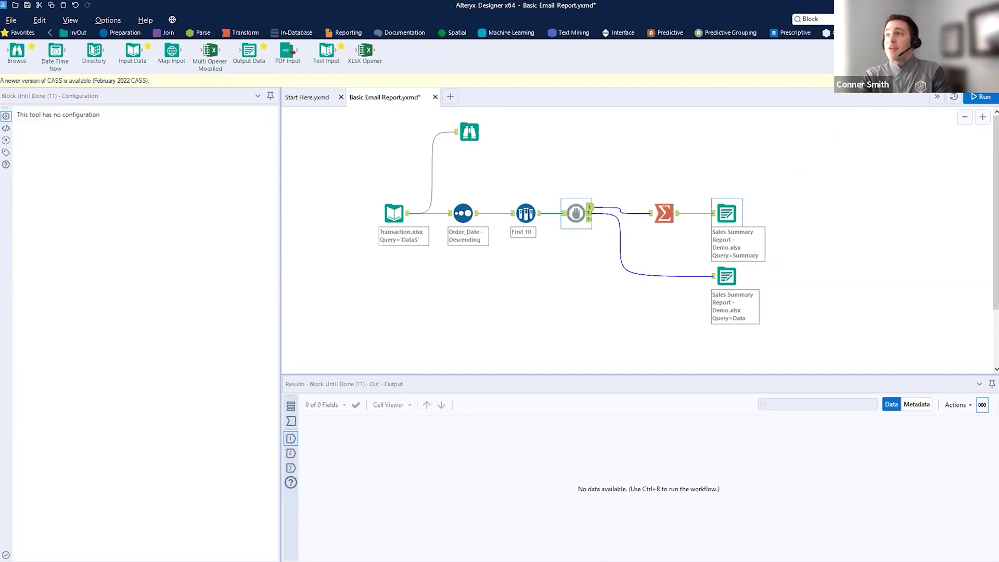
left_click_drag(713, 279, 575, 272)
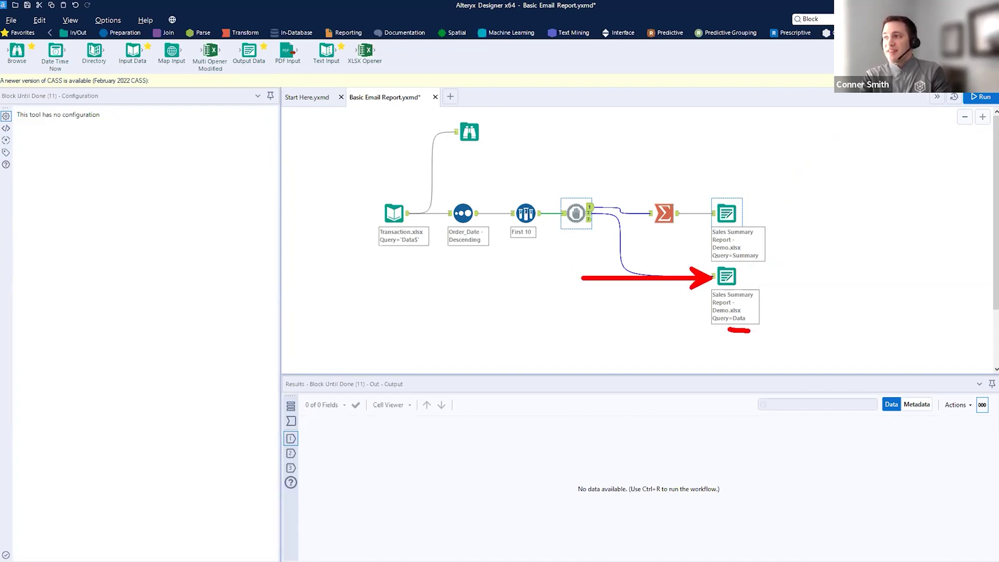
key("e")
left_click_drag(567, 183, 590, 250)
left_click_drag(592, 203, 552, 250)
left_click_drag(702, 192, 756, 245)
left_click_drag(696, 254, 757, 314)
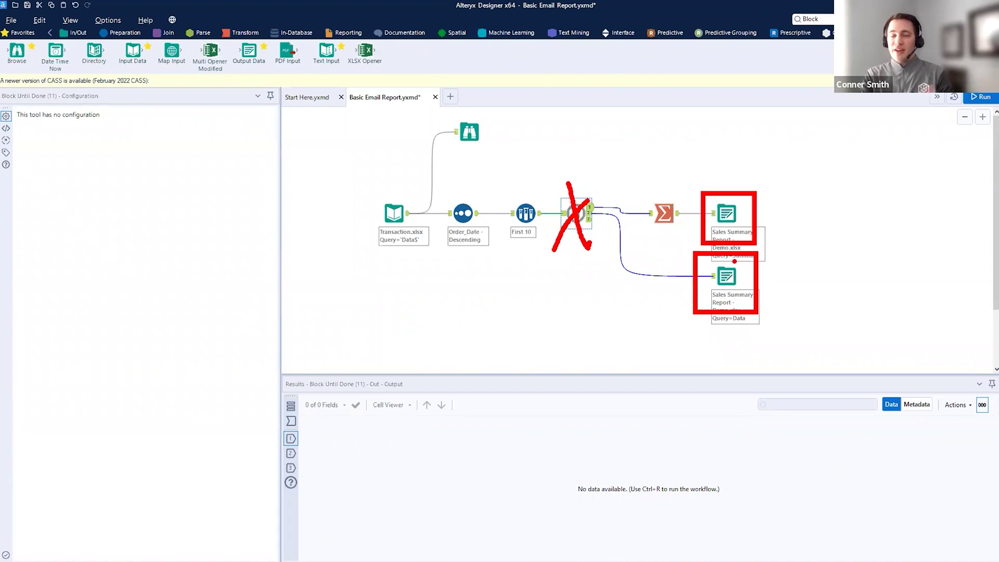
key("Escape")
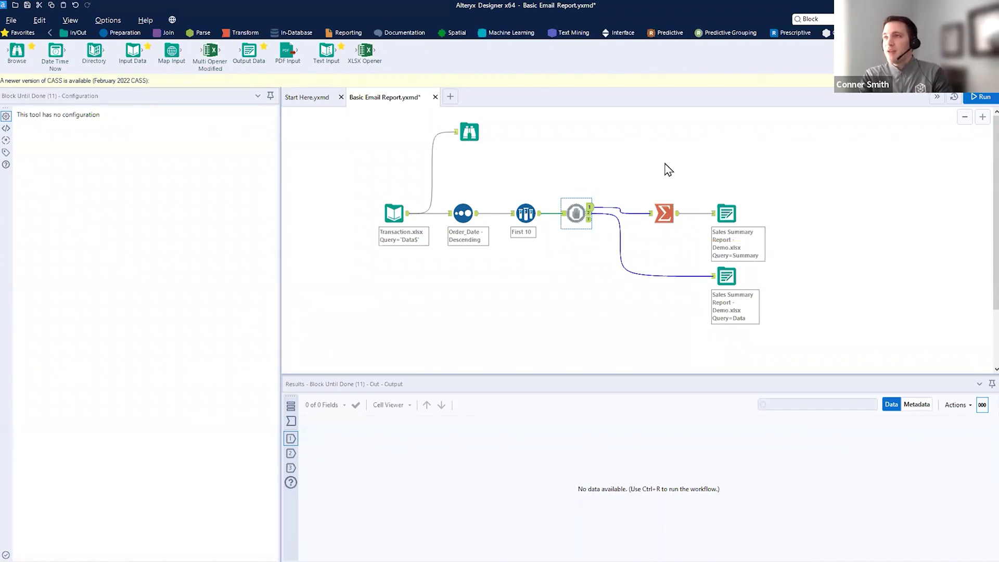
- Run the workflow and open Sales Summary Report - Demo.xlsx from the results
key("ctrl+r")
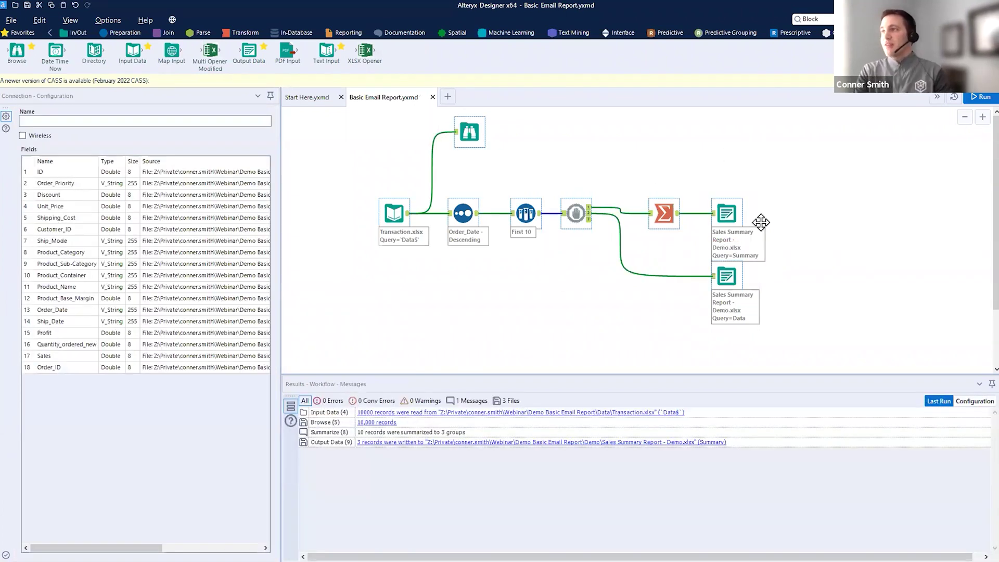
key("ctrl+2")
key("Escape")
left_click(980, 99)
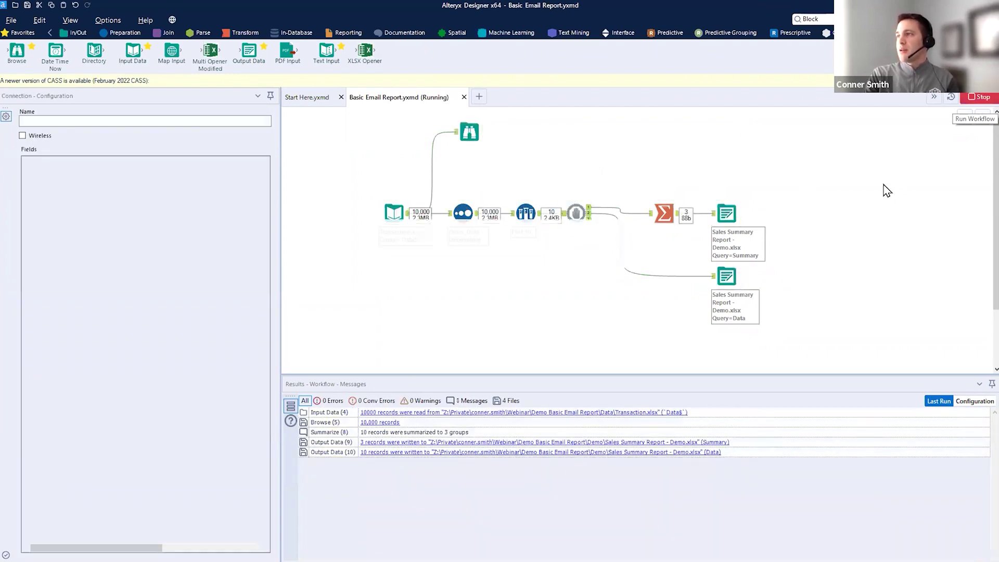
left_click(594, 326)
left_click(713, 443)
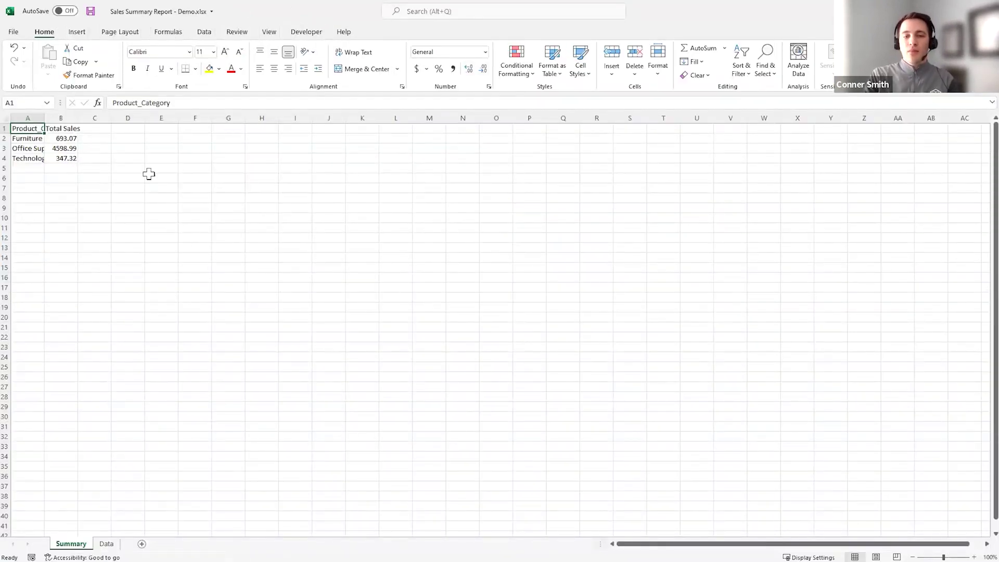
- Auto-fit Summary columns A and B, then check the 10 rows on the Data sheet
double_click(45, 118)
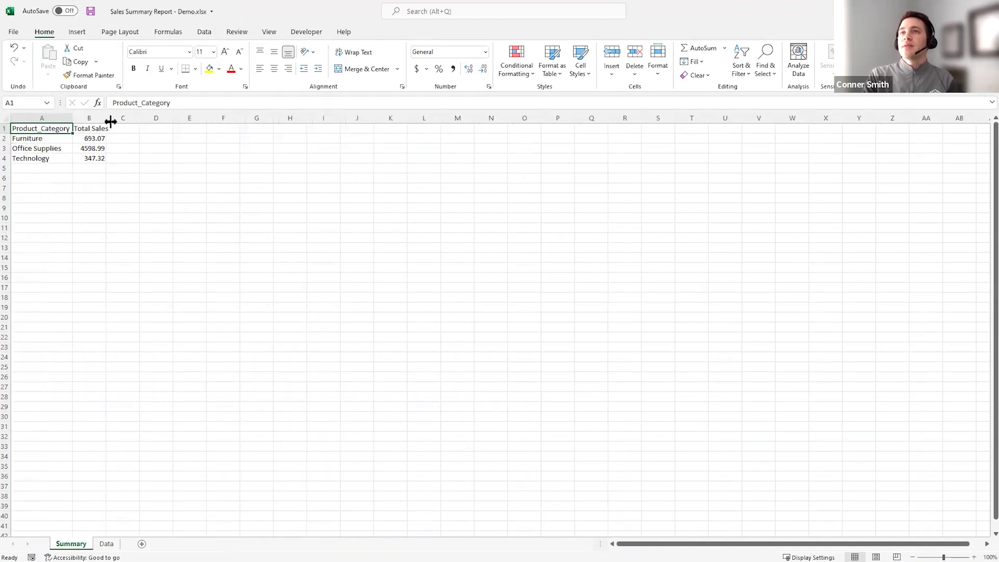
double_click(109, 118)
key("ctrl+Page_Down")
left_click(411, 317)
left_click_drag(29, 118, 616, 182)
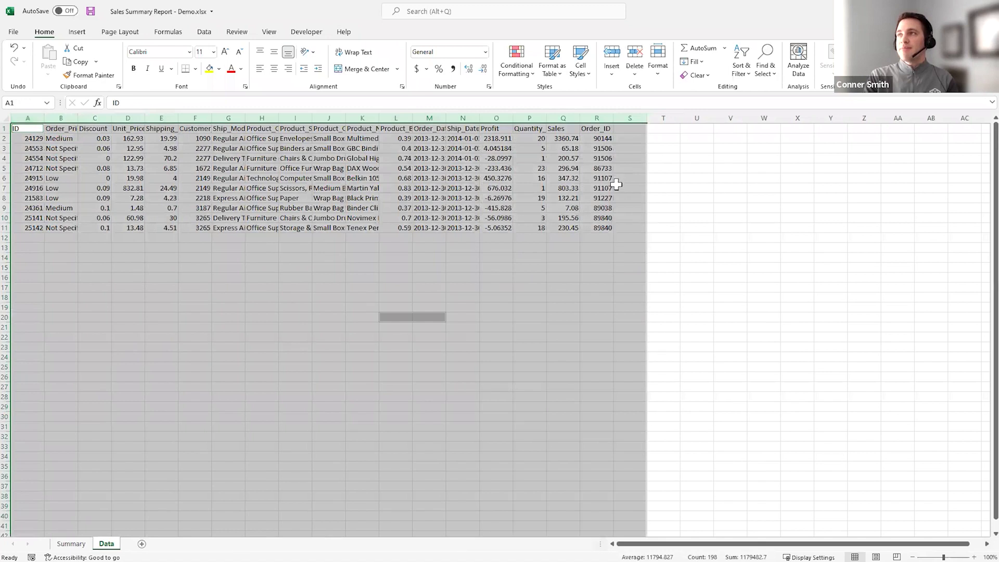
left_click(702, 285)
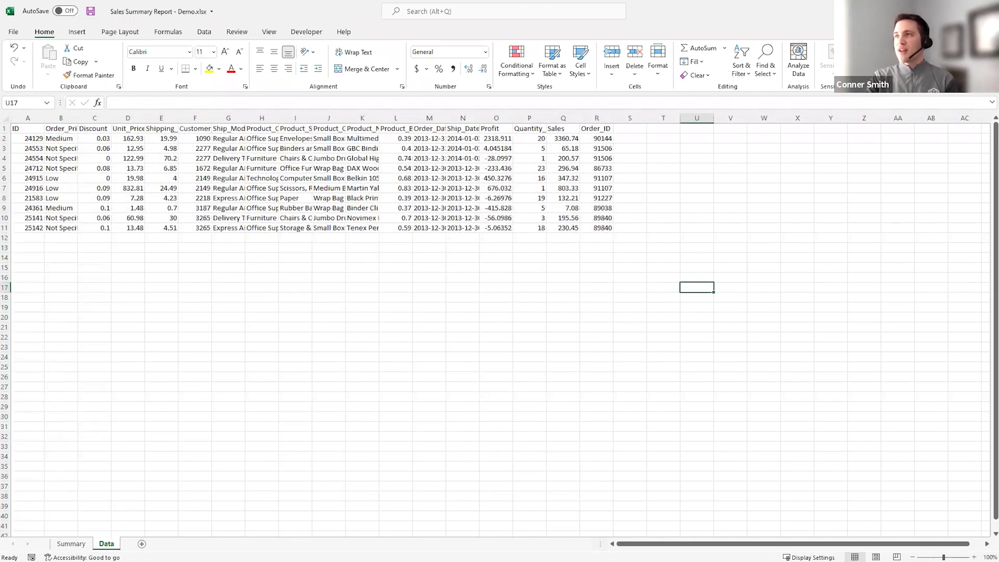
- Close the workbook without saving and return to Alteryx Designer
key("ctrl+w")
left_click(507, 303)
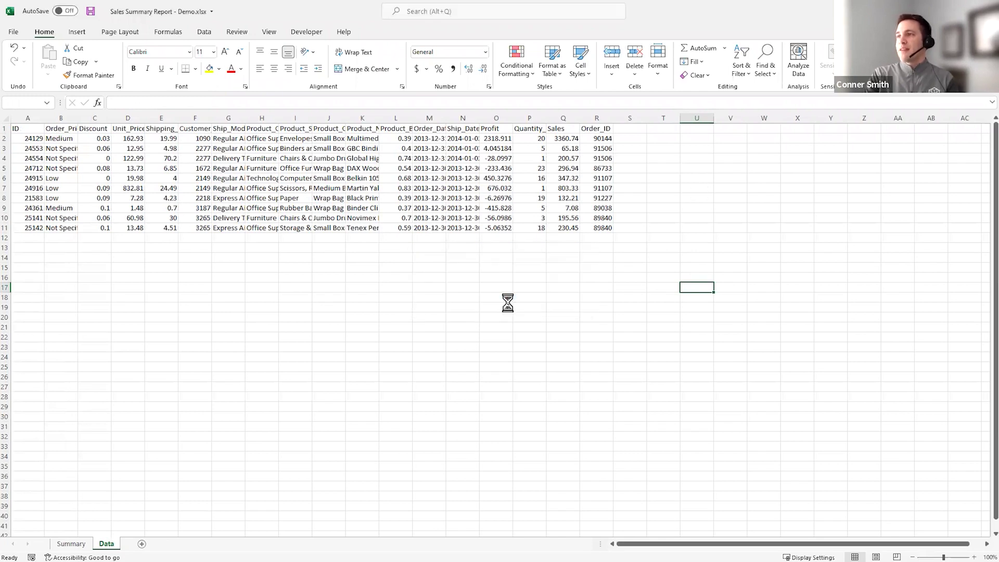
key("alt+Tab")
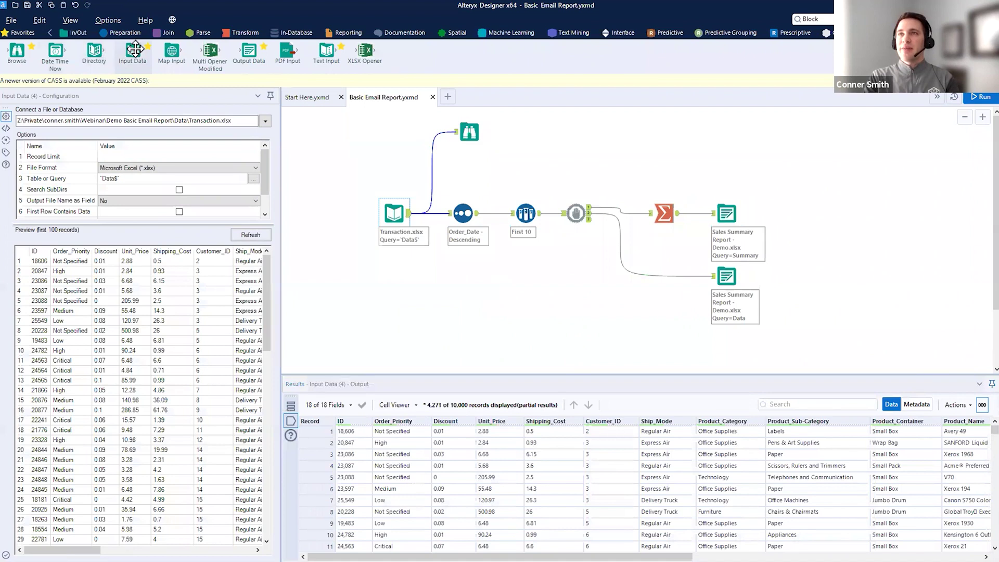
- Replace the Browse tool with a new Input Data tool using a Microsoft SQL Server ODBC source
key("Delete")
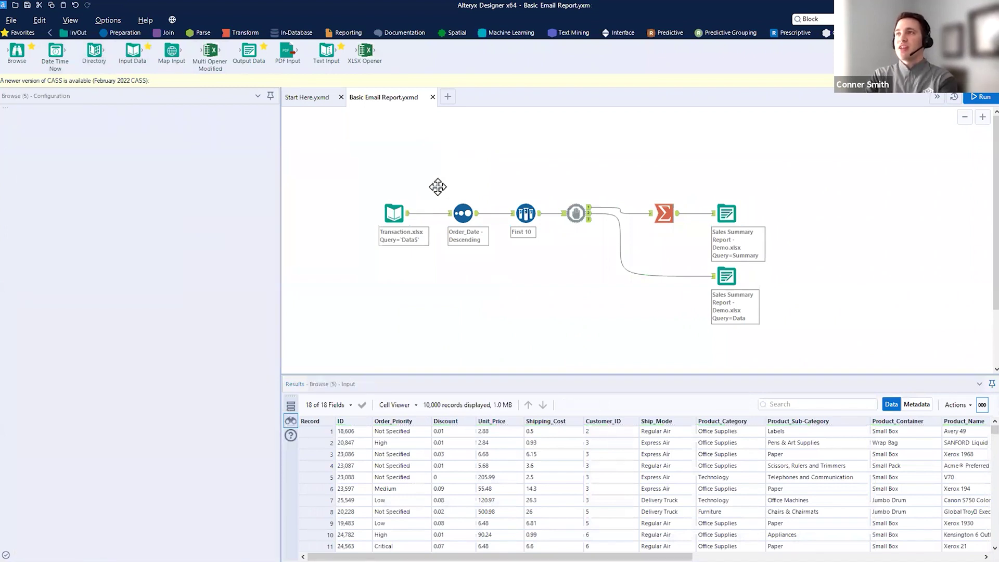
left_click_drag(132, 51, 394, 283)
left_click(265, 123)
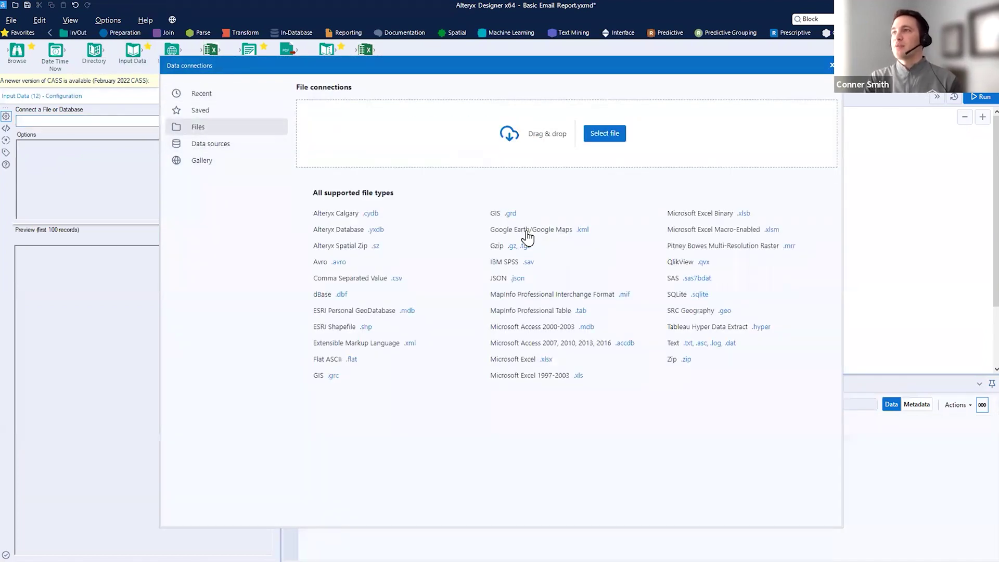
left_click(229, 147)
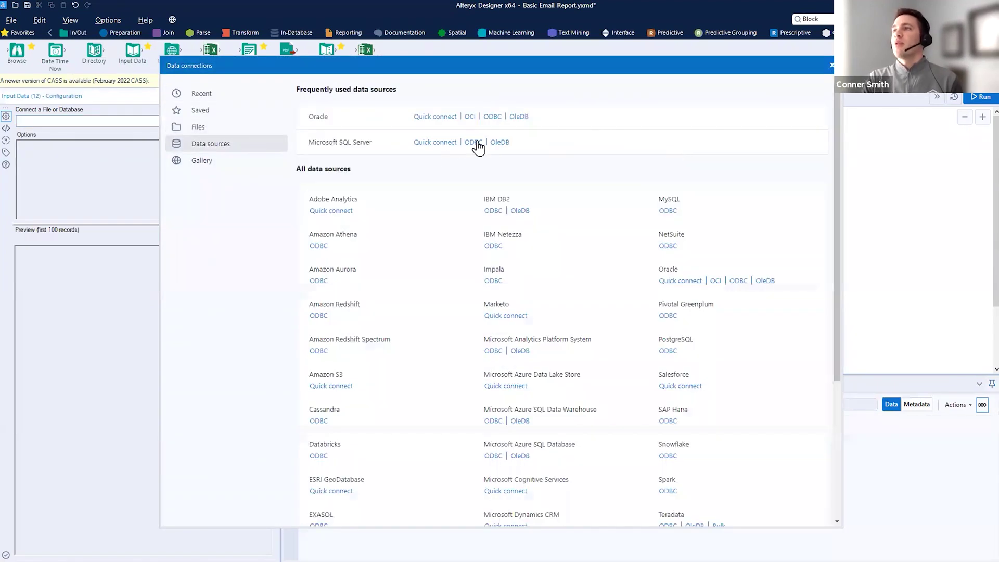
left_click(474, 142)
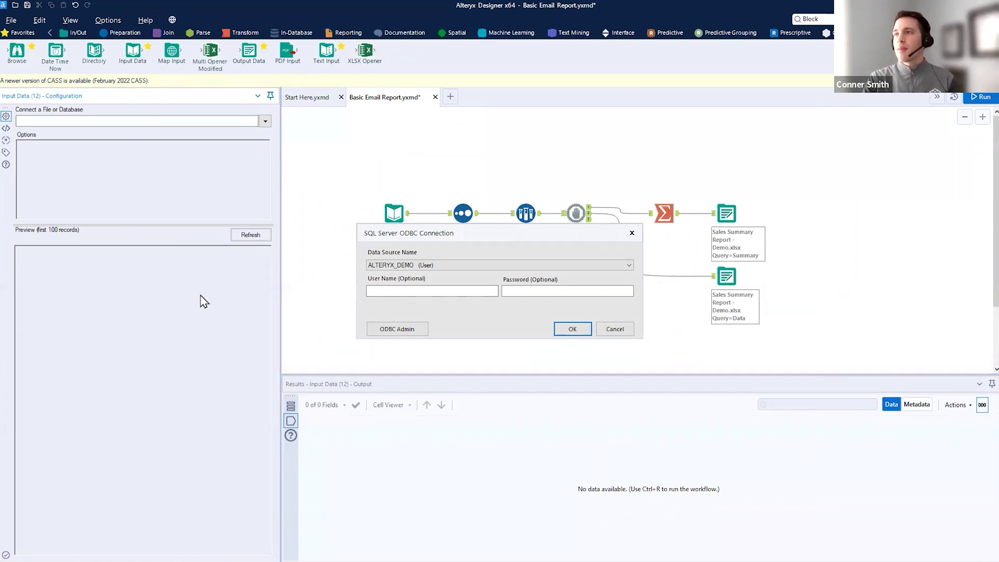
- Enter the database user name and confirm the SQL Server ODBC connection
left_click(384, 289)
type("svc_enablement")
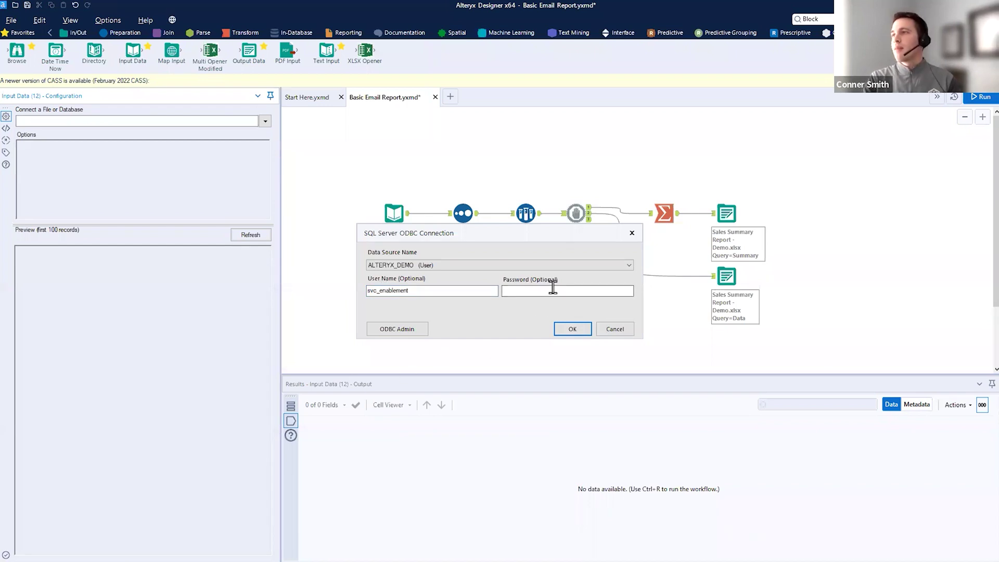
left_click(572, 329)
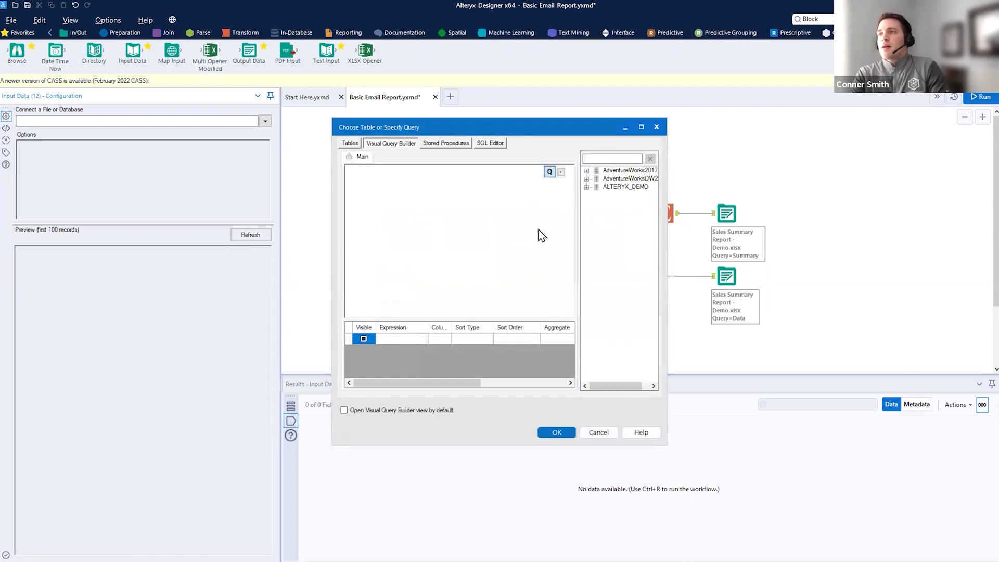
- Choose the Transactions table under ALTERYX_DEMO > dbo
left_click(587, 187)
left_click(597, 196)
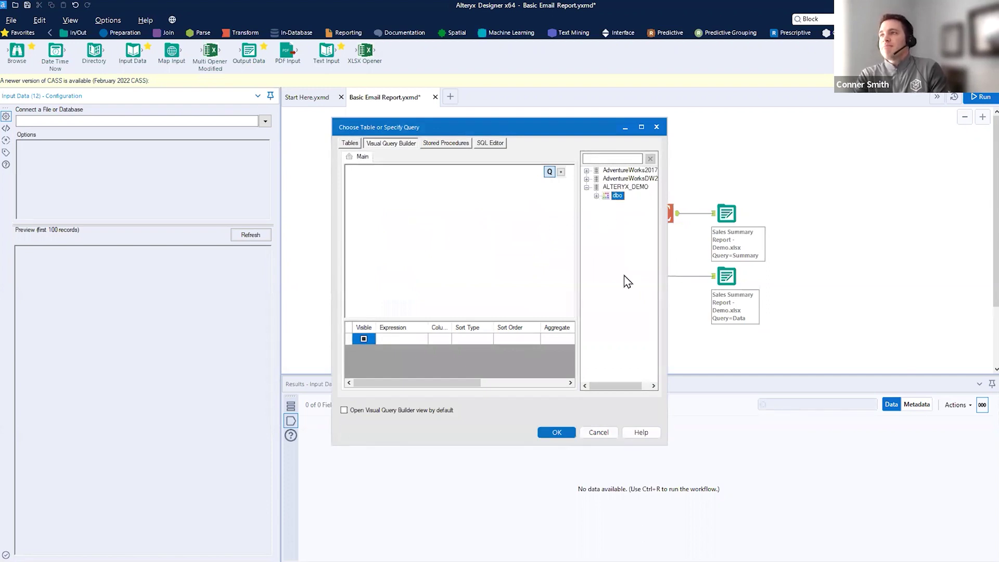
scroll(627, 323, "down", 10)
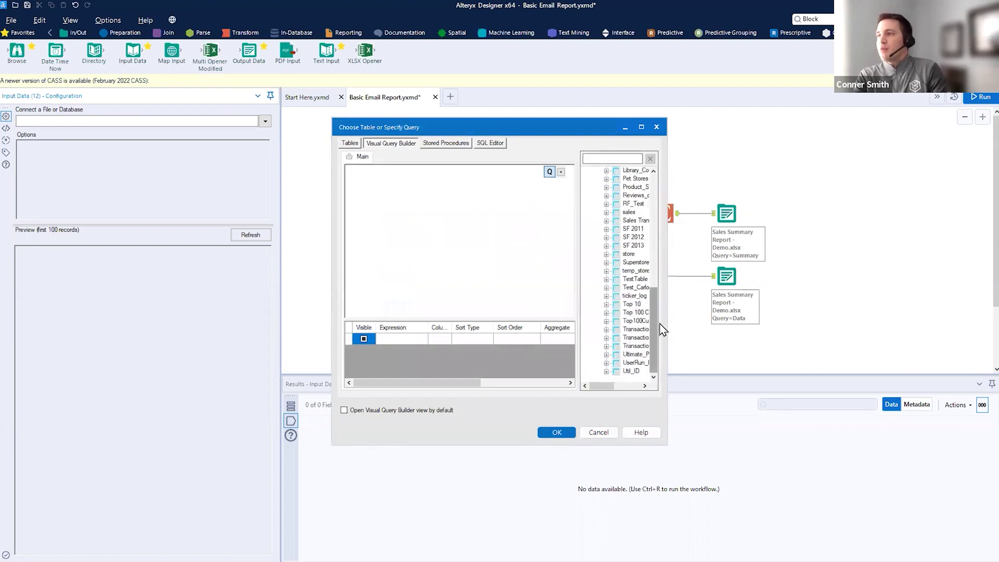
left_click_drag(667, 321, 801, 323)
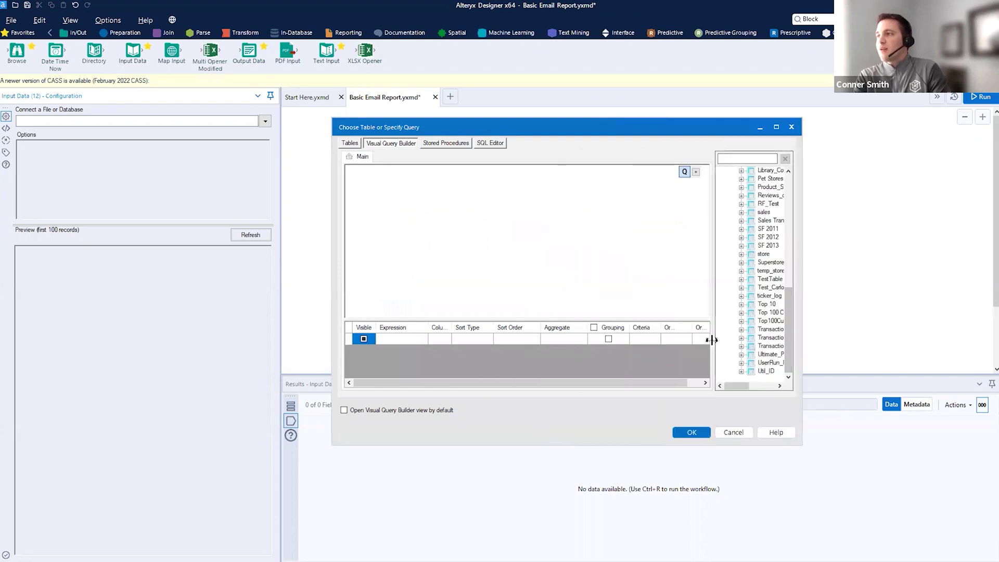
left_click_drag(715, 339, 561, 341)
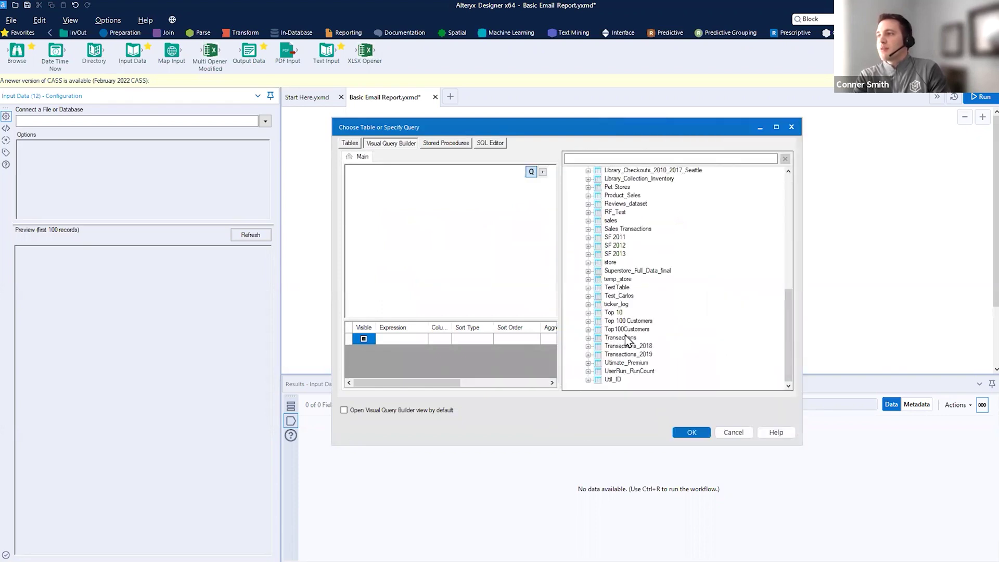
double_click(627, 338)
left_click(692, 432)
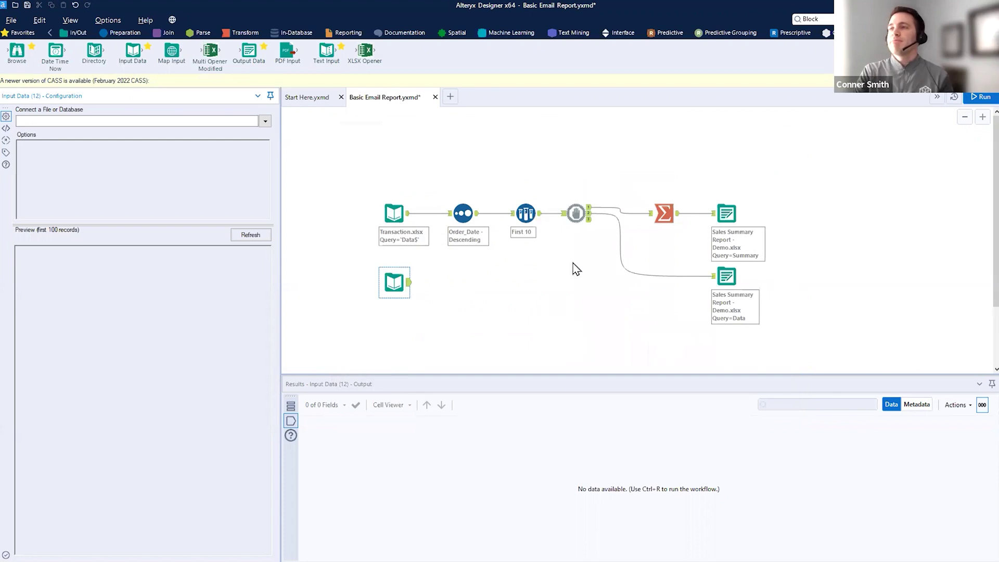
- Reroute Order_Date's input from Transaction.xlsx to the ALTERYX_DEMO database input
mouse_move(431, 269)
left_mouse_down()
mouse_move(378, 269)
mouse_move(361, 206)
mouse_move(429, 242)
left_mouse_up()
key("Escape")
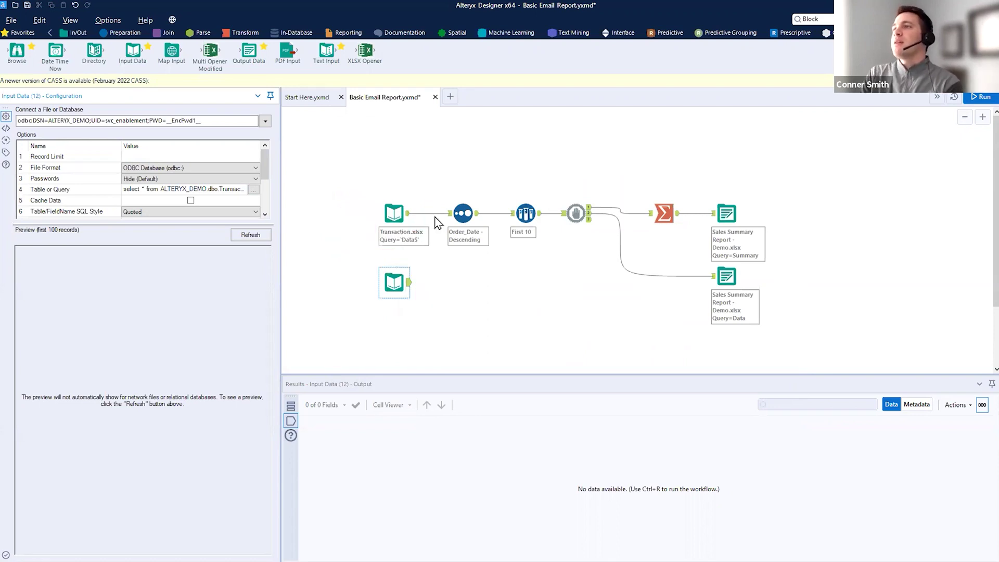
key("ctrl+2")
left_click_drag(444, 174, 783, 312)
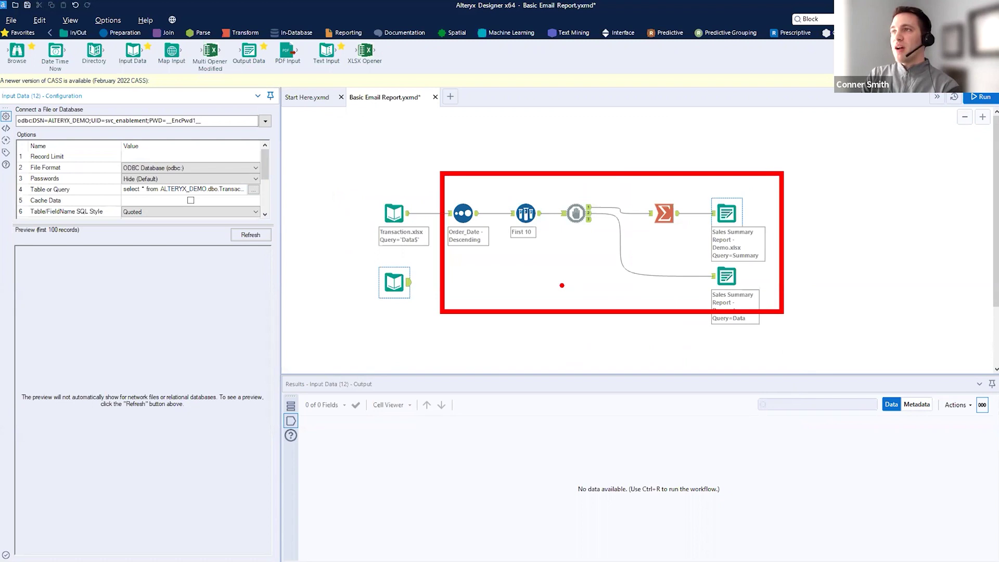
key("Escape")
left_click(425, 216)
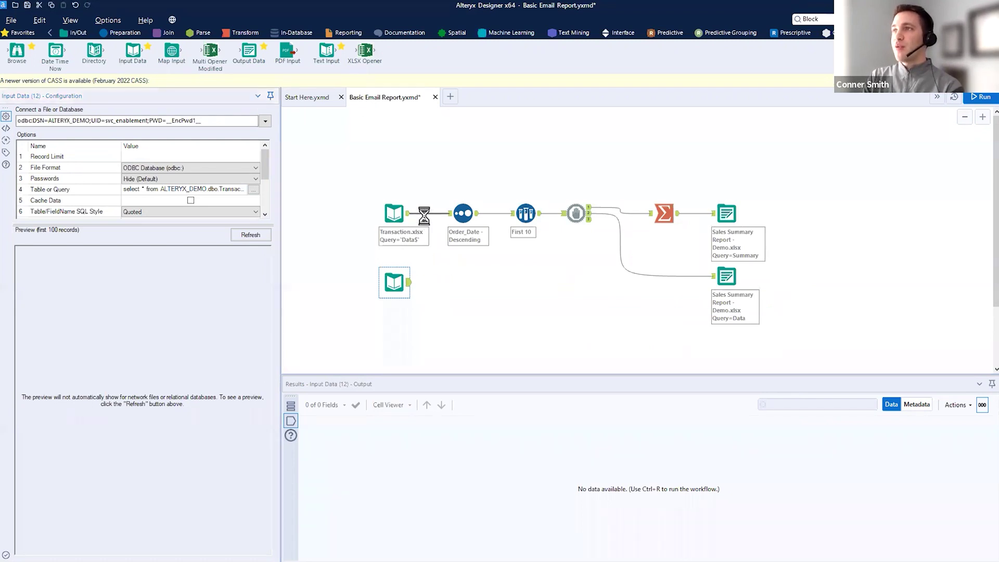
left_click_drag(409, 284, 461, 211)
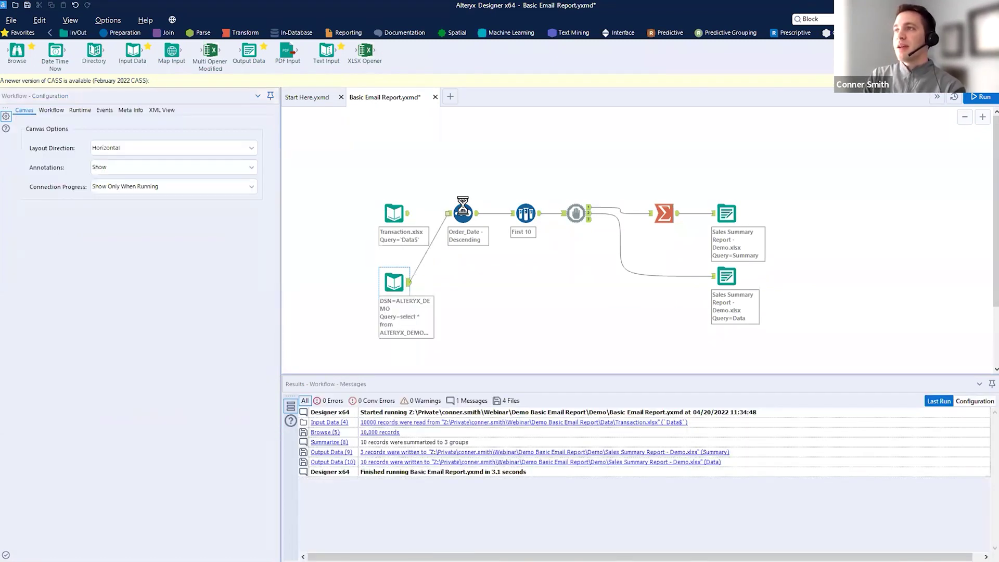
- Run the workflow and preview the database input's records
left_click(981, 98)
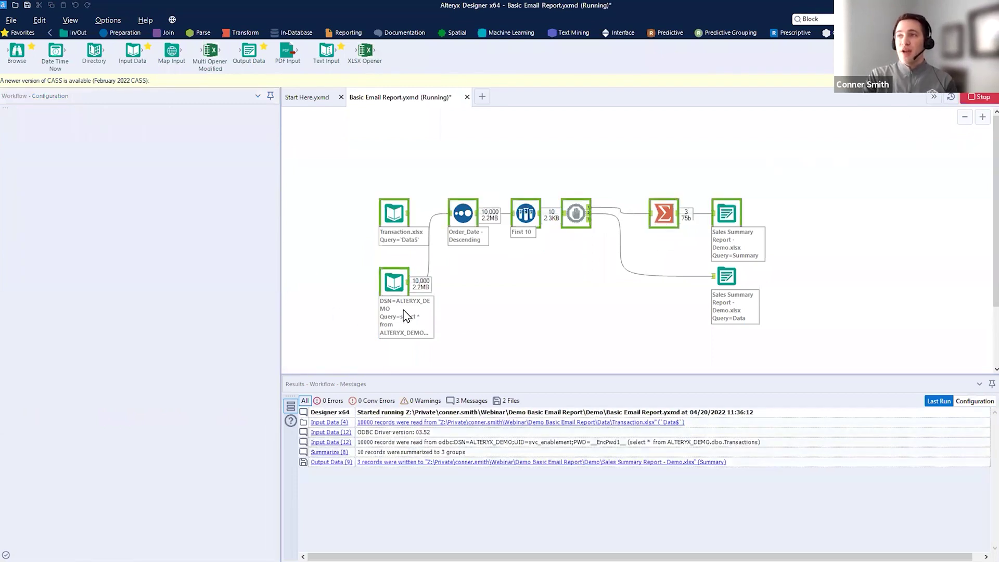
left_click(603, 325)
left_click_drag(381, 183, 421, 225)
left_click_drag(428, 187, 333, 260)
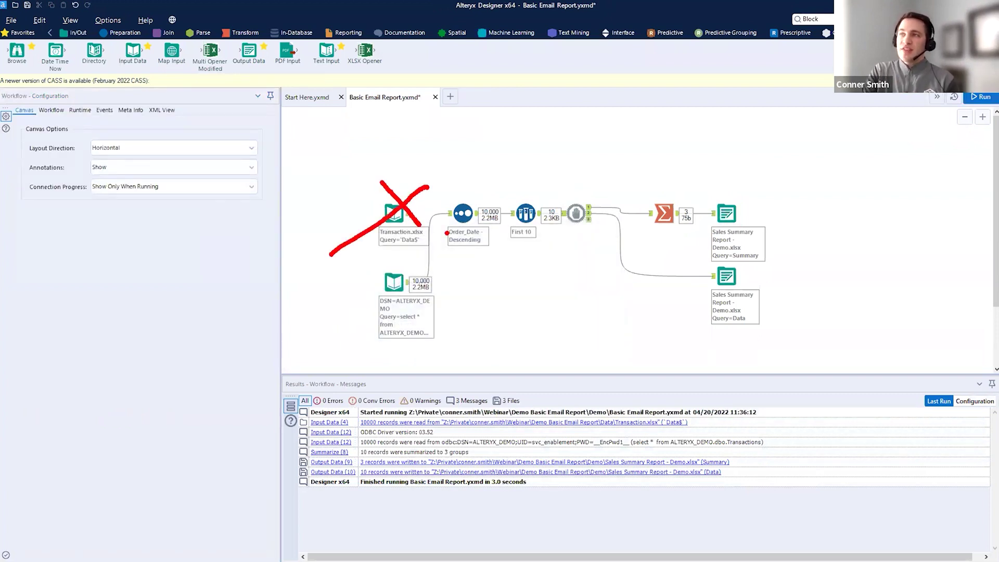
left_click(401, 285)
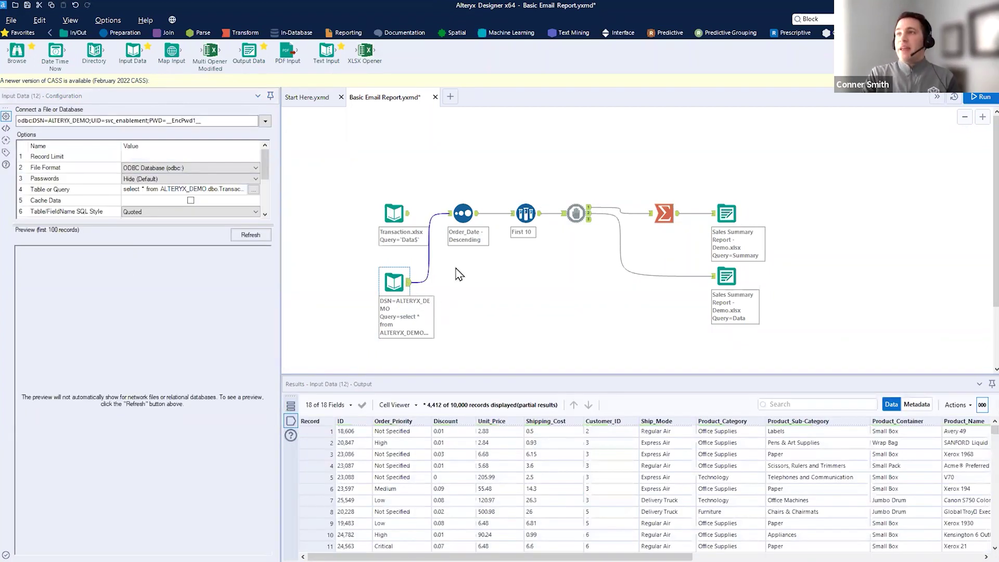
- Delete the database input's link to Order_Date and select a group of tools
left_click(428, 275)
key("Delete")
left_click(398, 284)
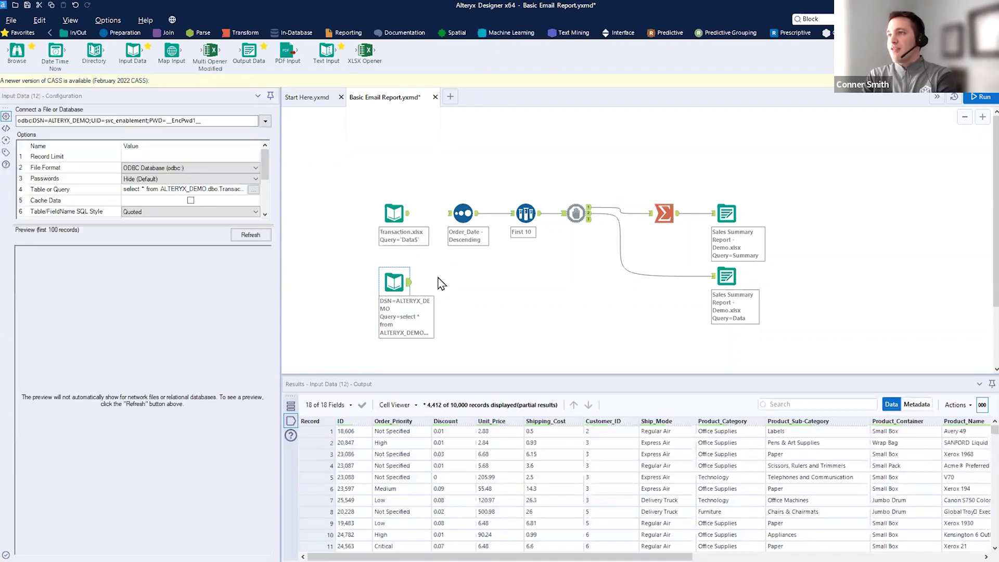
left_click(526, 260)
left_click_drag(365, 178, 794, 328)
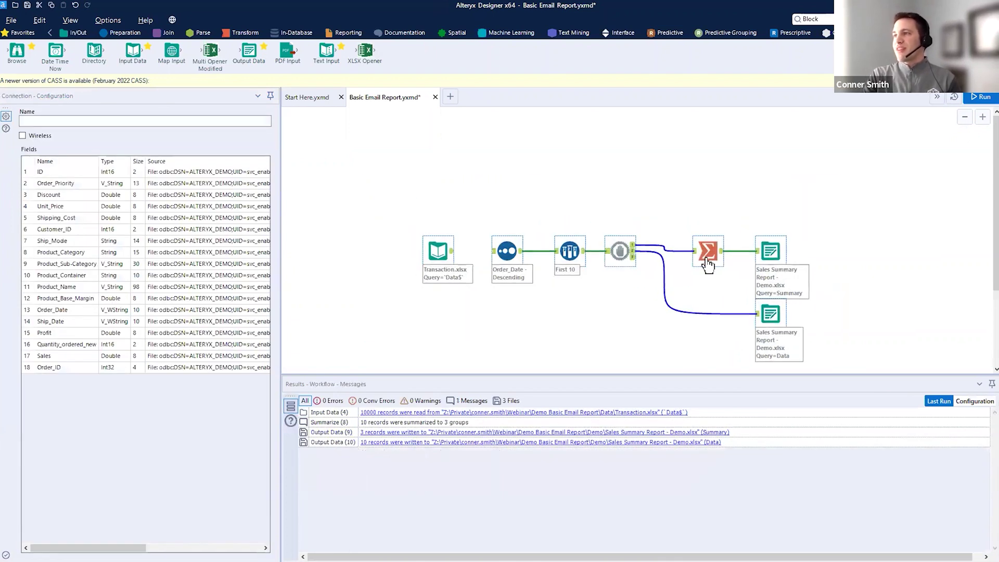
- Add a File Browse question connected to the Transaction.xlsx Input Data tool
left_click(498, 213)
left_click(623, 32)
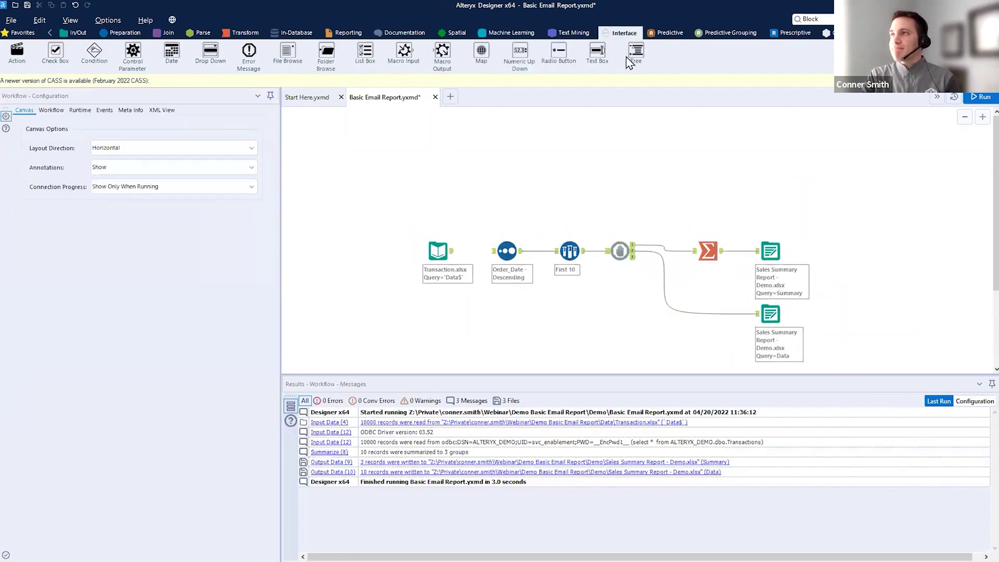
mouse_move(288, 52)
left_mouse_down()
mouse_move(413, 193)
mouse_move(368, 167)
left_mouse_up()
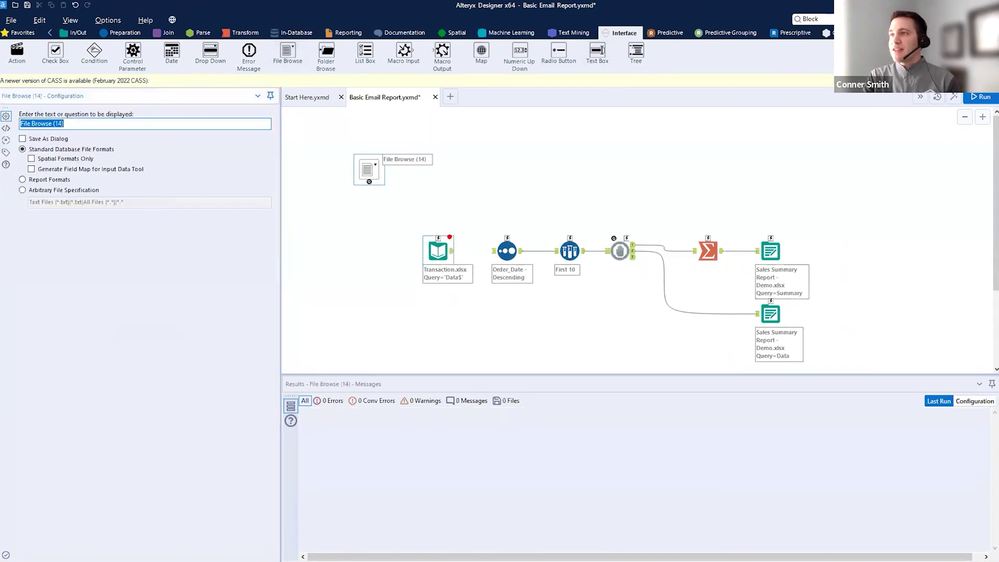
key("Escape")
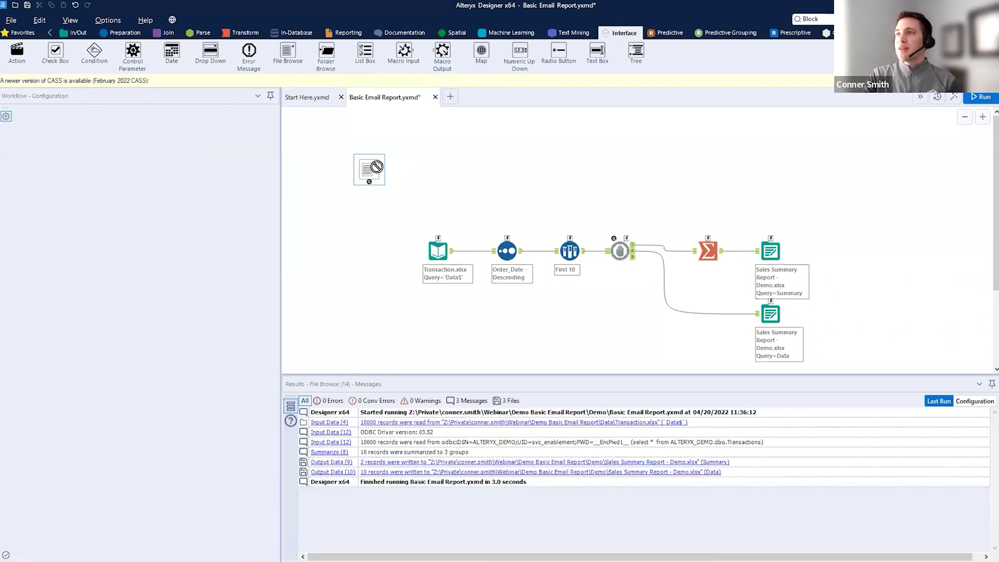
key("Delete")
left_click_drag(288, 52, 437, 247)
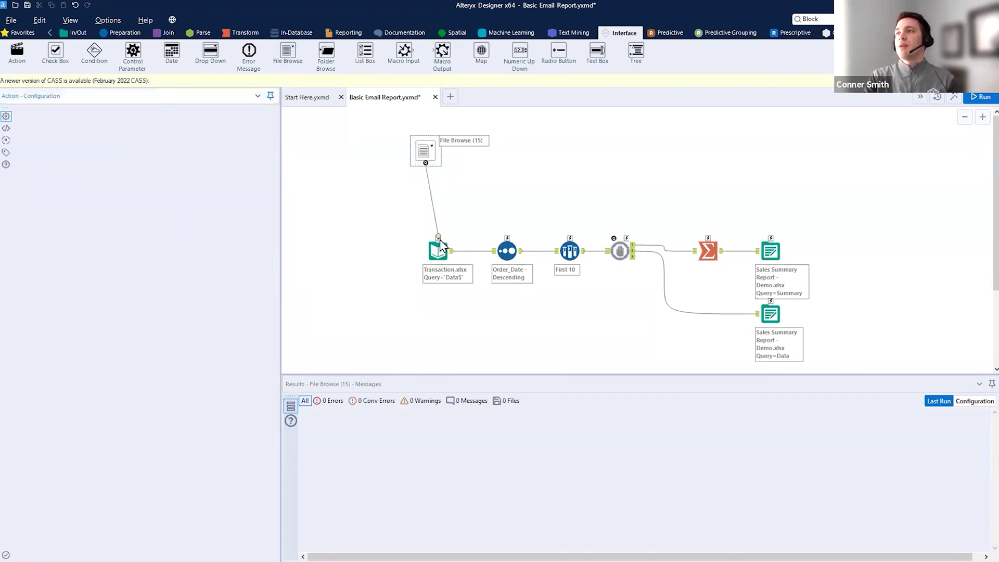
- Label the File Browse question 'Updated File', run the workflow, and start saving
left_click(426, 151)
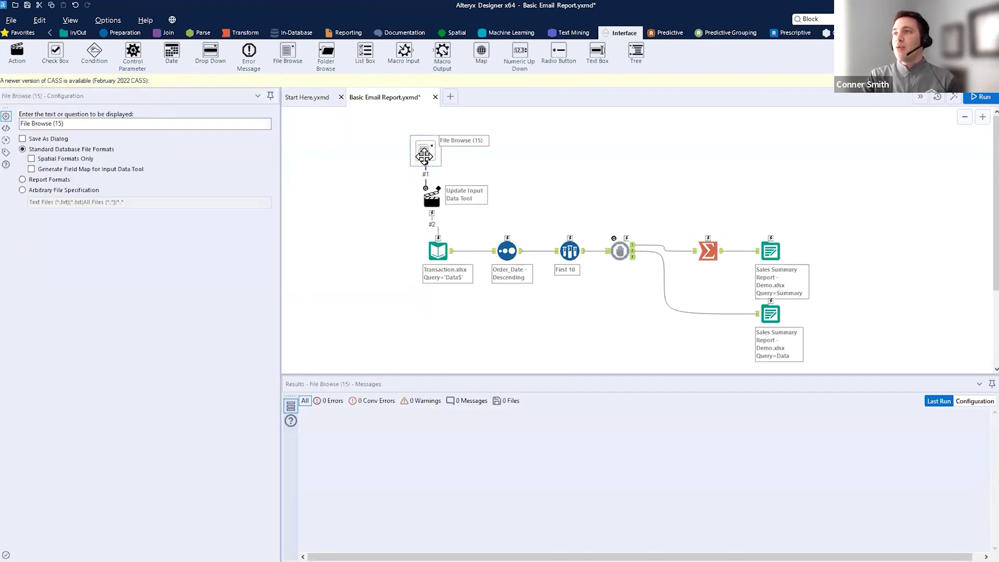
triple_click(70, 125)
type("Updated File")
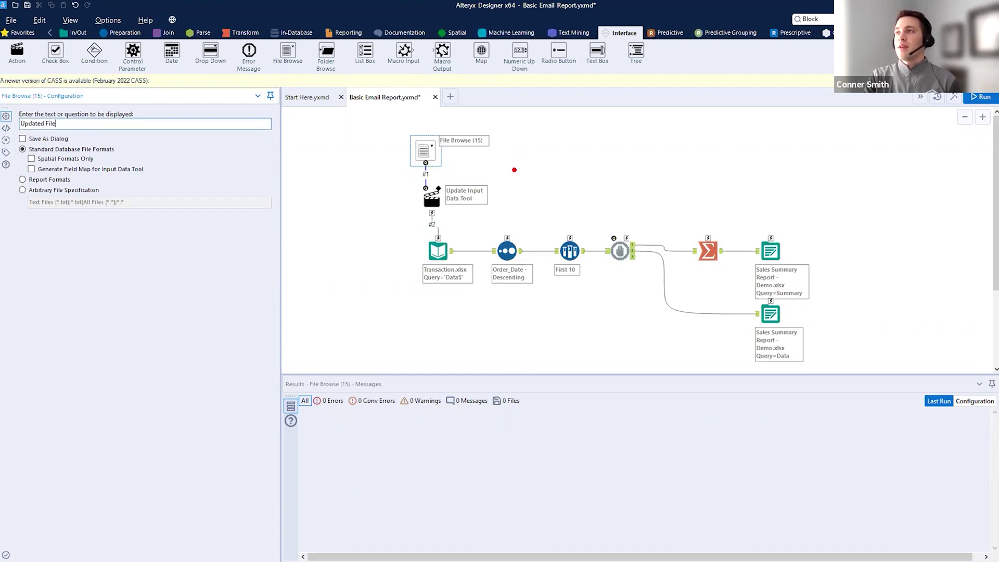
key("ctrl+r")
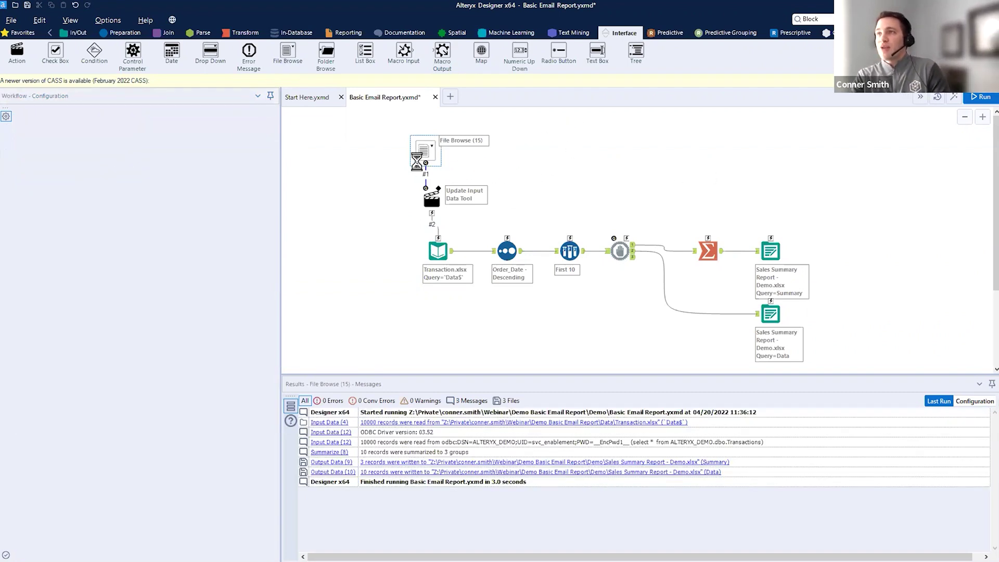
key("ctrl+s")
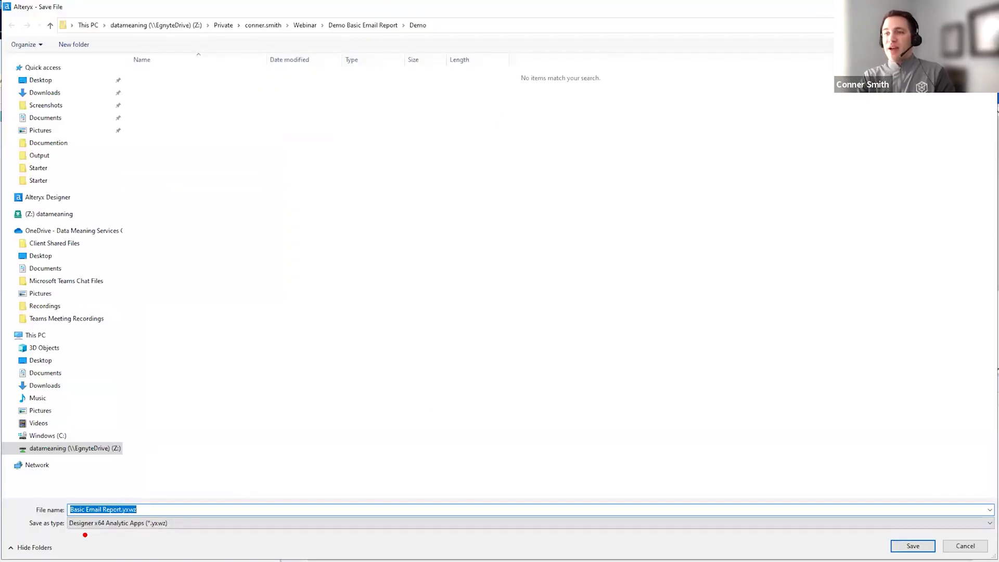
- Cancel the first save dialog without saving
left_click_drag(88, 531, 167, 535)
left_click(966, 546)
left_click_drag(462, 147, 564, 87)
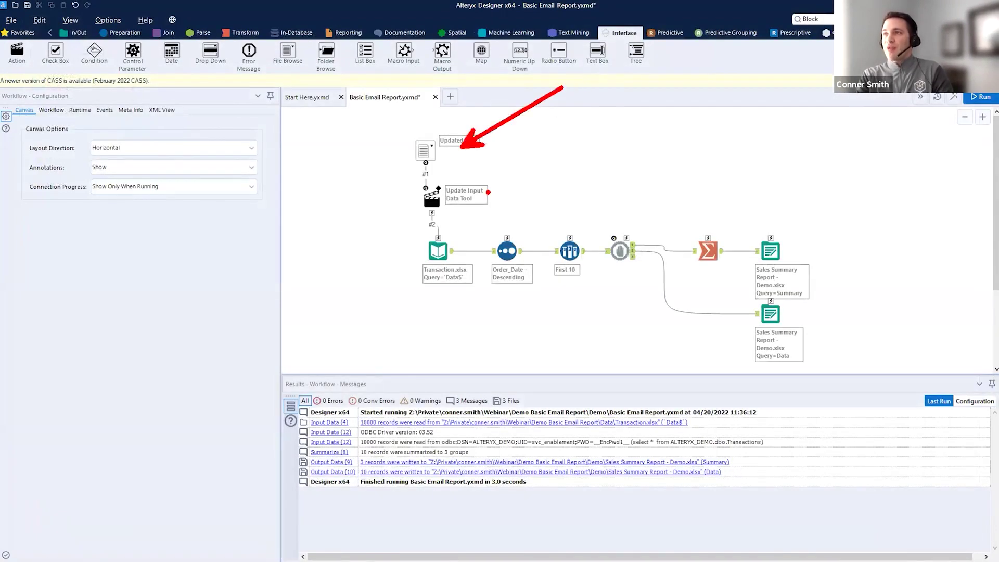
- Save the workflow as the analytic app Basic Email Report.yxwz (*.yxwz)
left_click(11, 19)
left_click(41, 104)
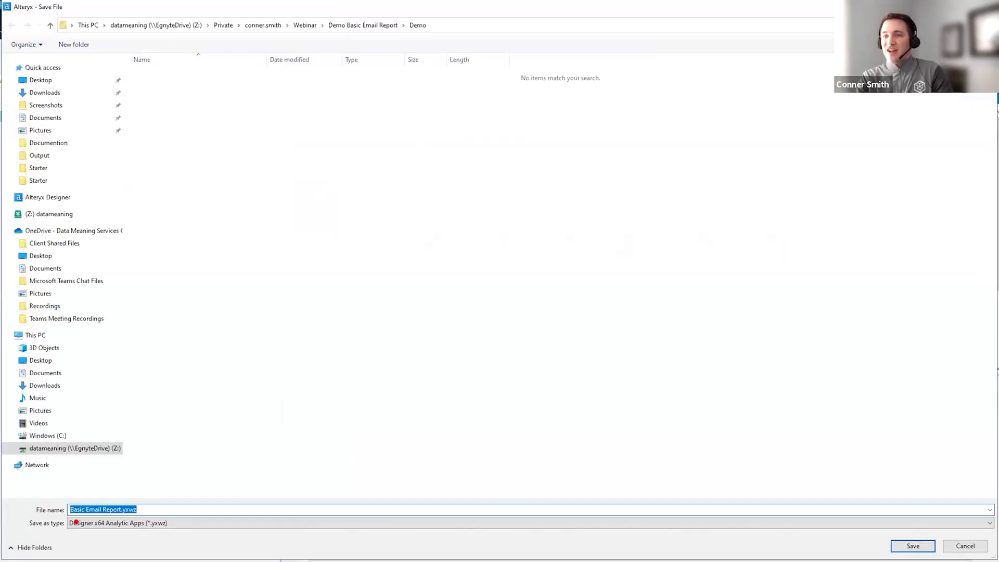
left_click_drag(76, 522, 156, 520)
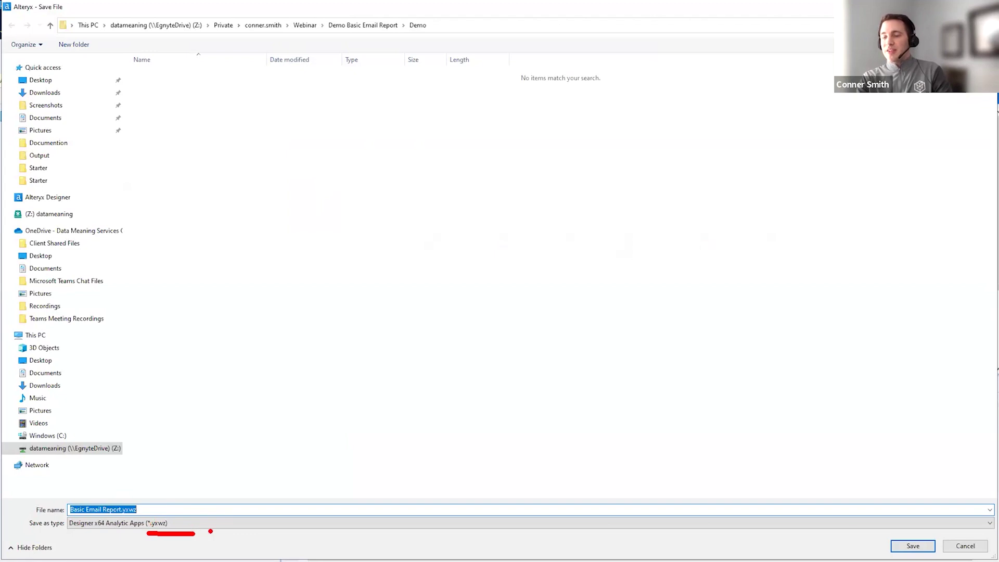
left_click(913, 546)
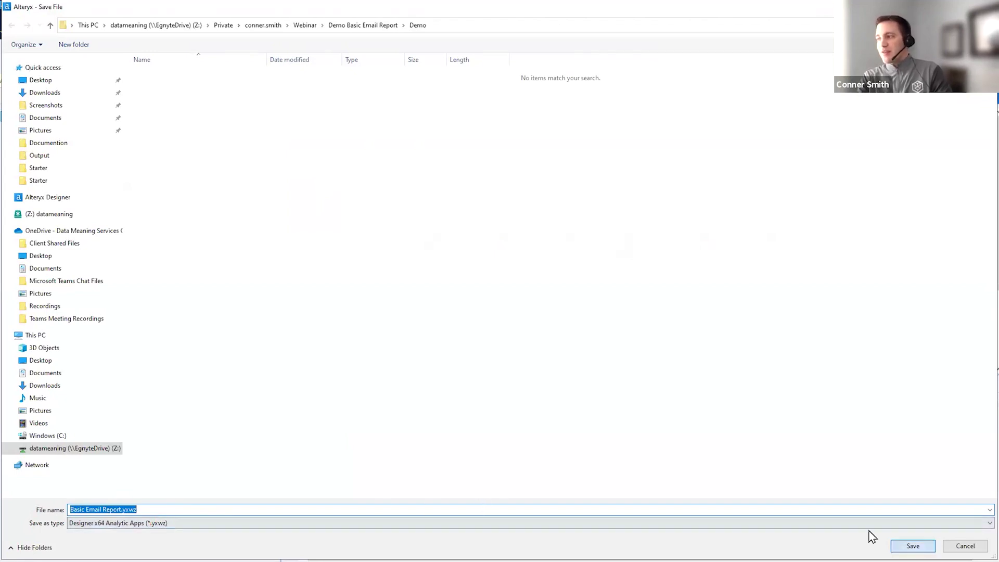
left_click_drag(569, 137, 458, 195)
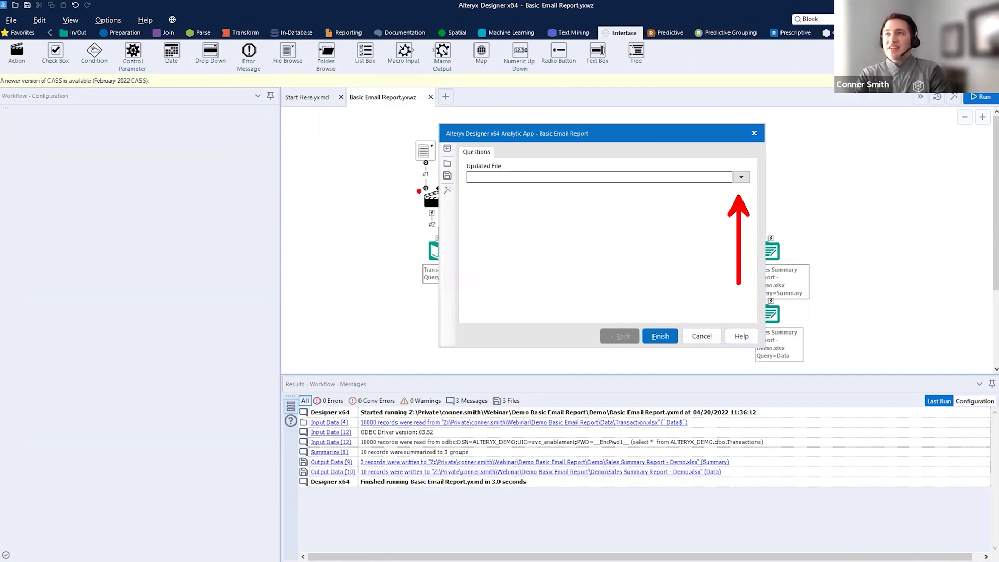
- Confirm the saved .yxwz file in the Demo folder, then close the analytic app window
left_click_drag(192, 264, 194, 275)
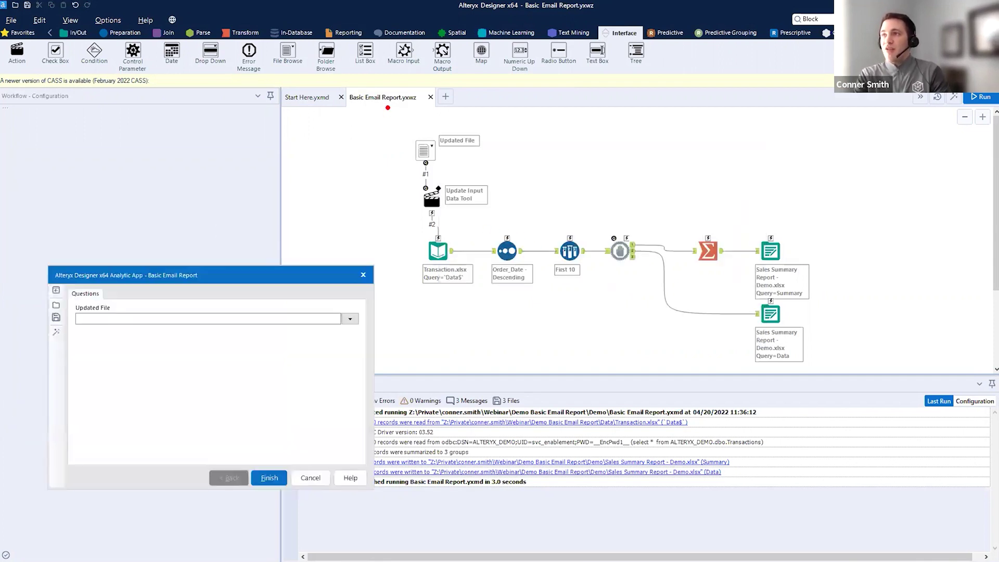
left_click_drag(316, 279, 602, 160)
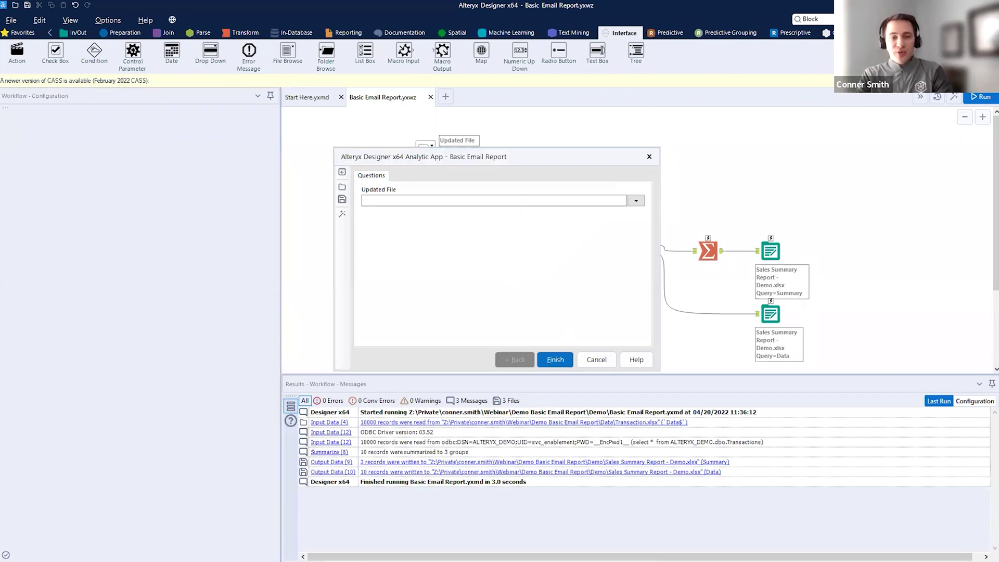
key("alt+Tab")
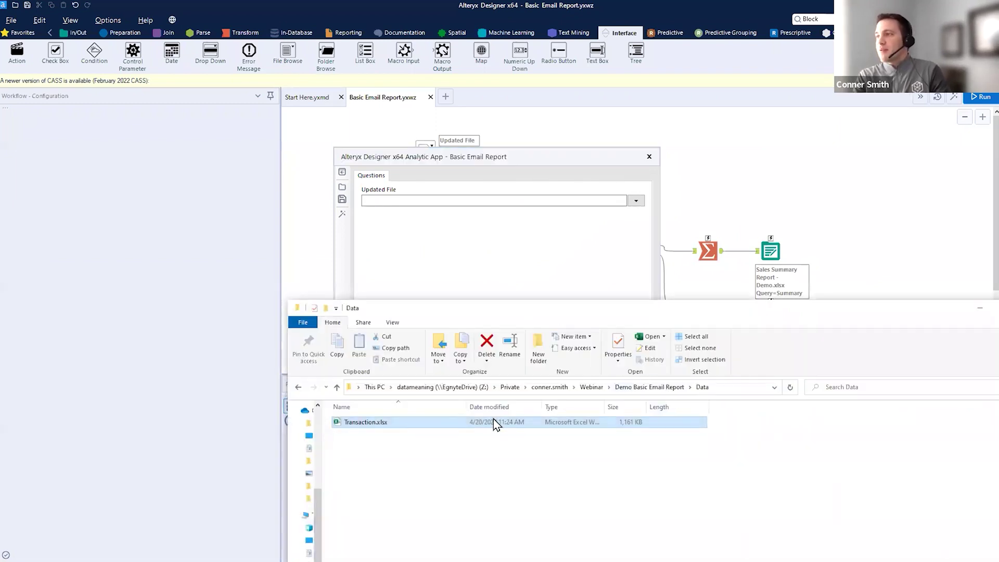
key("alt+Up")
double_click(382, 437)
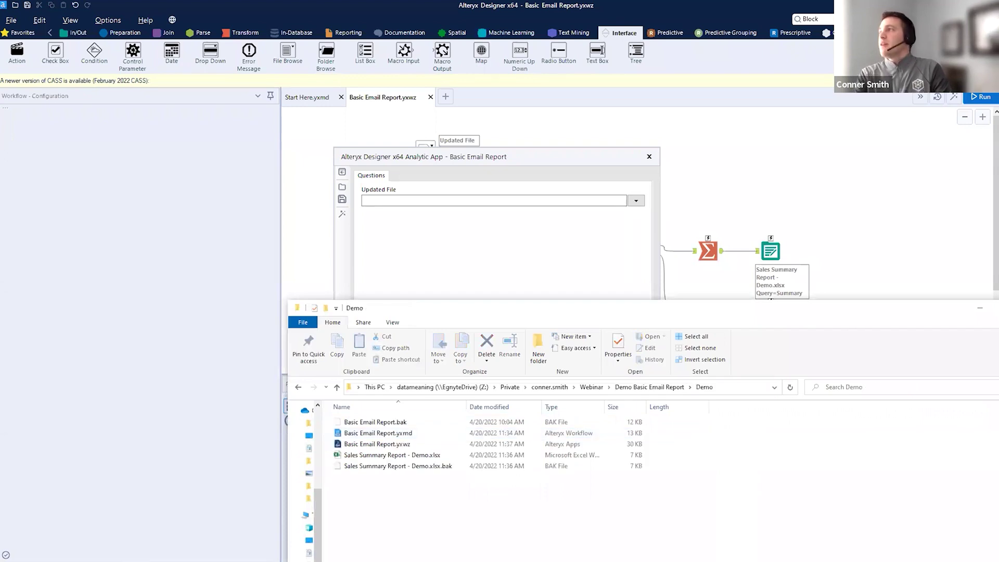
key("alt+Tab")
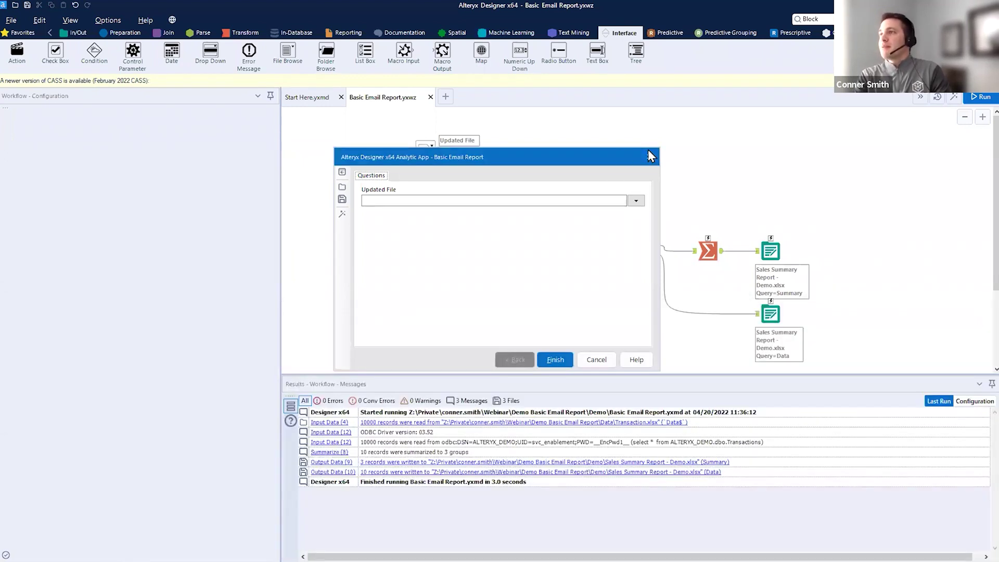
left_click(650, 156)
- Select Basic Email Report.yxwz in the Demo folder window
key("alt+Tab")
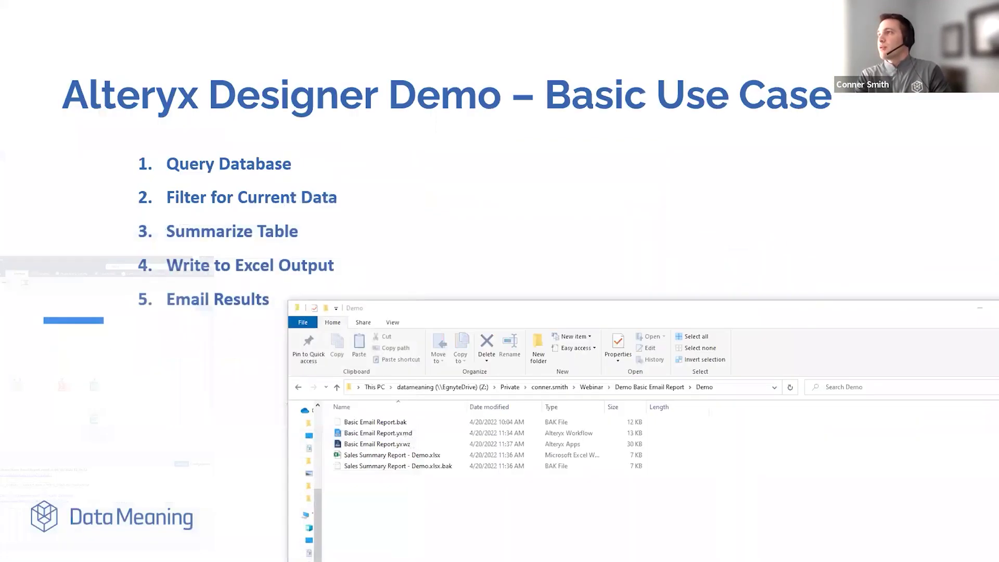
left_click_drag(686, 316, 726, 65)
left_click_drag(445, 192, 520, 271)
left_click(448, 192)
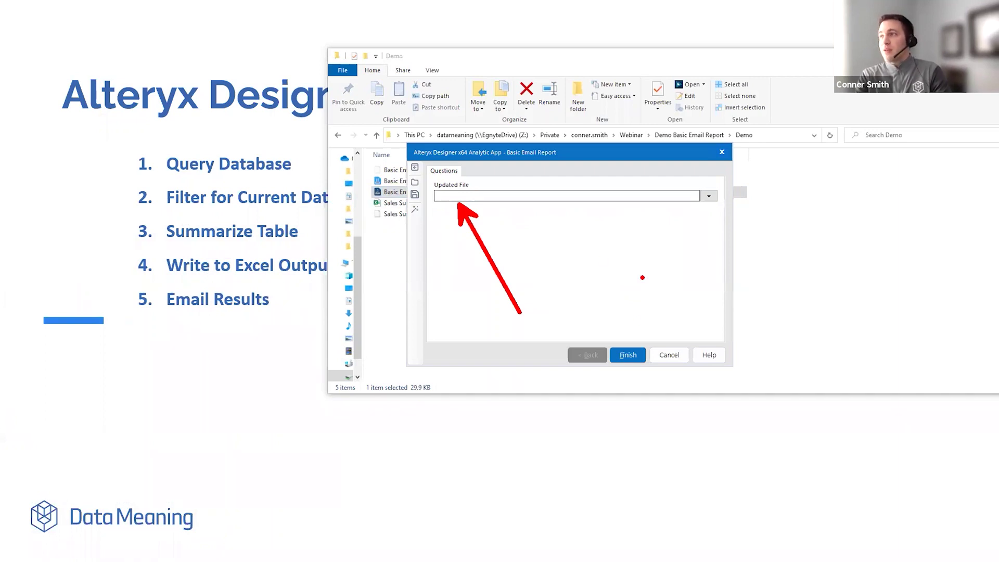
- Cancel the analytic app prompt, minimize the Demo folder, and return to Alteryx Designer
left_click_drag(641, 369, 676, 433)
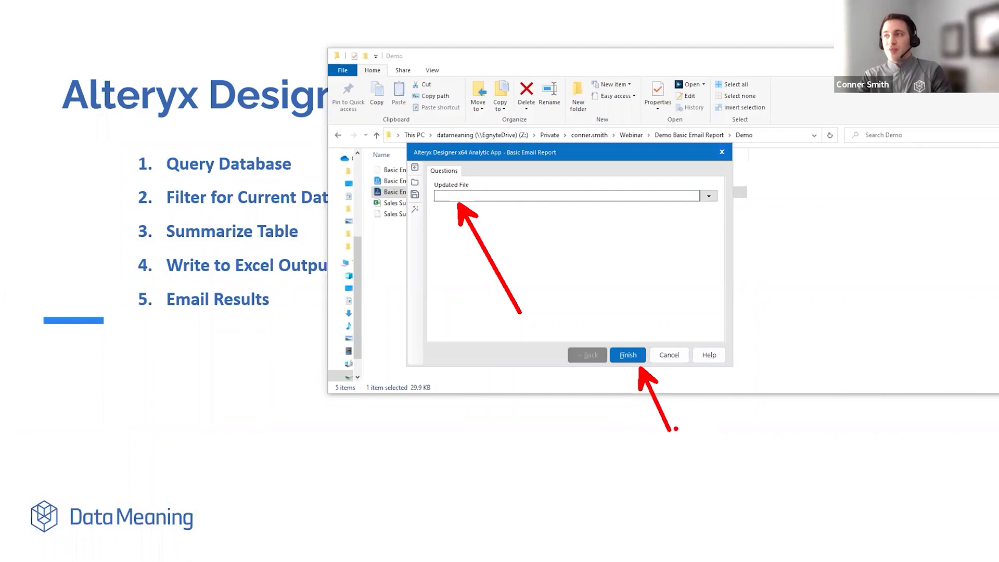
key("Escape")
left_click(672, 355)
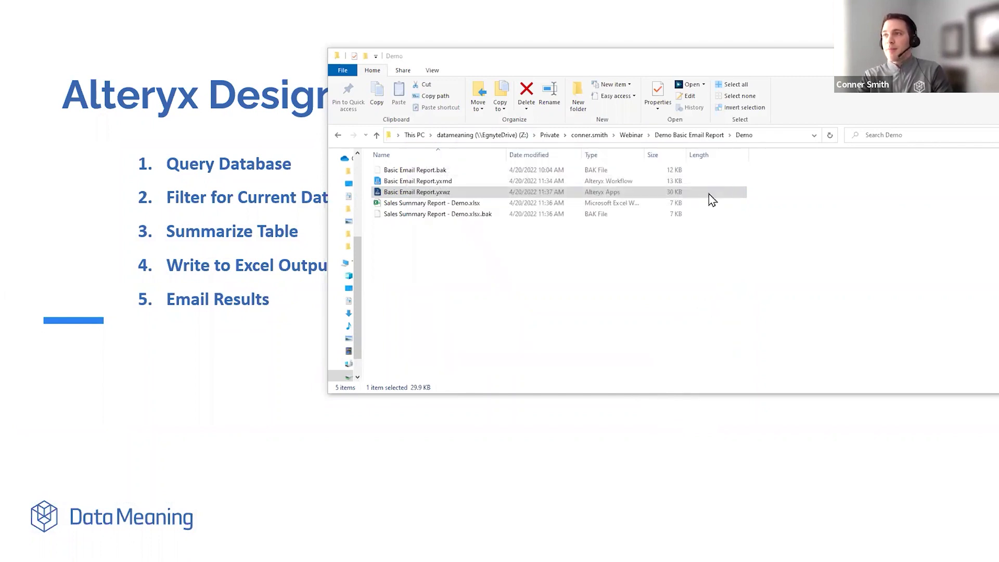
double_click(830, 65)
left_click(744, 67)
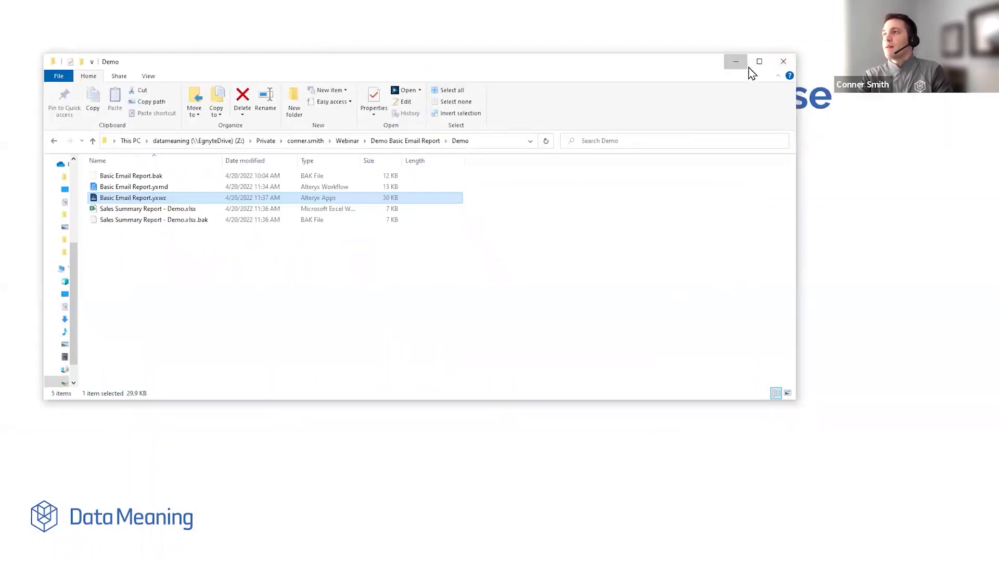
key("alt+Tab")
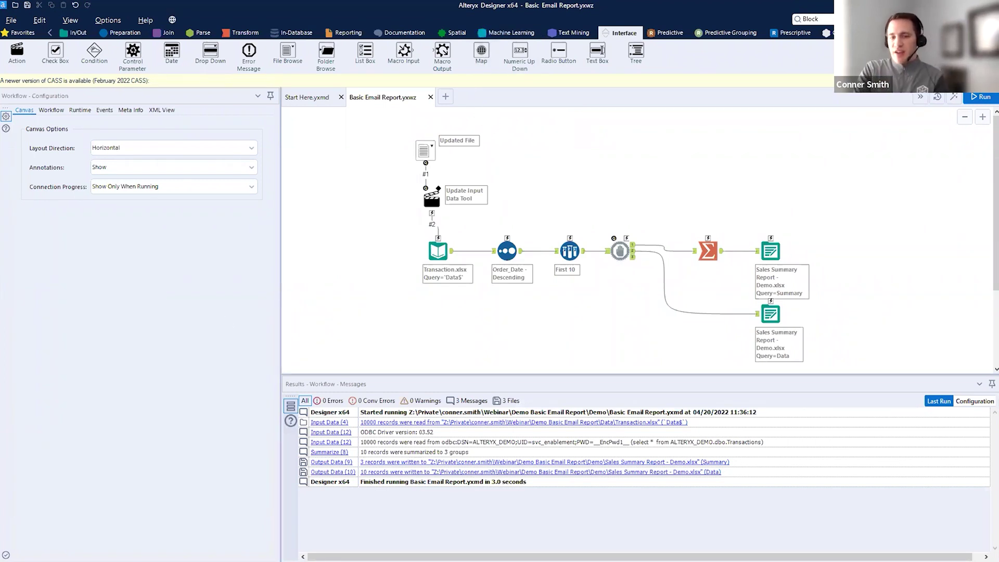
left_click(440, 252)
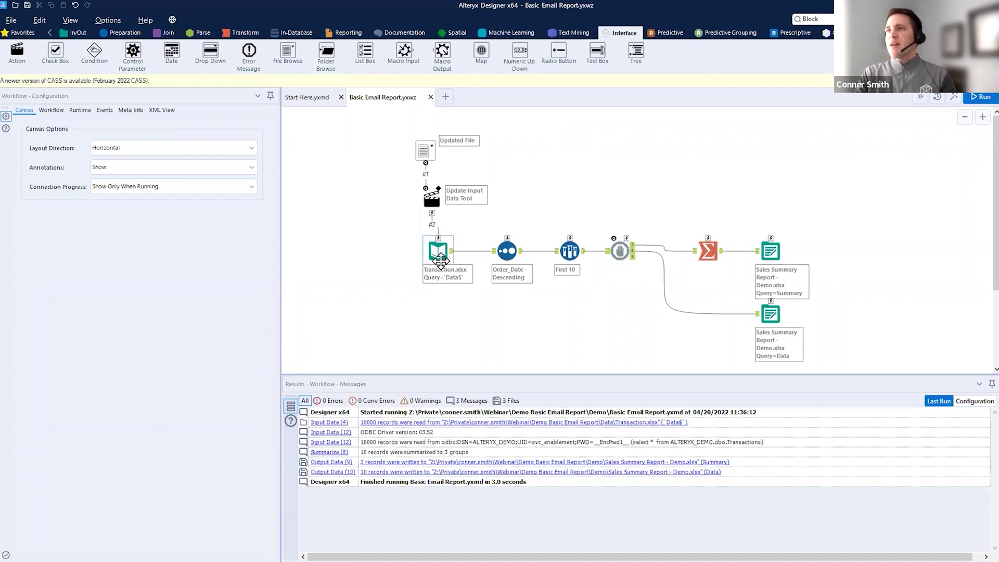
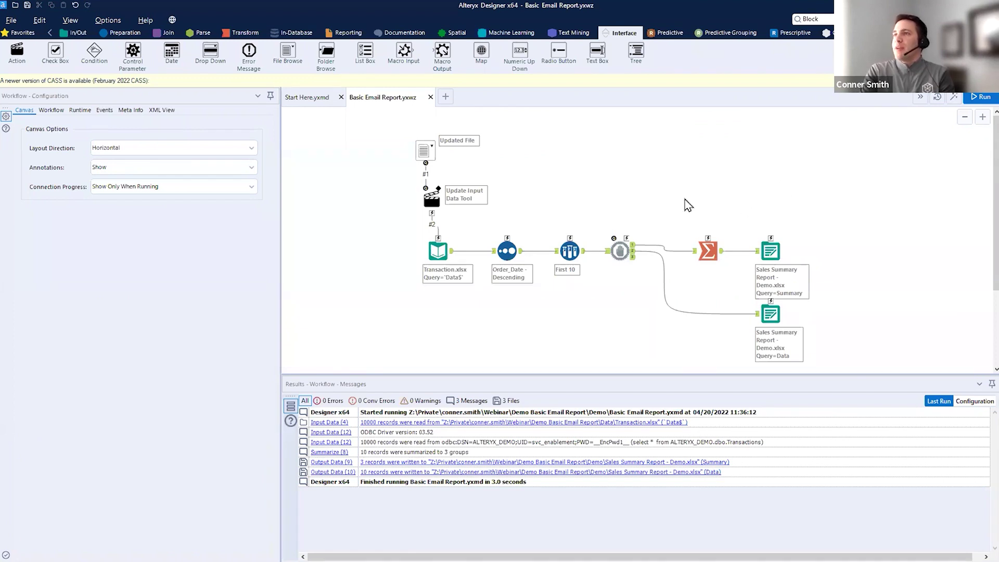
- Show the Reporting tool category in the tool palette
key("ctrl+2")
left_click_drag(730, 206, 836, 376)
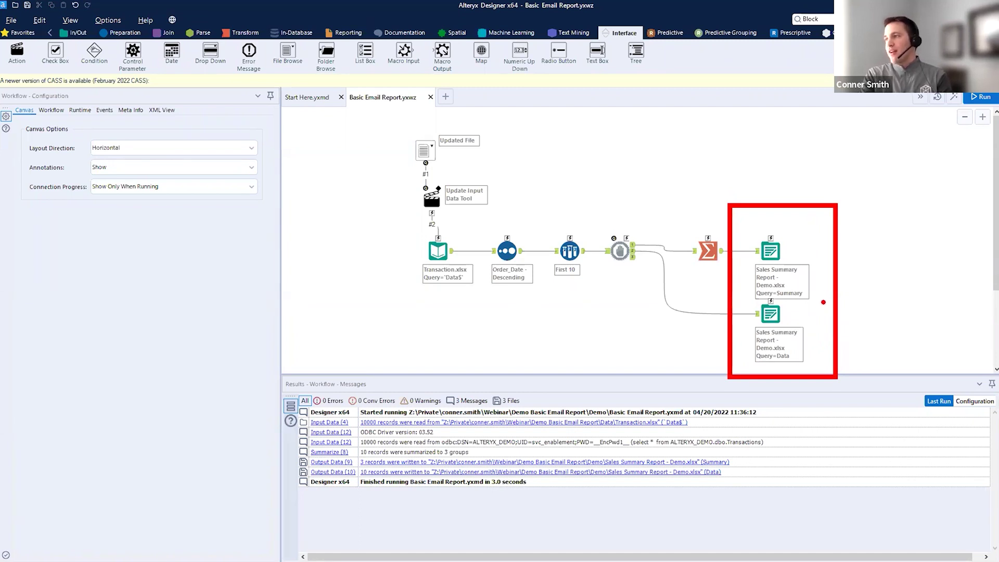
key("Escape")
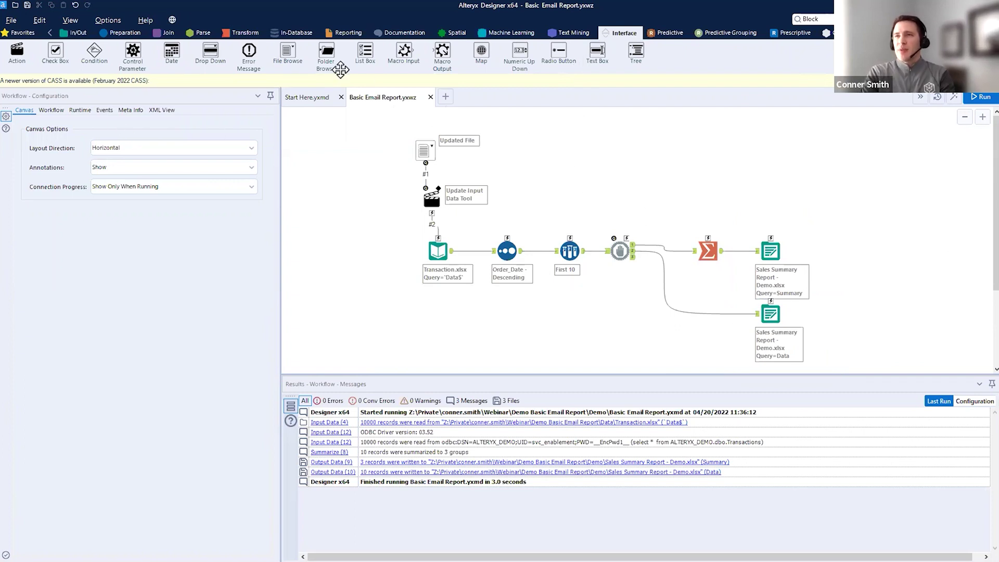
left_click(348, 32)
- Open the workflow's Events settings, with events enabled and an empty event list
key("ctrl+2")
left_click_drag(8, 72, 51, 67)
left_click_drag(881, 239, 855, 156)
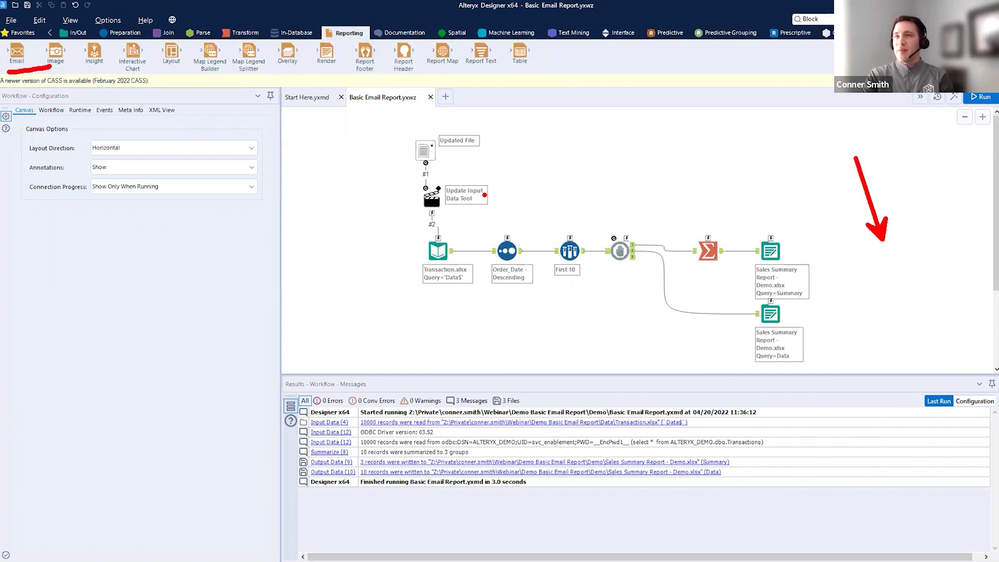
key("Escape")
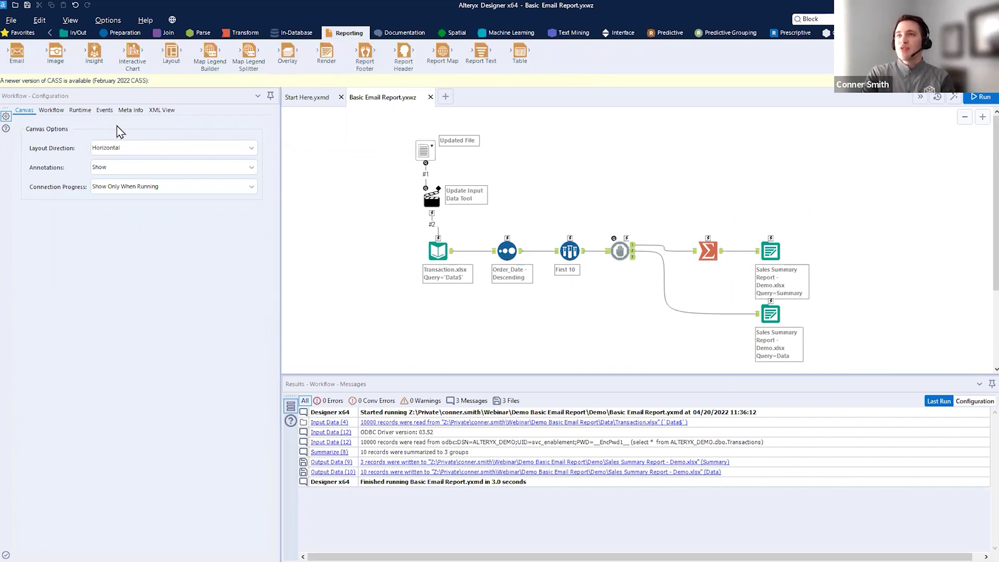
left_click_drag(115, 117, 139, 171)
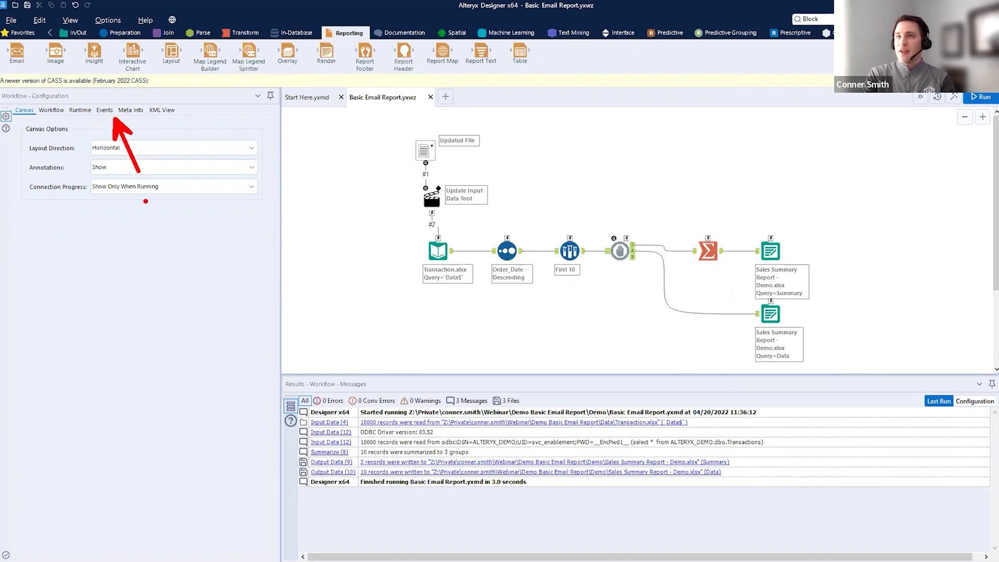
key("Escape")
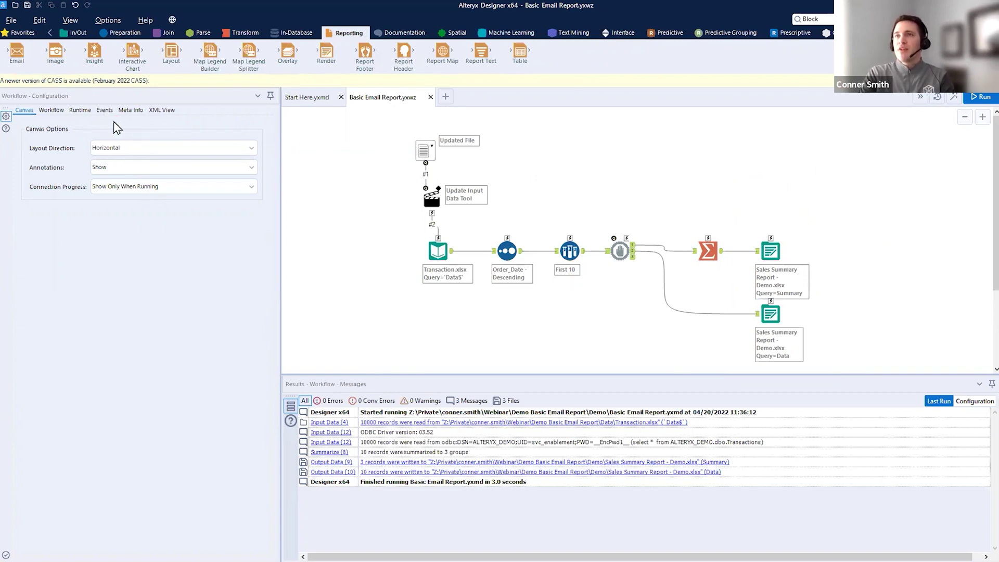
left_click(104, 110)
- Add a Send Email event, prefilled with SMTP server smtp.office365.com and port 25
left_click(250, 147)
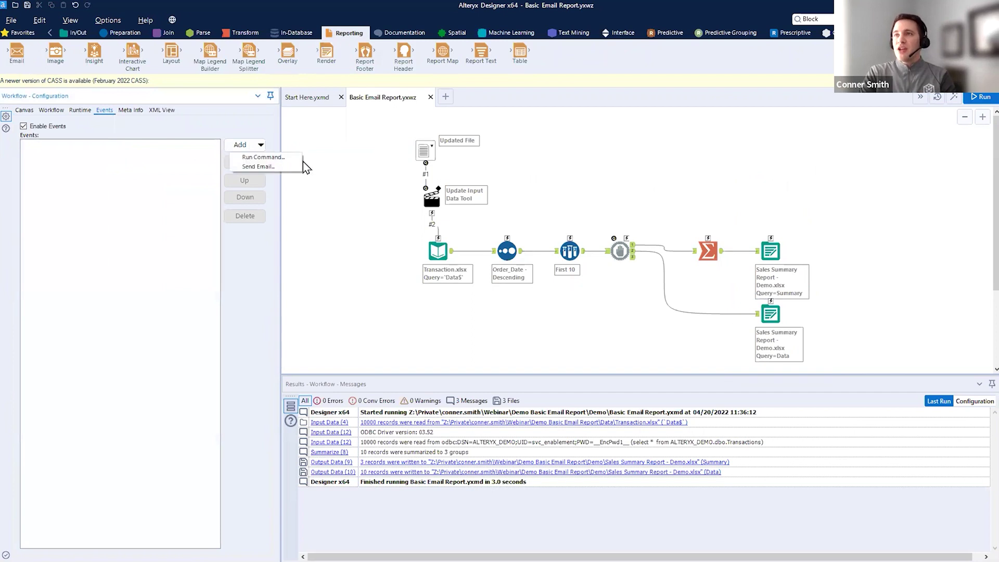
left_click_drag(288, 152, 354, 91)
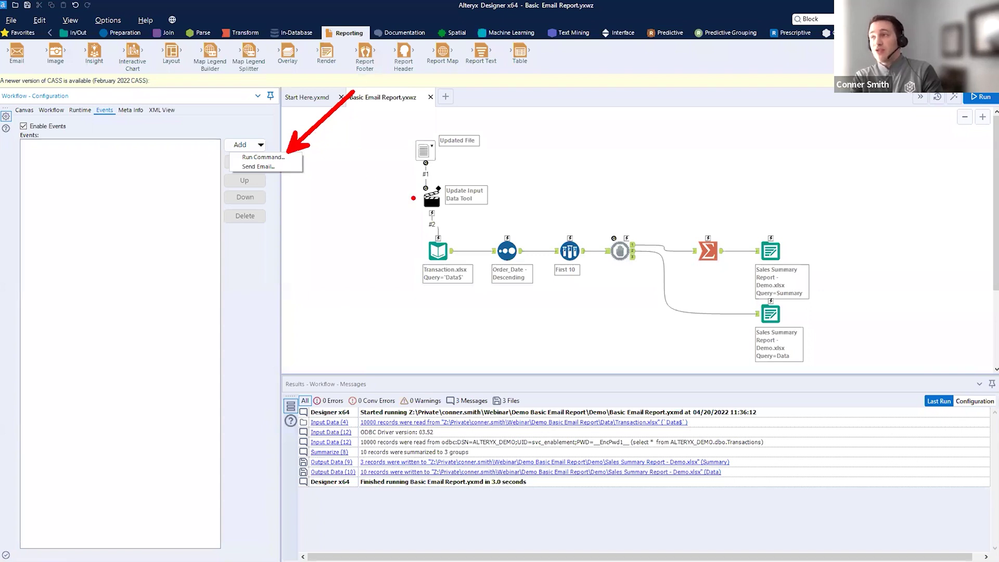
left_click_drag(741, 226, 832, 363)
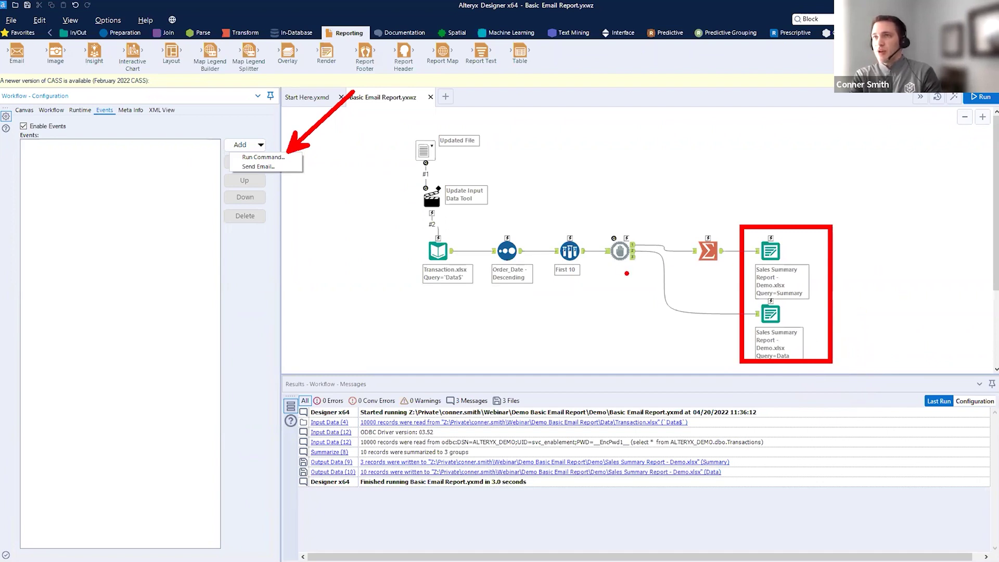
left_click_drag(268, 172, 315, 255)
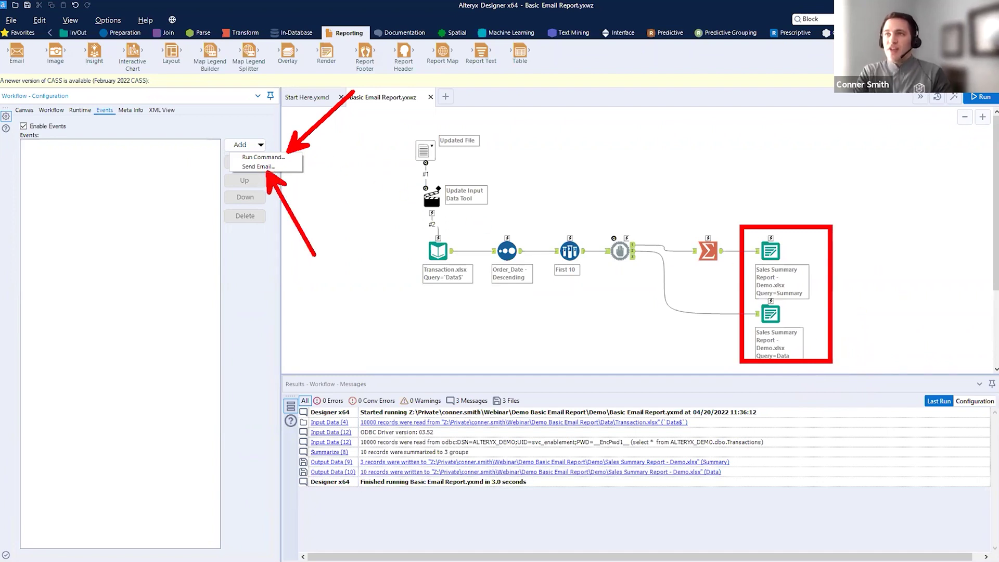
key("Escape")
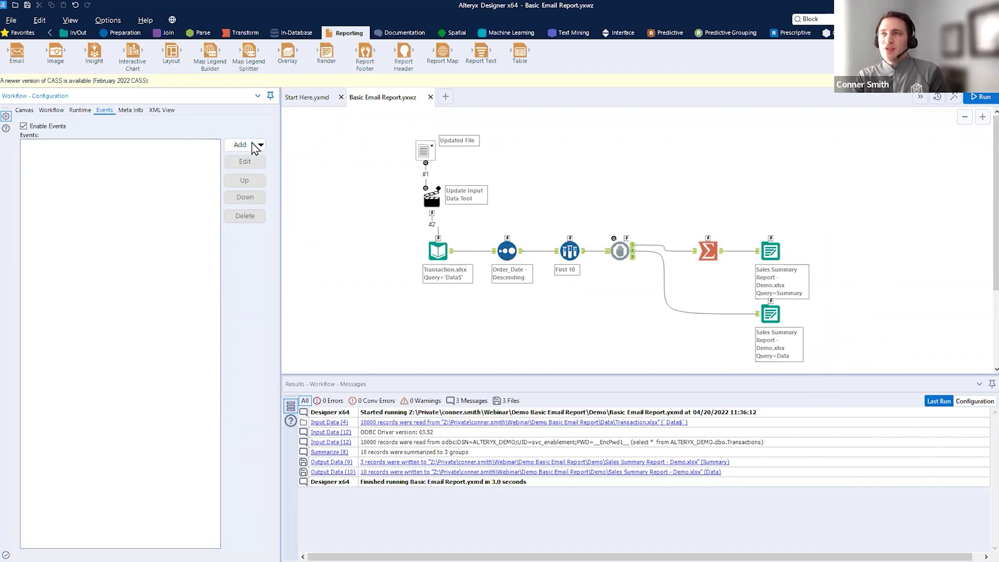
left_click(260, 167)
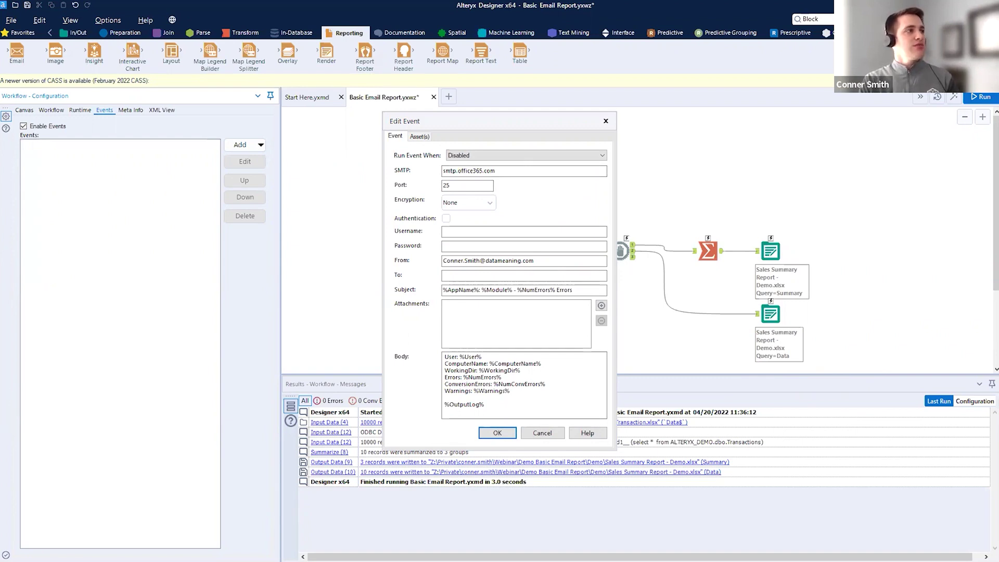
- Change the email event's port to 587 and its encryption to STARTTLS
double_click(475, 185)
type("587")
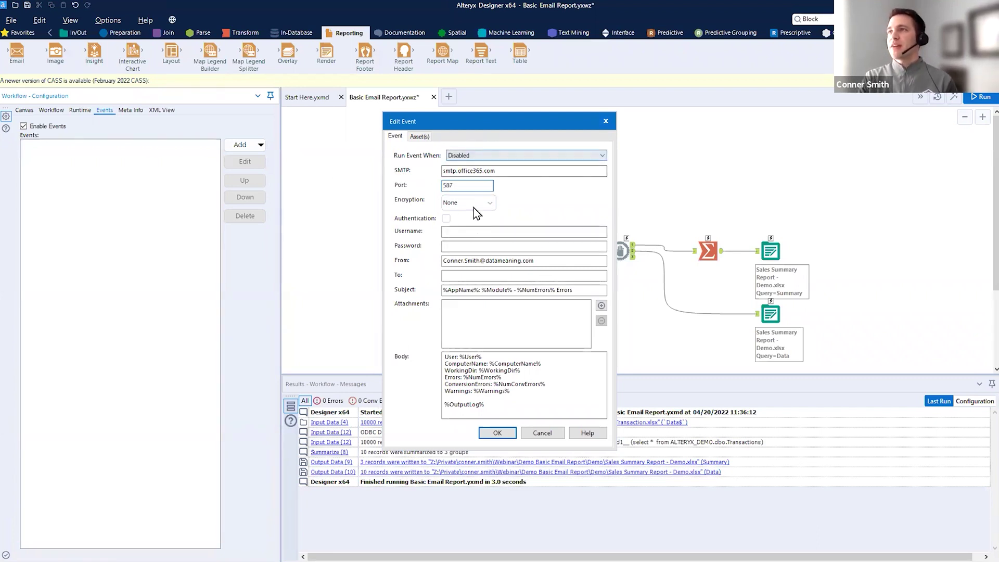
key("ctrl+2")
left_click_drag(497, 184, 591, 172)
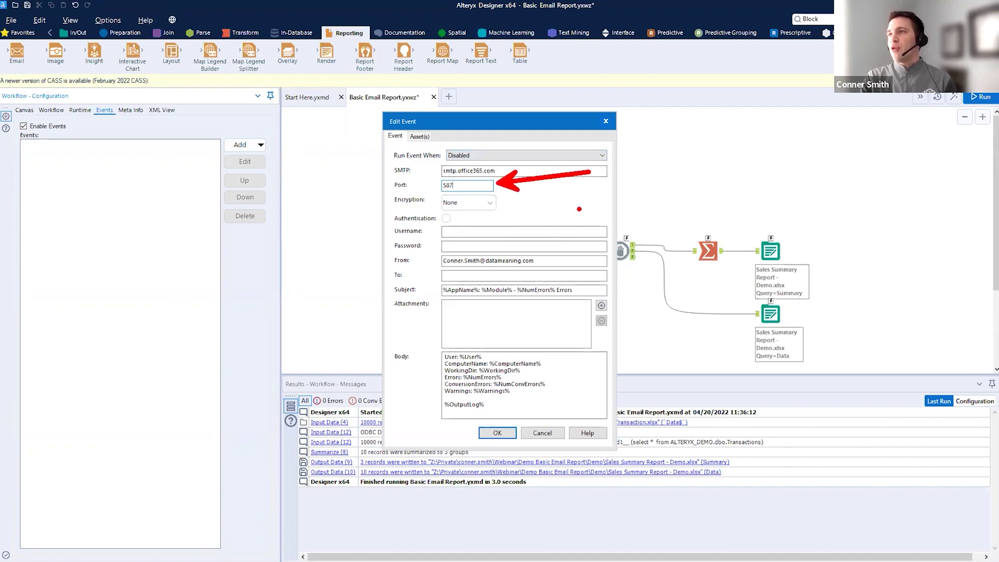
left_click_drag(449, 176, 512, 177)
left_click(490, 203)
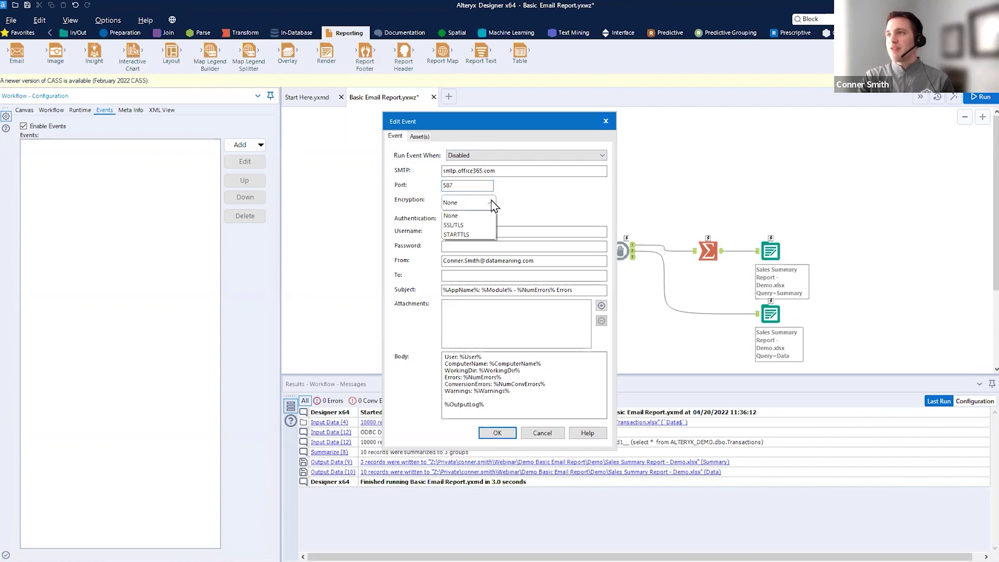
left_click(479, 232)
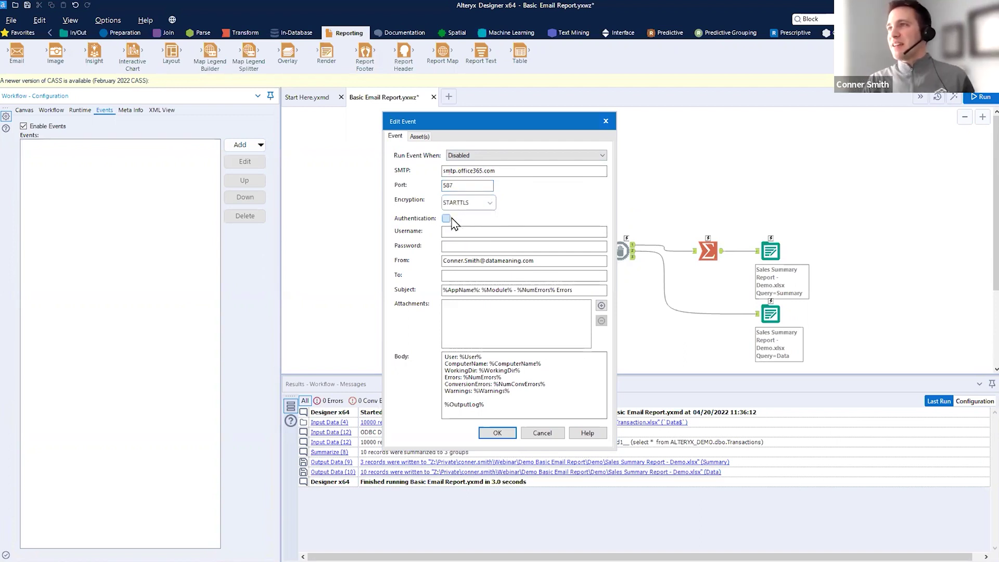
- Turn on authentication and enter the sender's username and password
left_click(446, 219)
left_click(484, 229)
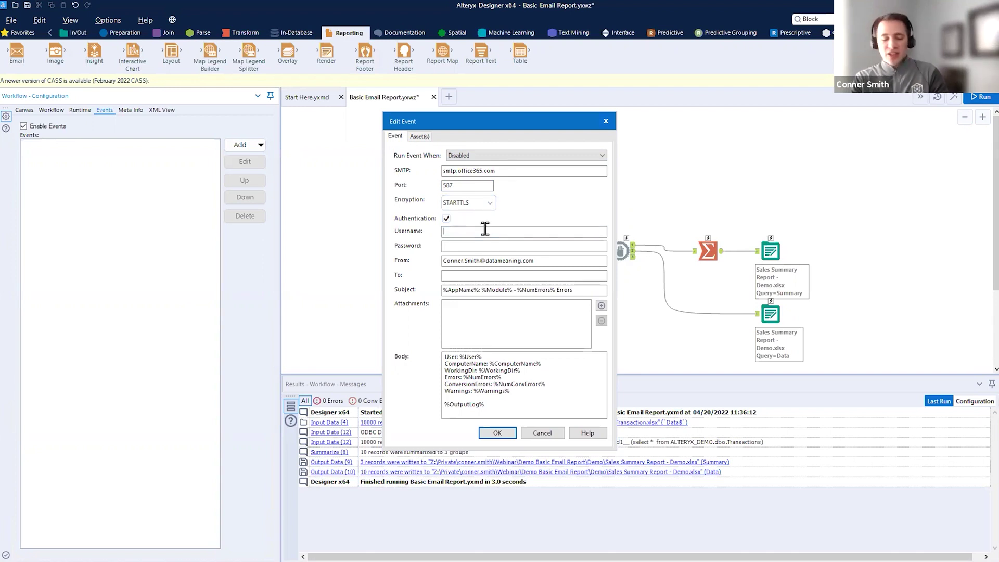
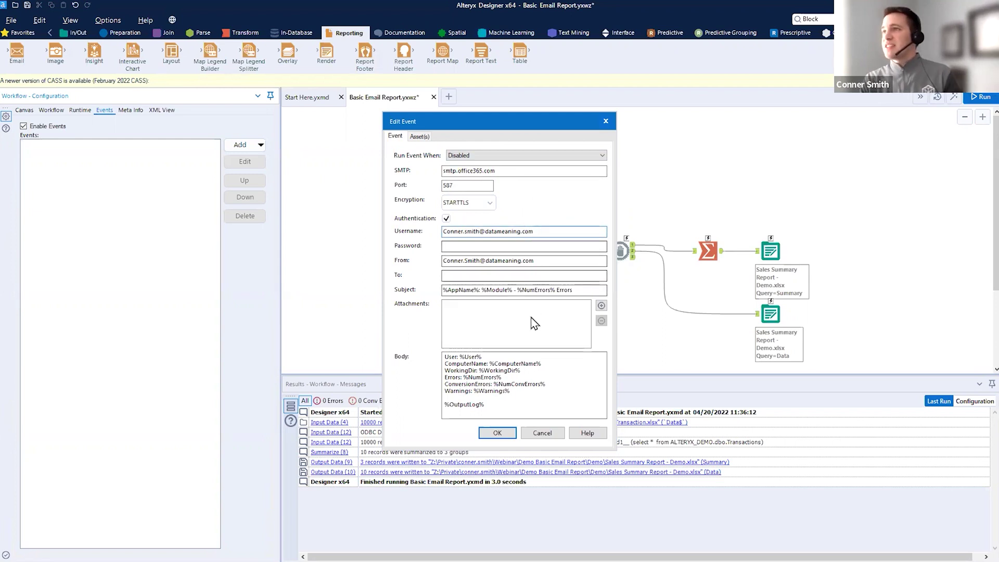
left_click(509, 250)
type("******")
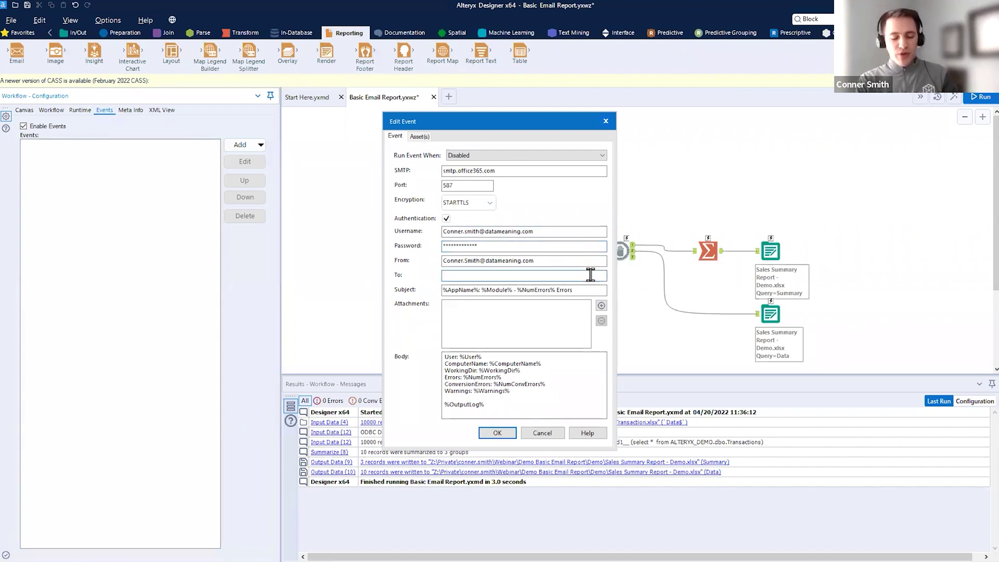
- Enter the recipient's e-mail address
left_click(590, 274)
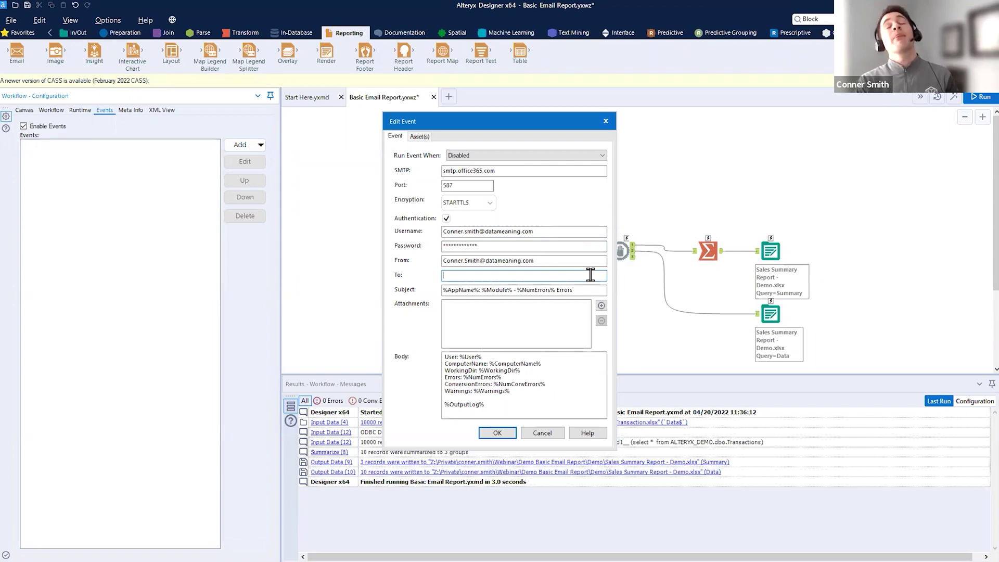
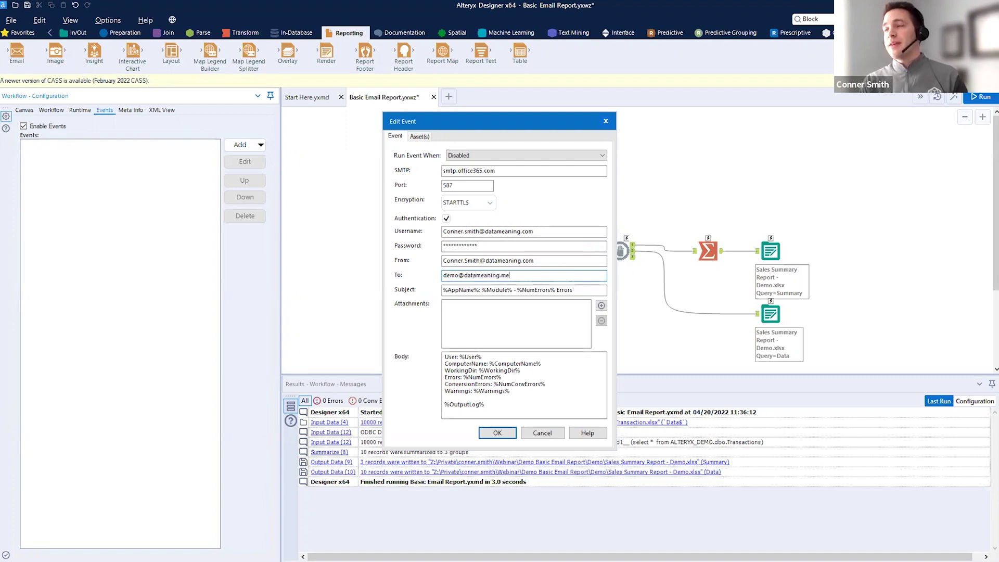
key("Tab")
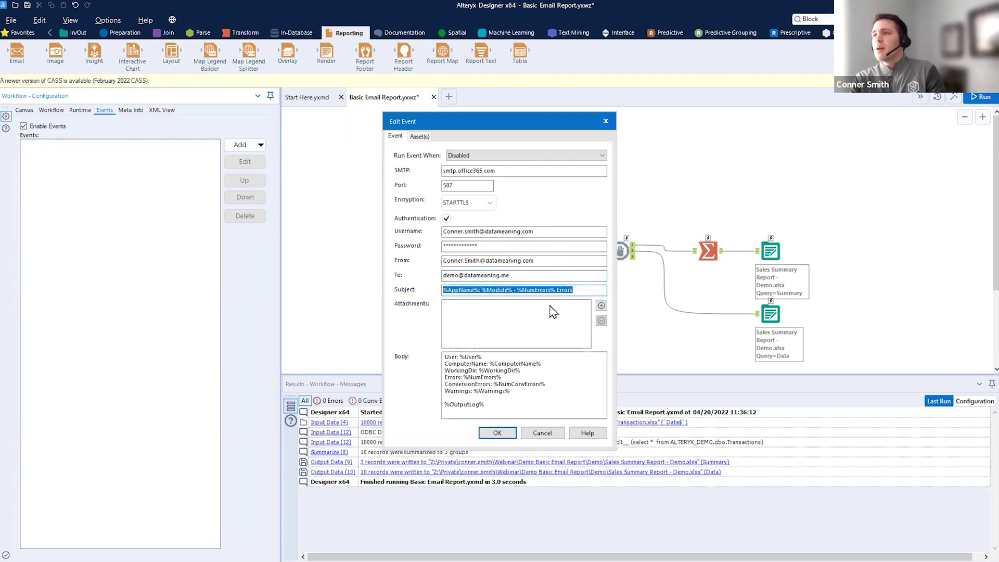
- Set the subject to 'Sales Summary Report - Demo Live' and paste the greeting body
left_click_drag(443, 300, 559, 305)
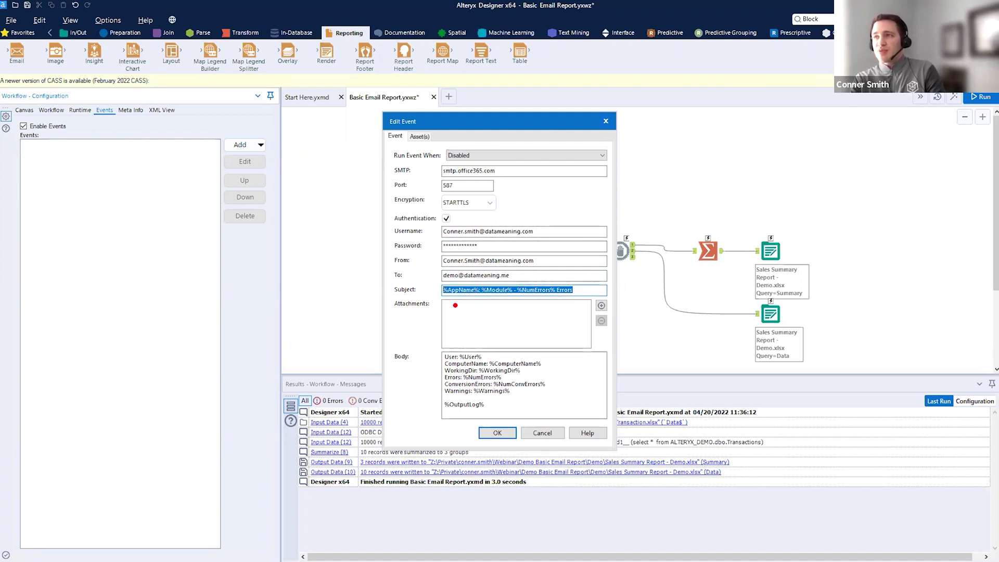
left_click(539, 261)
left_click_drag(448, 298, 508, 299)
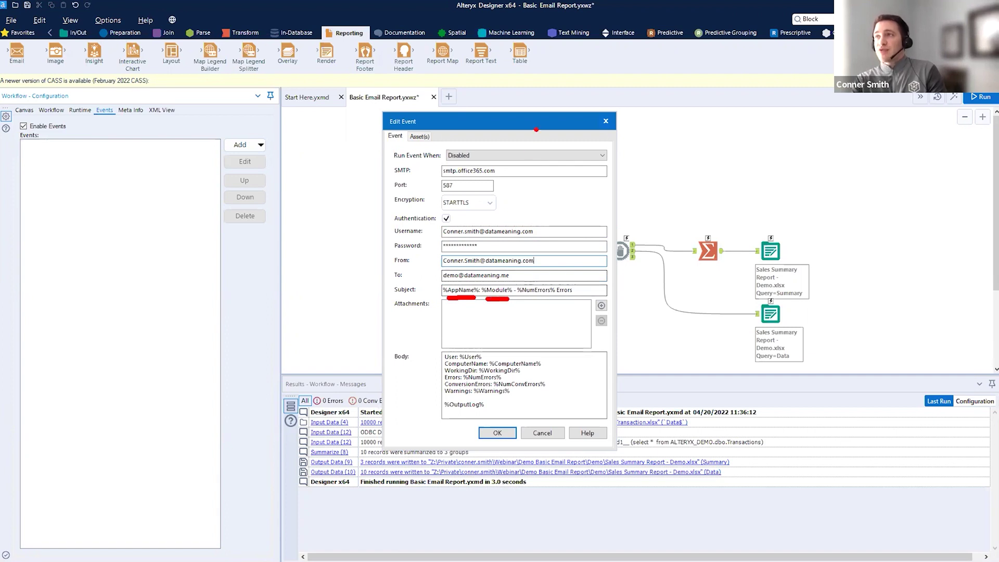
left_click_drag(357, 109, 431, 104)
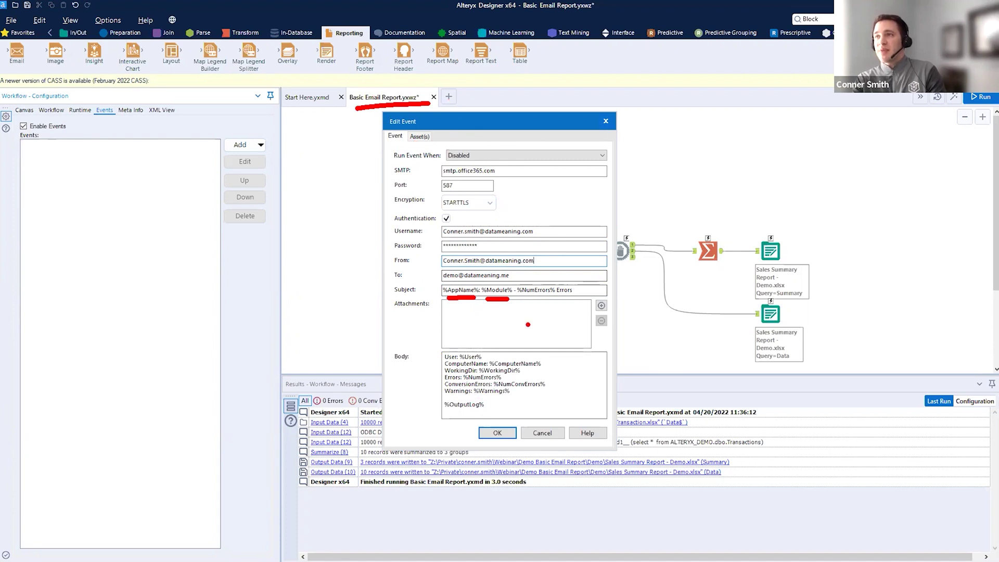
left_click_drag(461, 304, 477, 342)
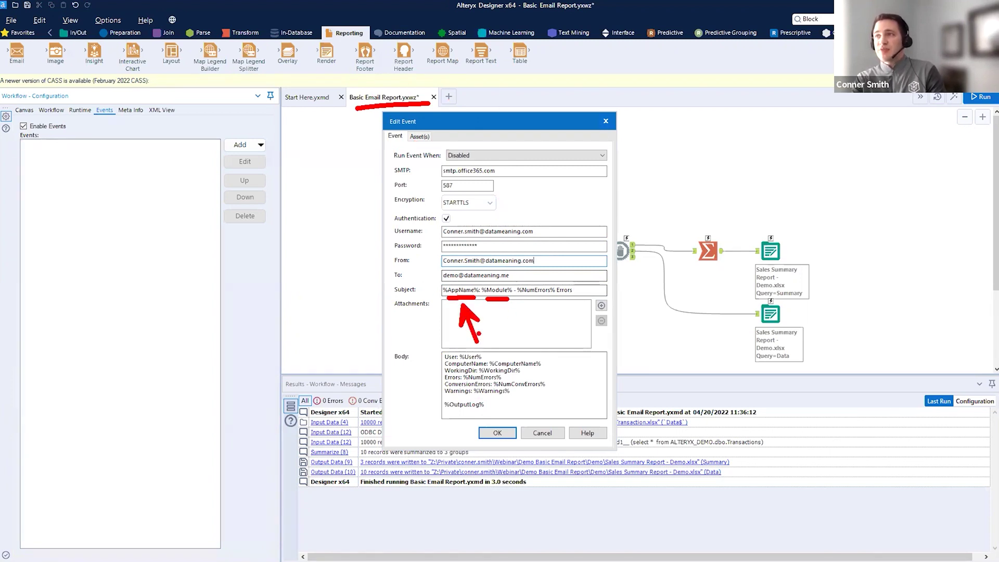
key("Escape")
left_click_drag(589, 290, 352, 276)
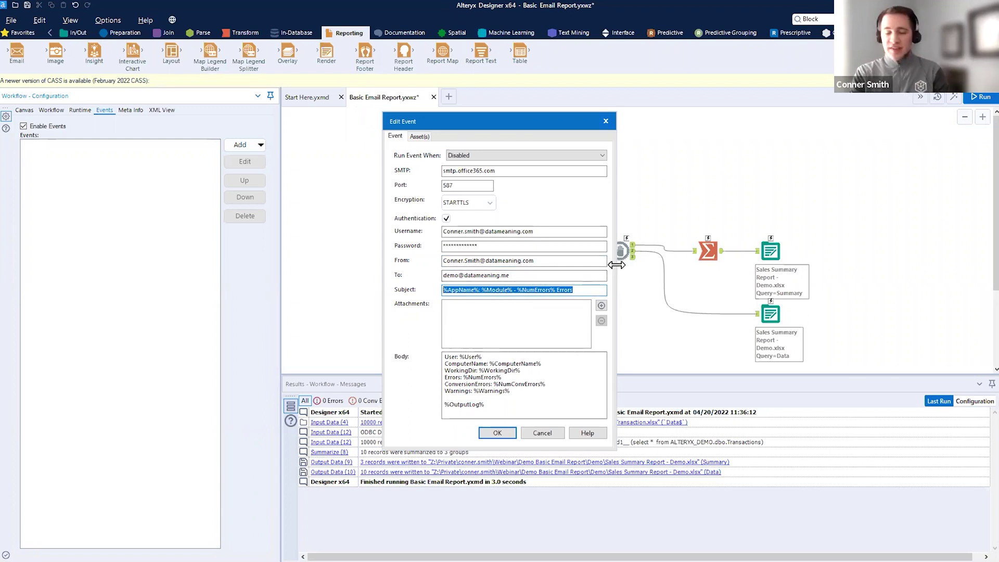
type("Sales ")
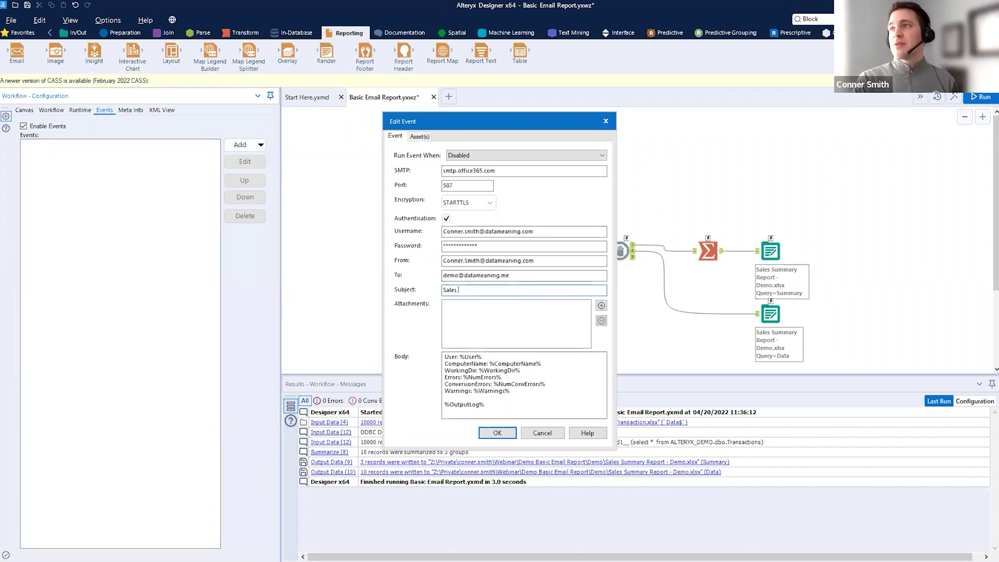
type("Summary Report")
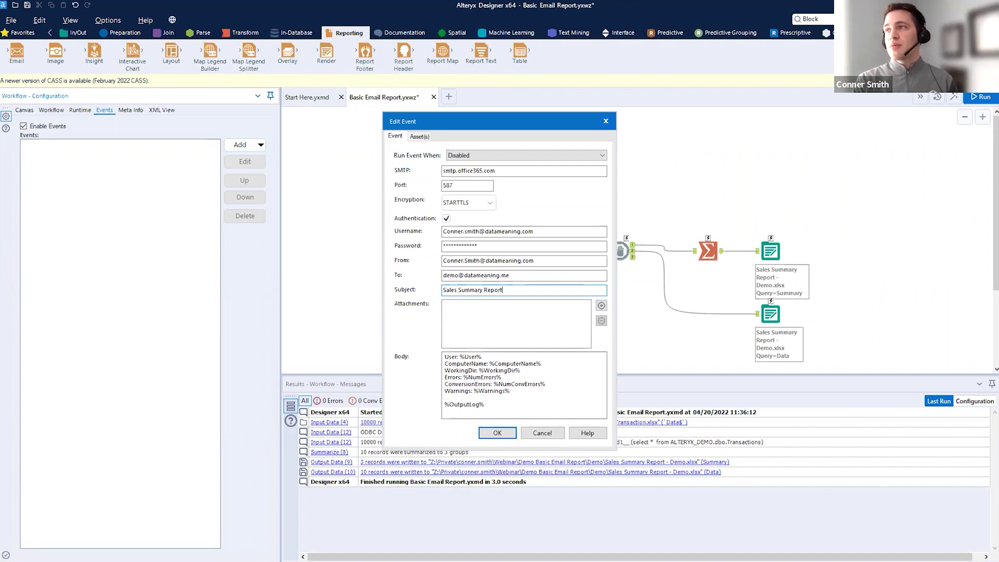
type(" - Demo Live")
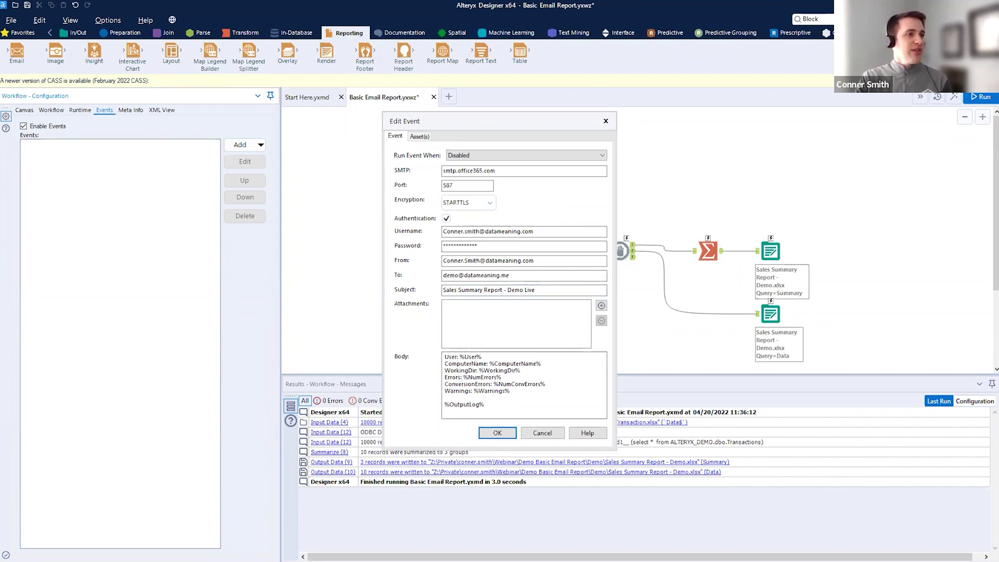
left_click(514, 404)
key("ctrl+a")
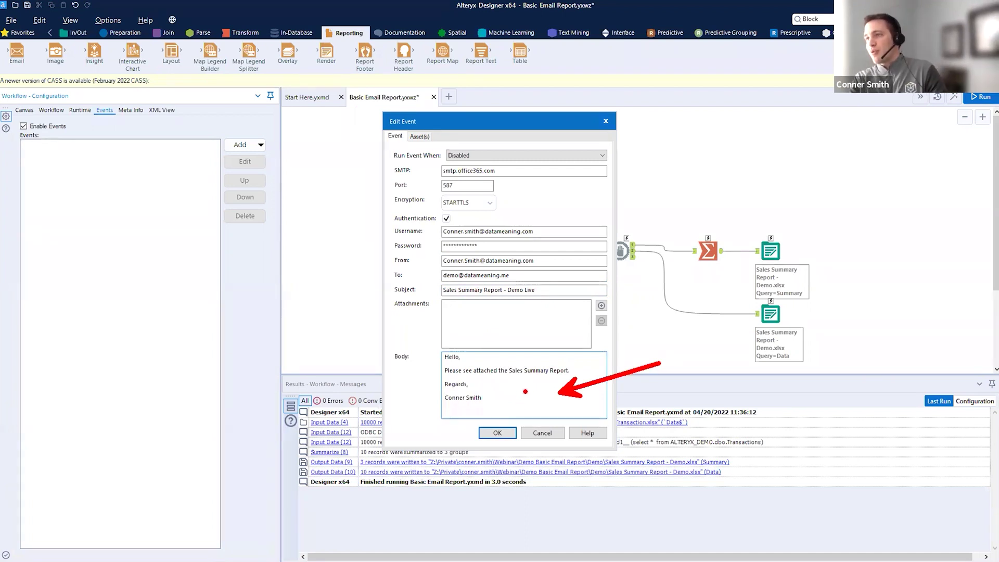
- Attach Sales Summary Report - Demo.xlsx to the email event
left_click_drag(445, 409, 486, 410)
left_click_drag(618, 300, 700, 244)
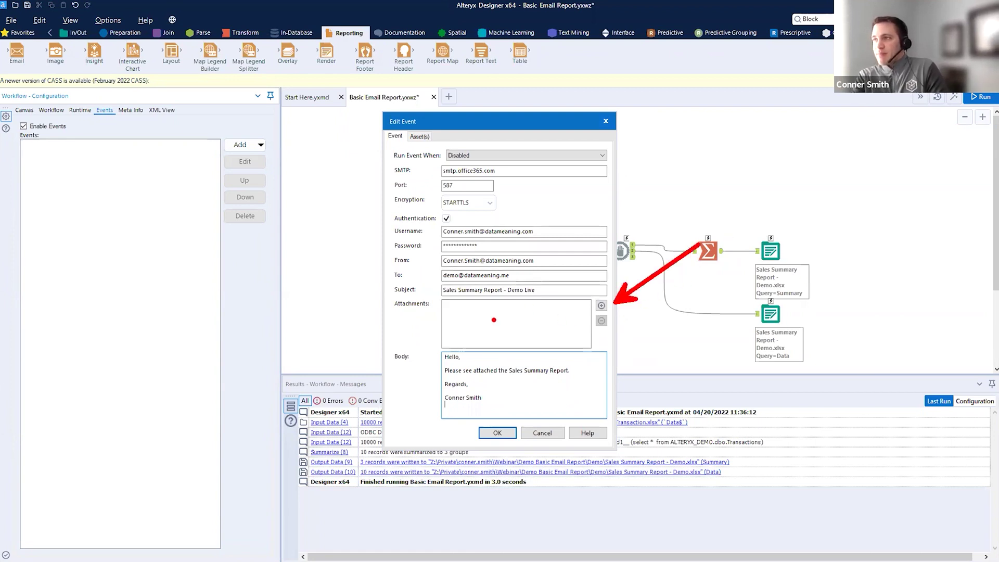
left_click_drag(802, 237, 804, 241)
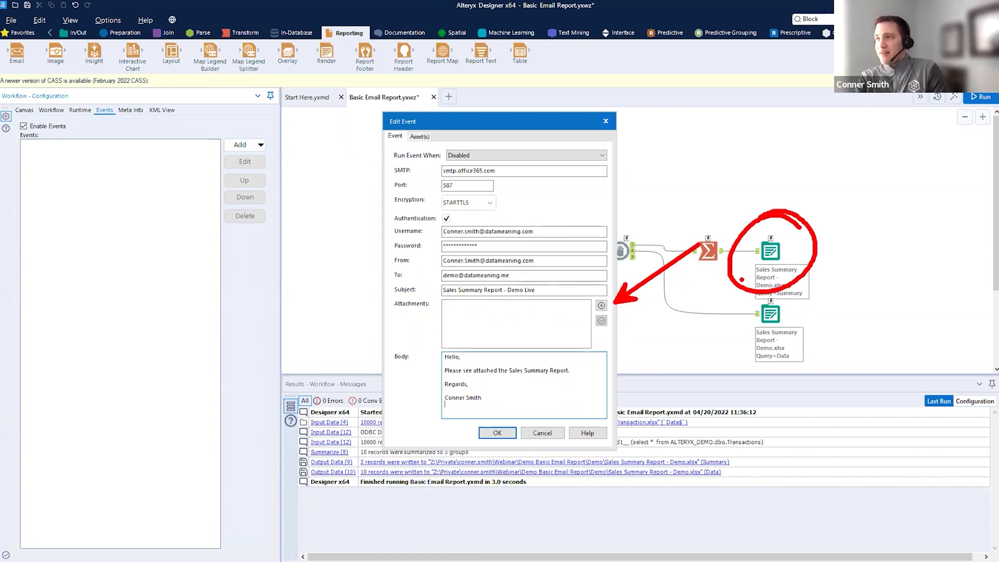
left_click(601, 305)
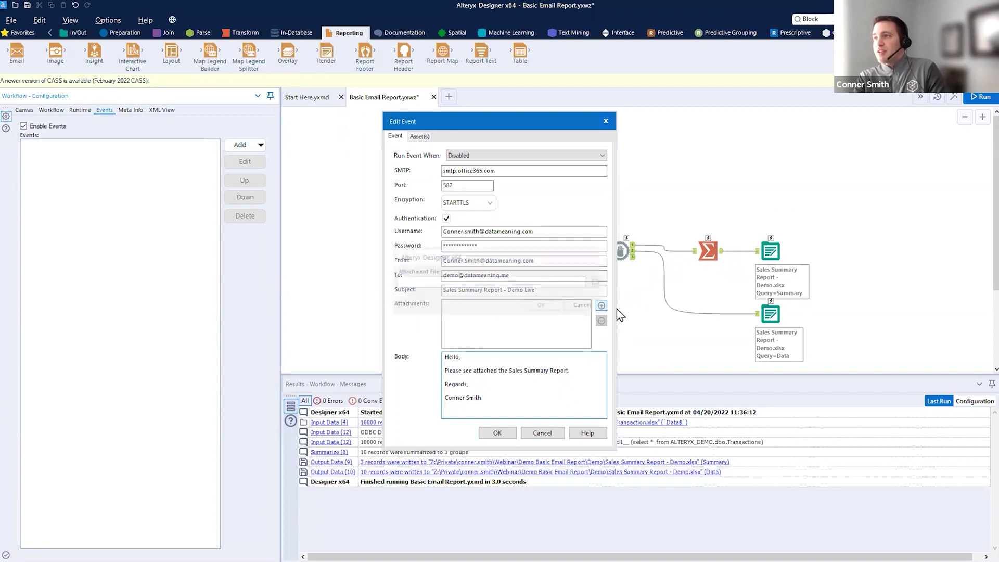
left_click(599, 283)
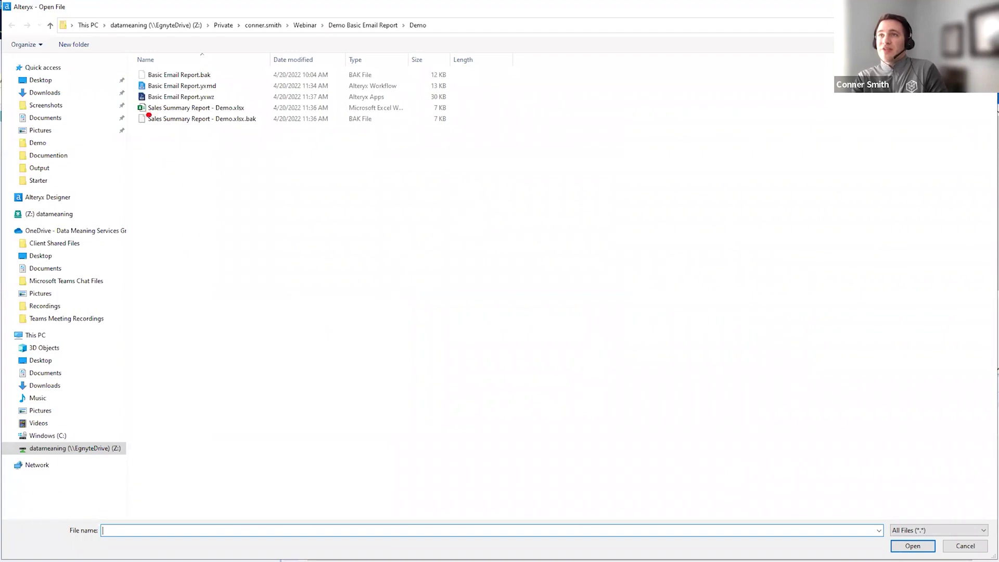
left_click_drag(149, 115, 263, 120)
left_click_drag(332, 78, 253, 106)
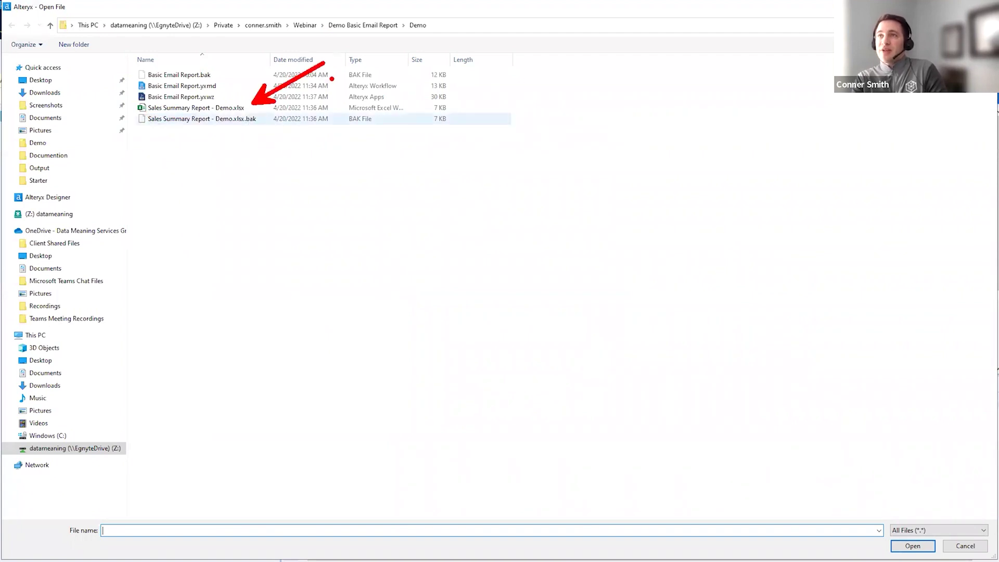
left_click(194, 108)
left_click(913, 546)
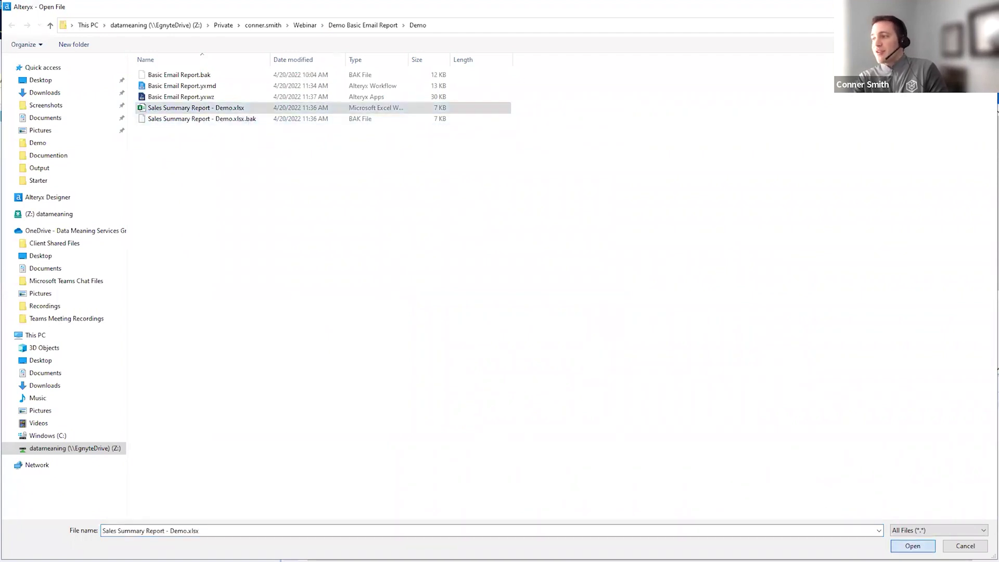
left_click(542, 304)
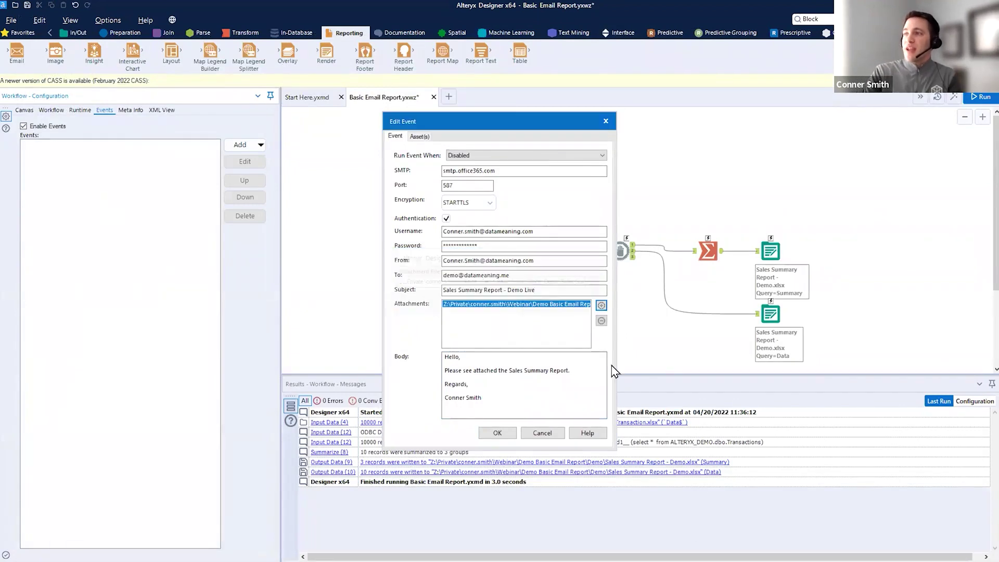
left_click_drag(557, 487, 511, 443)
left_click_drag(455, 316, 587, 316)
key("Escape")
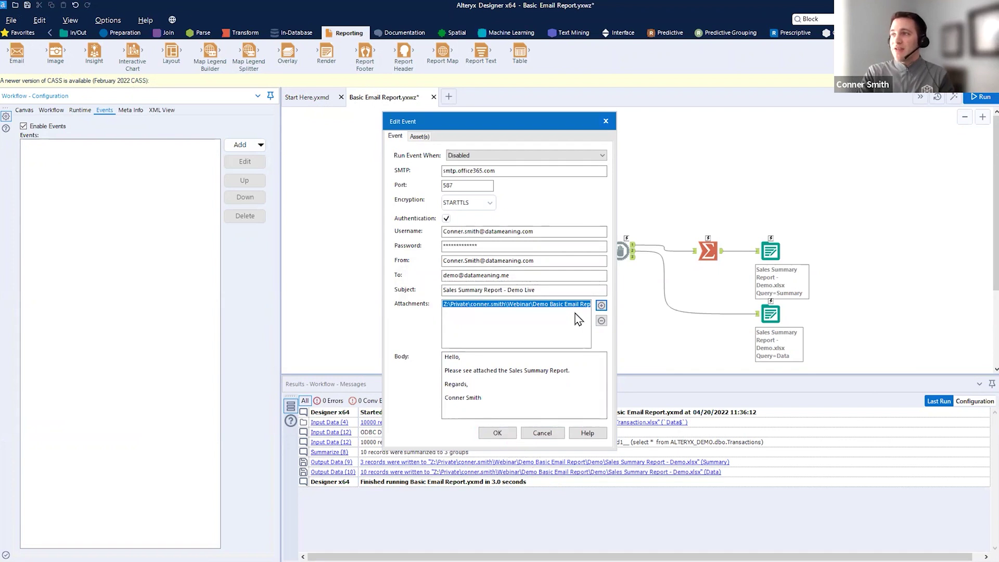
- Trim the attachment path to just the file name and save the event
left_click(602, 321)
left_click(563, 282)
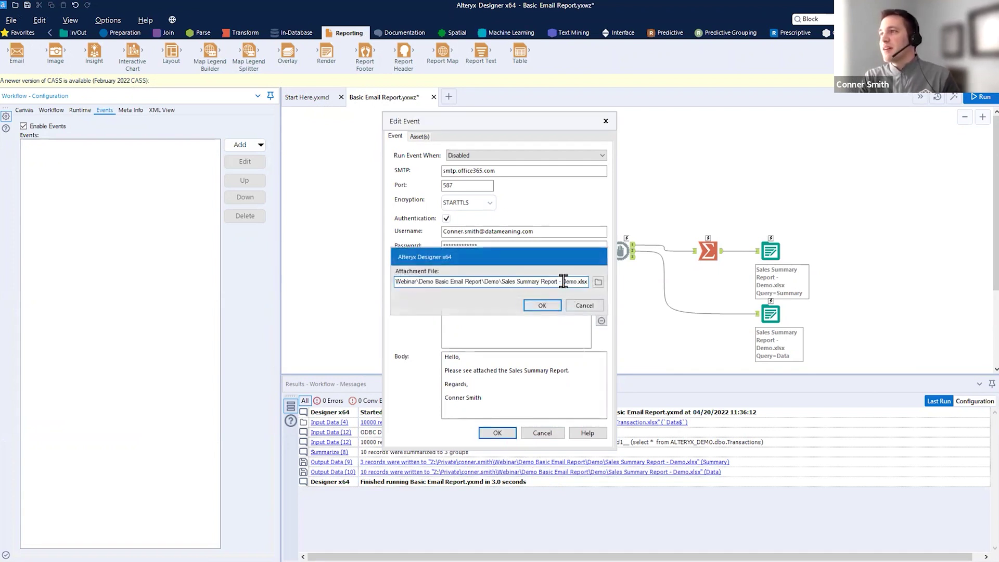
left_click_drag(503, 282, 261, 283)
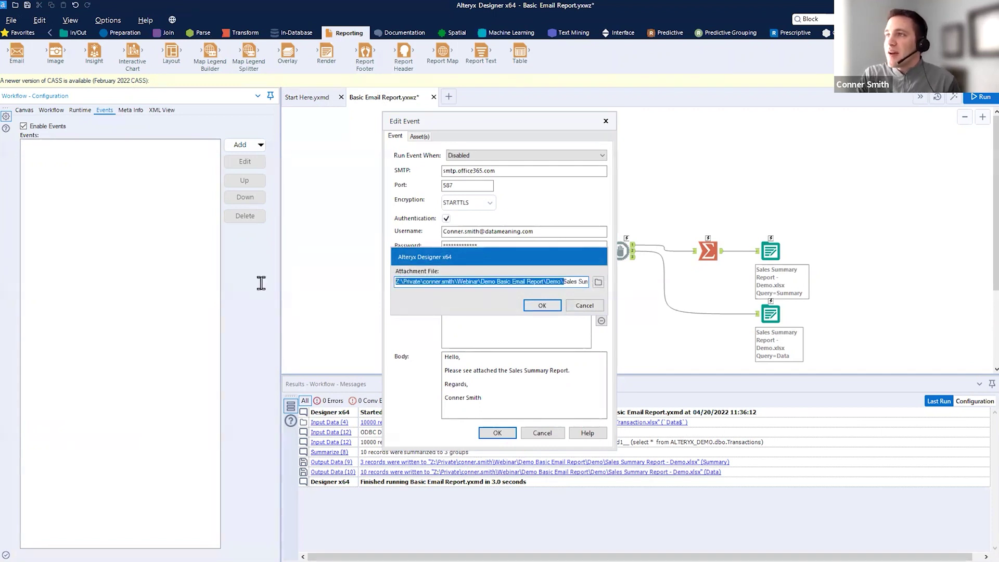
key("BackSpace")
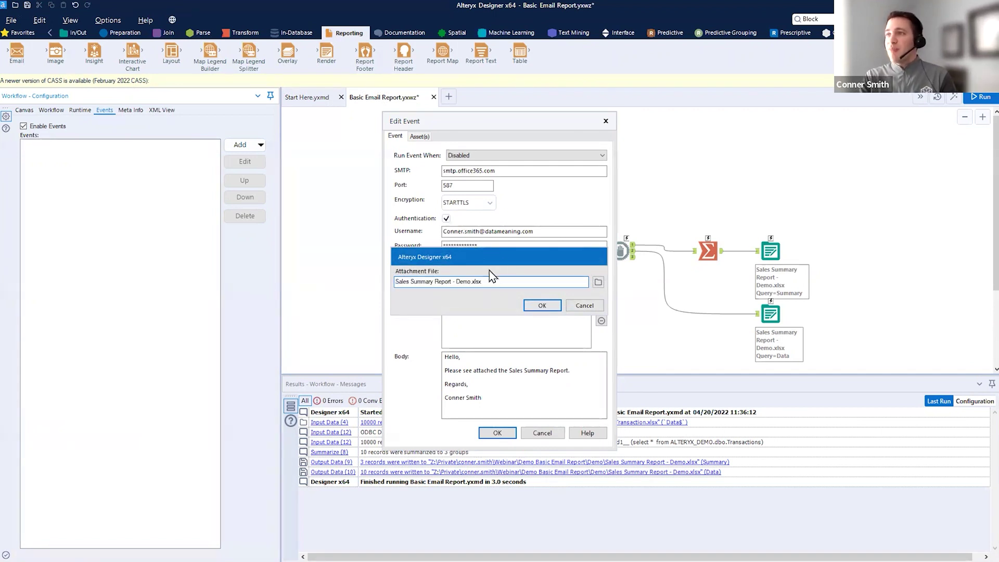
left_click_drag(395, 287, 473, 289)
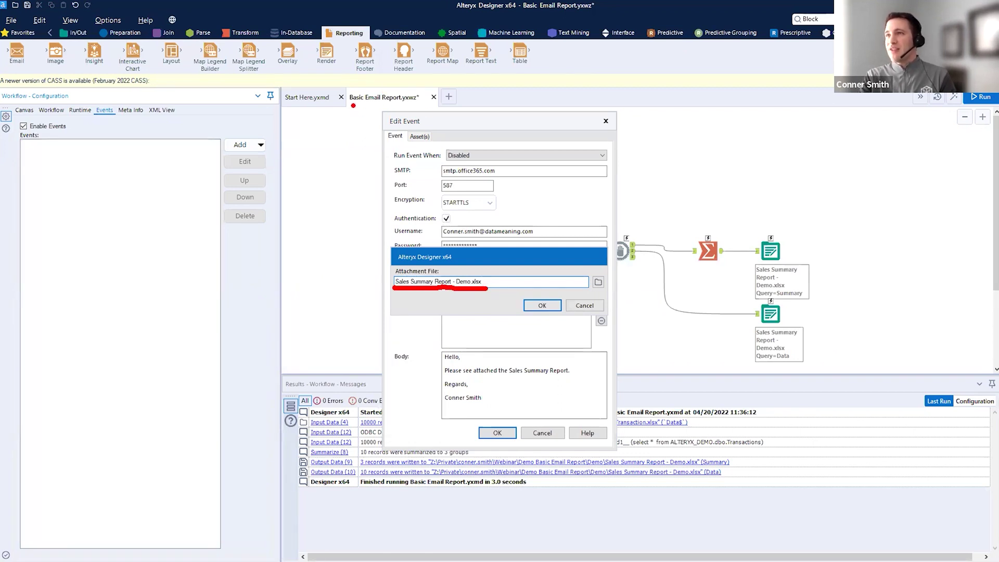
mouse_move(349, 105)
left_mouse_down()
mouse_move(428, 105)
mouse_move(475, 56)
left_mouse_up()
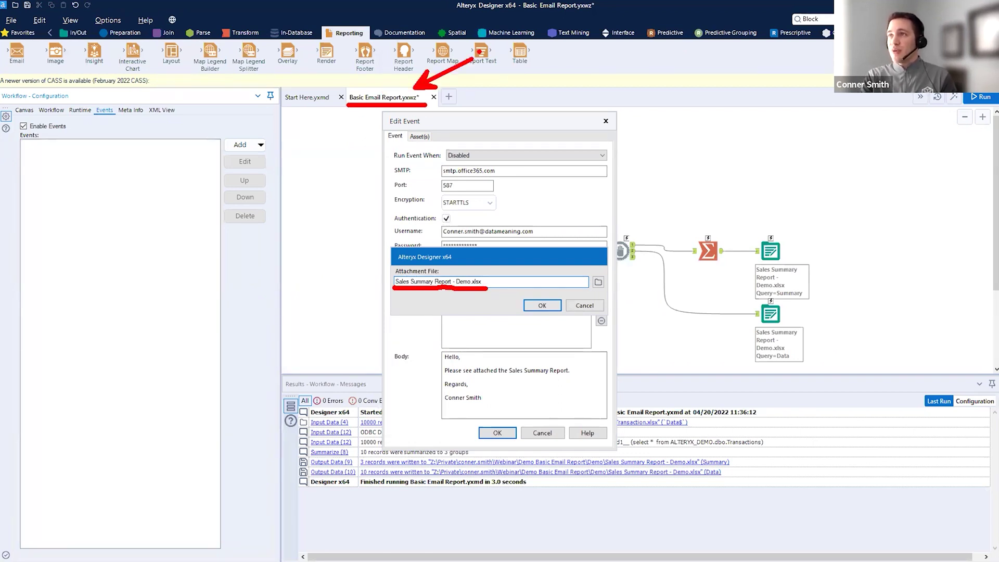
left_click(545, 307)
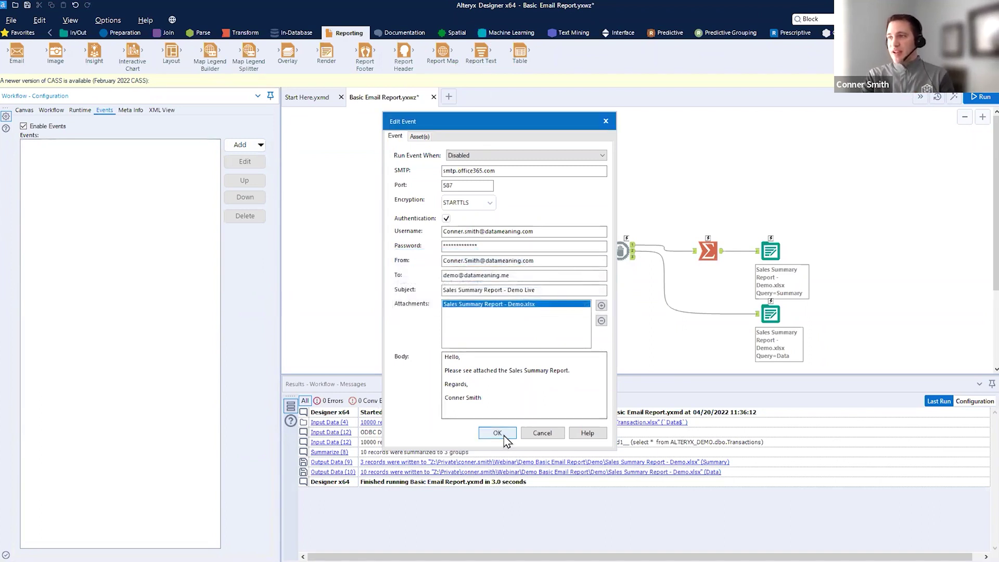
left_click(498, 433)
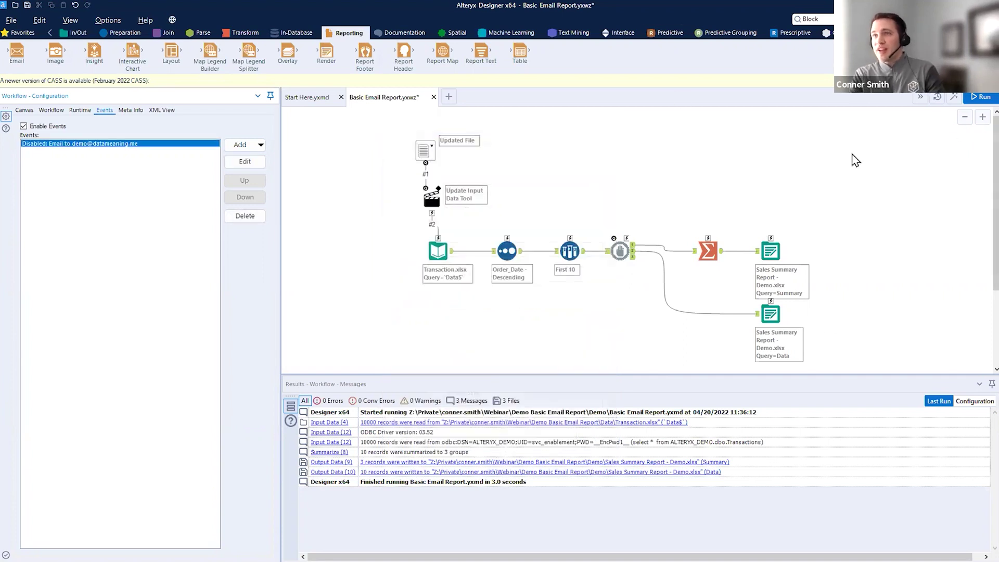
- Set the email event to send After Run Without Errors and save it
left_click_drag(25, 153, 60, 148)
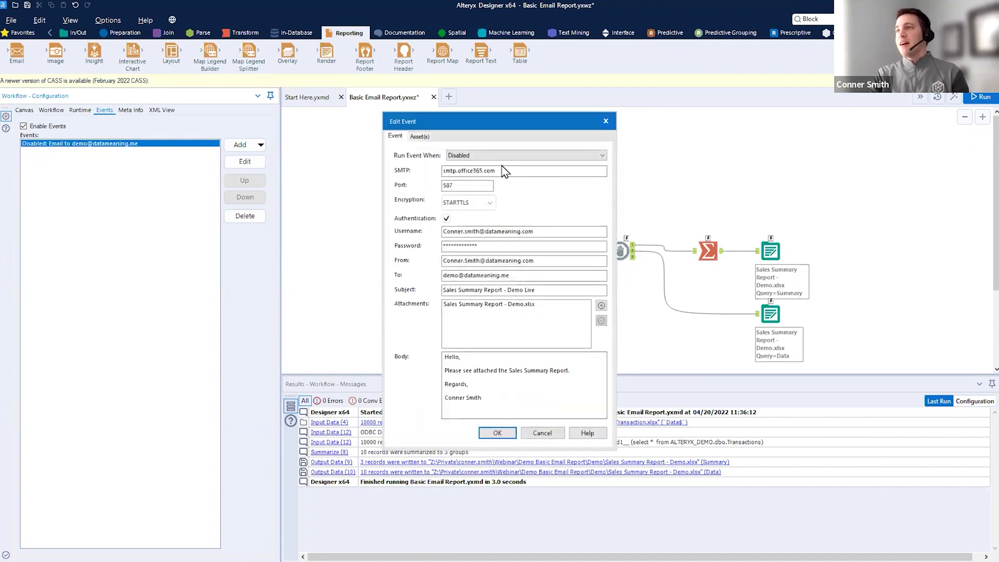
left_click_drag(397, 163, 451, 161)
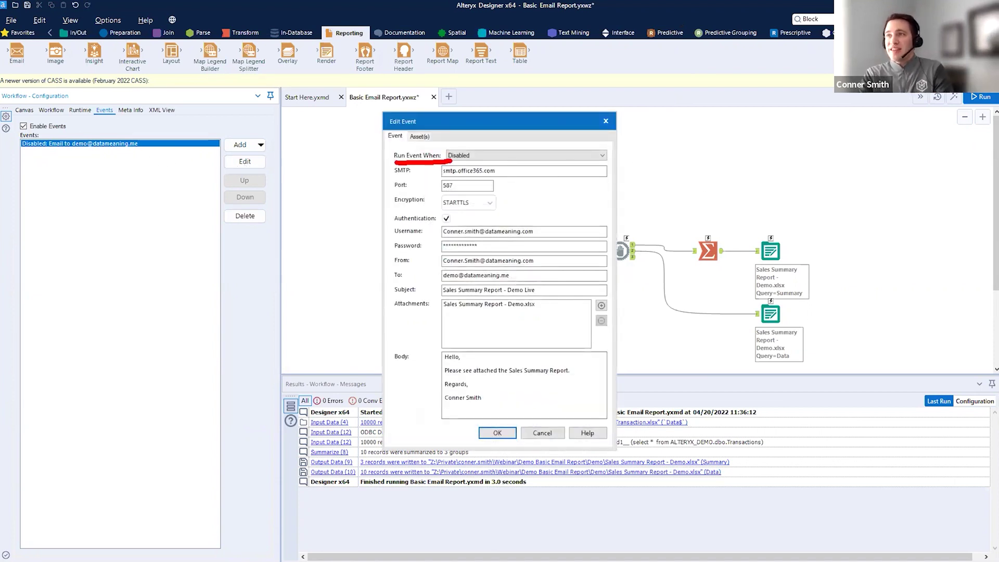
left_click(547, 156)
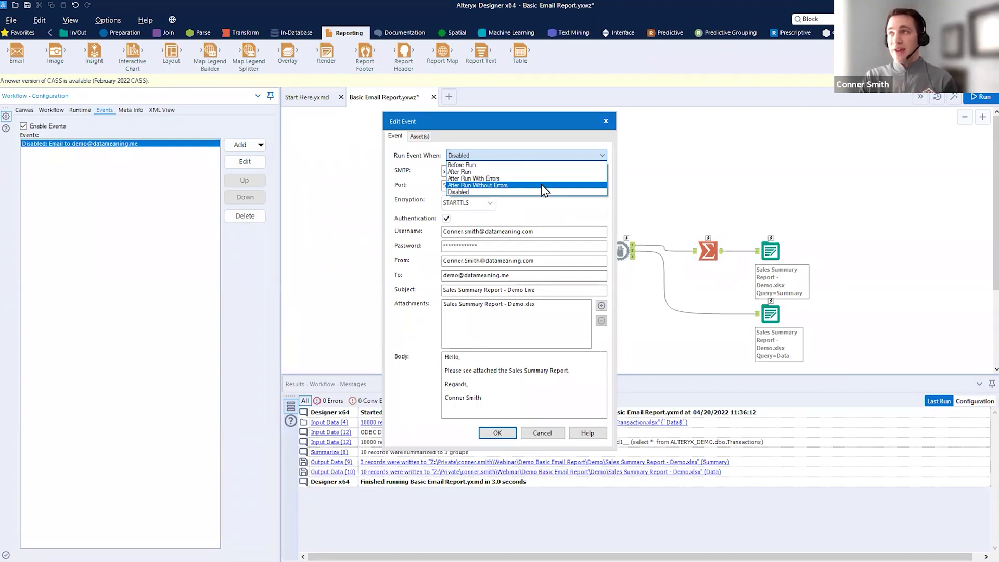
left_click(544, 186)
left_click_drag(723, 217, 817, 373)
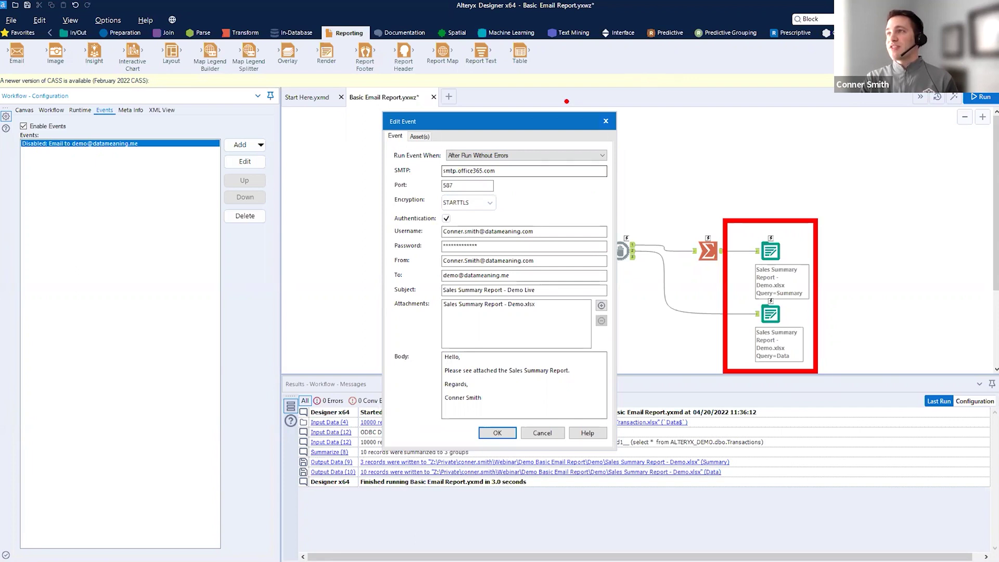
key("Escape")
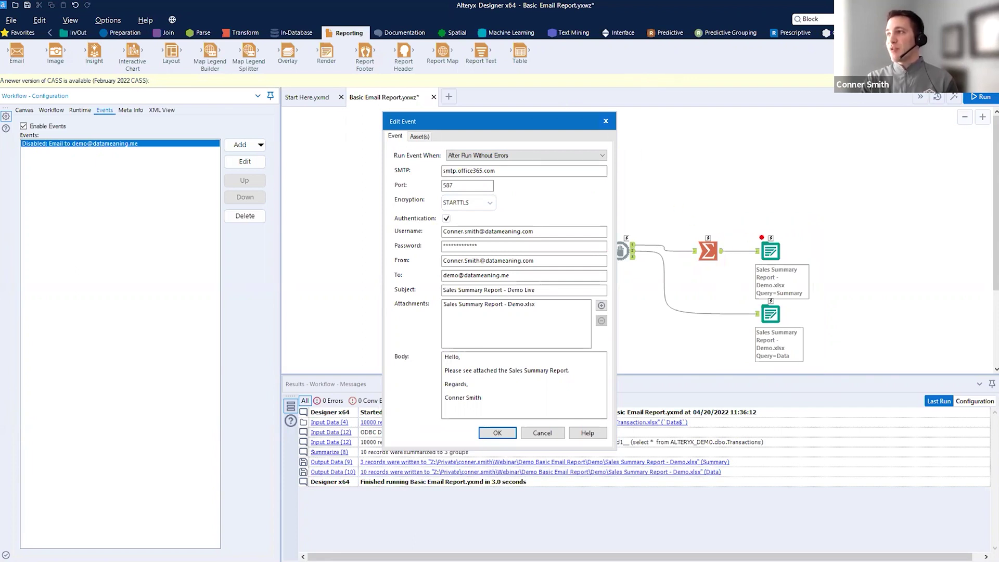
left_click_drag(762, 238, 810, 115)
key("Escape")
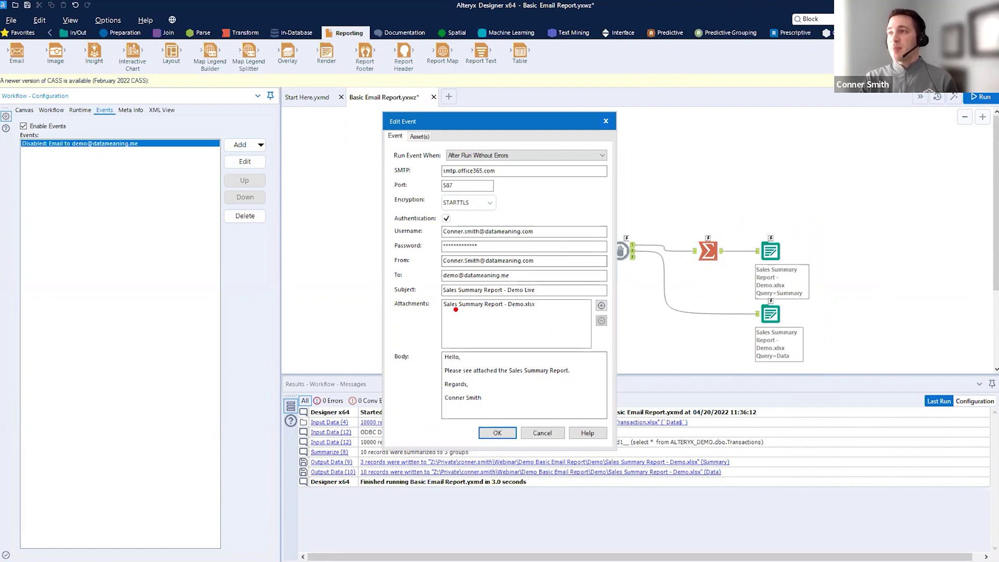
left_click_drag(456, 310, 595, 321)
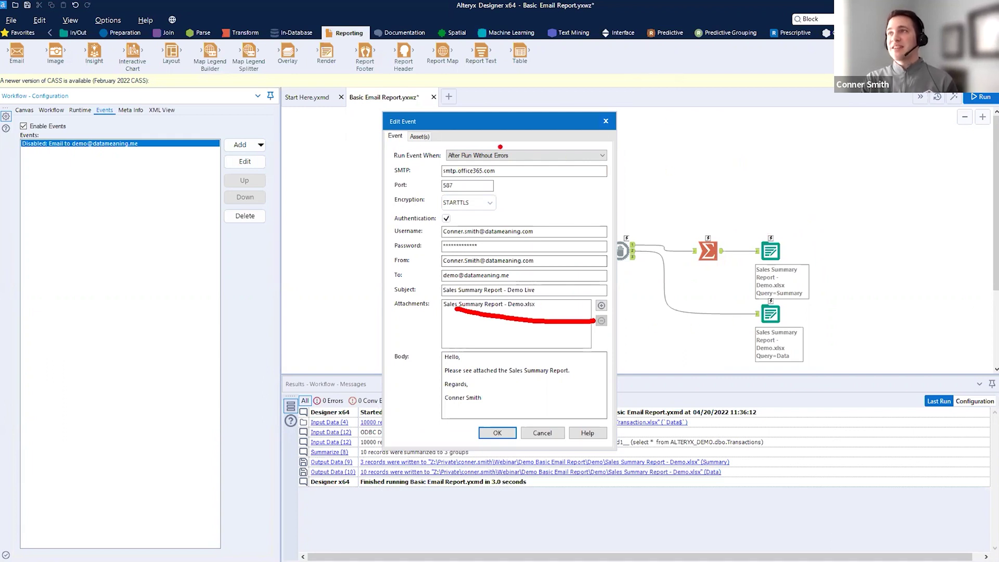
left_click_drag(736, 211, 825, 361)
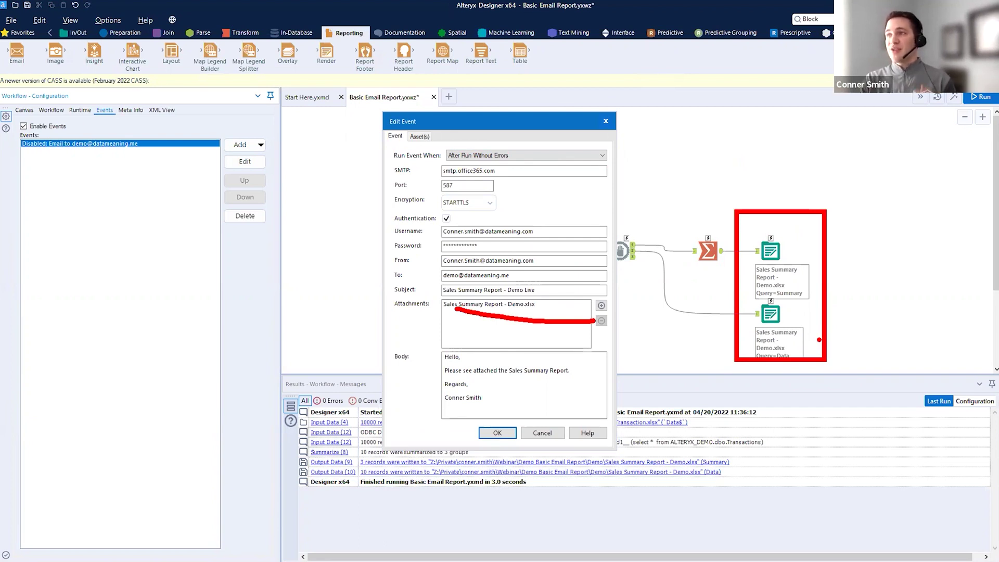
key("Escape")
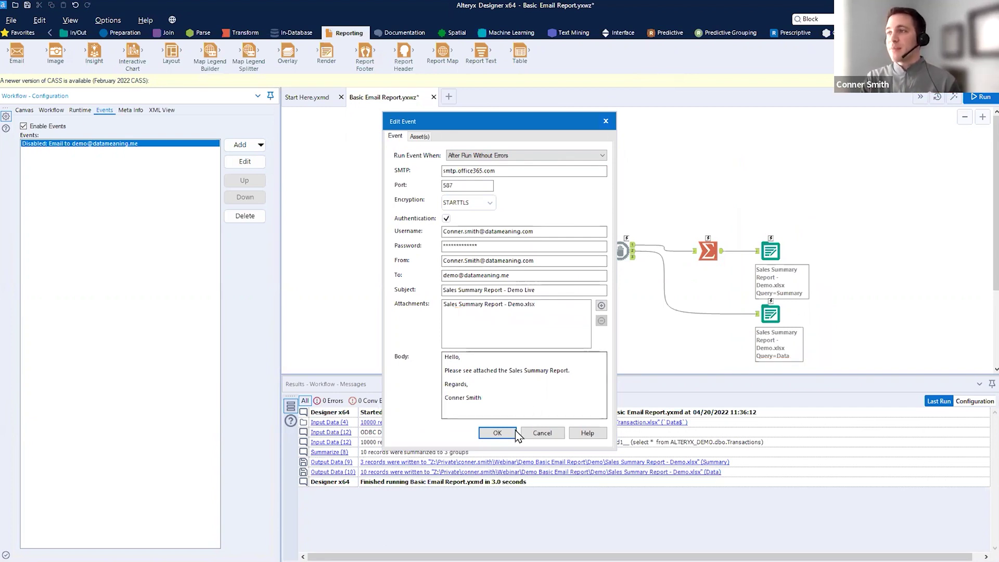
left_click(513, 433)
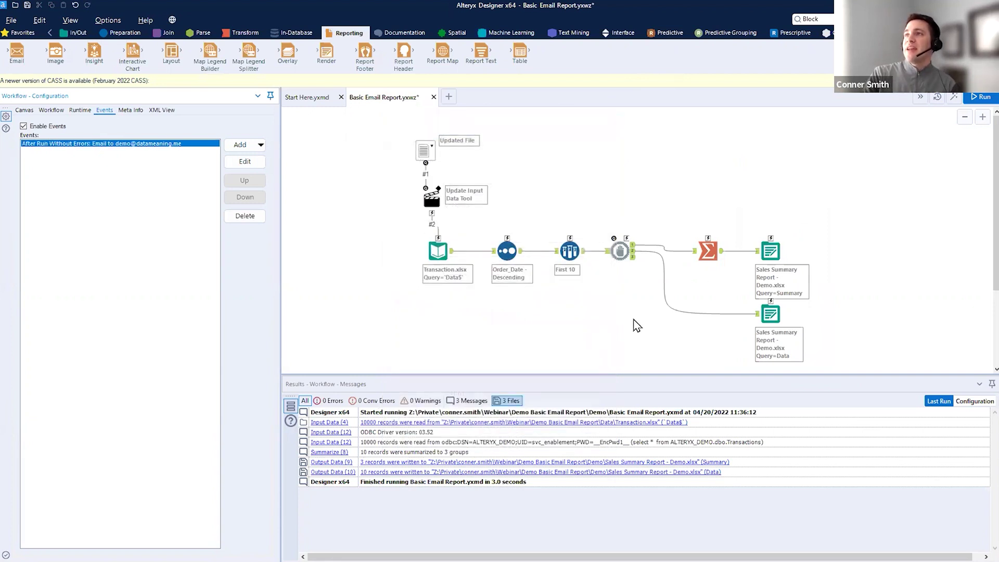
- Run the workflow, finishing in 4.3 seconds with the email event completed
left_click(979, 100)
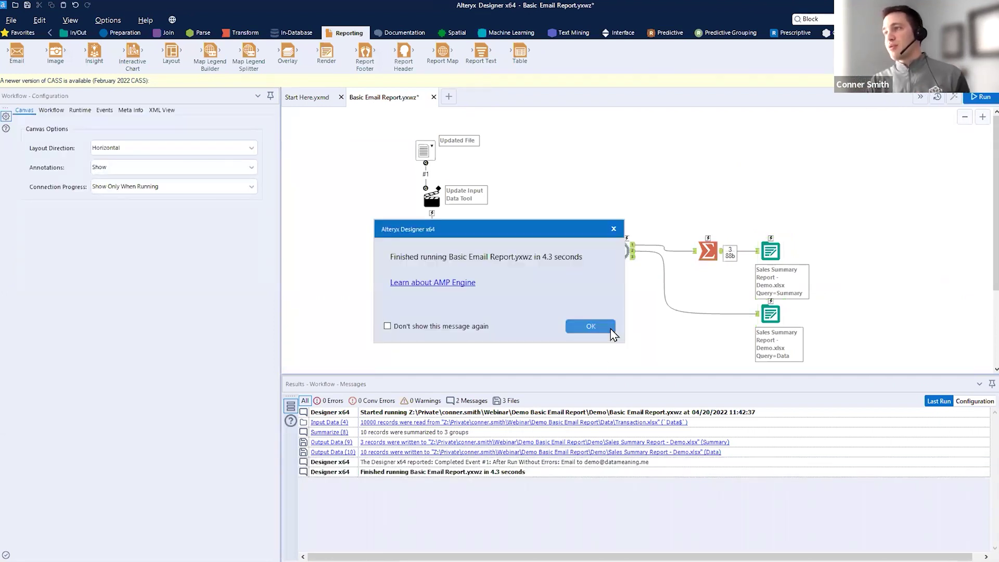
left_click(591, 326)
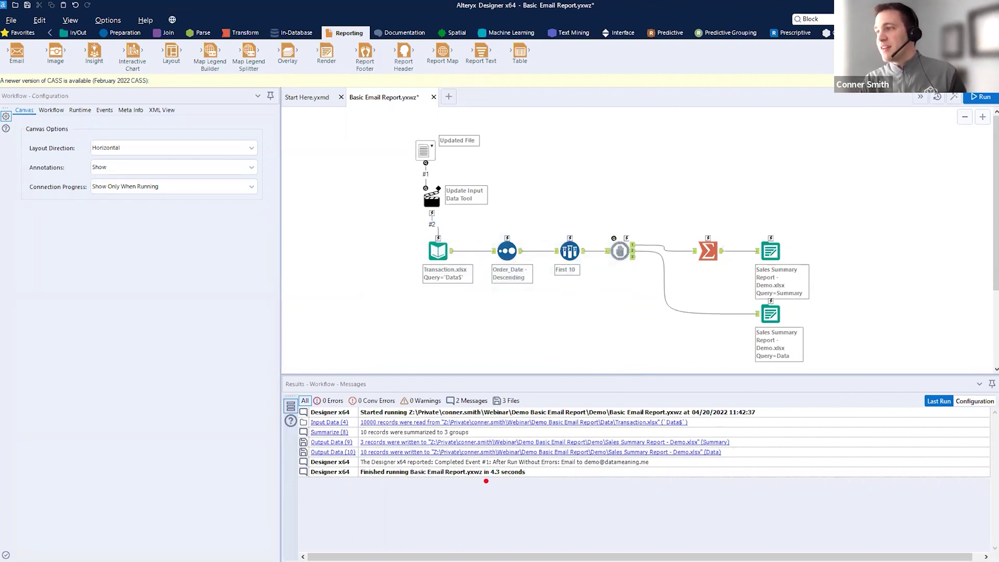
left_click_drag(442, 468, 475, 470)
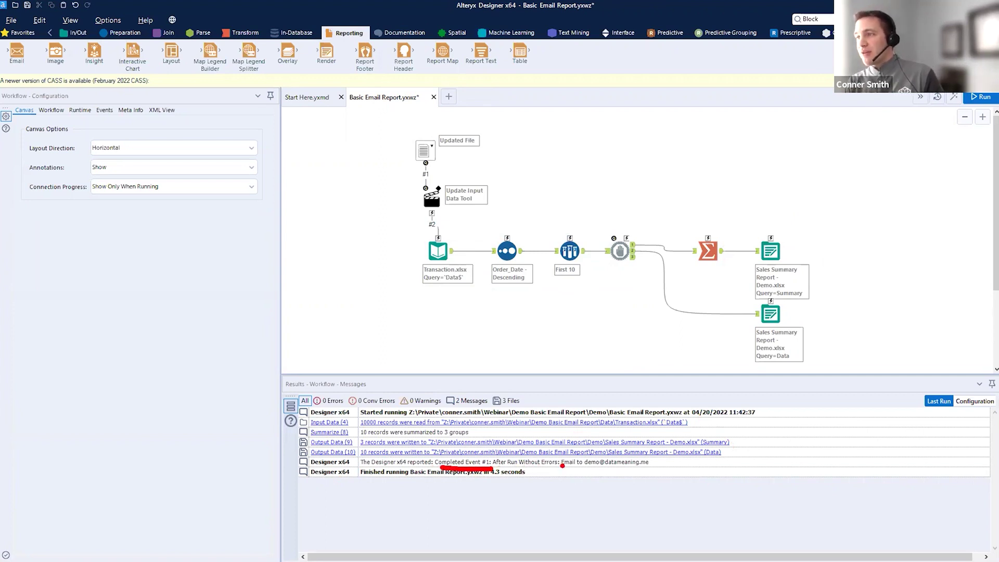
left_click_drag(591, 471, 672, 475)
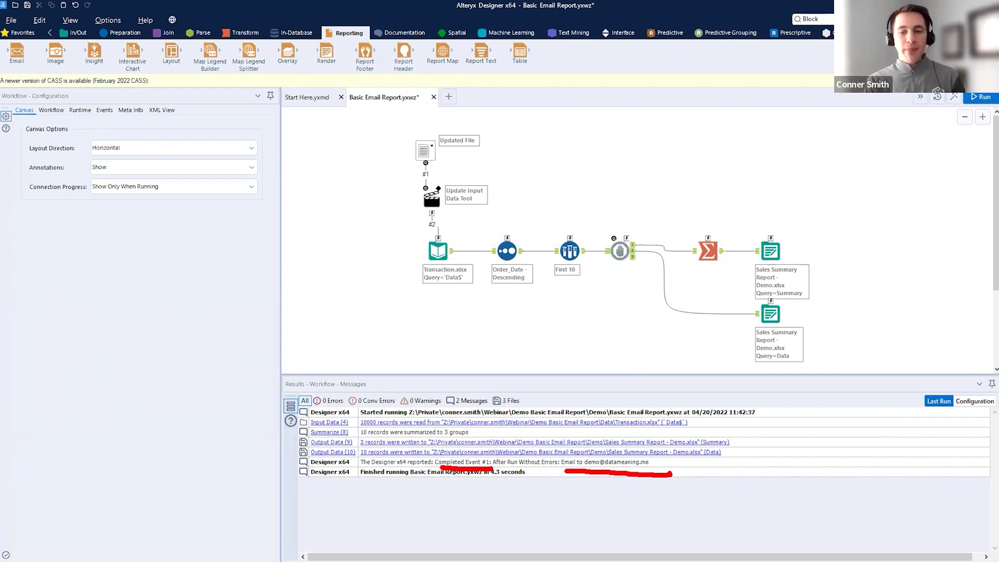
key("Escape")
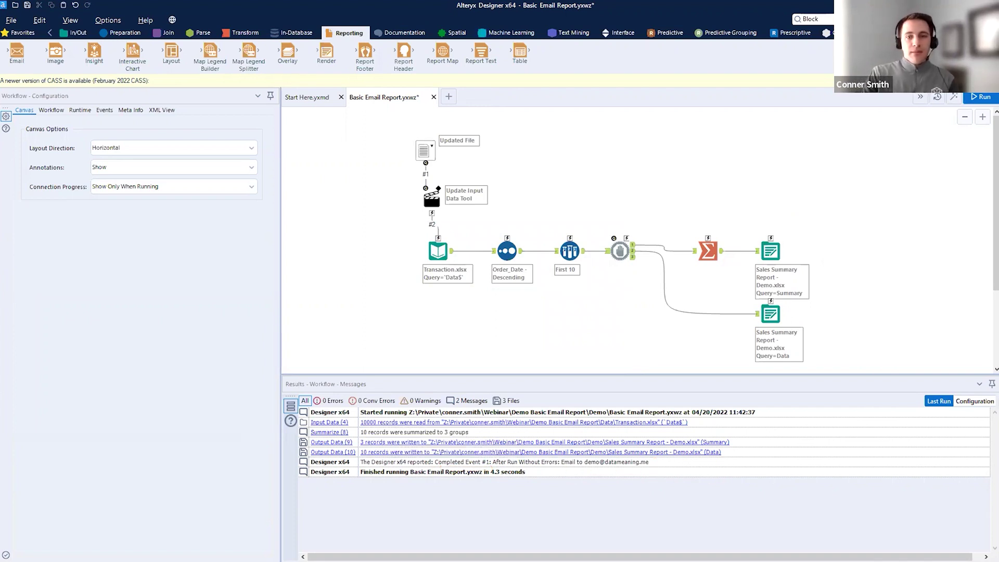
- Save the workflow with Ctrl+S
key("ctrl+s")
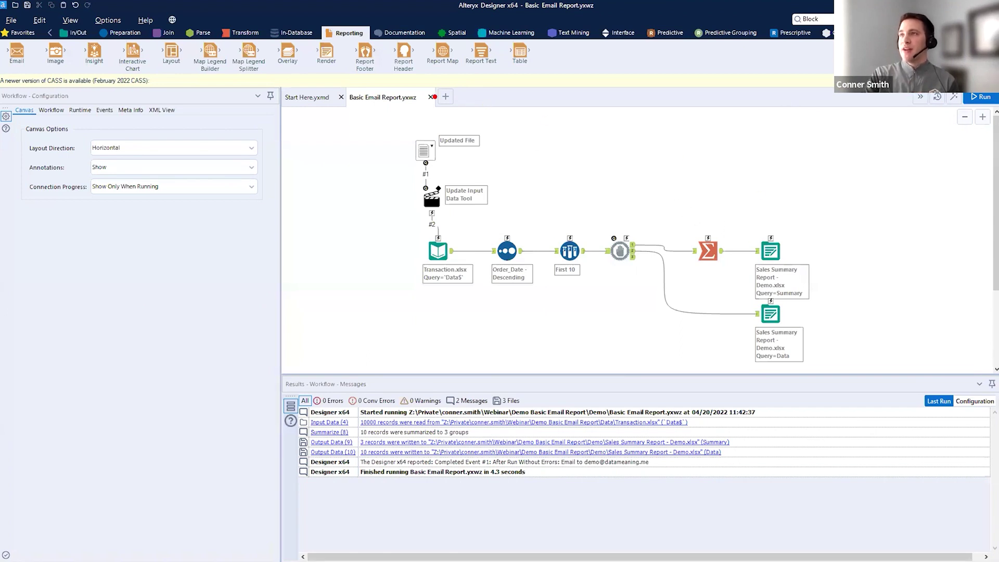
mouse_move(376, 128)
left_mouse_down()
mouse_move(926, 405)
mouse_move(876, 369)
left_mouse_up()
key("Escape")
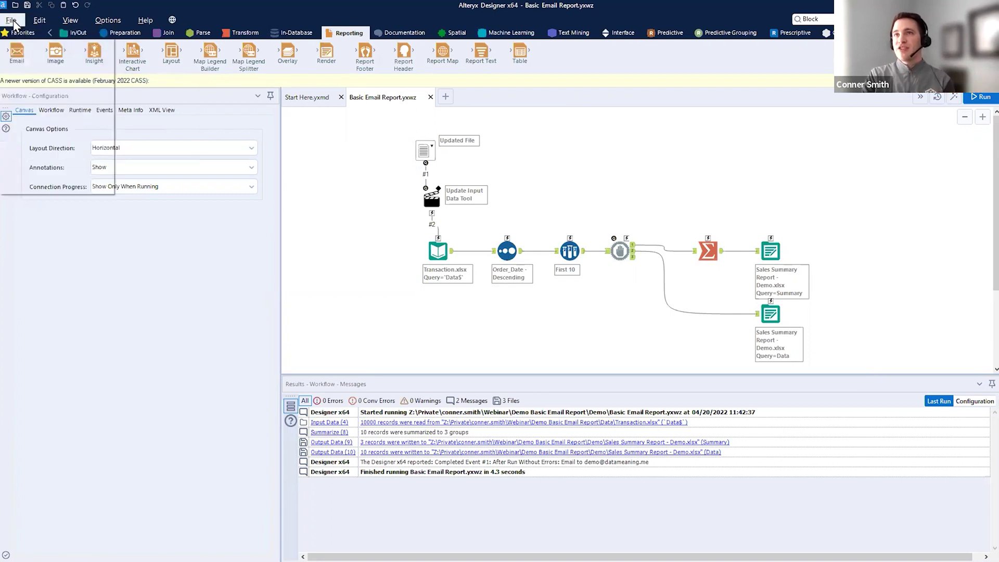
- Save Basic Email Report to the Development server's private gallery and view it in the browser
left_click(11, 20)
mouse_move(37, 117)
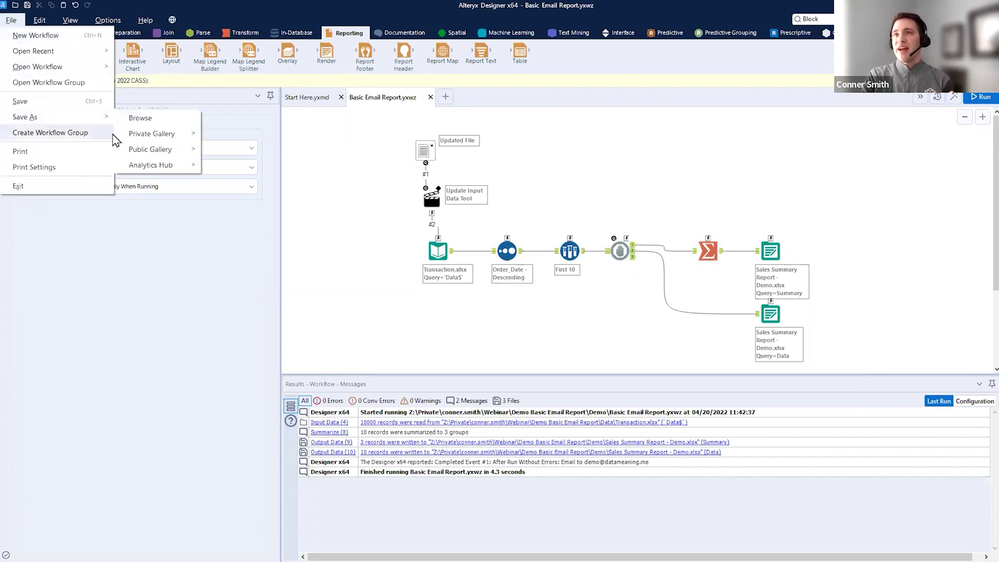
mouse_move(174, 144)
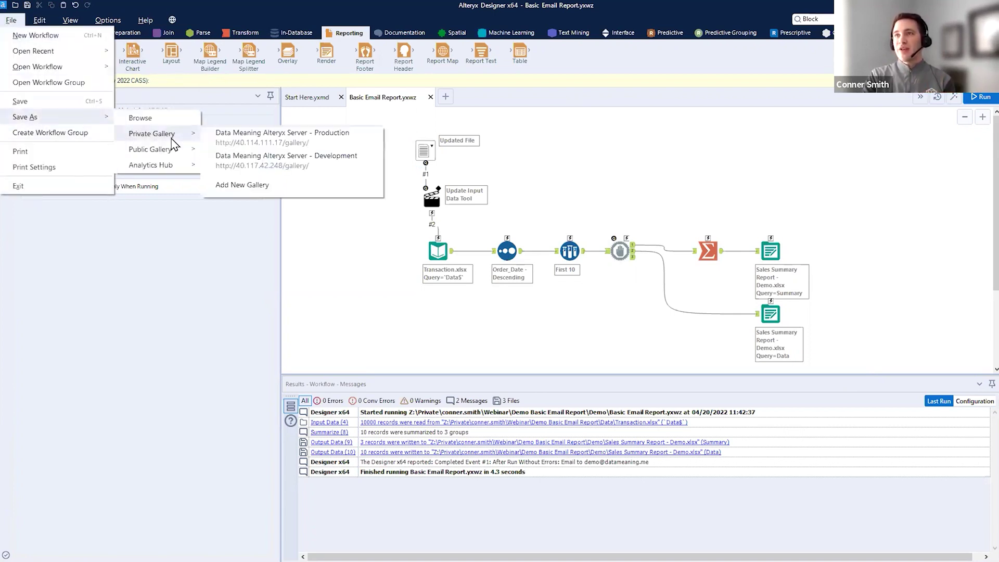
left_click(351, 171)
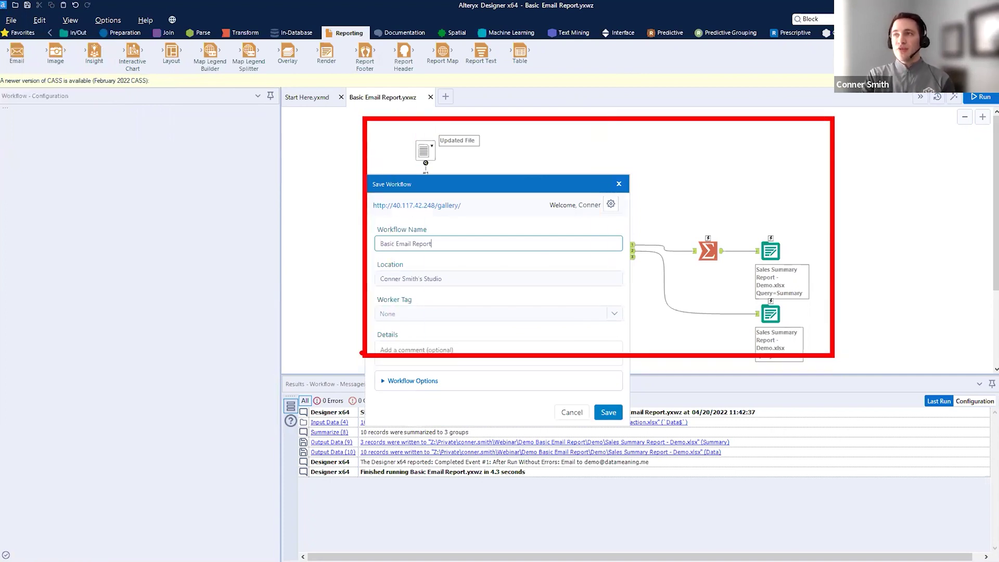
left_click(609, 413)
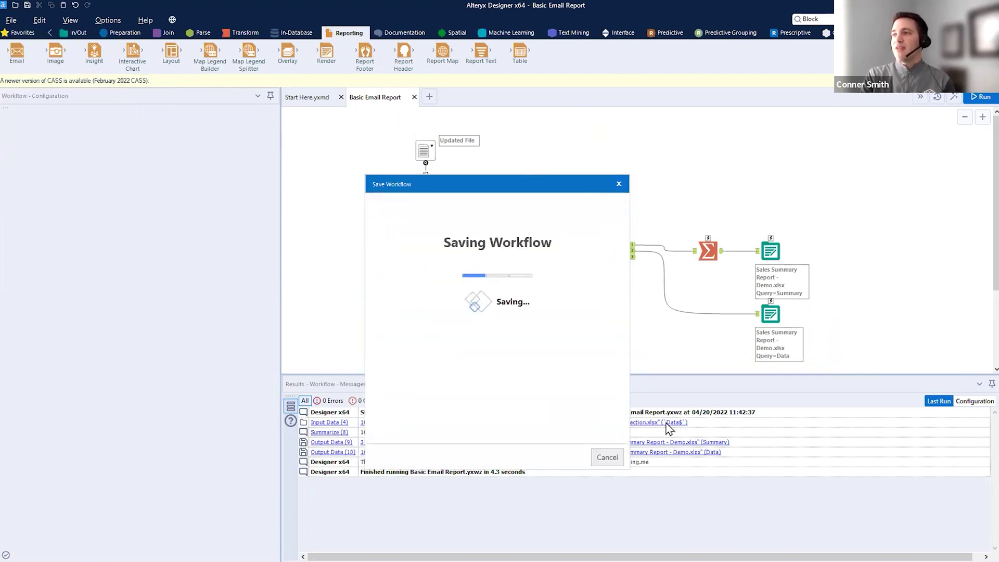
left_click(554, 383)
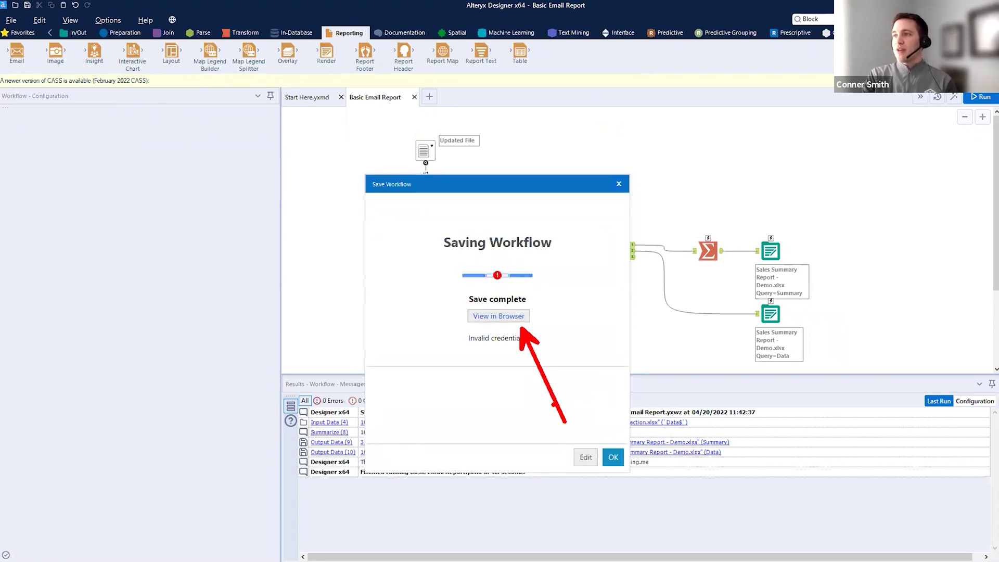
left_click(513, 316)
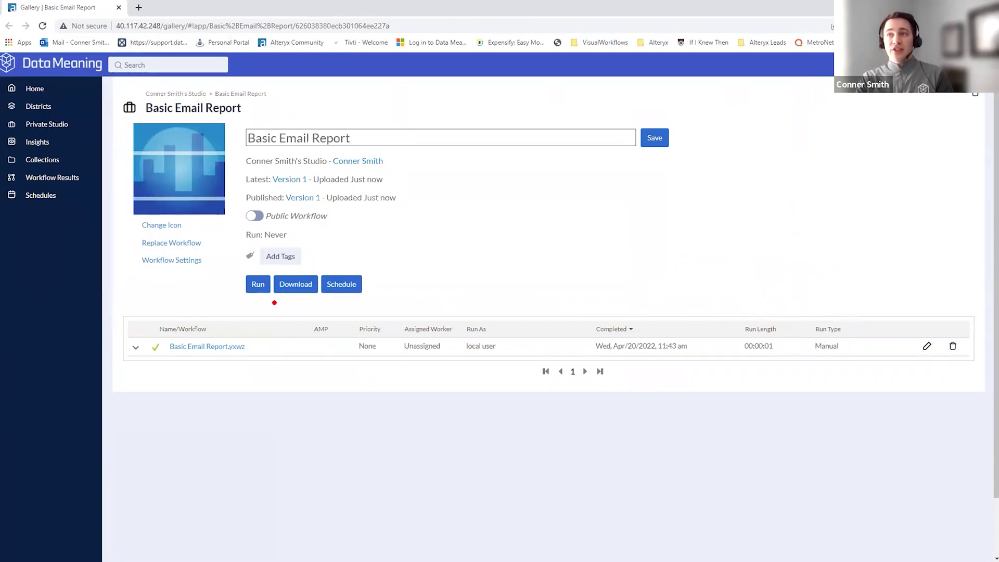
- Run the gallery app with Transaction.xlsx sheet 'Data$' as the Updated File
left_click(266, 289)
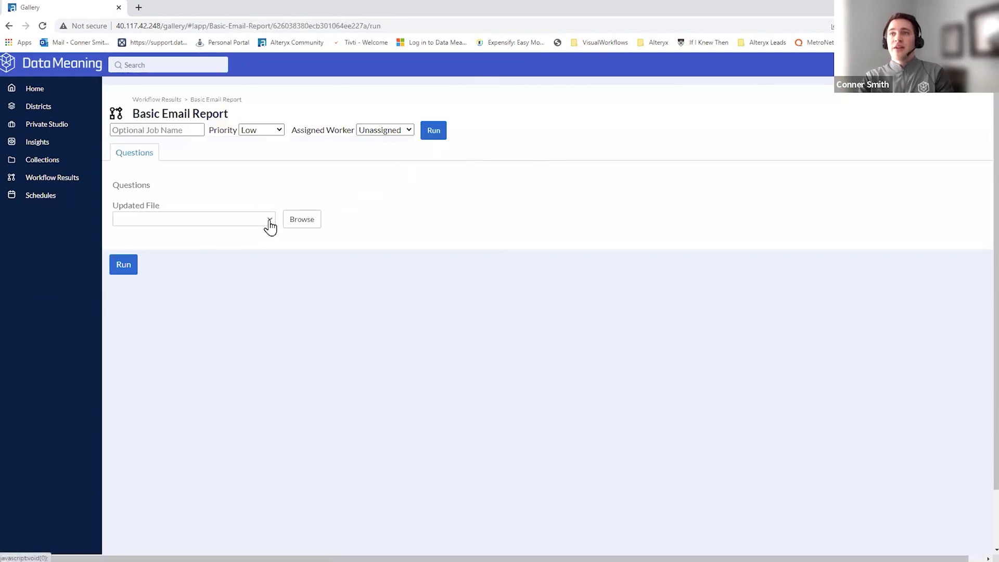
left_click(270, 222)
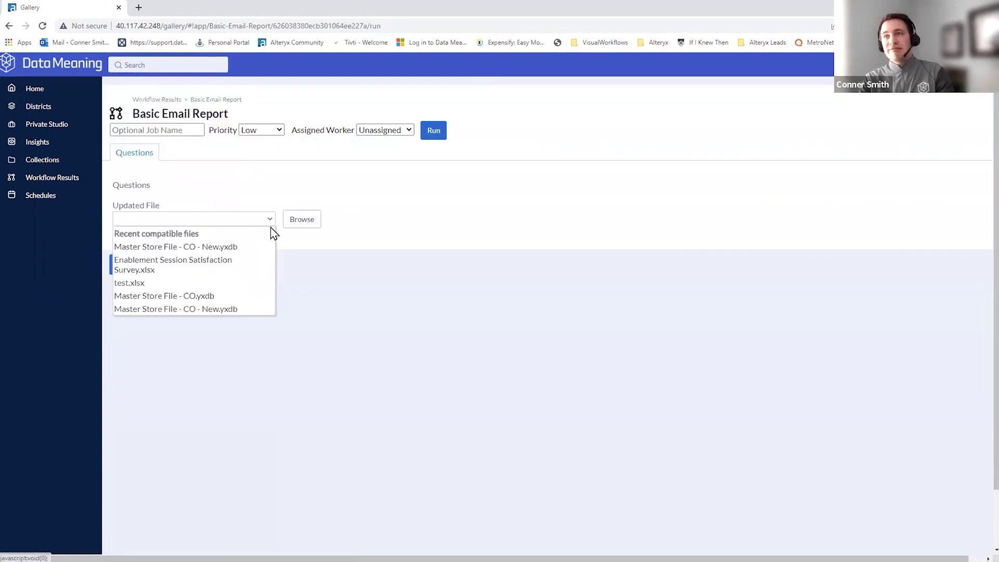
left_click(308, 219)
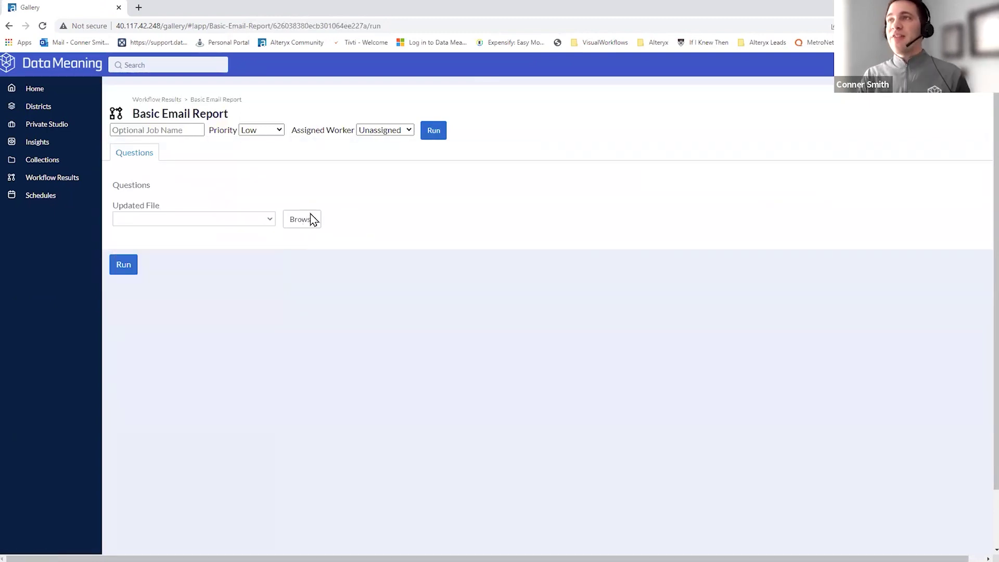
left_click(305, 226)
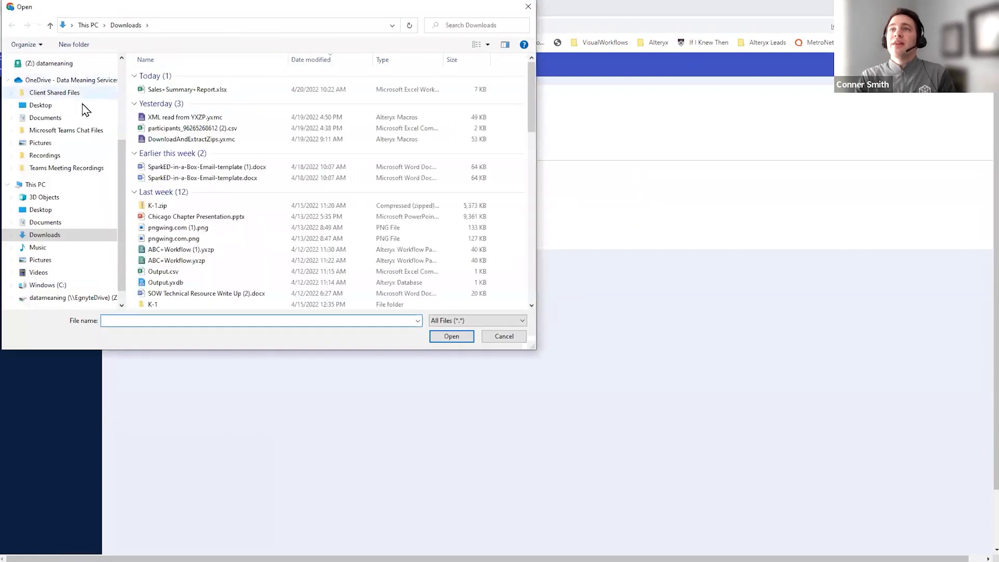
left_click(60, 209)
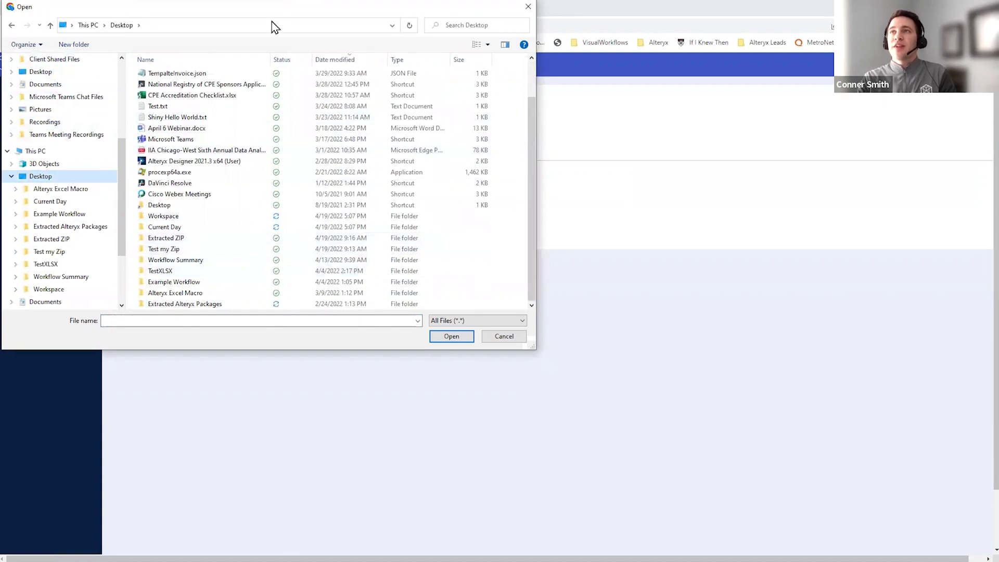
key("Escape")
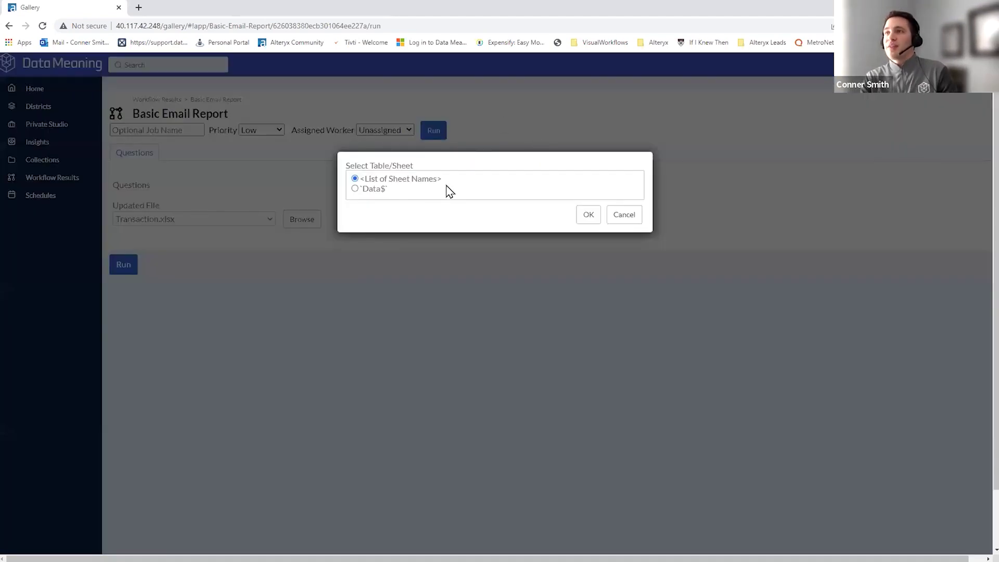
left_click(356, 188)
left_click_drag(353, 201, 406, 195)
left_click(589, 214)
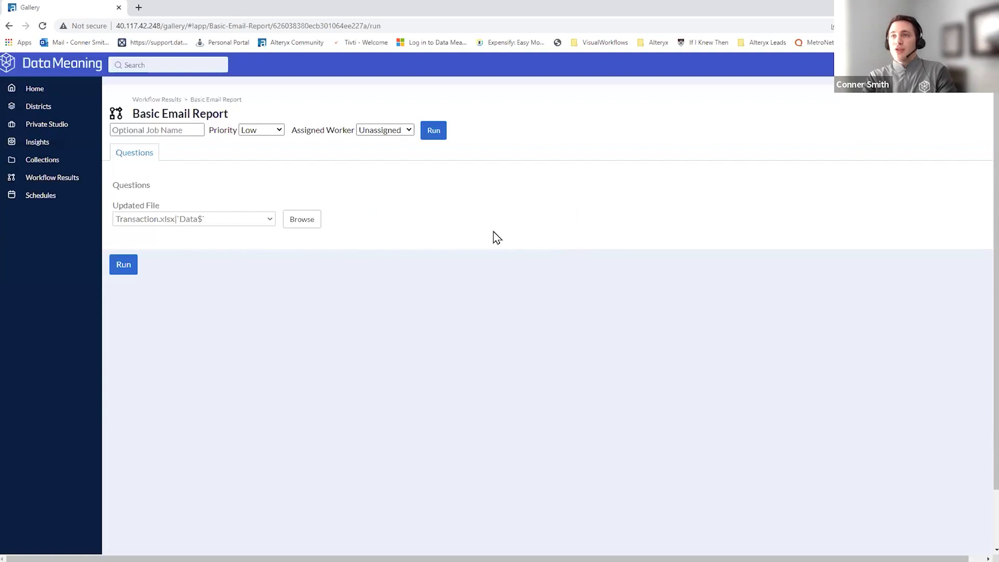
left_click(121, 267)
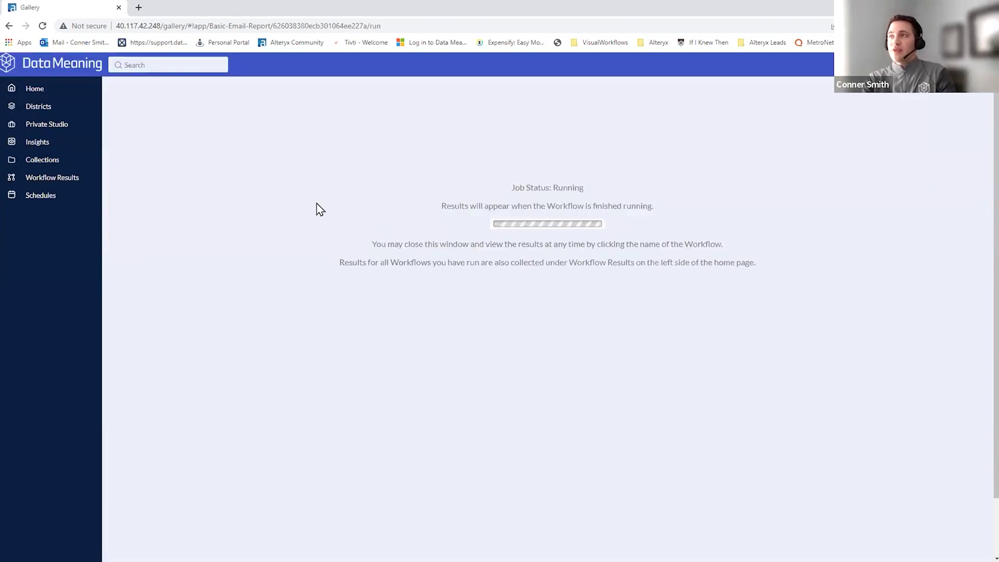
- Re-run the app with the same updated file
mouse_move(703, 126)
left_mouse_down()
mouse_move(765, 232)
mouse_move(617, 231)
left_mouse_up()
left_click(284, 97)
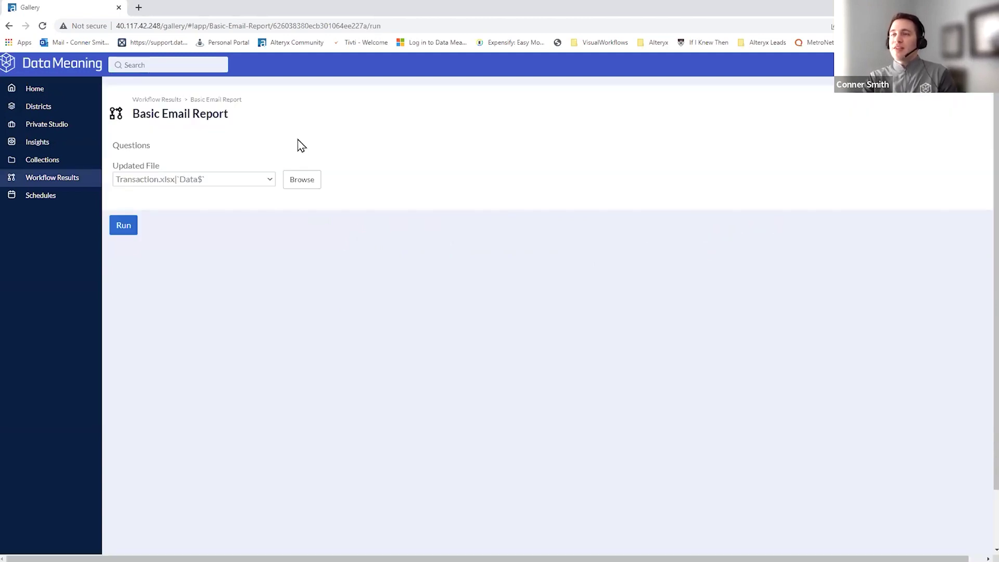
left_click(133, 223)
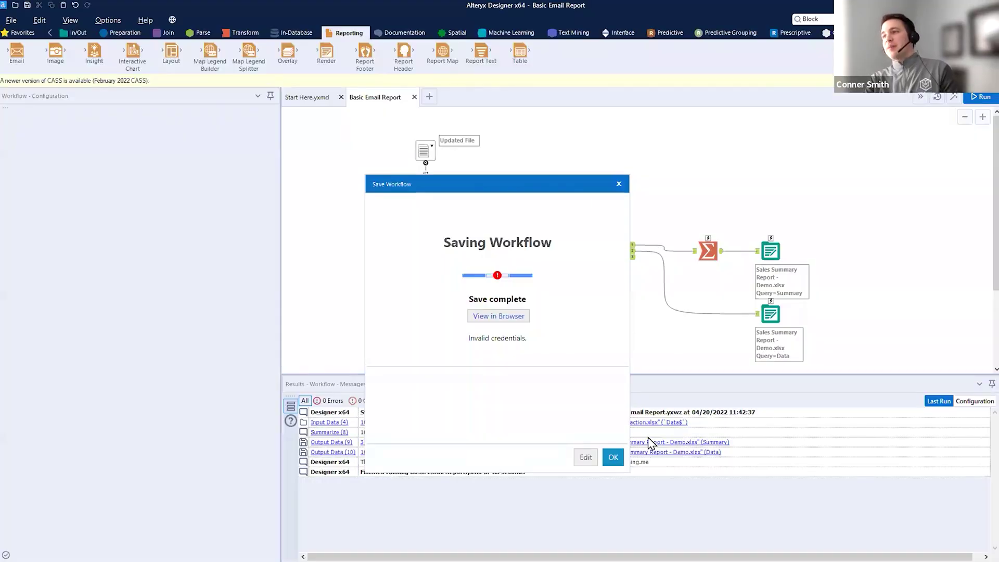
- Retry saving, excluding the Sales Summary Report output asset from the Development gallery save
left_click(612, 455)
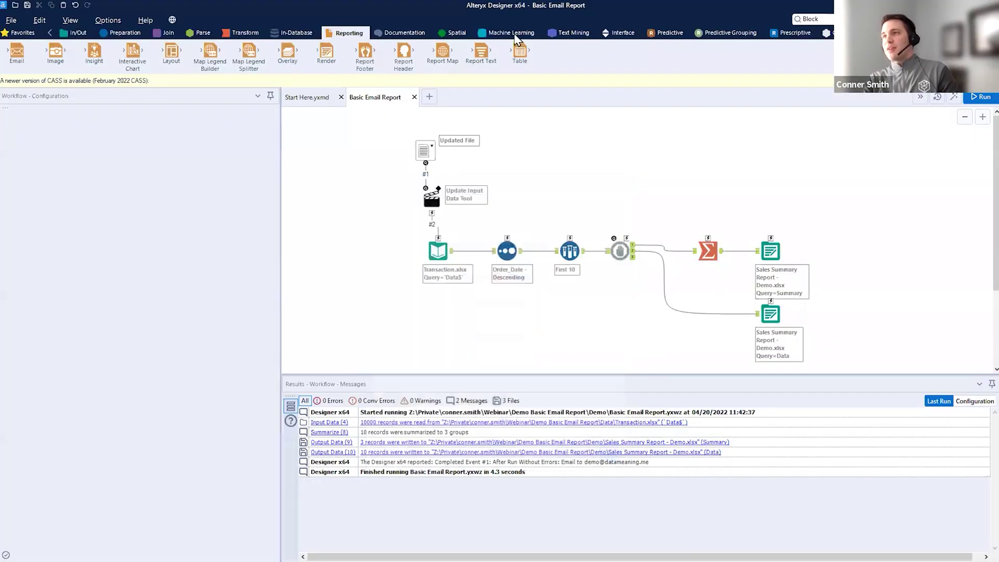
left_click(11, 20)
left_click(173, 156)
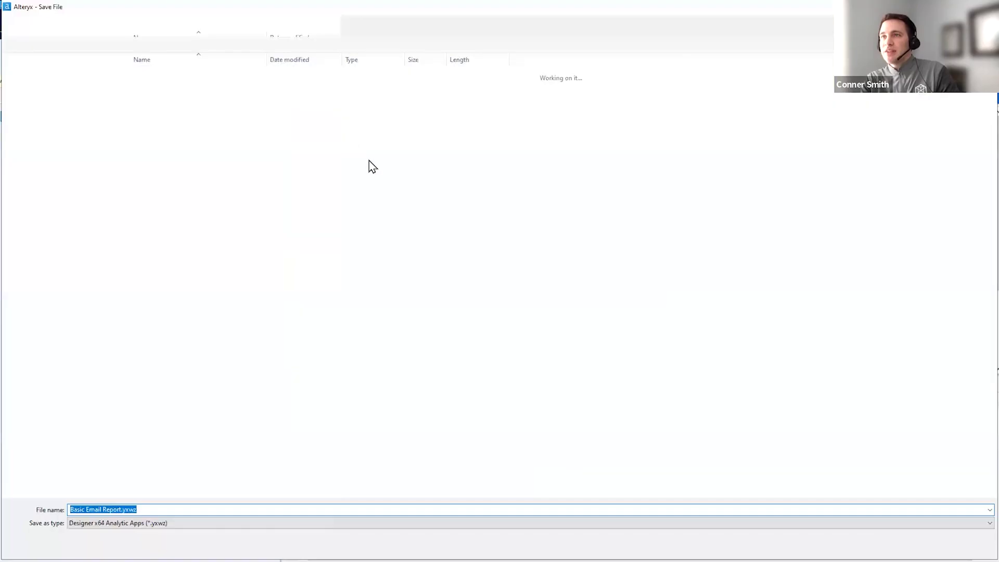
left_click(908, 545)
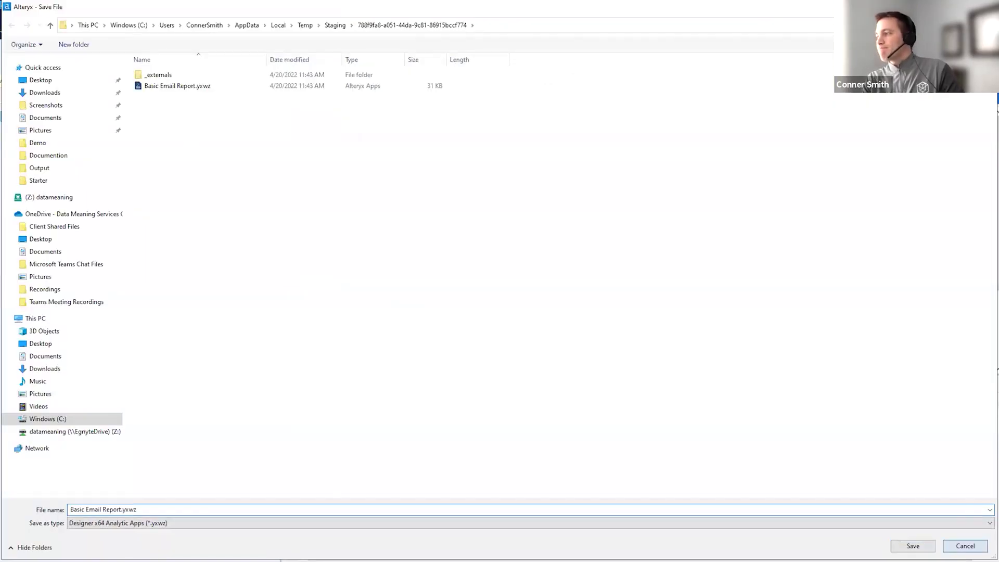
left_click(11, 19)
mouse_move(37, 118)
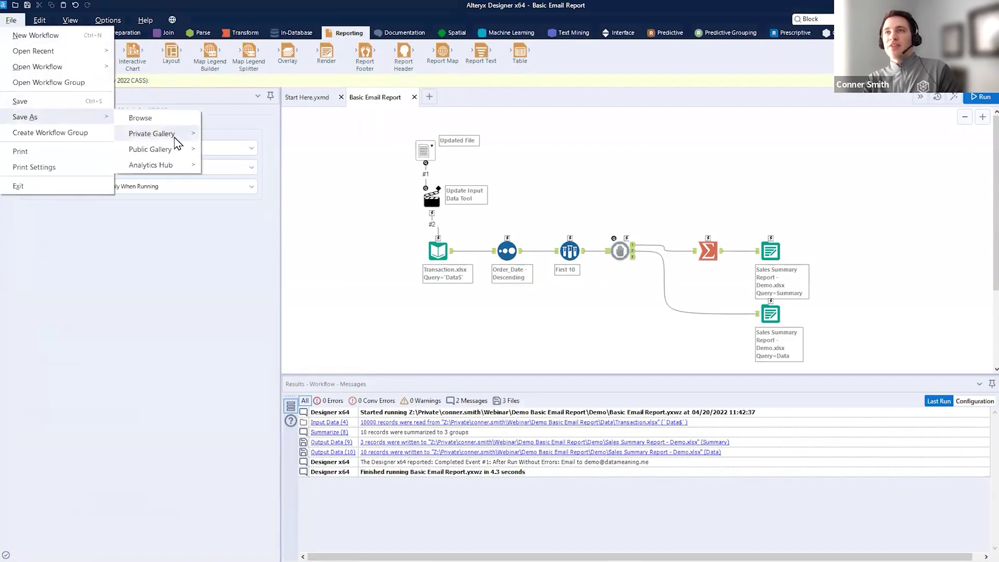
mouse_move(151, 134)
left_click(334, 164)
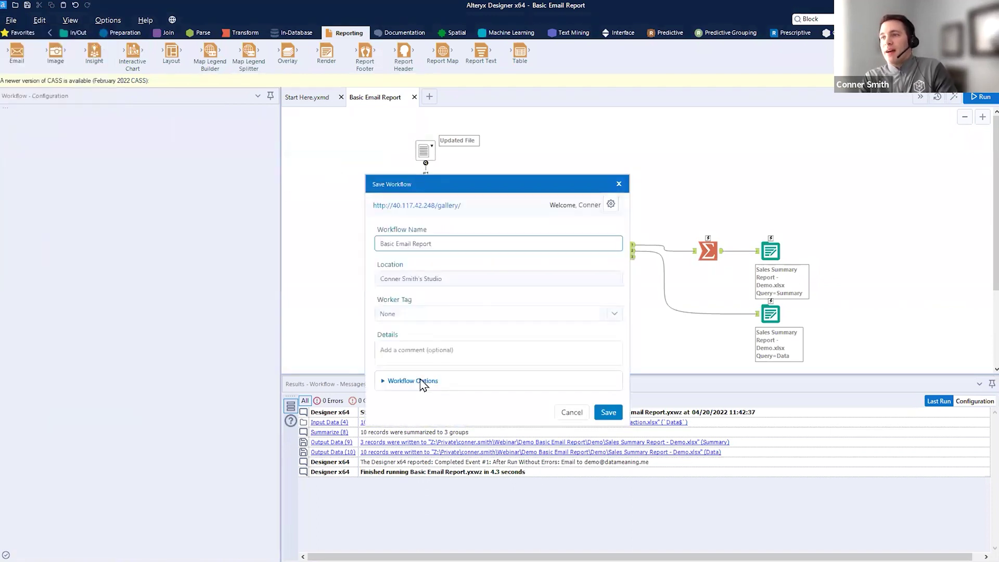
left_click(424, 381)
left_click(449, 420)
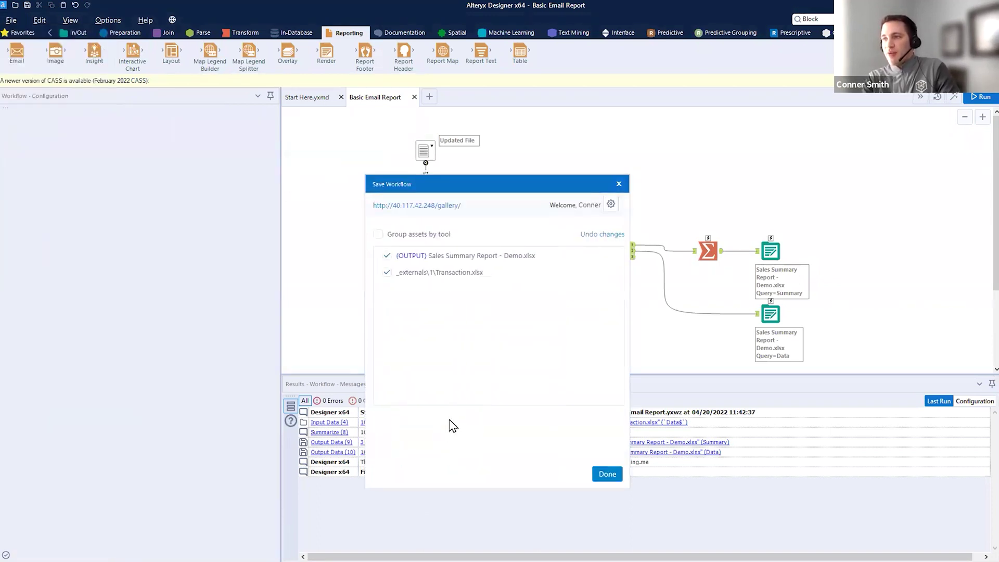
left_click(385, 256)
left_click_drag(409, 262, 536, 258)
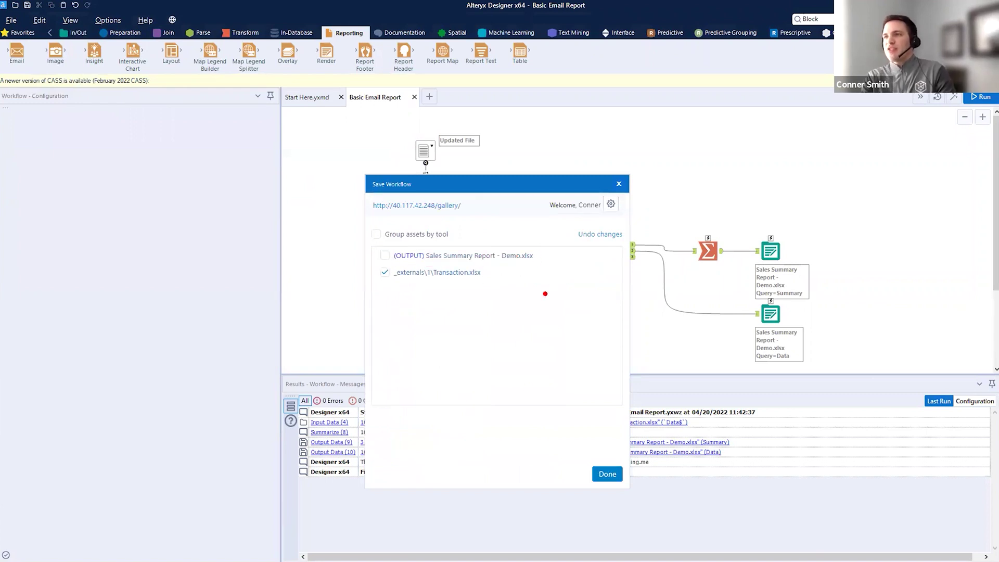
left_click(616, 473)
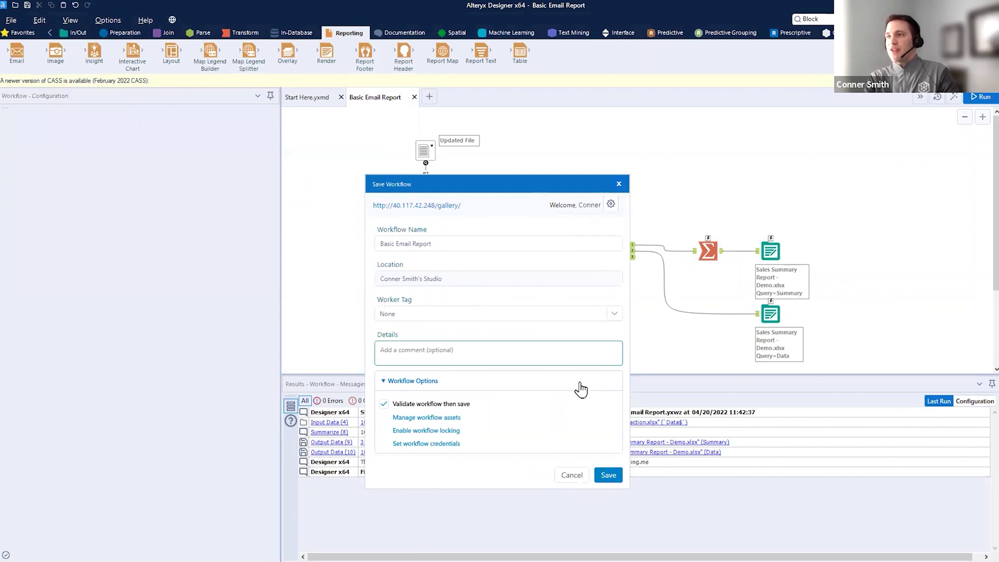
- Cancel the gallery save and delete the Updated File and Update Input Data tools
left_click_drag(599, 183, 808, 88)
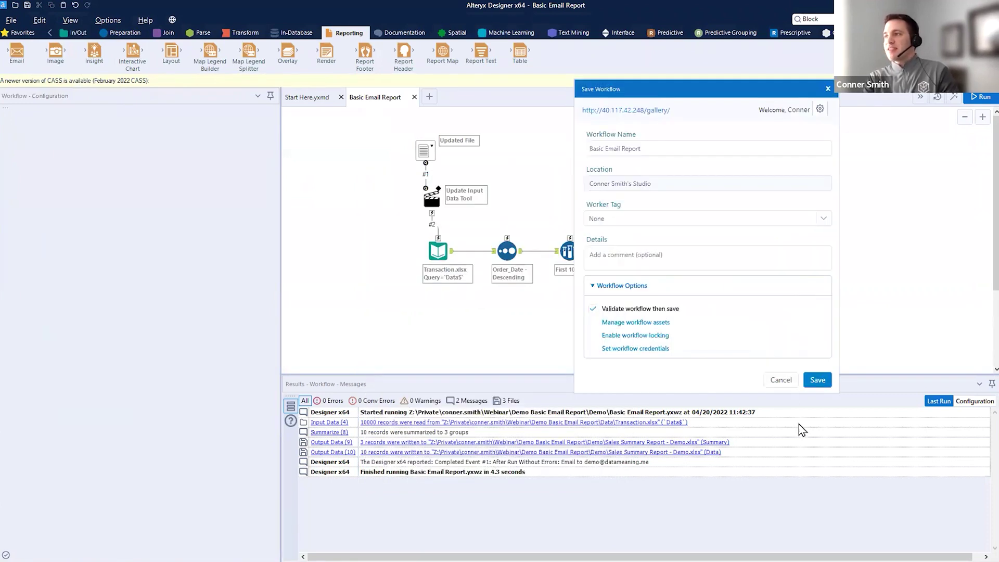
left_click(782, 380)
left_click_drag(404, 117, 455, 224)
key("Delete")
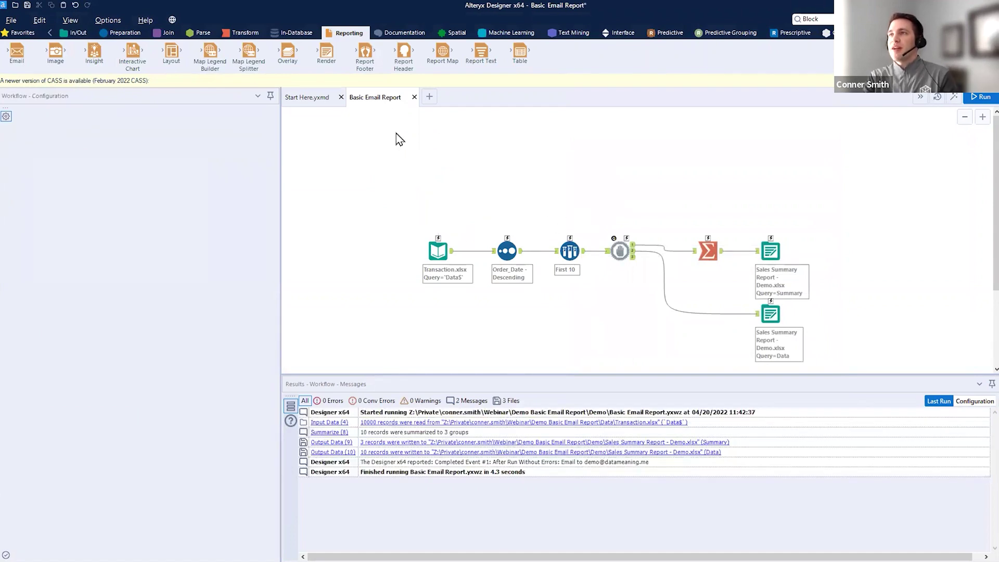
- Save the workflow as Basic Email Report.yxmd with the Workflows (*.yxmd) file type
left_click(14, 21)
left_click(141, 126)
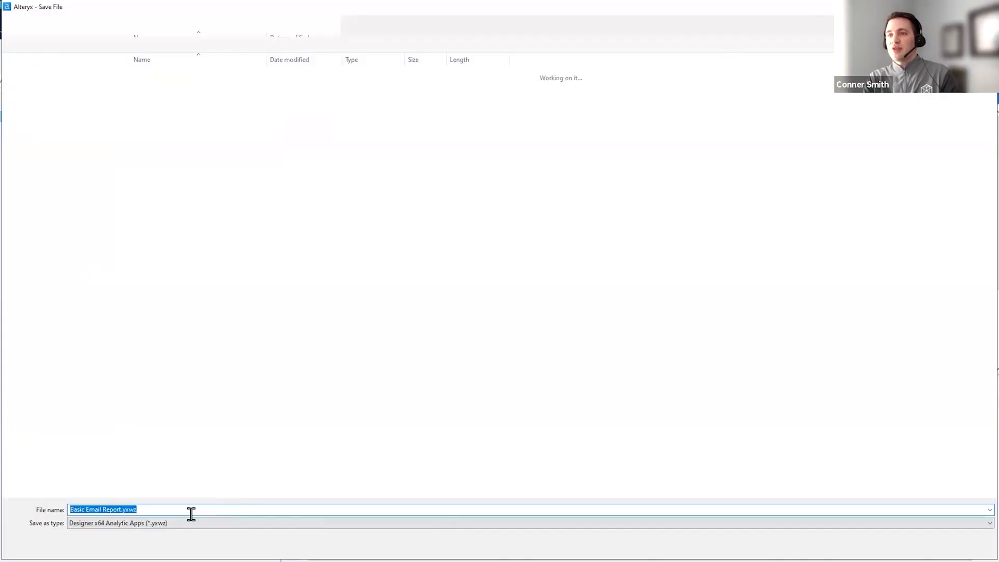
left_click(185, 523)
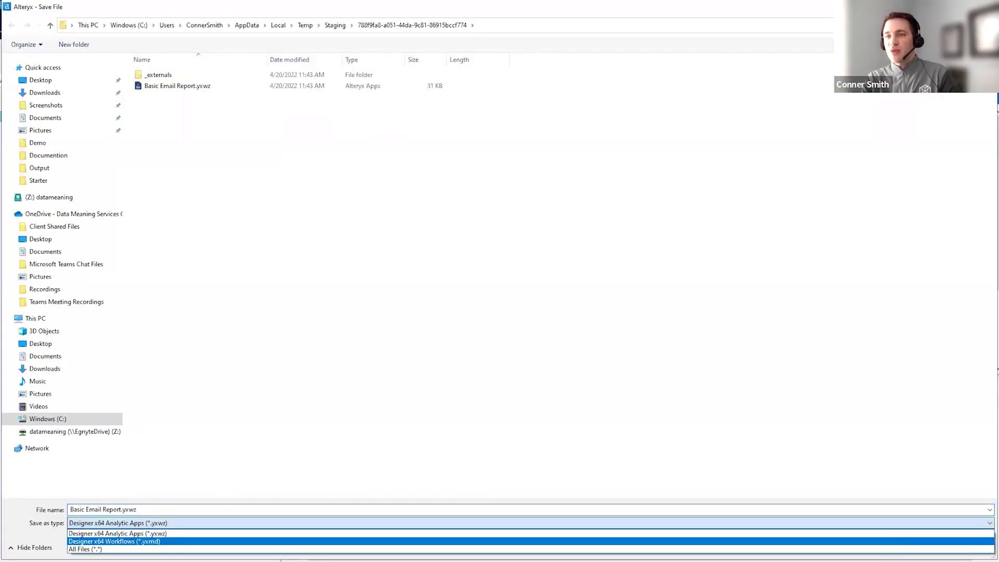
left_click(853, 529)
key("Return")
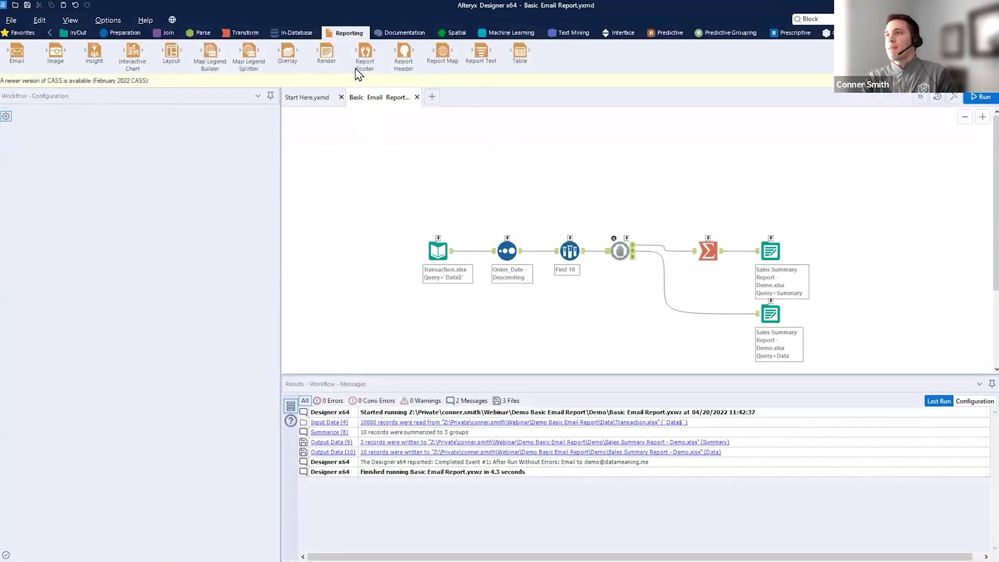
- Publish Basic Email Report to the Development server's private gallery and view it in the browser
left_click(11, 20)
mouse_move(52, 117)
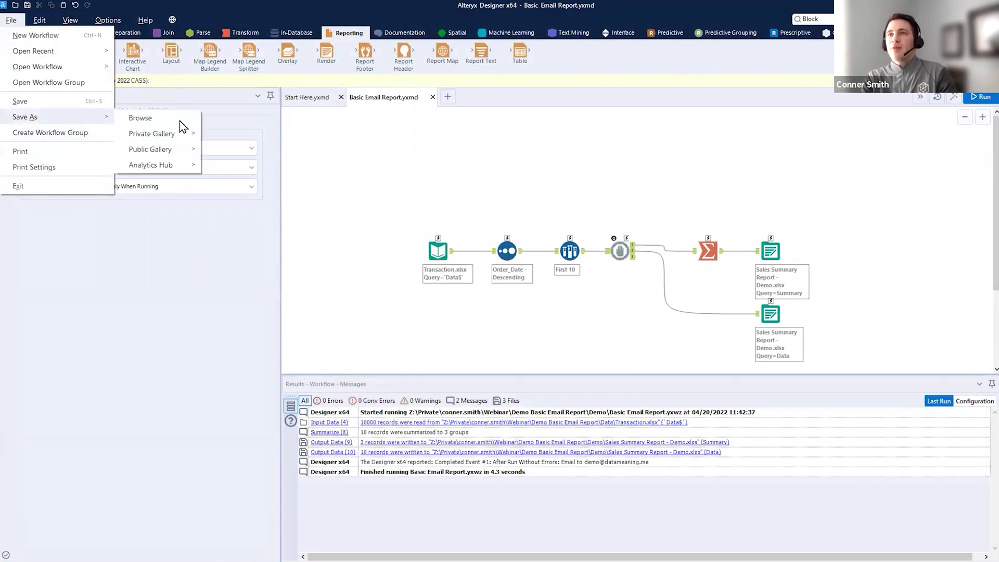
mouse_move(172, 149)
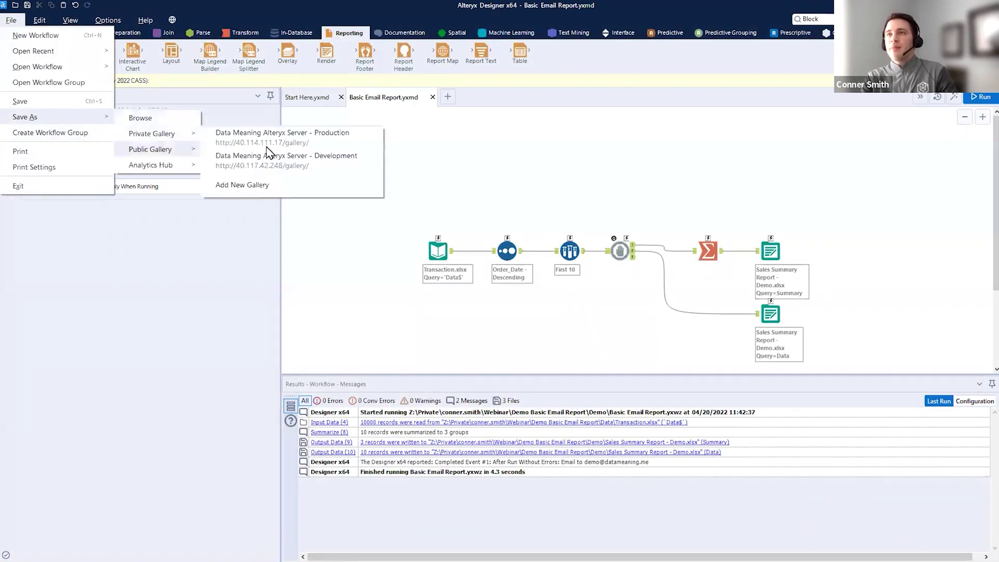
left_click(337, 165)
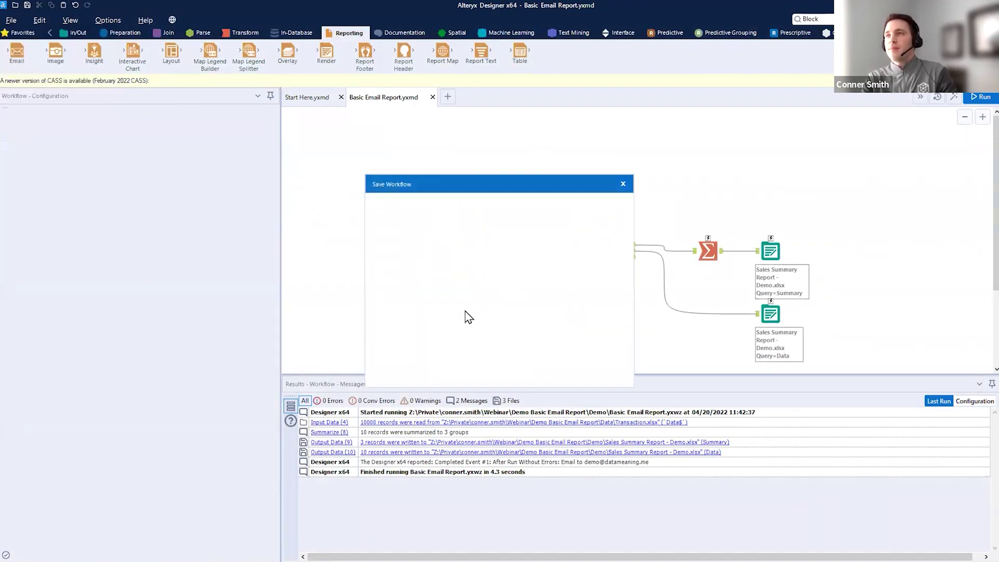
left_click(388, 383)
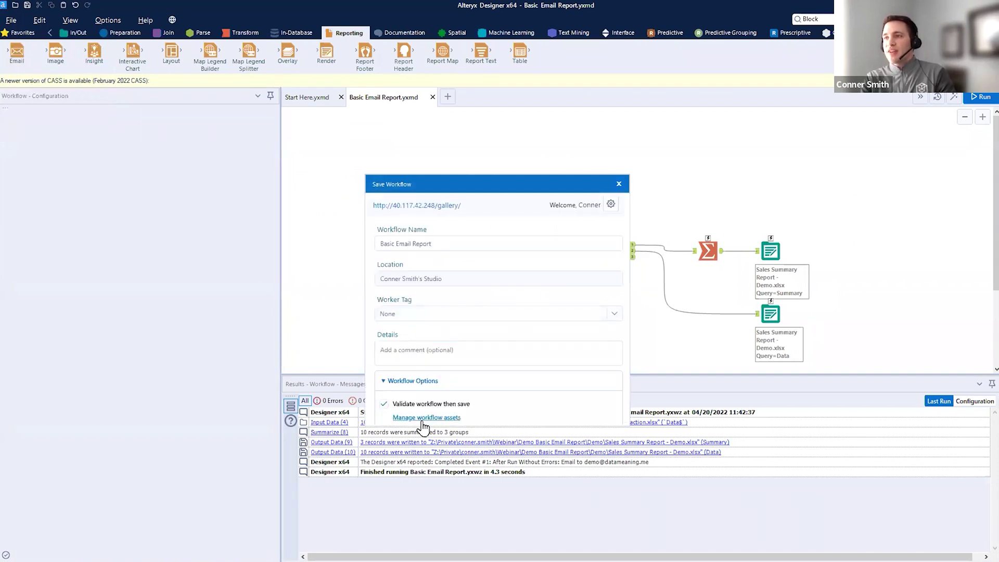
left_click(451, 420)
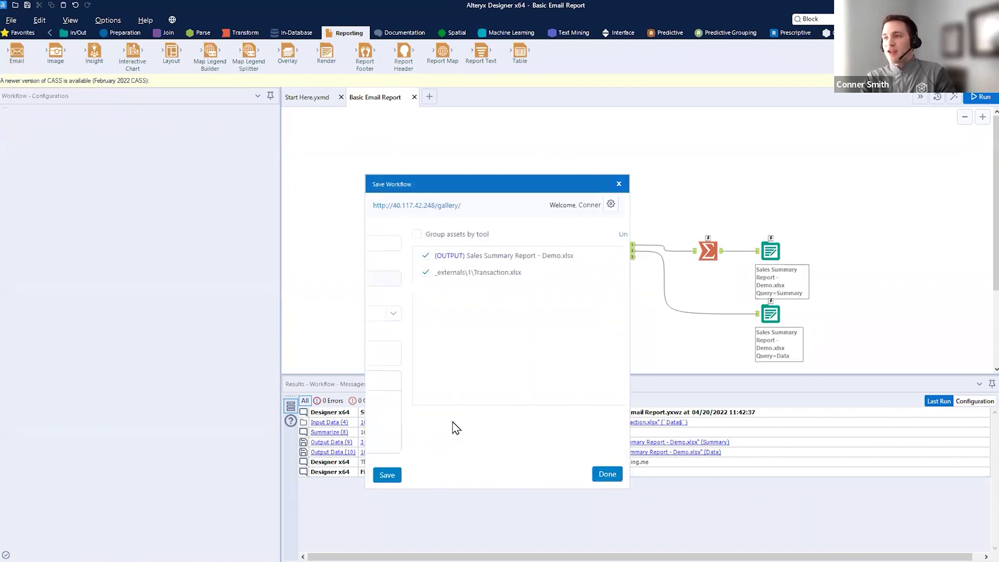
left_click(607, 474)
left_click(607, 475)
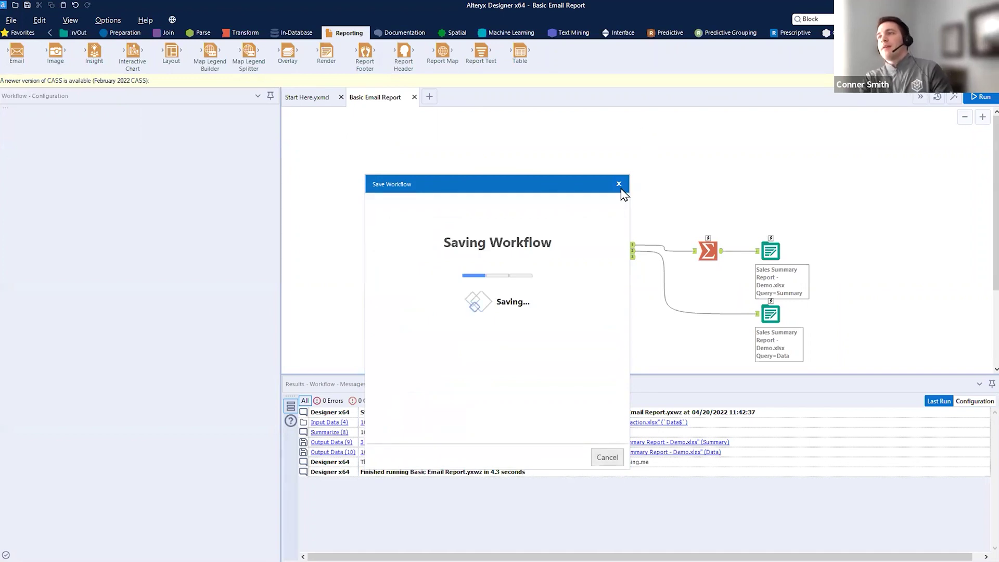
left_click(583, 385)
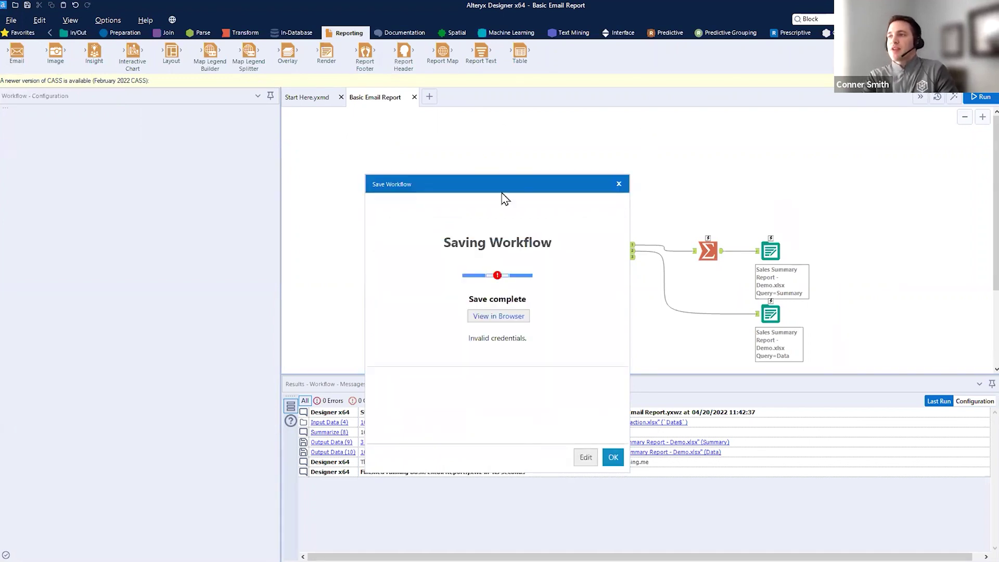
left_click(512, 324)
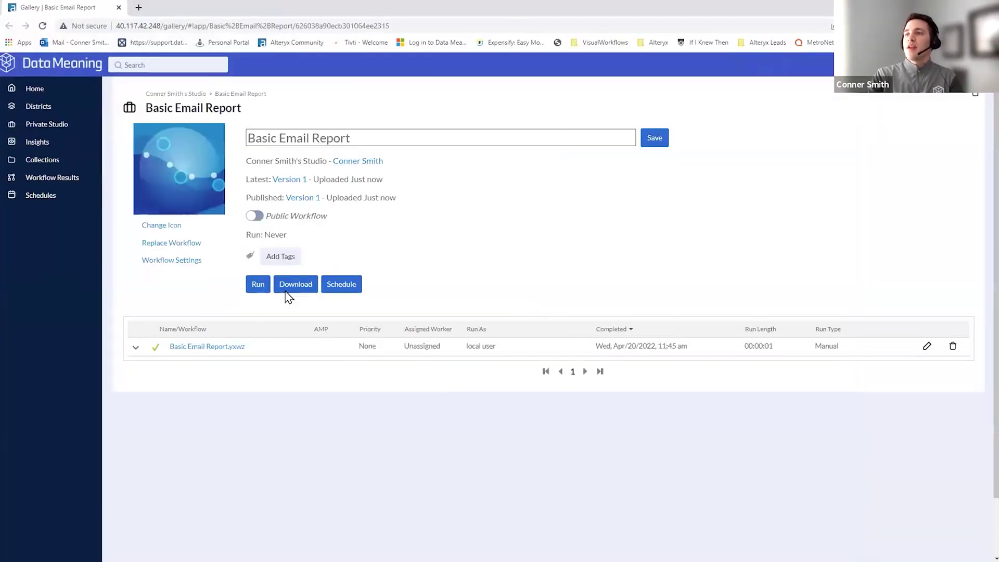
- Run Basic Email Report, download Sales Summary Report - Demo.xlsx, then go to Outlook
left_click(257, 285)
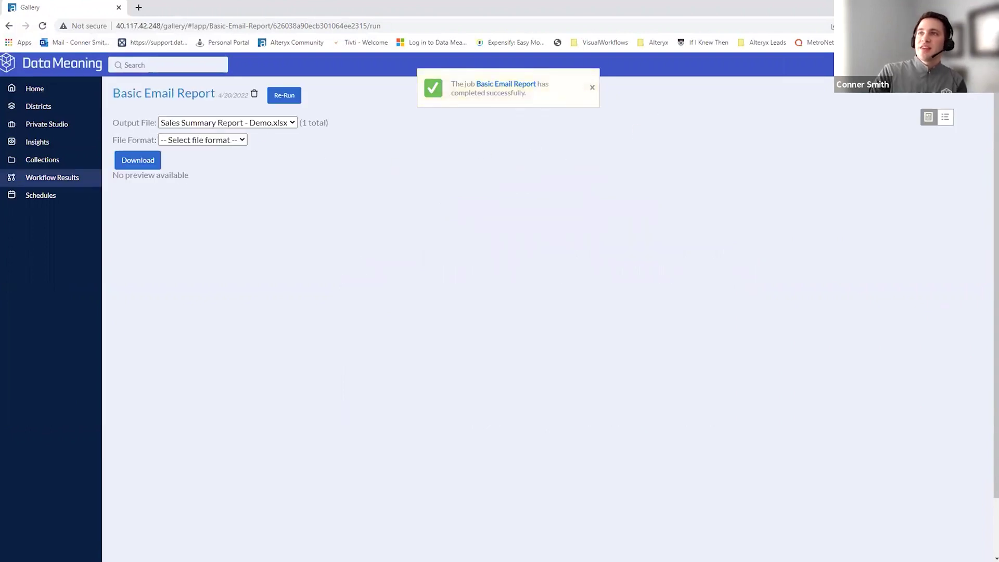
left_click_drag(261, 131, 306, 130)
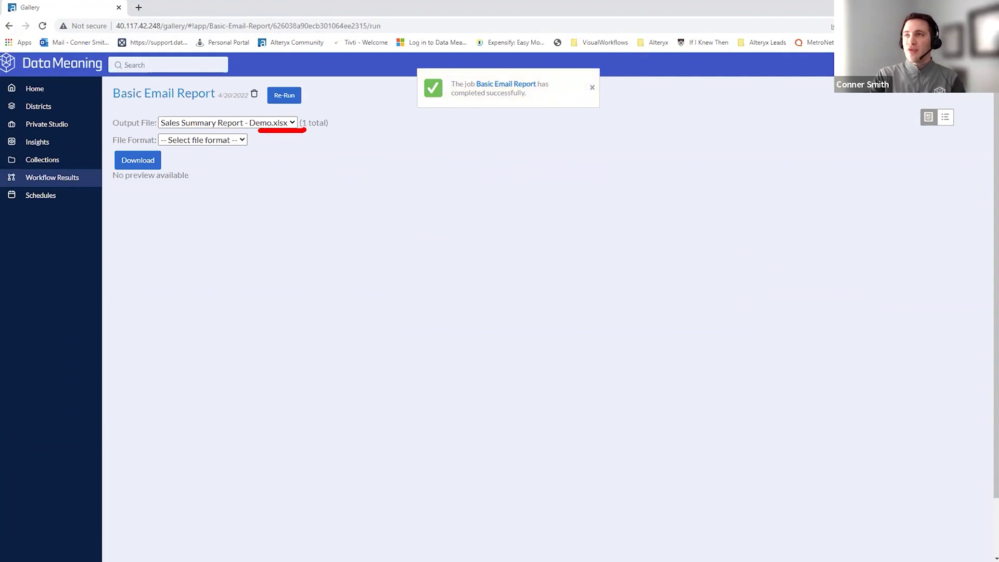
left_click(242, 140)
left_click(227, 163)
left_click_drag(229, 271, 156, 167)
left_click(150, 165)
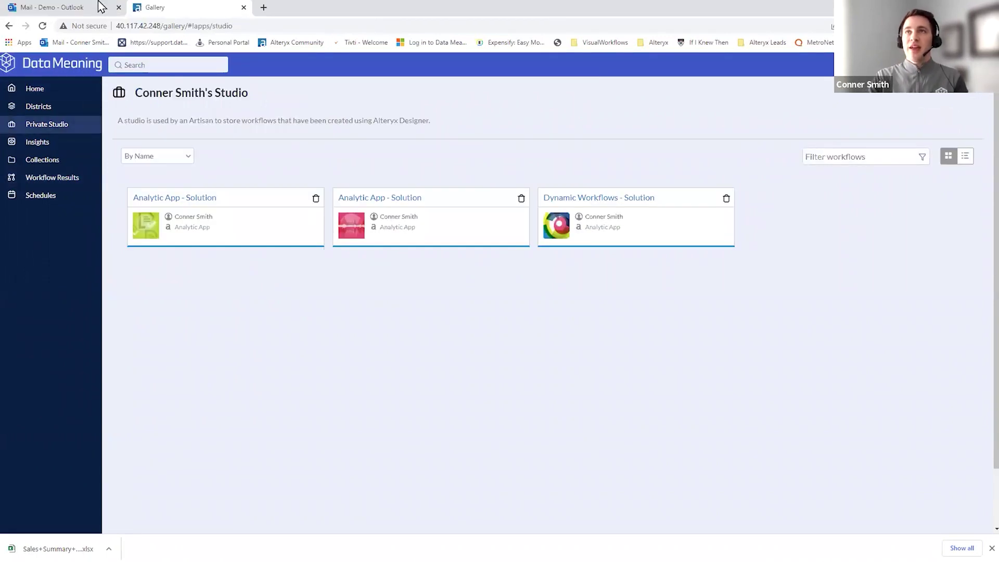
left_click(100, 6)
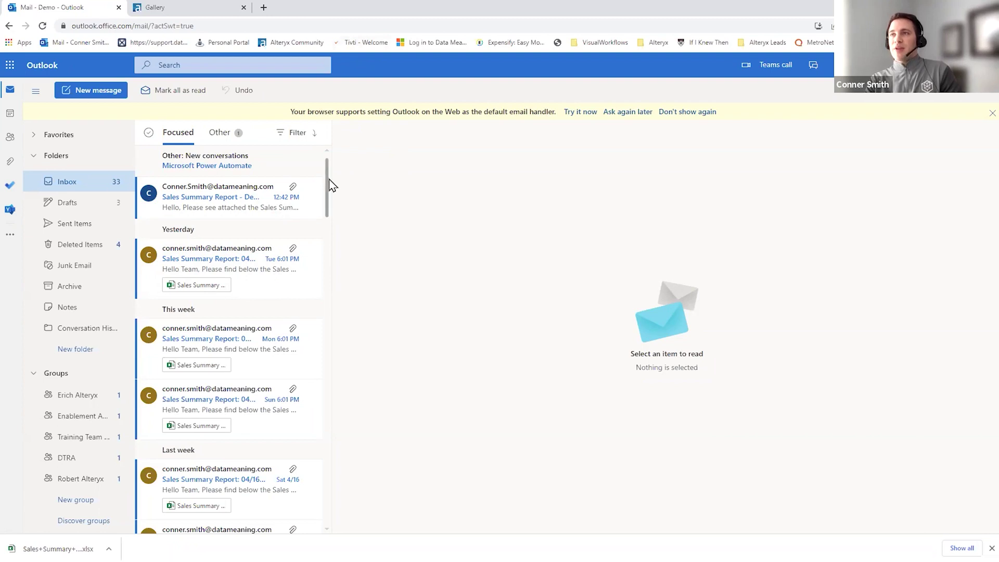
- Reload the Outlook mailbox and highlight the 12:42 PM report email's arrival time
left_click(43, 26)
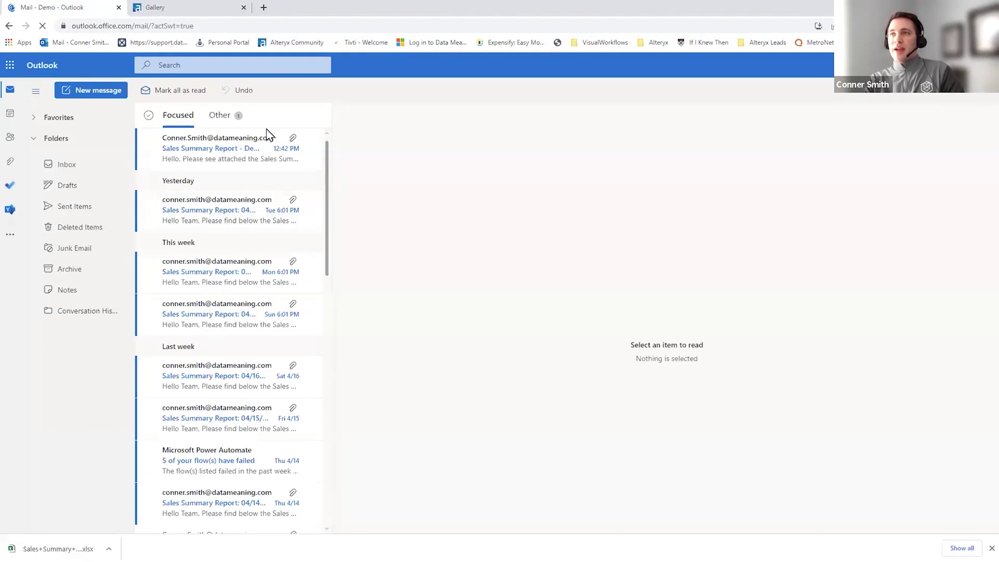
key("ctrl+2")
mouse_move(272, 191)
left_mouse_down()
mouse_move(311, 189)
mouse_move(314, 272)
left_mouse_up()
key("Escape")
key("ctrl+2")
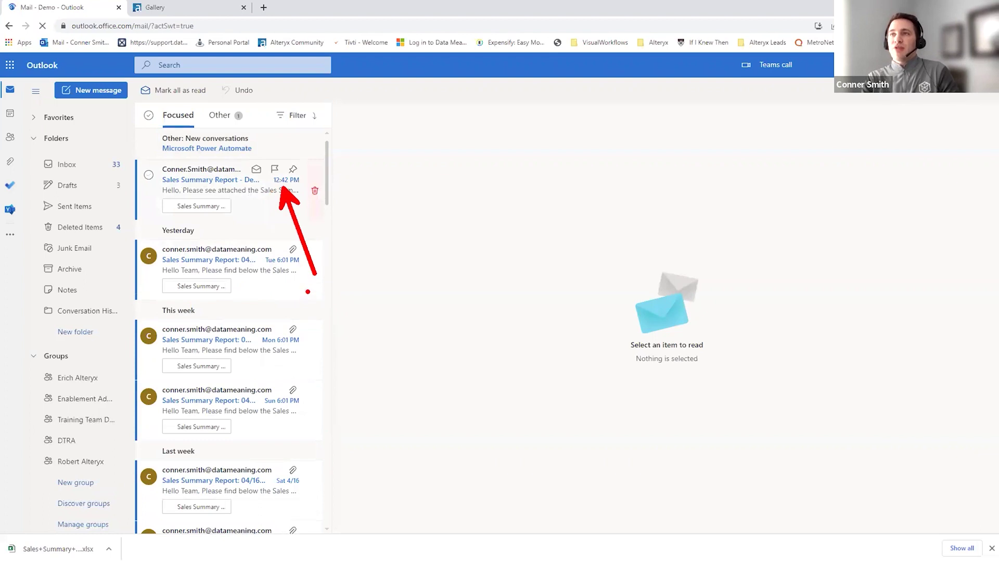
key("Escape")
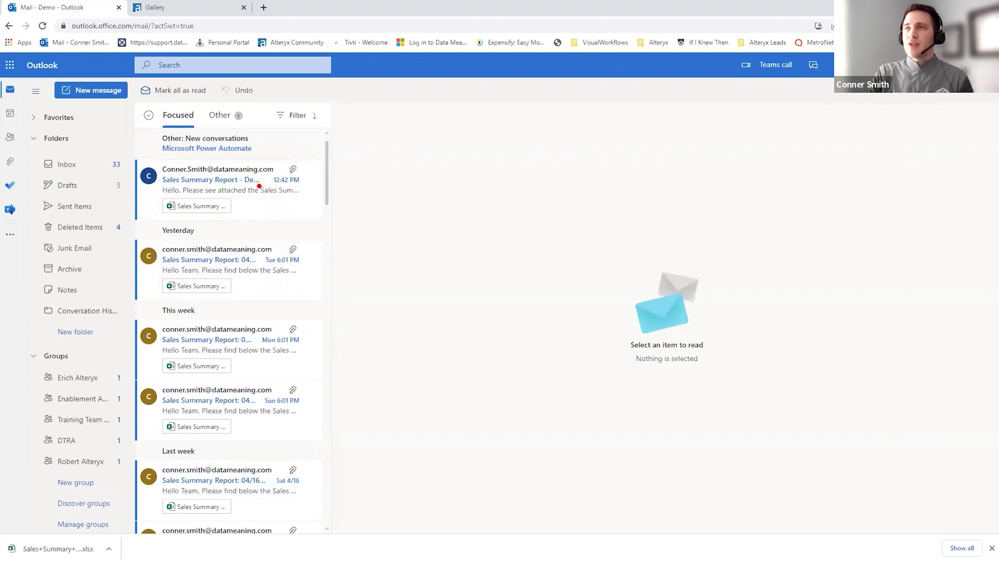
- Open the 12:42 PM Sales Summary Report email, marking its body text and attached spreadsheet
left_click(213, 188)
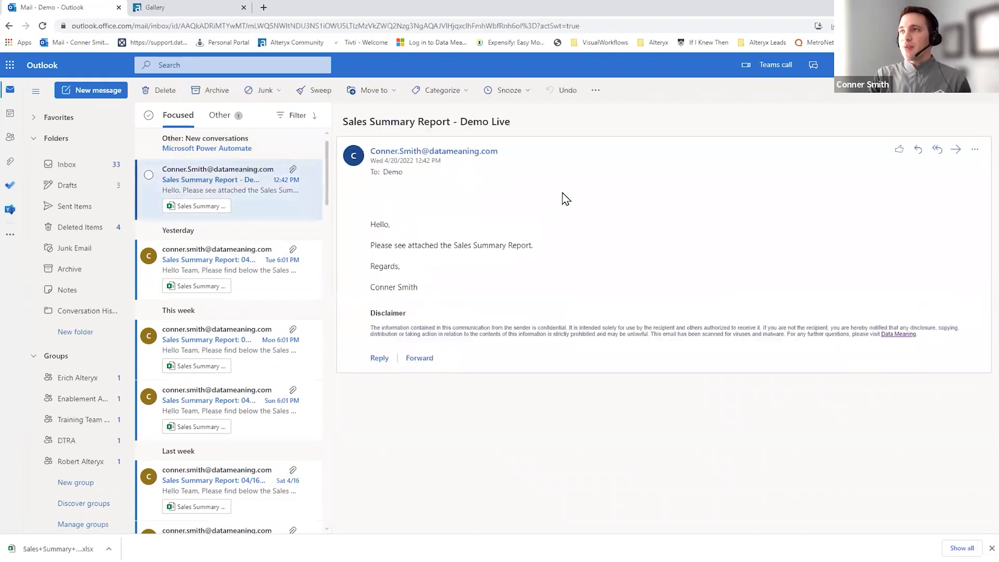
key("ctrl+2")
mouse_move(505, 222)
left_mouse_down()
mouse_move(544, 221)
mouse_move(568, 281)
left_mouse_up()
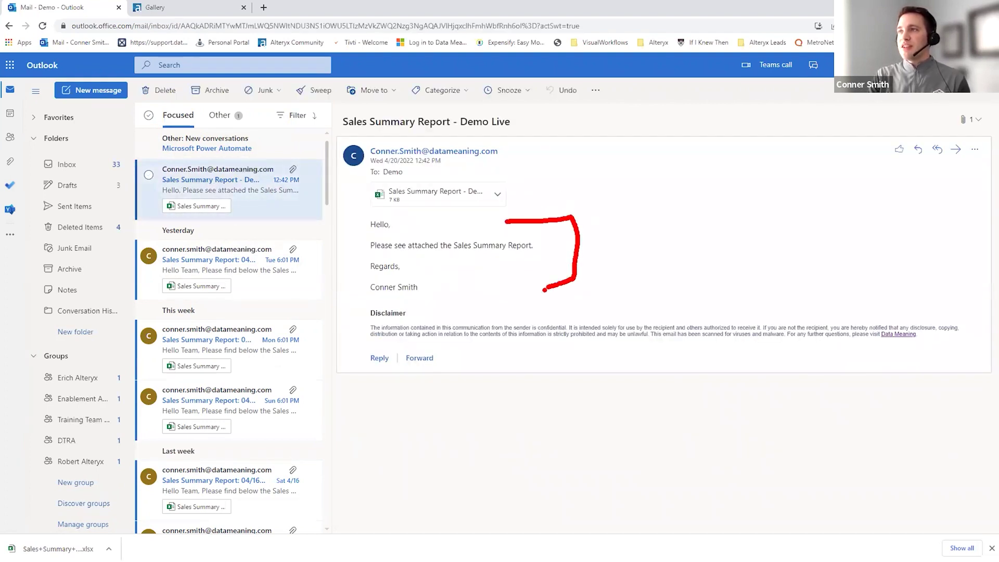
left_click_drag(510, 185, 566, 148)
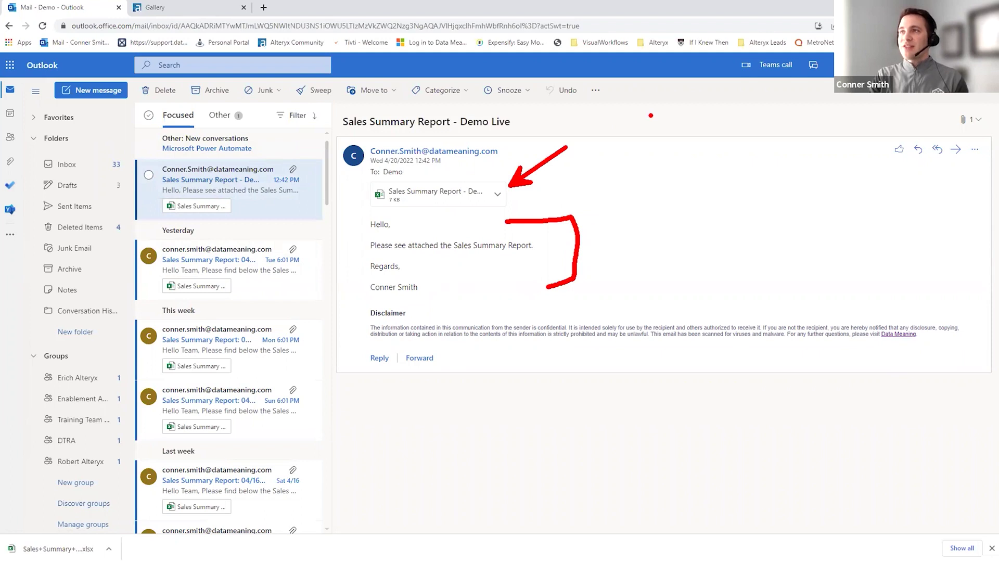
key("Escape")
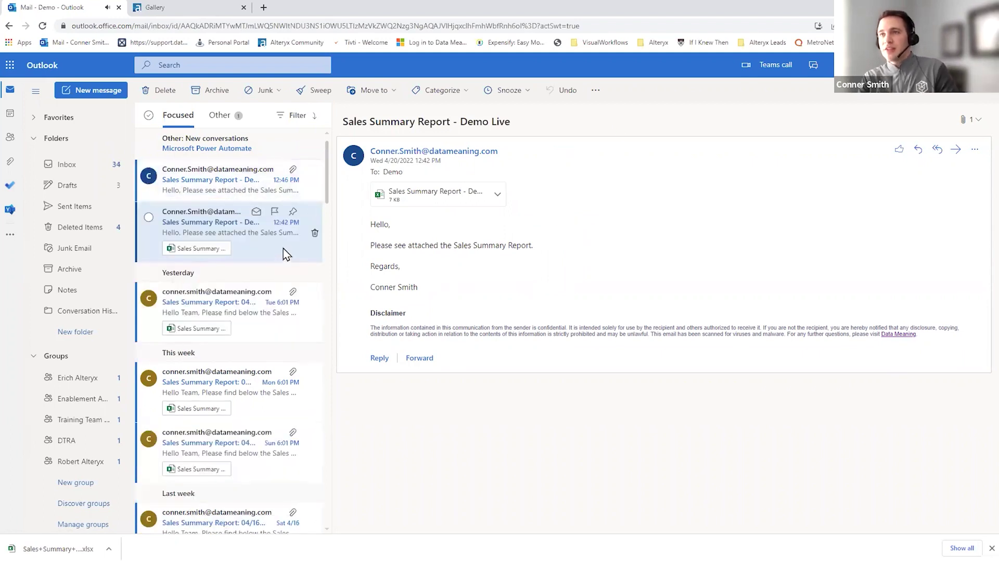
- Open the new 12:46 PM report email, then return to the Alteryx Server Gallery
left_click_drag(271, 188, 324, 183)
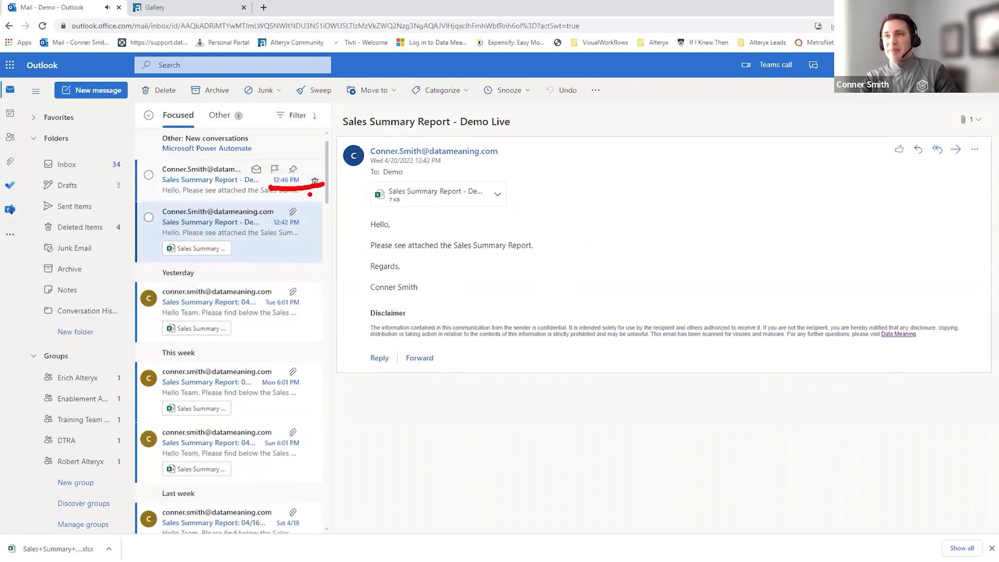
left_click_drag(201, 15, 276, 73)
key("Escape")
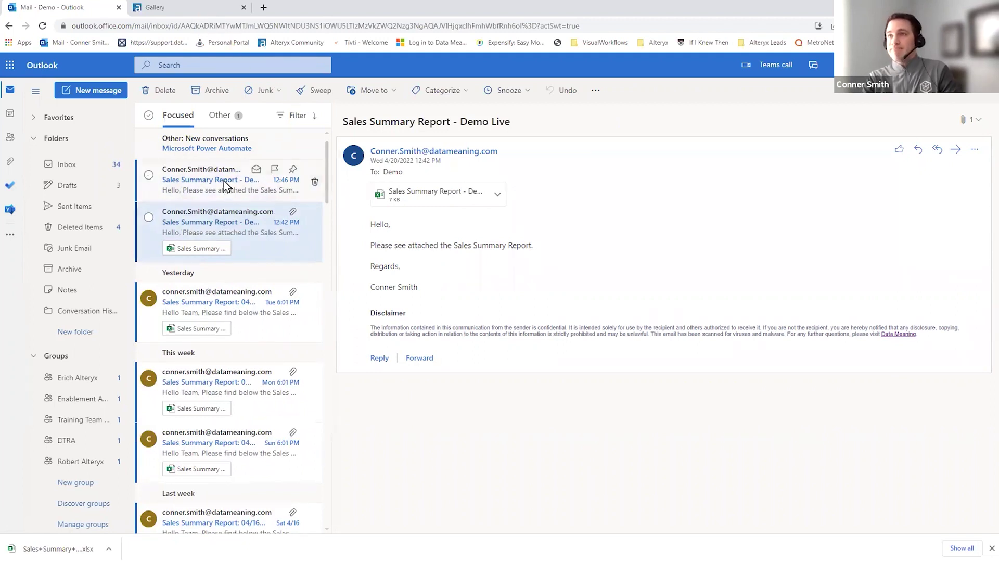
left_click(224, 186)
left_click_drag(229, 16, 358, 85)
key("Escape")
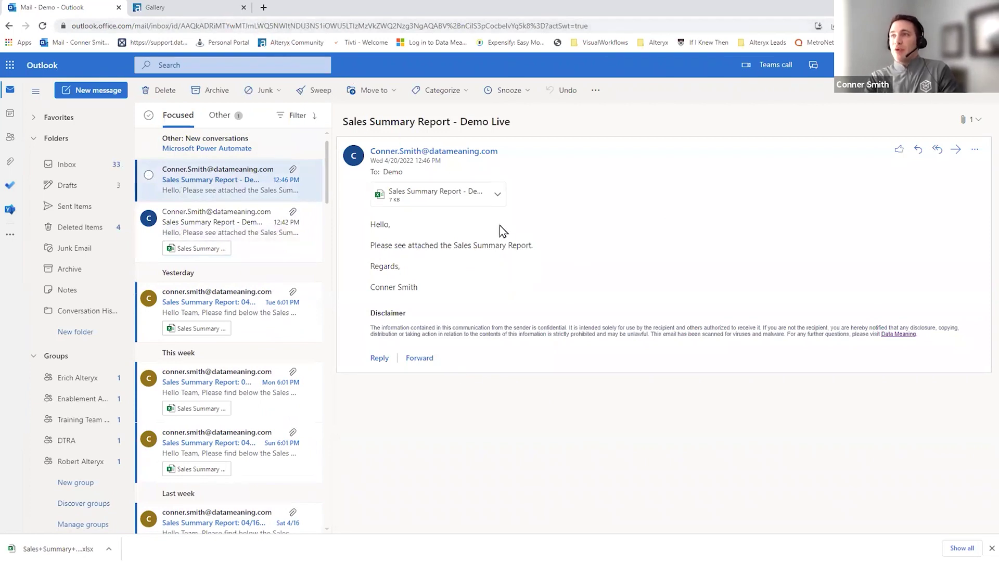
left_click_drag(132, 17, 213, 21)
key("Escape")
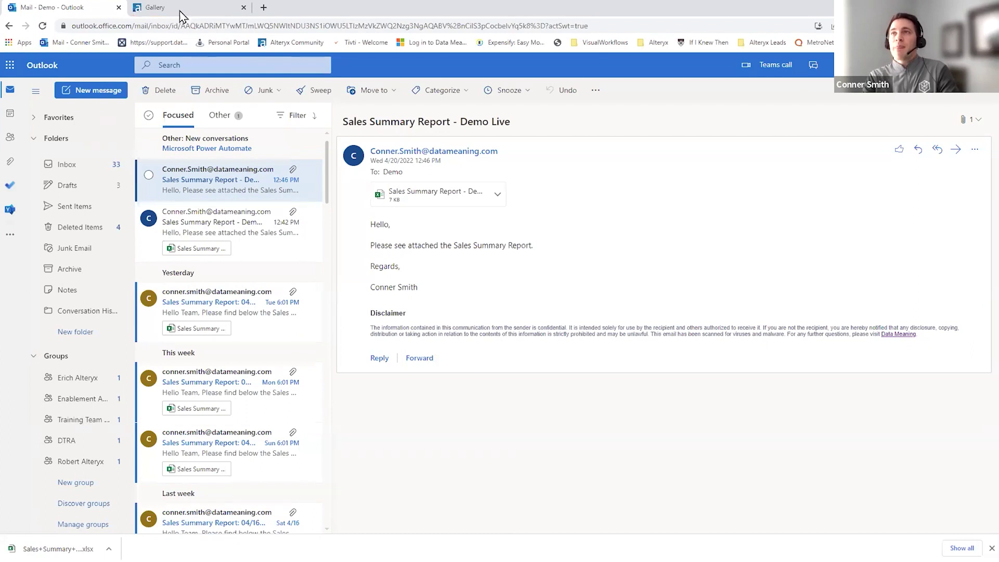
left_click(179, 10)
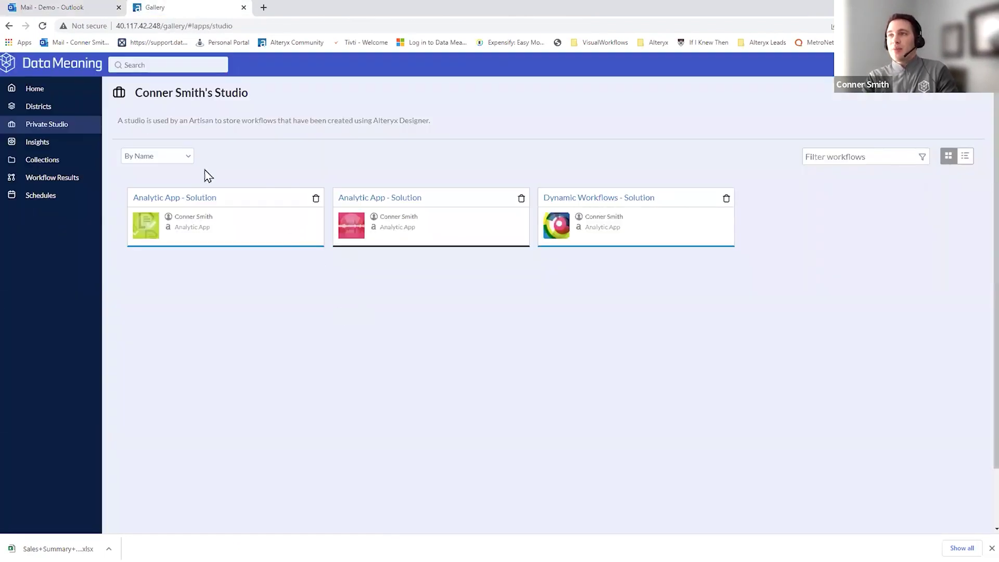
- Open Basic Email Report from the private studio, marking its schedule option and run history
left_click(46, 110)
left_click(95, 129)
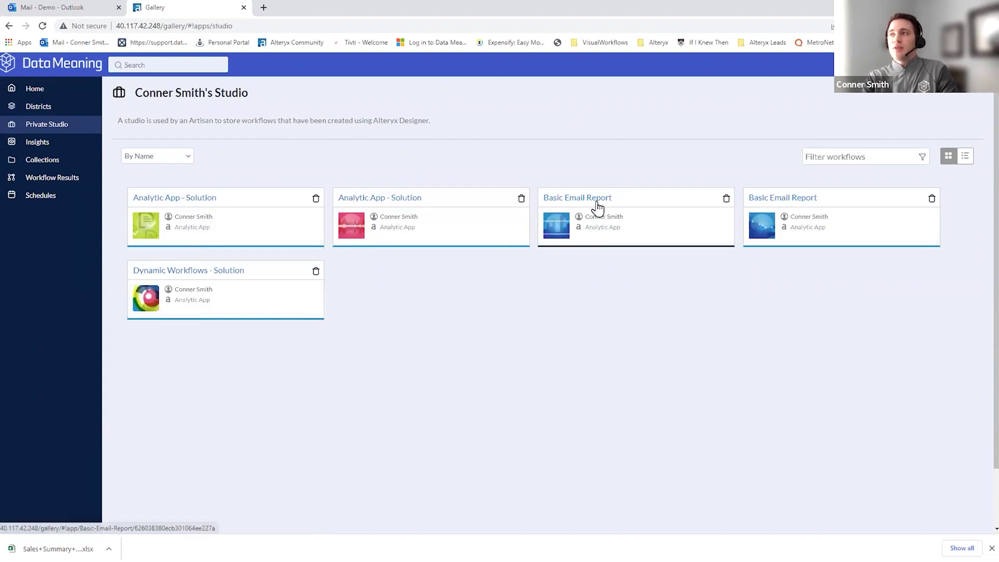
left_click(596, 204)
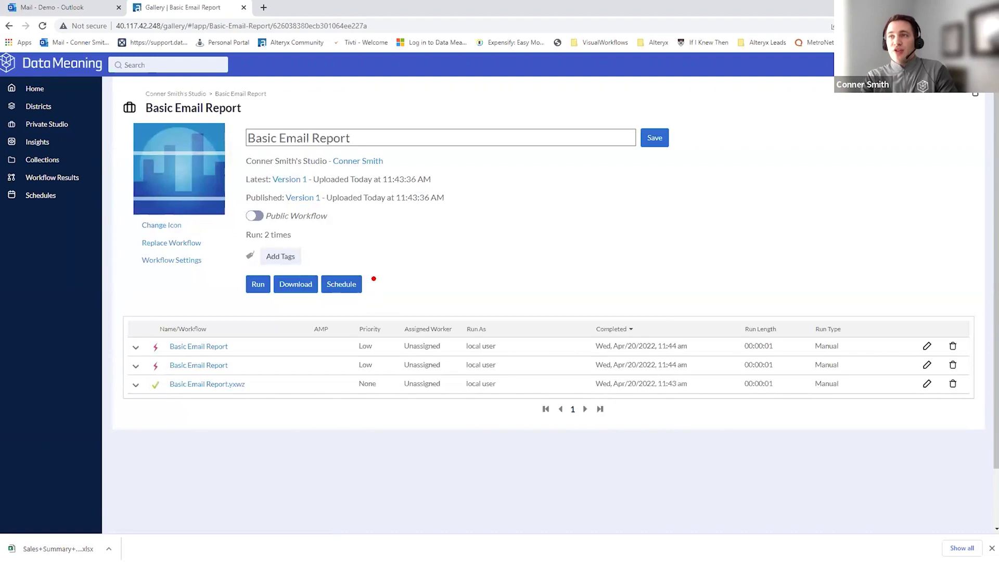
left_click_drag(374, 278, 512, 189)
key("Escape")
mouse_move(182, 343)
left_mouse_down()
mouse_move(217, 376)
mouse_move(211, 388)
left_mouse_up()
key("Escape")
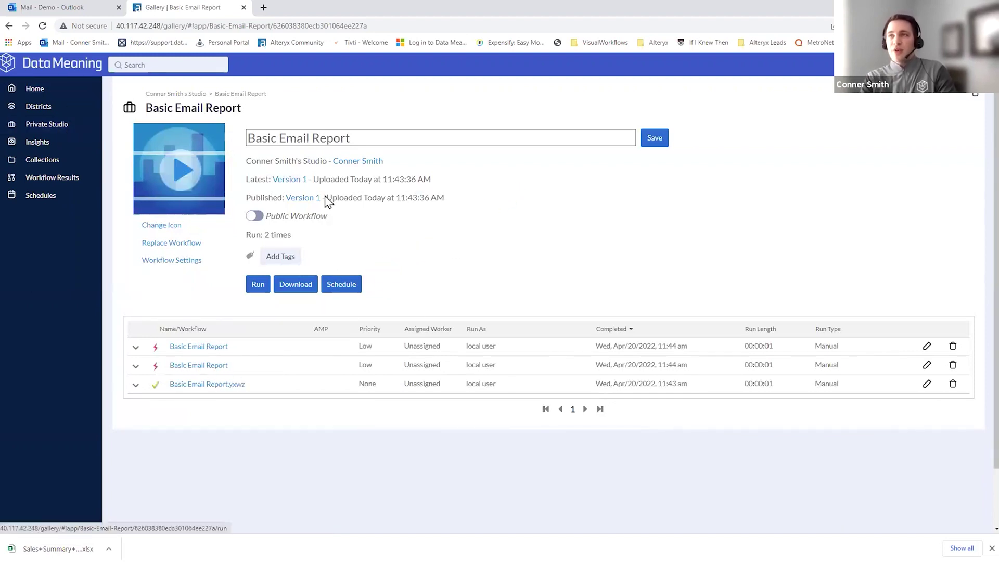
- Open the other Basic Email Report app, point out its schedule option, then return to Outlook
left_click(61, 126)
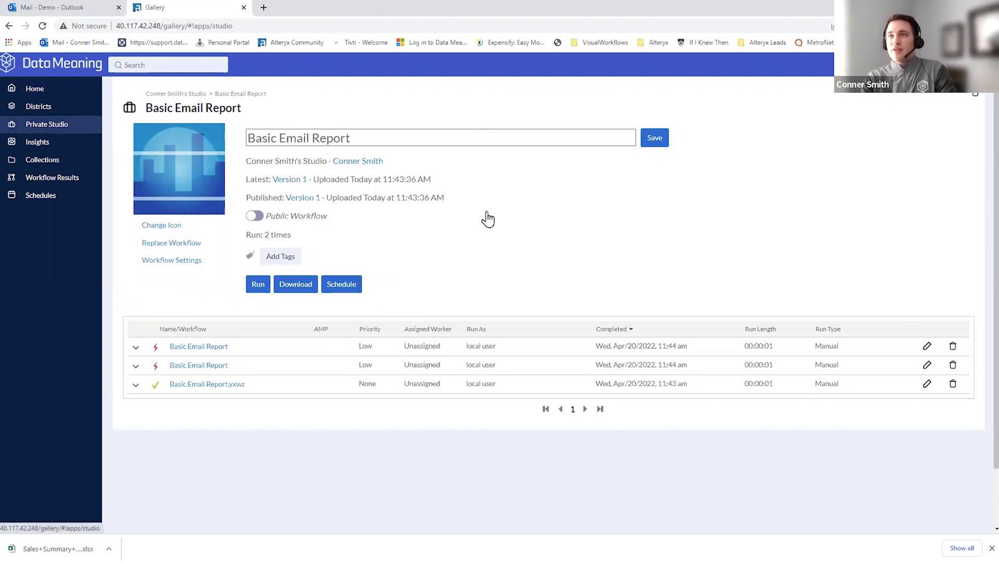
left_click(810, 210)
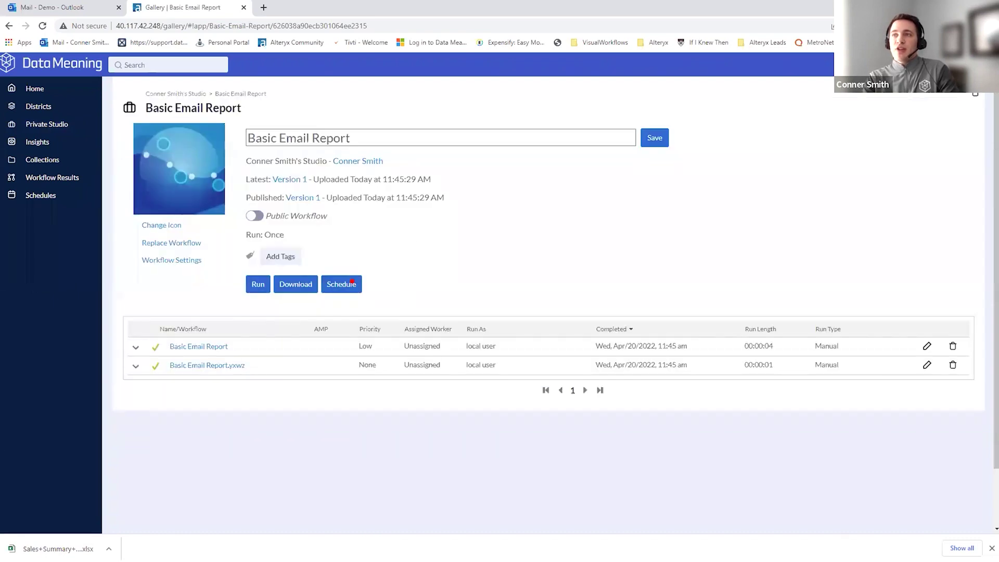
key("ctrl+2")
left_click_drag(367, 278, 445, 240)
key("Escape")
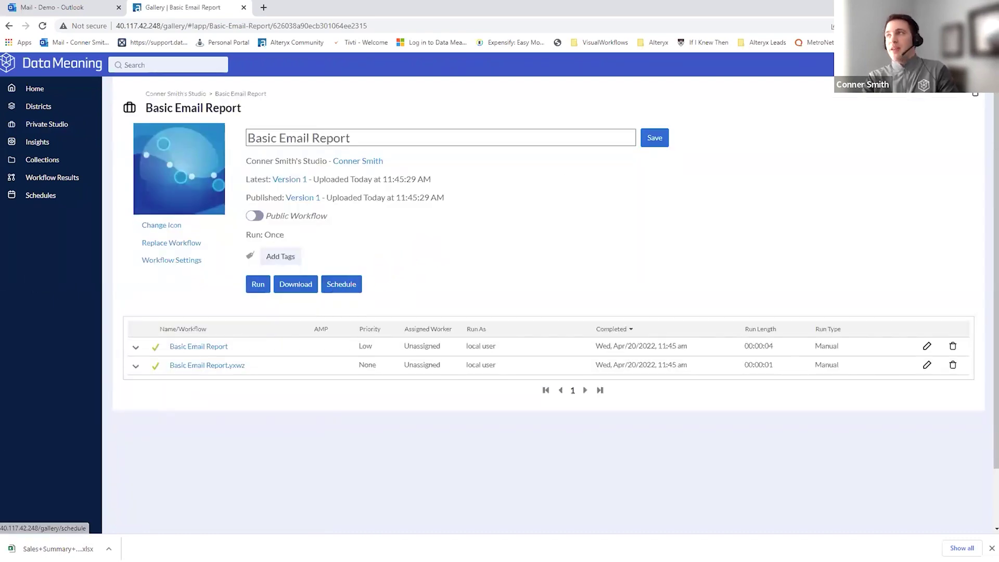
left_click(78, 7)
- Scroll through the older daily Sales Summary Report emails, then close the Outlook mailbox with Ctrl+W
scroll(264, 399, "down", 3)
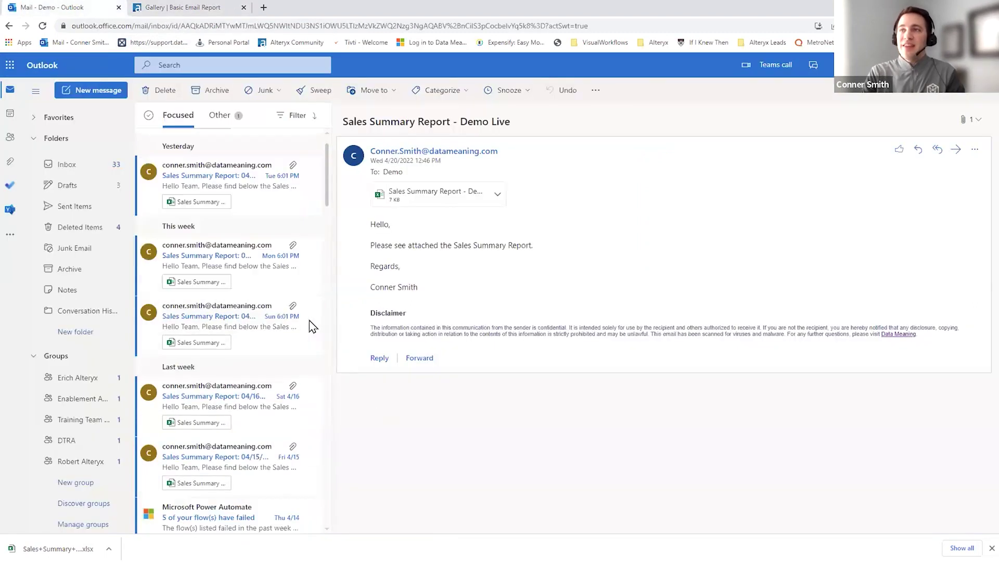
mouse_move(302, 198)
left_mouse_down()
mouse_move(321, 411)
mouse_move(364, 461)
mouse_move(327, 474)
left_mouse_up()
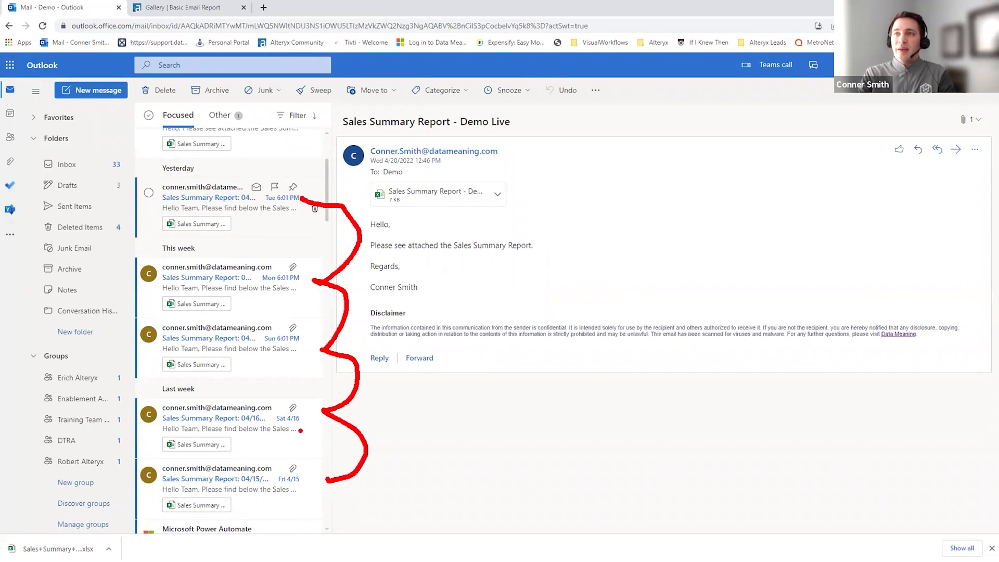
left_click_drag(193, 17, 229, 111)
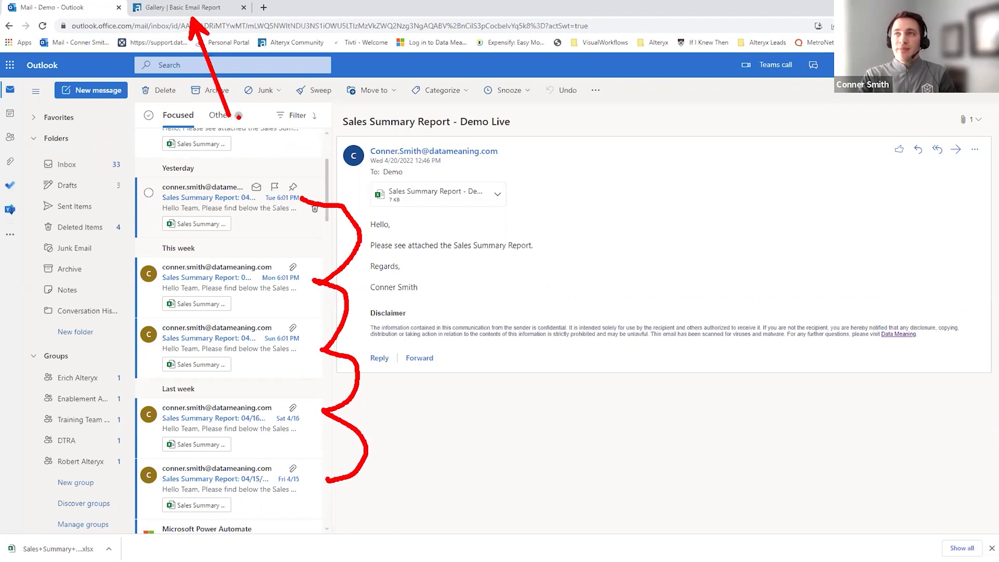
key("Escape")
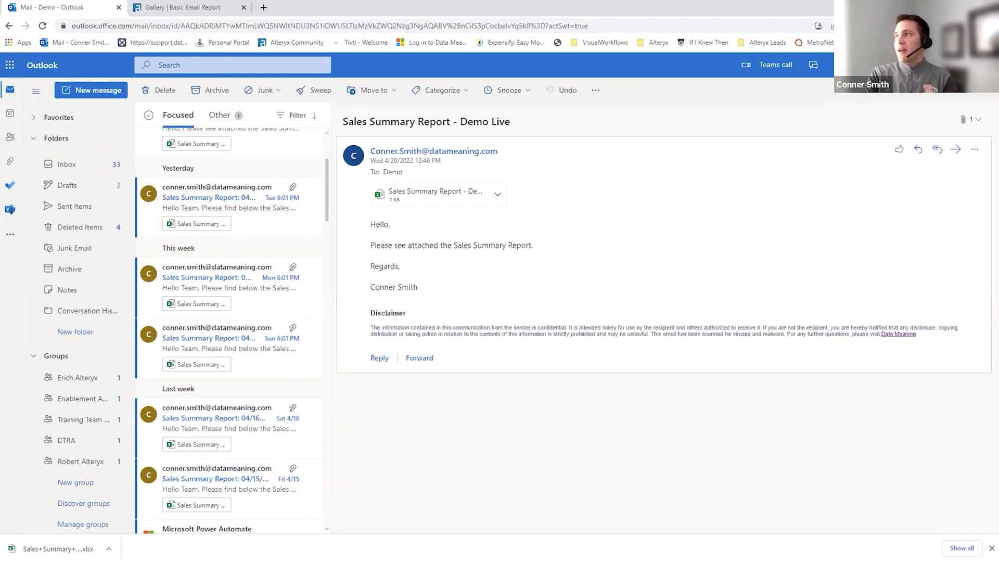
key("ctrl+w")
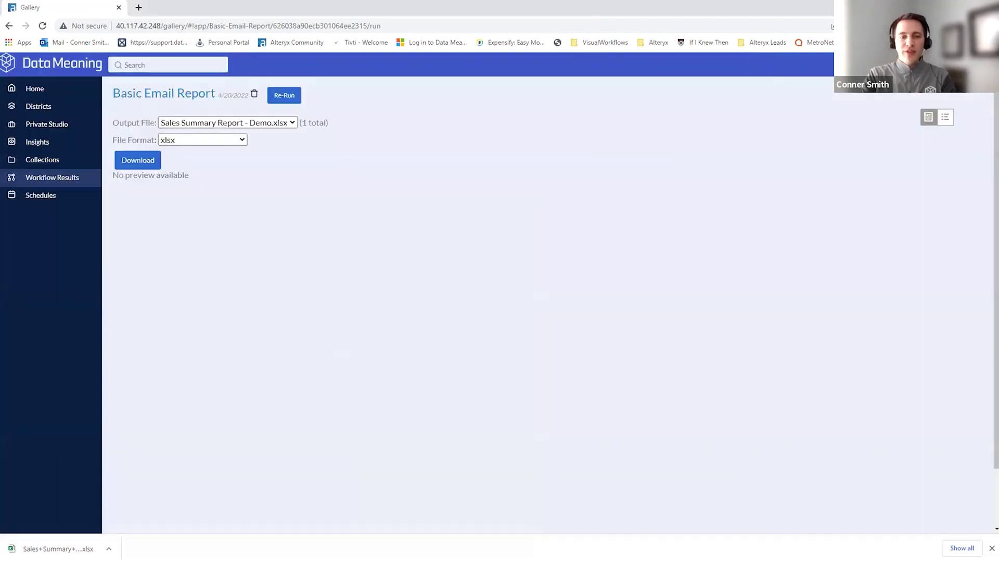